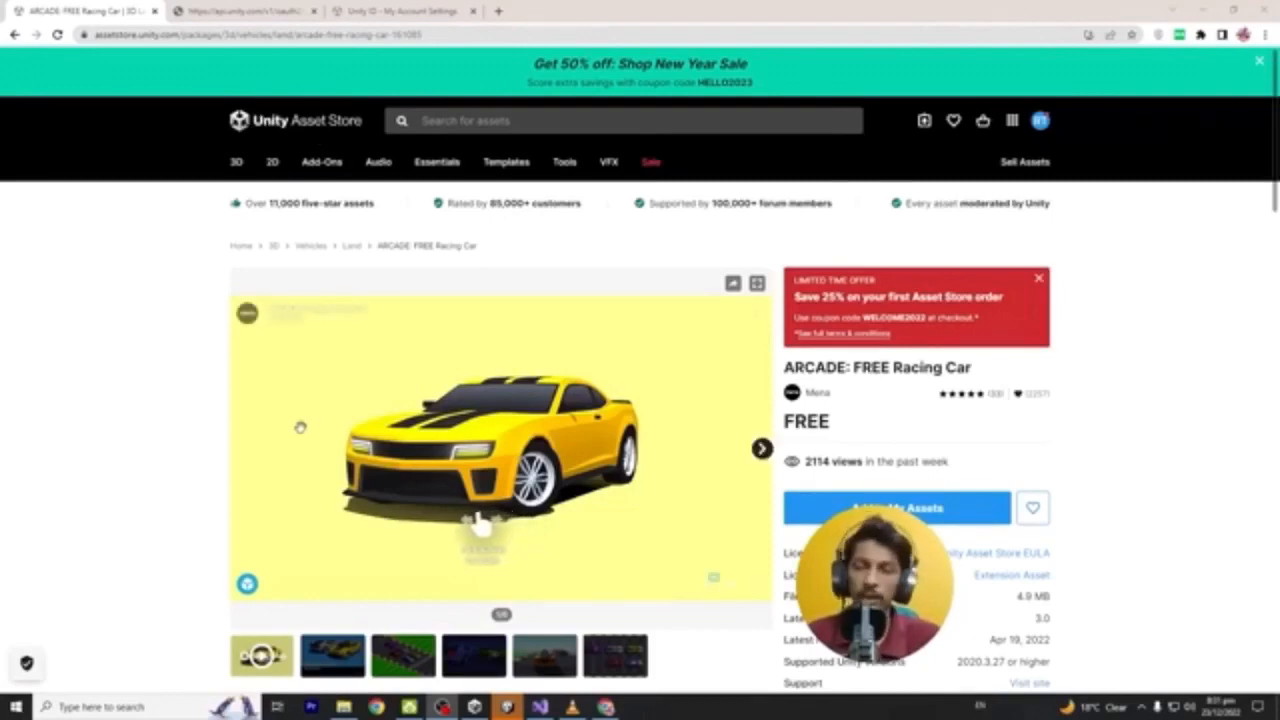
{"action": "scroll", "coordinate": [160, 450], "scroll_direction": "down", "scroll_amount": 2}
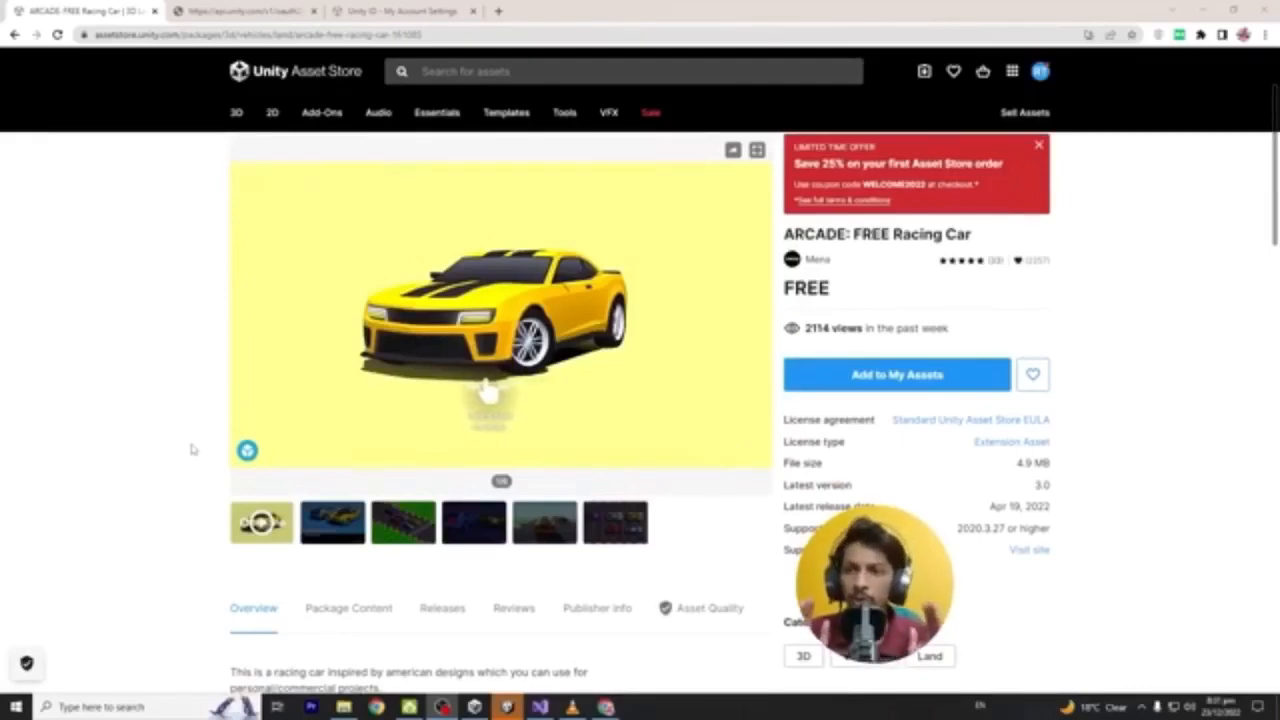
{"action": "scroll", "coordinate": [172, 136], "scroll_direction": "up", "scroll_amount": 1}
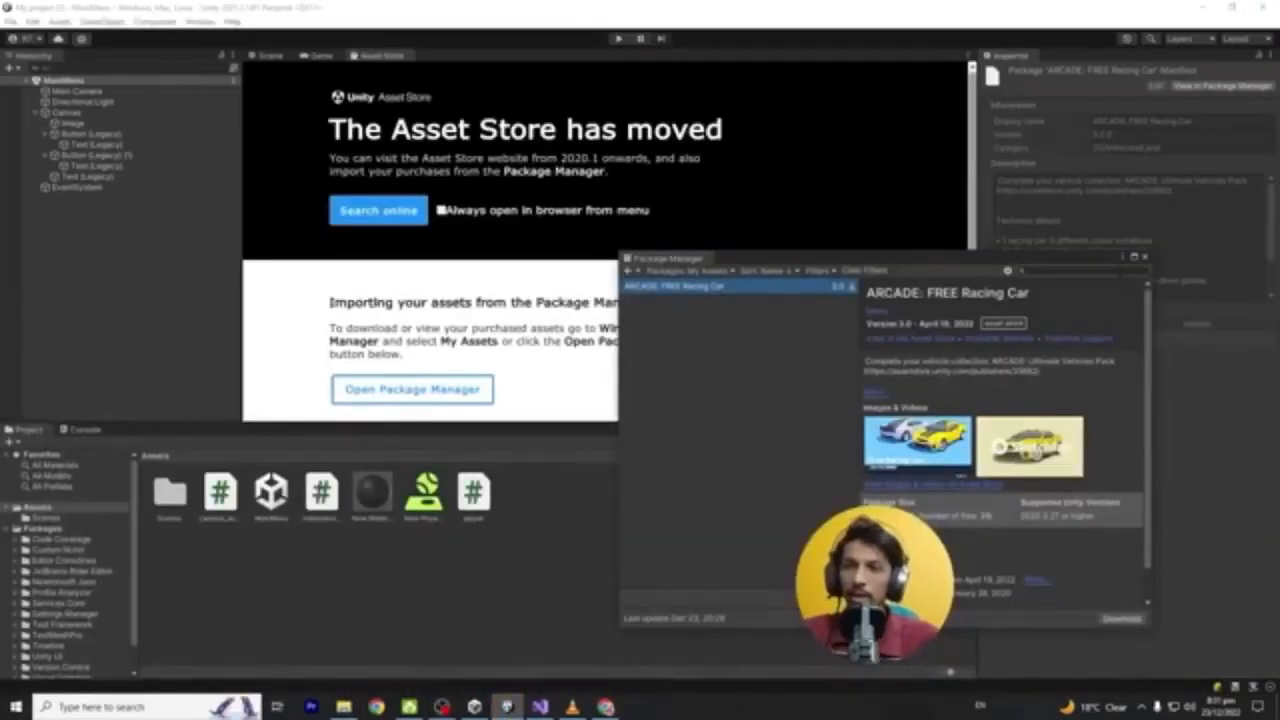
{"action": "left_click_drag", "start_coordinate": [1061, 262], "coordinate": [1138, 308]}
{"action": "left_click", "coordinate": [199, 21]}
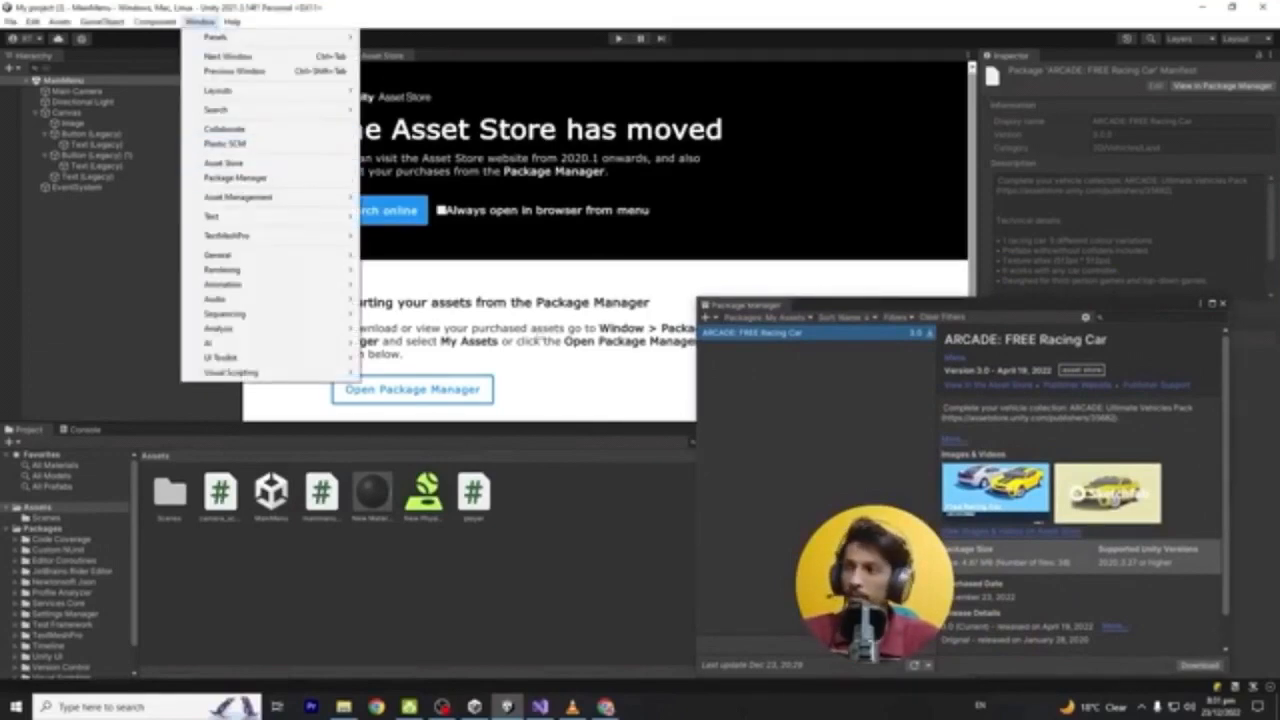
{"action": "left_click", "coordinate": [555, 277]}
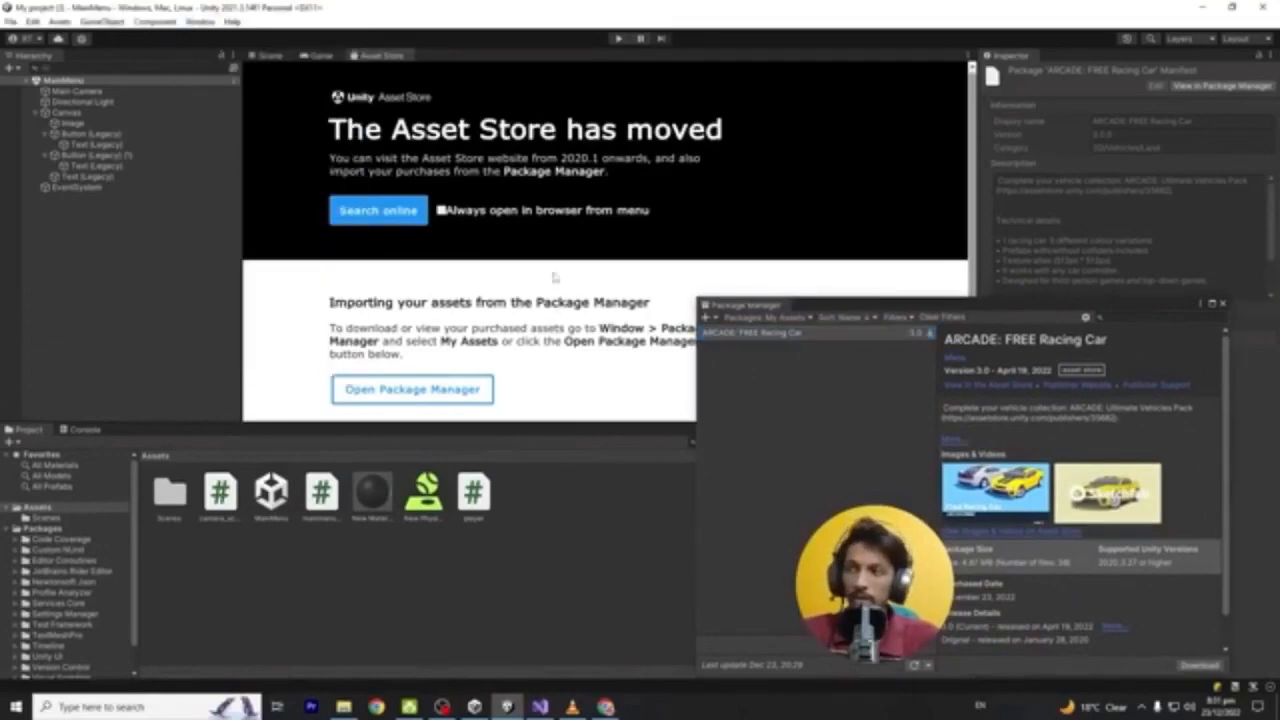
Open the Unity Asset Store online, go to its home page and search for "gun"
{"action": "left_click", "coordinate": [398, 214]}
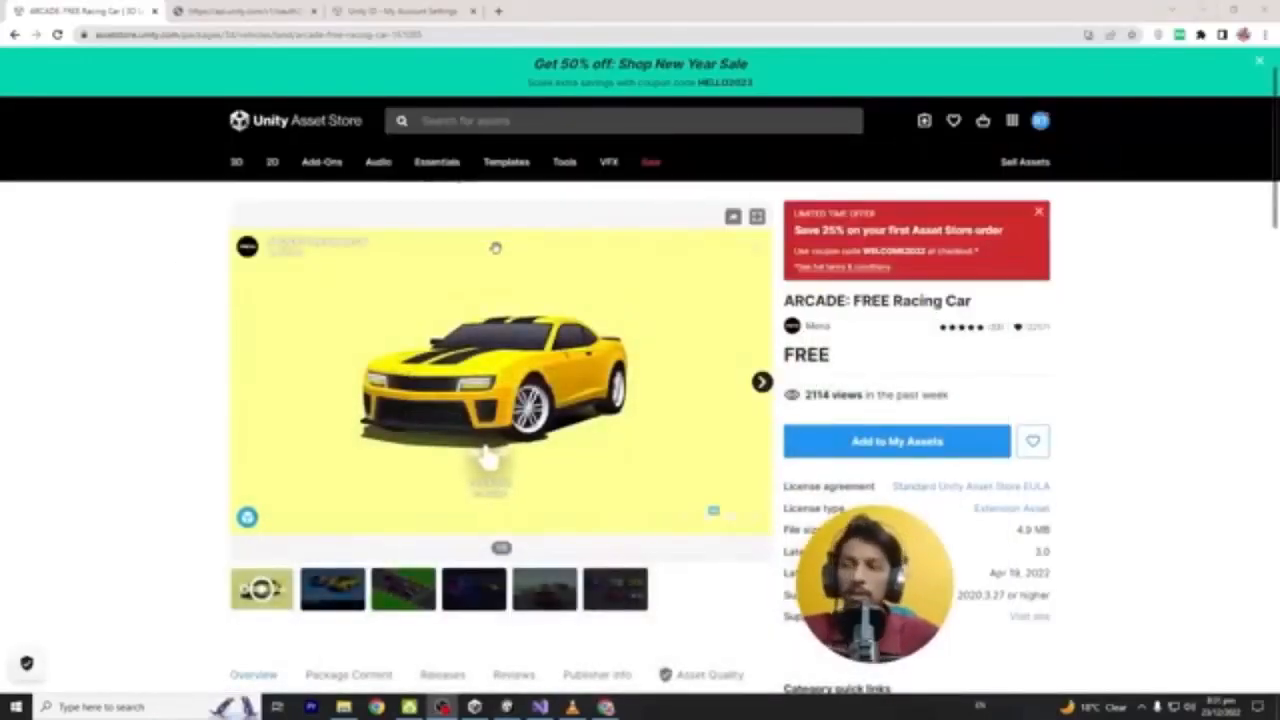
{"action": "left_click", "coordinate": [305, 122]}
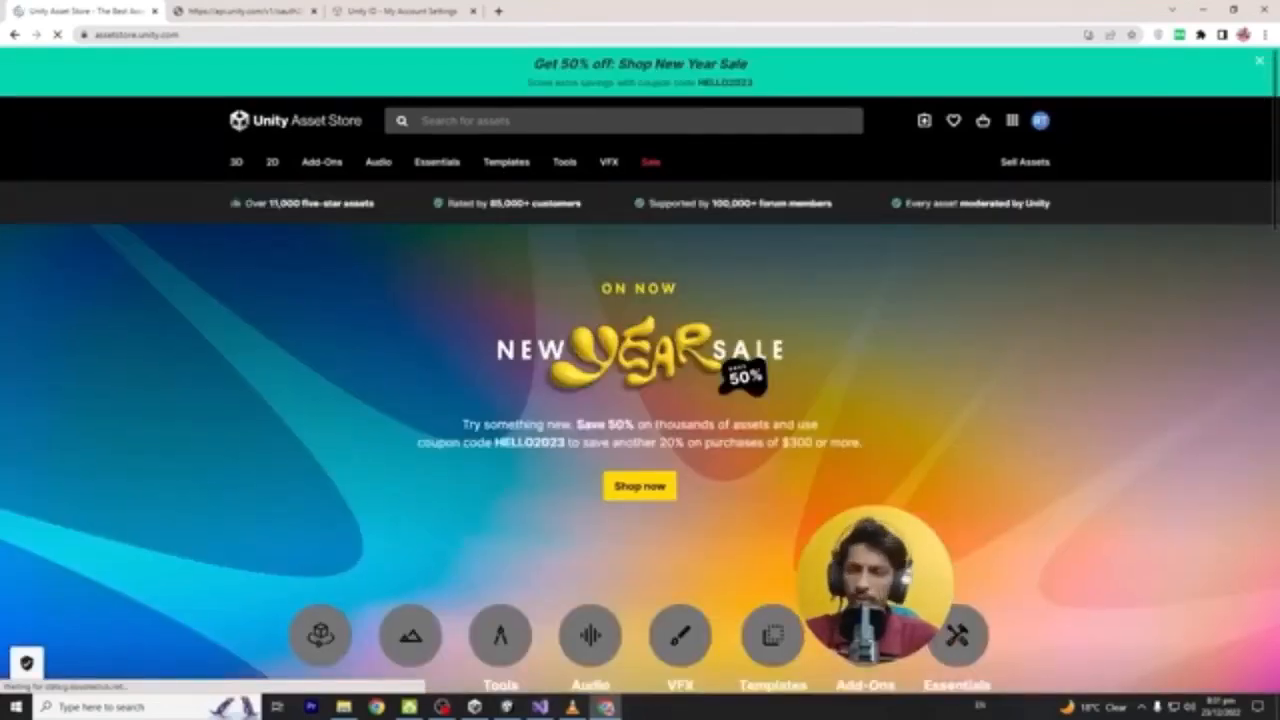
{"action": "left_click", "coordinate": [540, 120]}
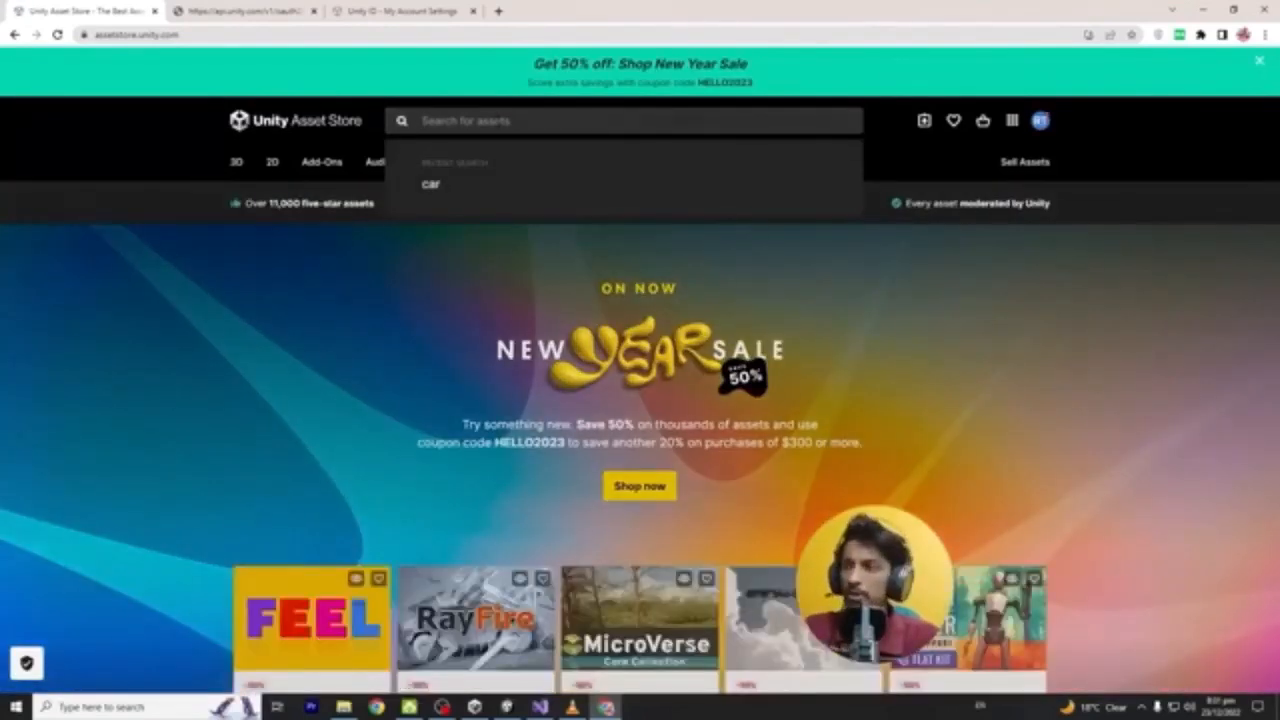
{"action": "type", "text": "gun"}
{"action": "key", "text": "Return"}
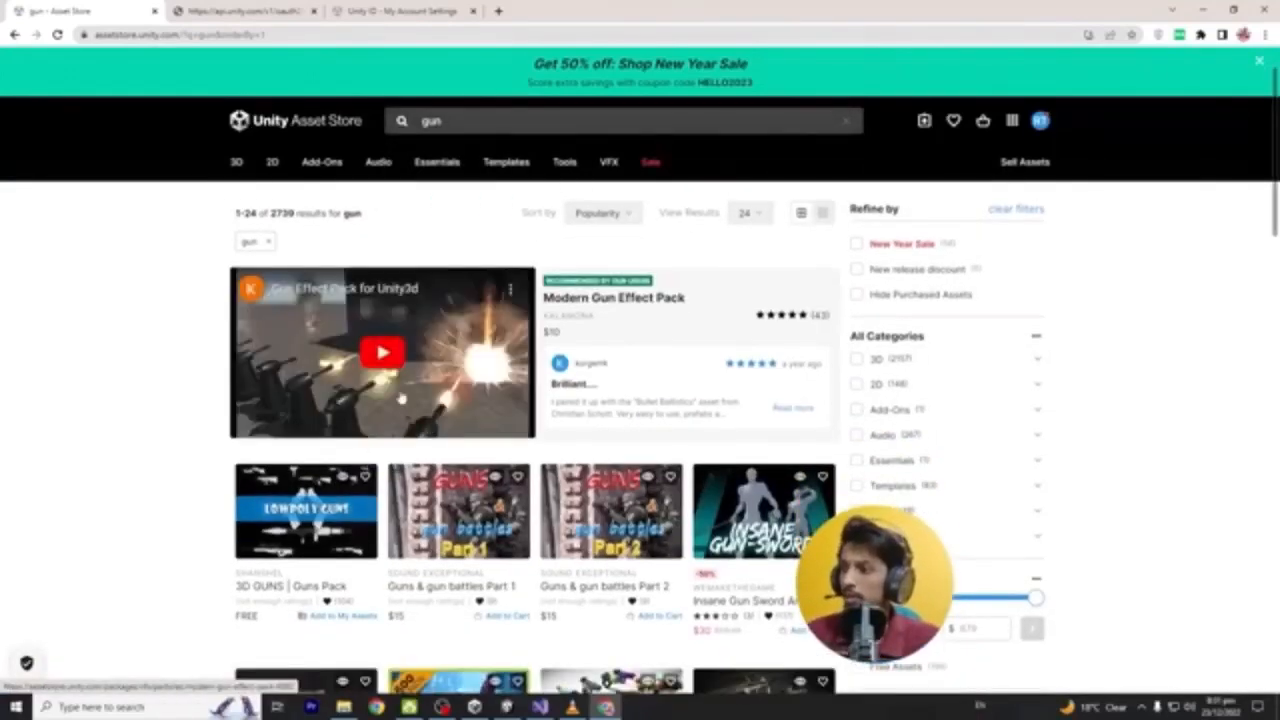
Filter the gun search results to show only free assets
{"action": "scroll", "coordinate": [330, 398], "scroll_direction": "down", "scroll_amount": 2}
{"action": "scroll", "coordinate": [320, 398], "scroll_direction": "down", "scroll_amount": 1}
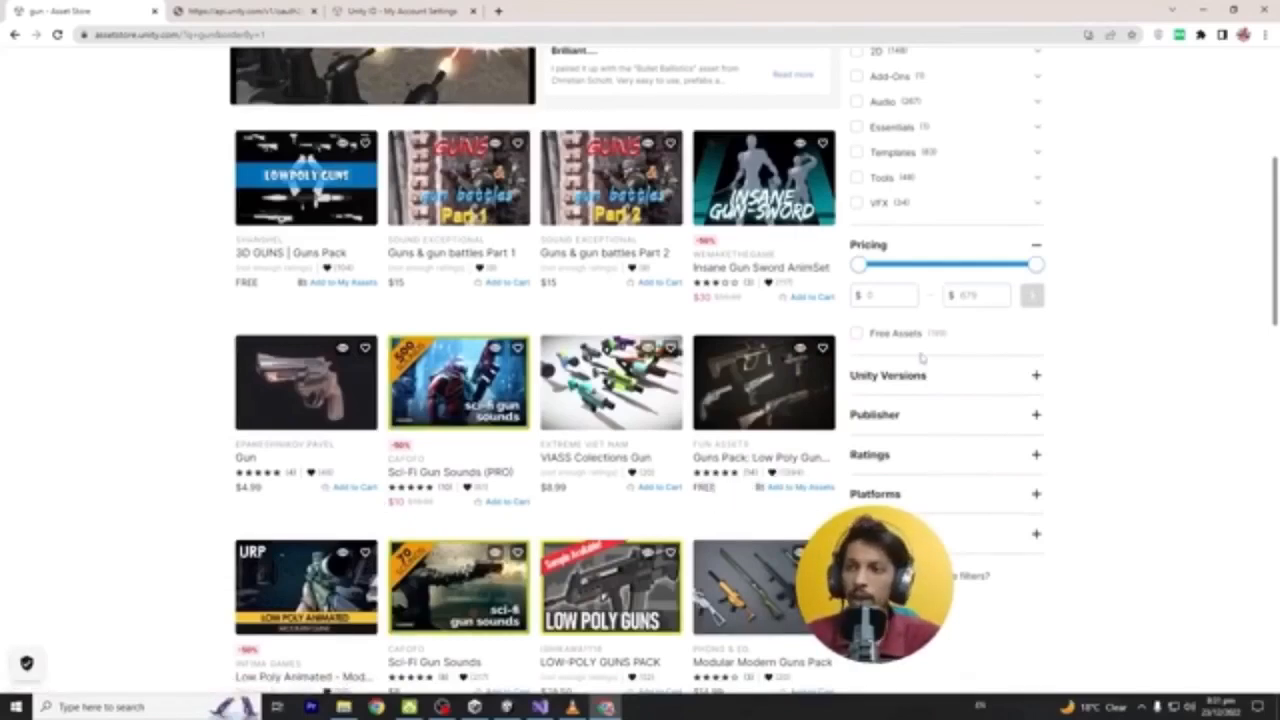
{"action": "left_click", "coordinate": [888, 333]}
{"action": "scroll", "coordinate": [533, 323], "scroll_direction": "down", "scroll_amount": 2}
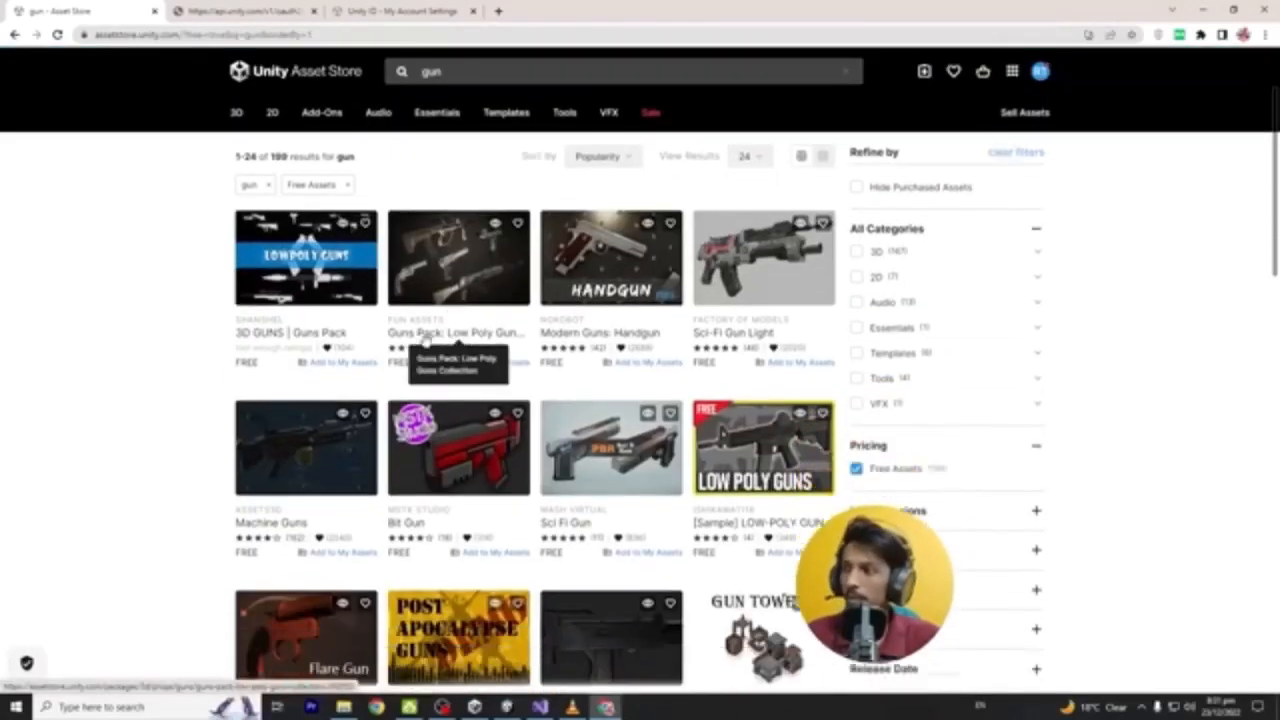
Open the Guns Pack: Low Poly Guns Collection page and examine its images and description
{"action": "left_click", "coordinate": [499, 331]}
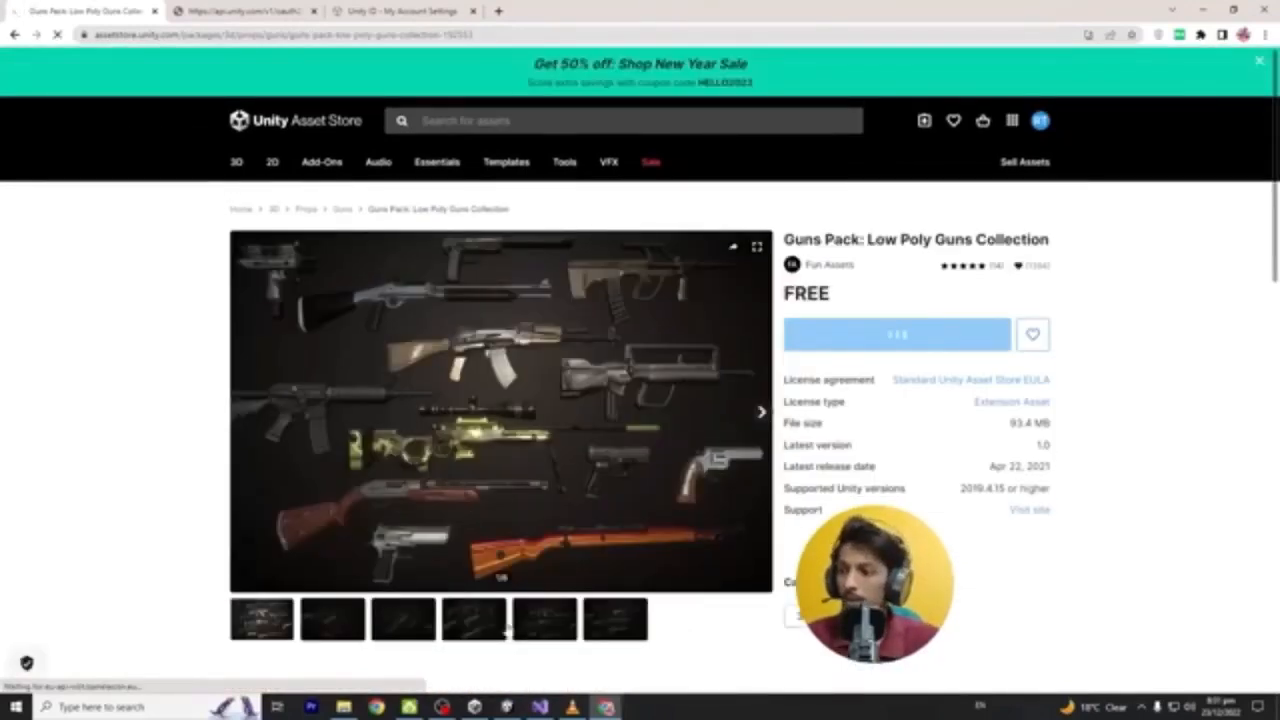
{"action": "scroll", "coordinate": [433, 527], "scroll_direction": "down", "scroll_amount": 3}
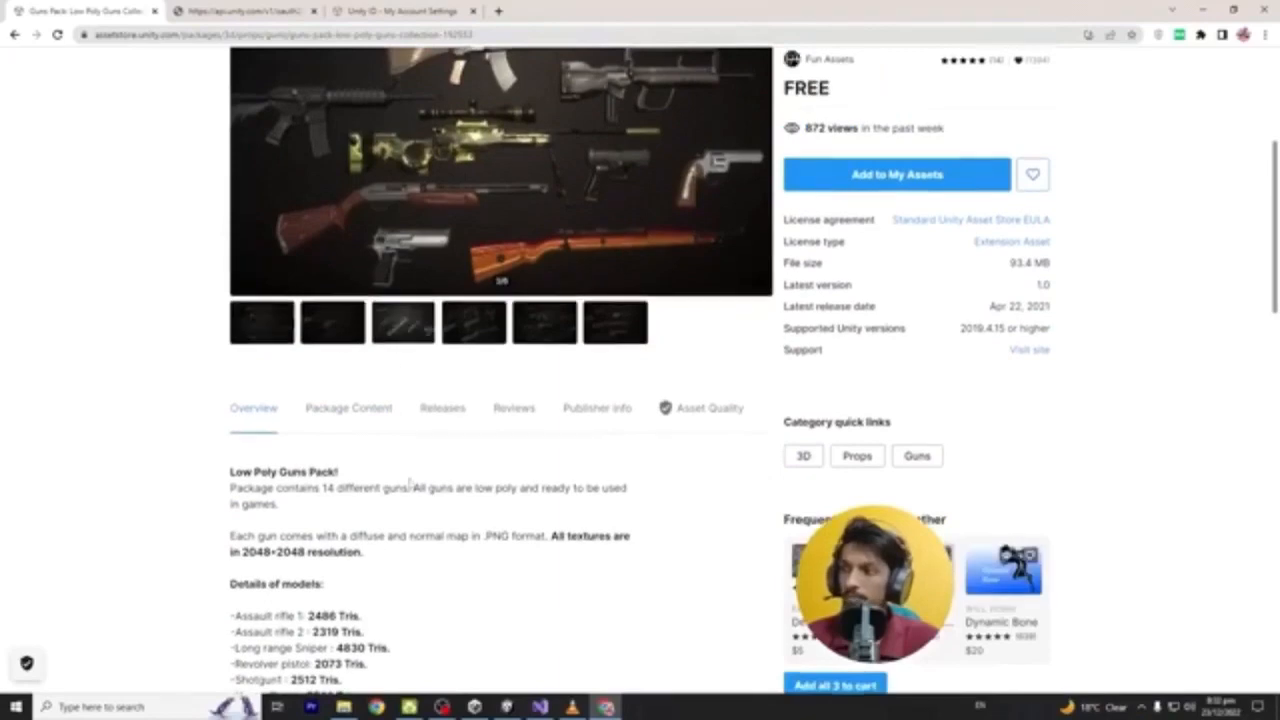
{"action": "scroll", "coordinate": [409, 484], "scroll_direction": "up", "scroll_amount": 2}
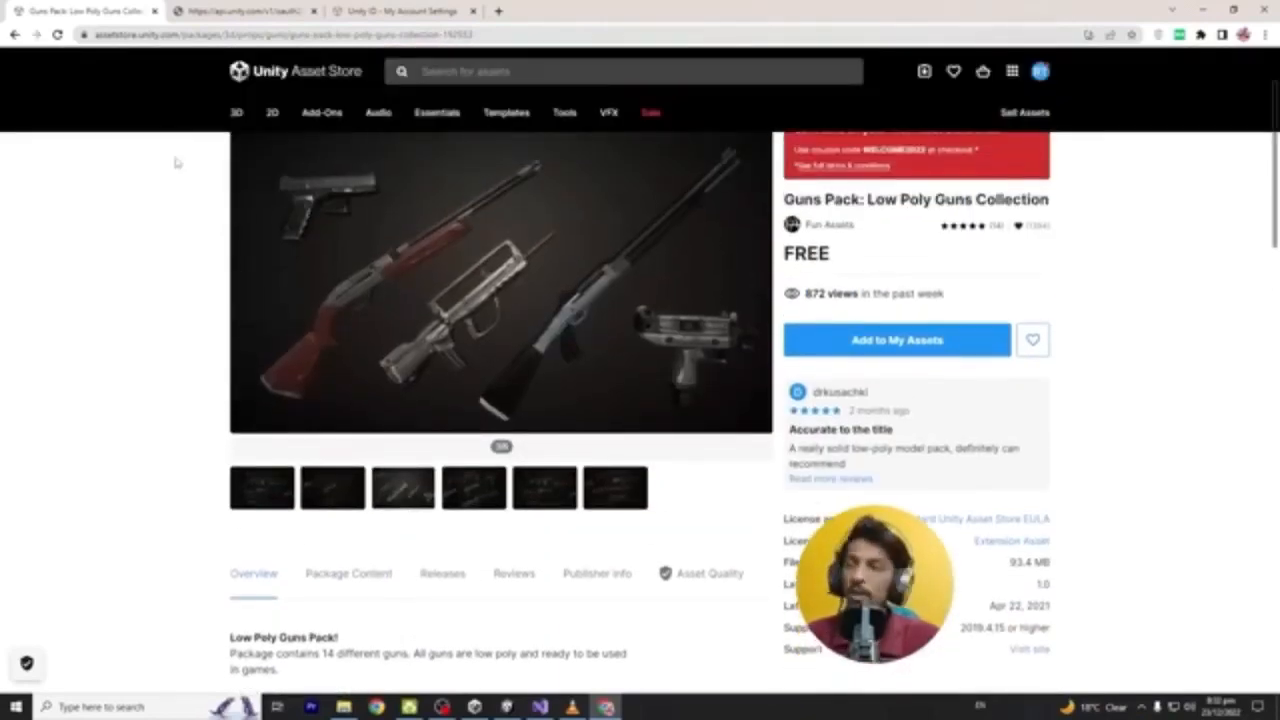
Return to the free asset results and search for "car" instead
{"action": "left_click", "coordinate": [14, 35]}
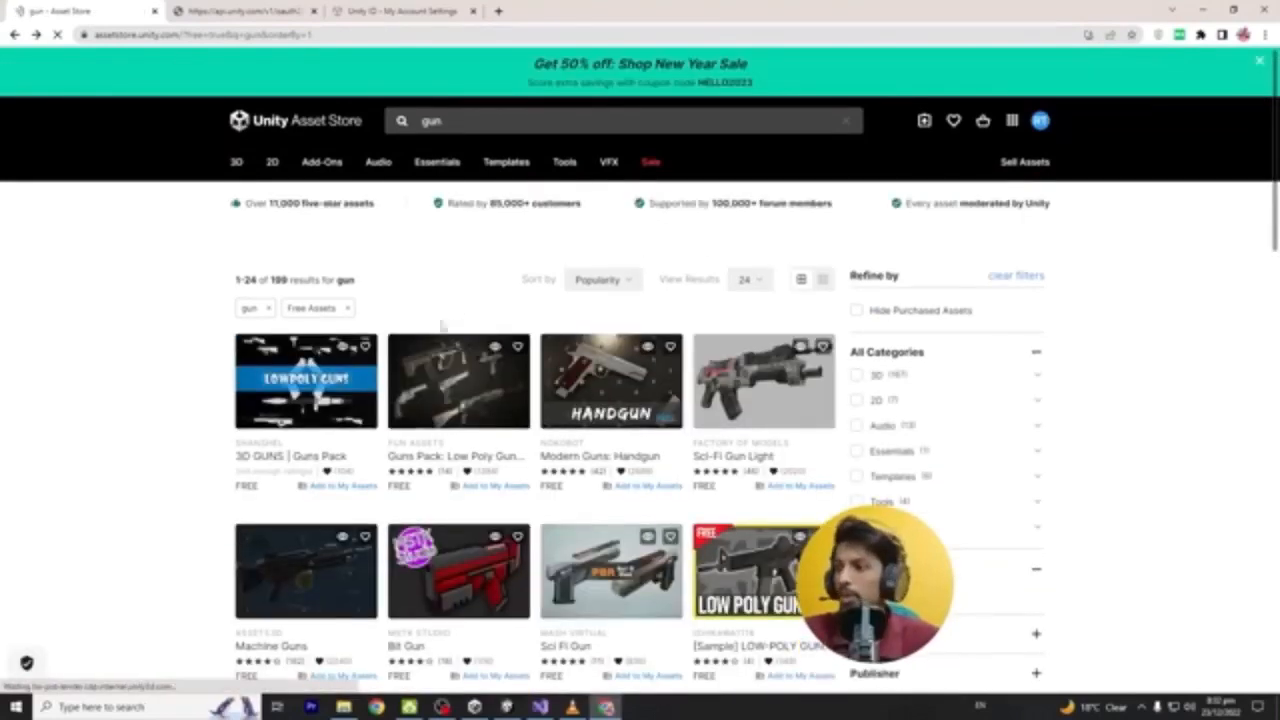
{"action": "double_click", "coordinate": [430, 121]}
{"action": "type", "text": "car"}
{"action": "key", "text": "Return"}
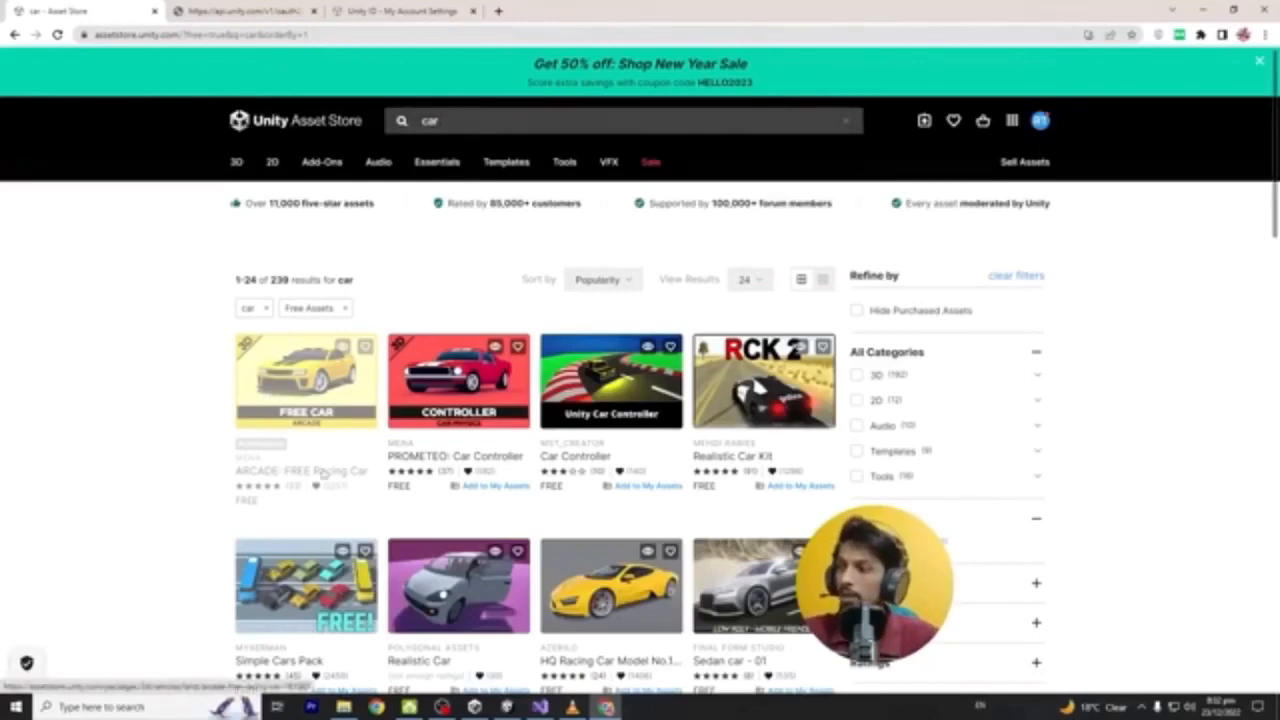
Open the ARCADE: FREE Racing Car asset page and look over its details
{"action": "left_click", "coordinate": [358, 365]}
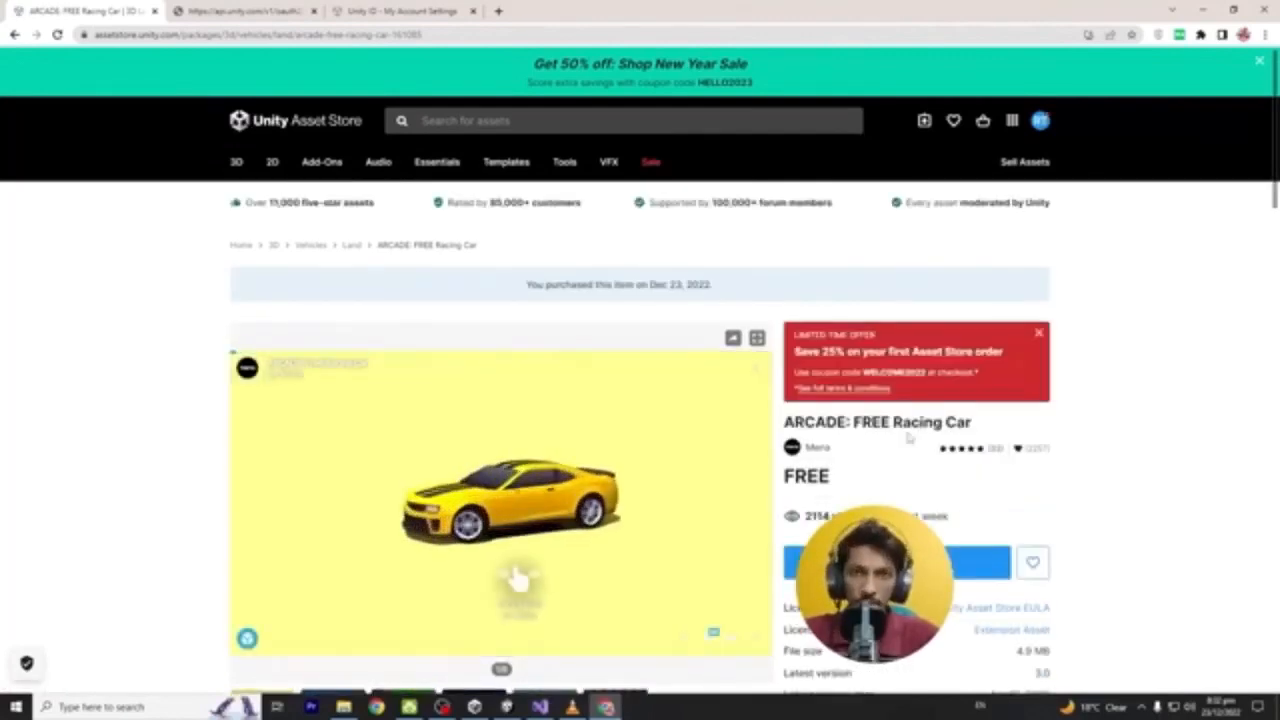
{"action": "scroll", "coordinate": [916, 508], "scroll_direction": "down", "scroll_amount": 2}
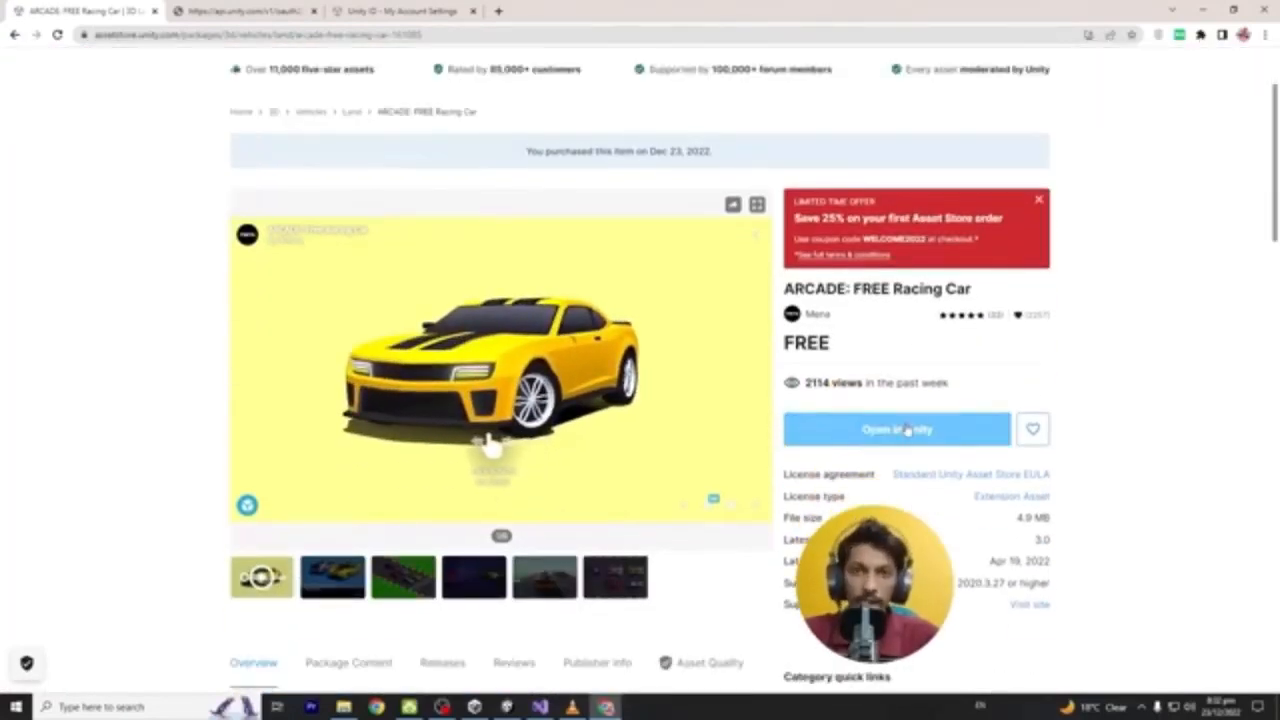
{"action": "scroll", "coordinate": [907, 424], "scroll_direction": "down", "scroll_amount": 1}
{"action": "scroll", "coordinate": [907, 424], "scroll_direction": "up", "scroll_amount": 3}
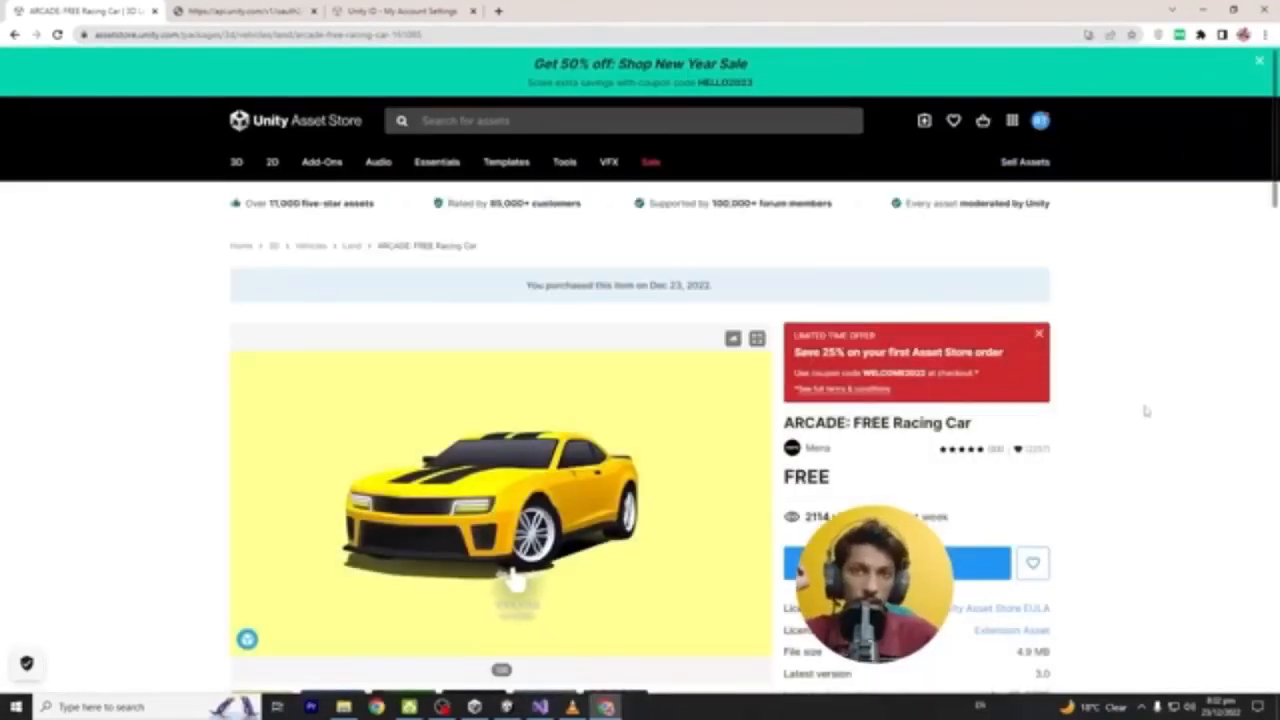
Open the ARCADE: FREE Racing Car asset in Unity from its store page, allowing the browser to launch the editor
{"action": "left_click", "coordinate": [1206, 10]}
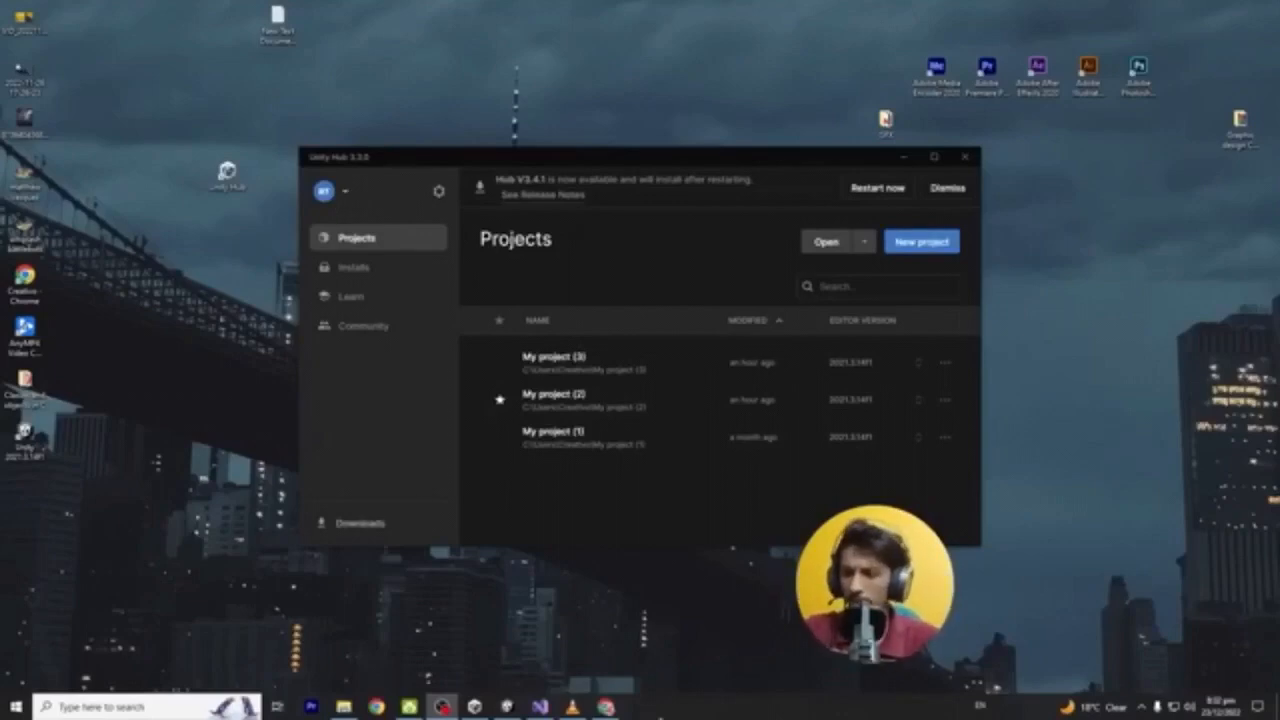
{"action": "left_click", "coordinate": [606, 708]}
{"action": "scroll", "coordinate": [947, 433], "scroll_direction": "down", "scroll_amount": 2}
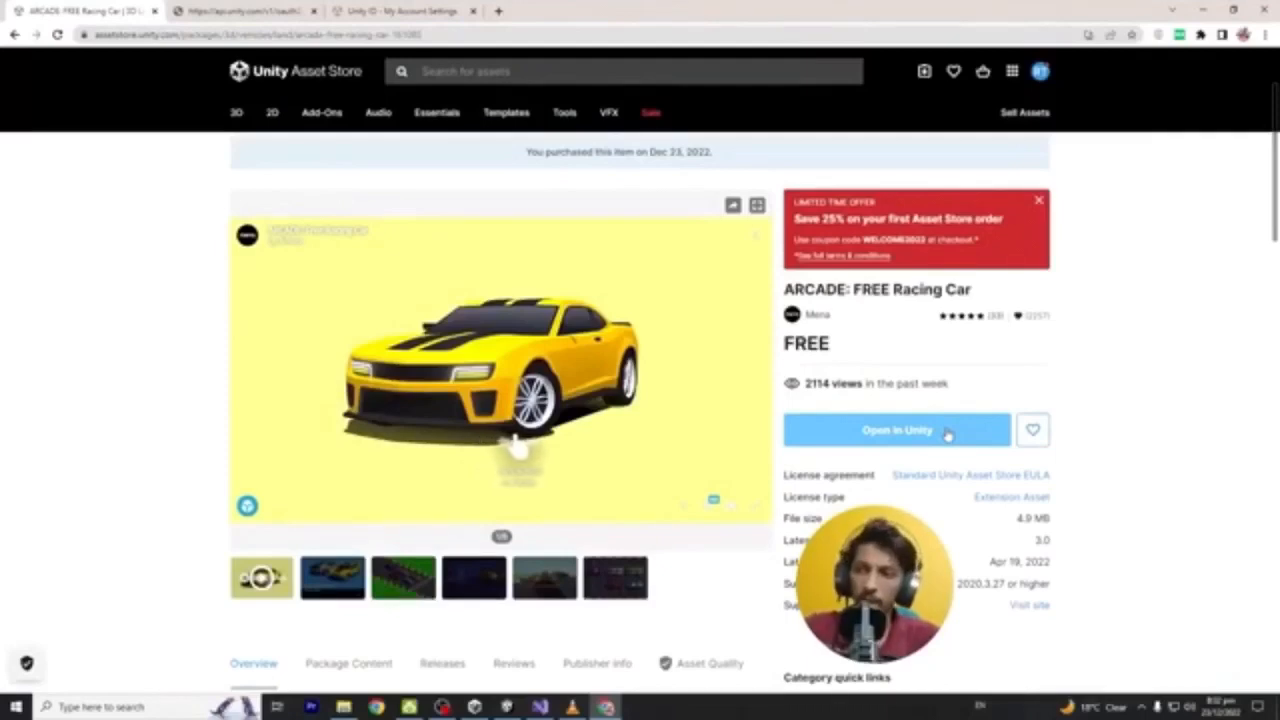
{"action": "left_click", "coordinate": [947, 431]}
{"action": "left_click", "coordinate": [712, 149]}
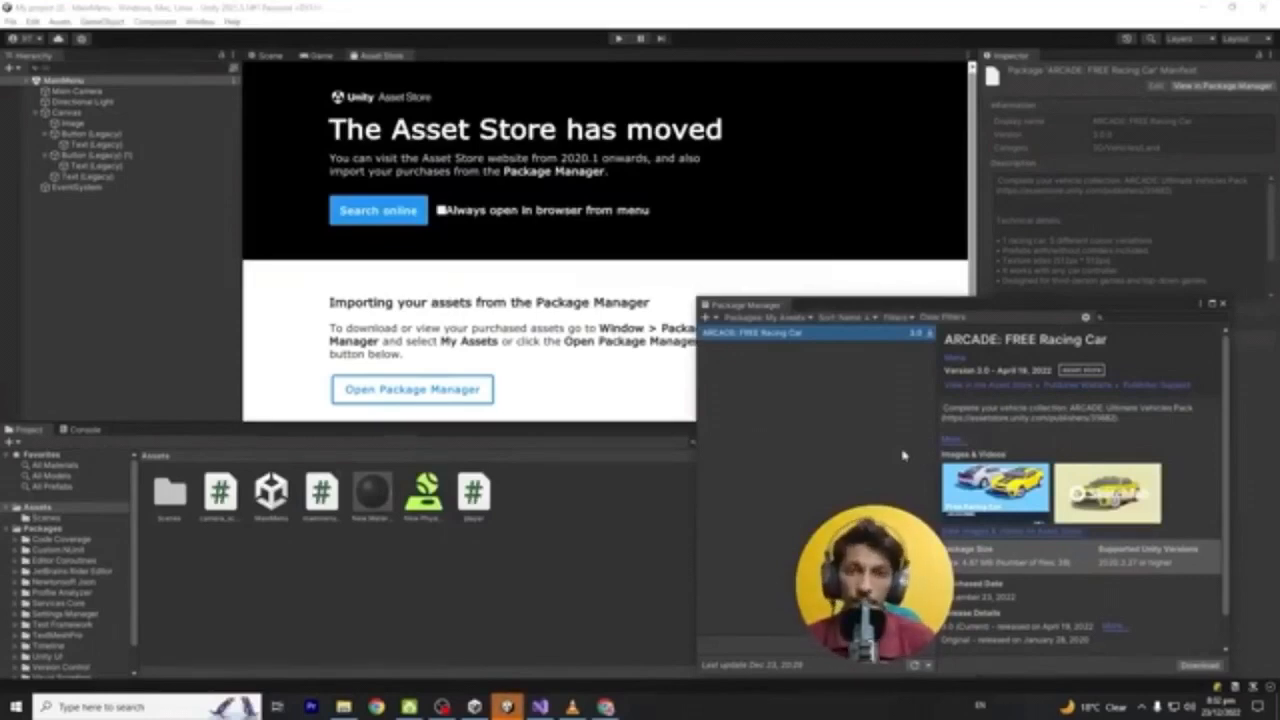
Download the ARCADE: FREE Racing Car package, import all its files into the project and close the Package Manager
{"action": "left_click", "coordinate": [1197, 665]}
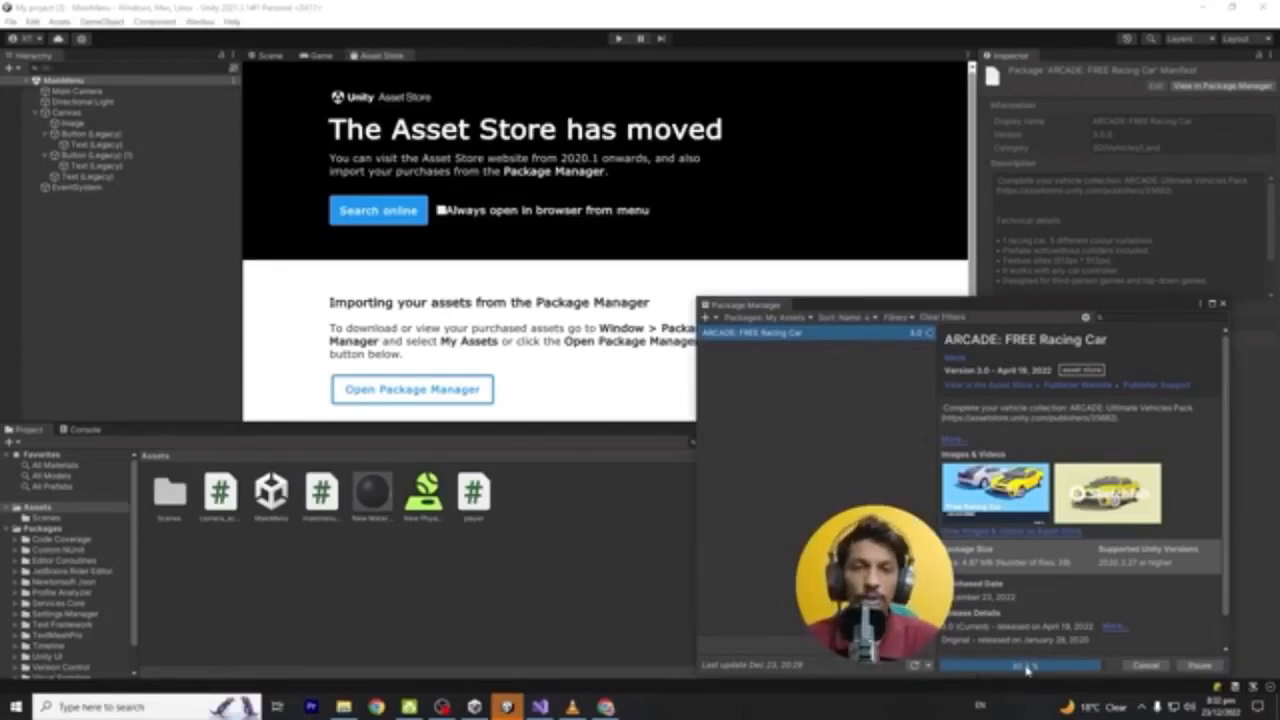
{"action": "left_click", "coordinate": [1133, 665]}
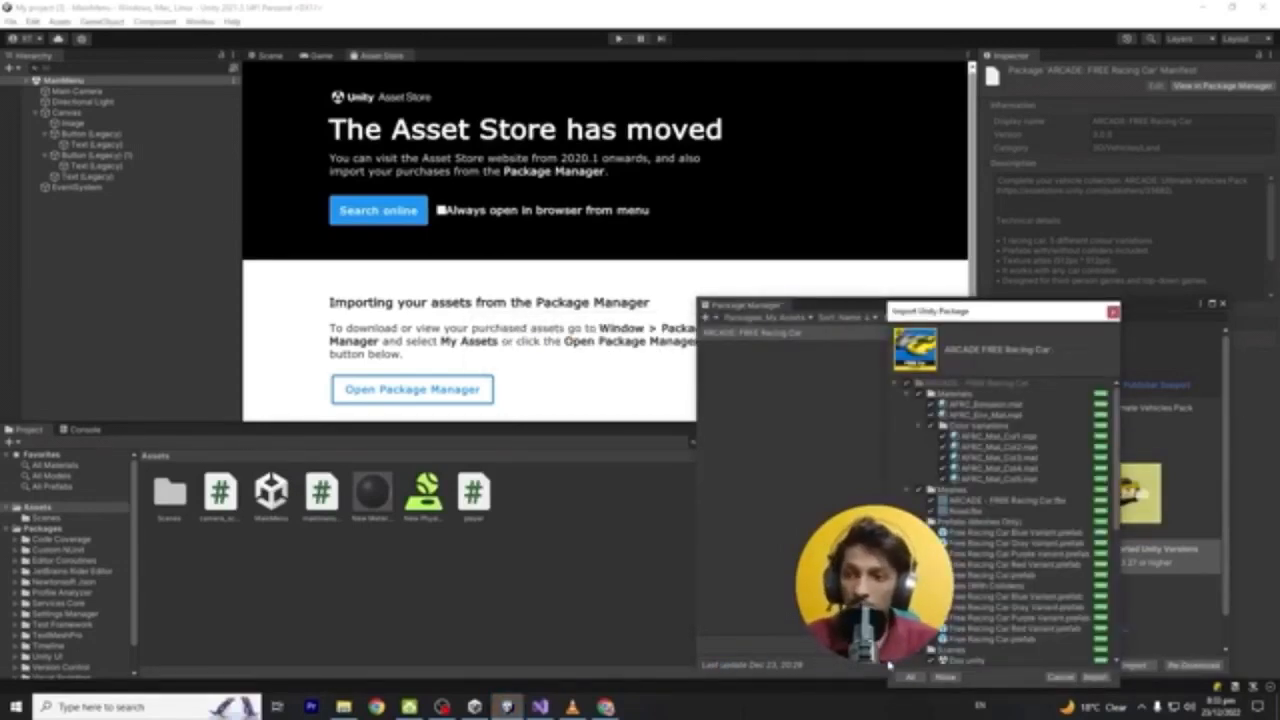
{"action": "left_click", "coordinate": [1096, 677]}
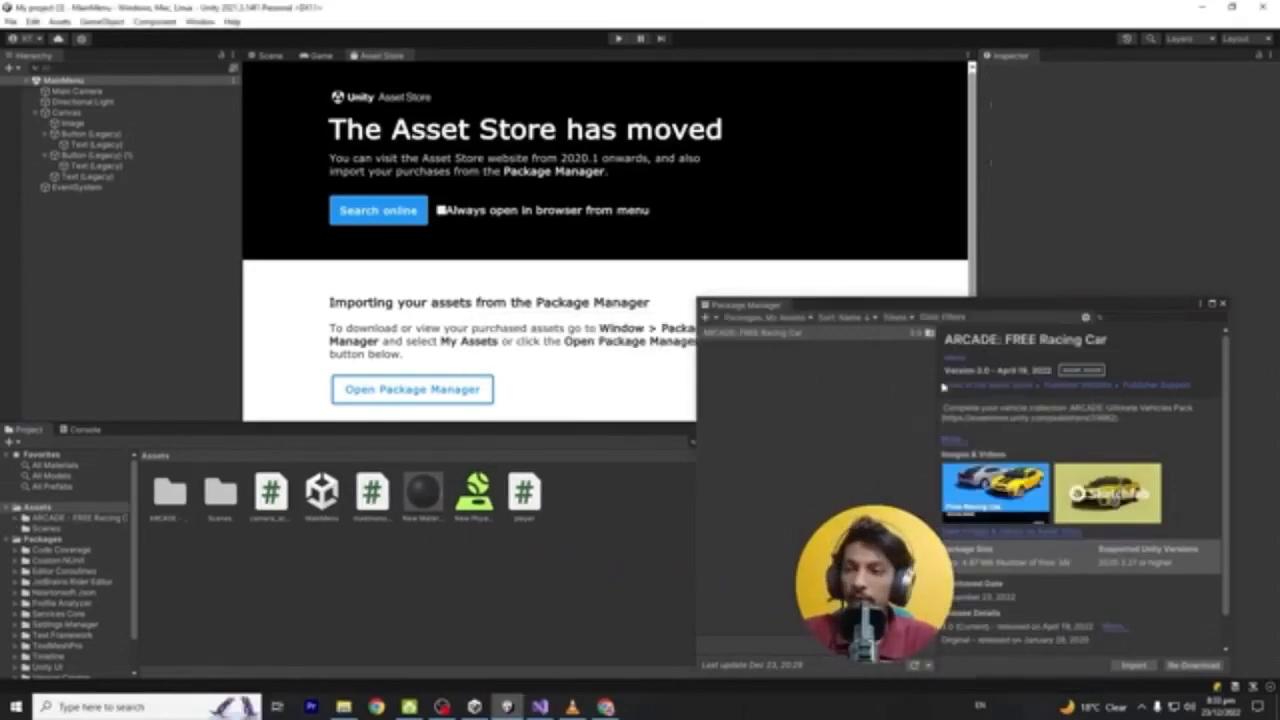
{"action": "left_click_drag", "start_coordinate": [1040, 316], "coordinate": [938, 262]}
{"action": "left_click", "coordinate": [1148, 253]}
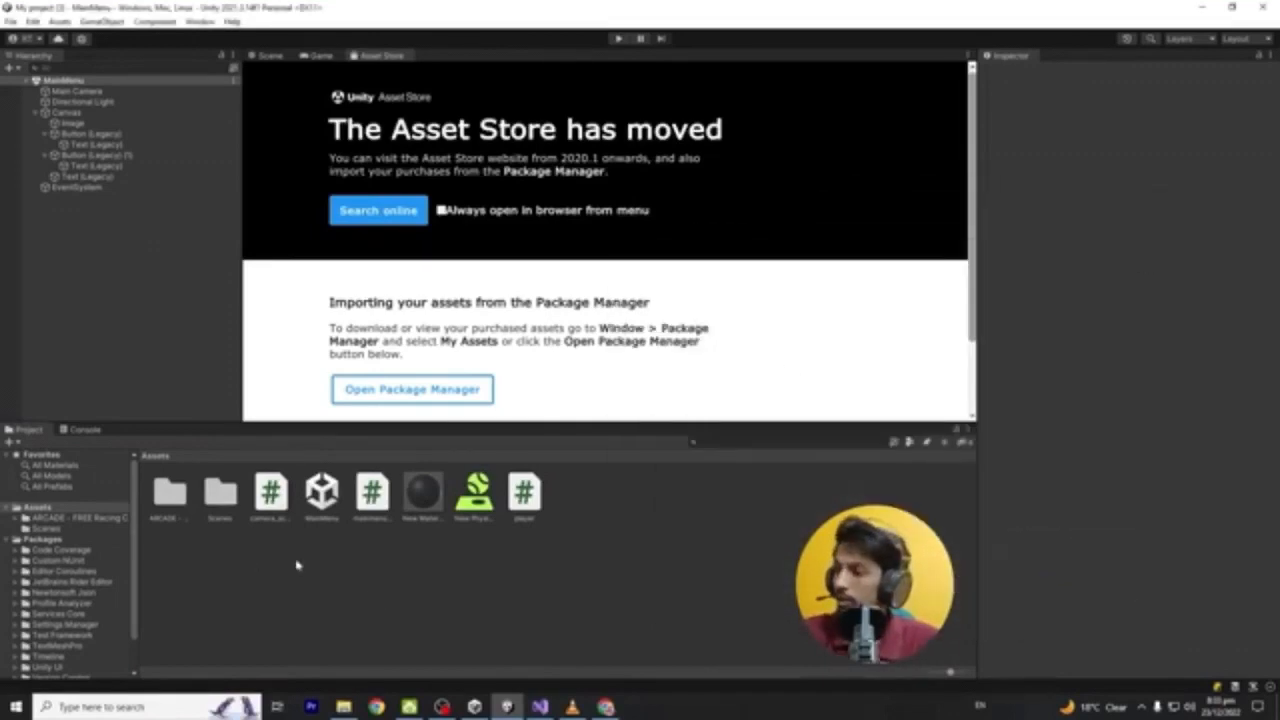
Switch to the Scene view and open SampleScene from the project's Scenes folder
{"action": "double_click", "coordinate": [170, 490]}
{"action": "left_click", "coordinate": [316, 57]}
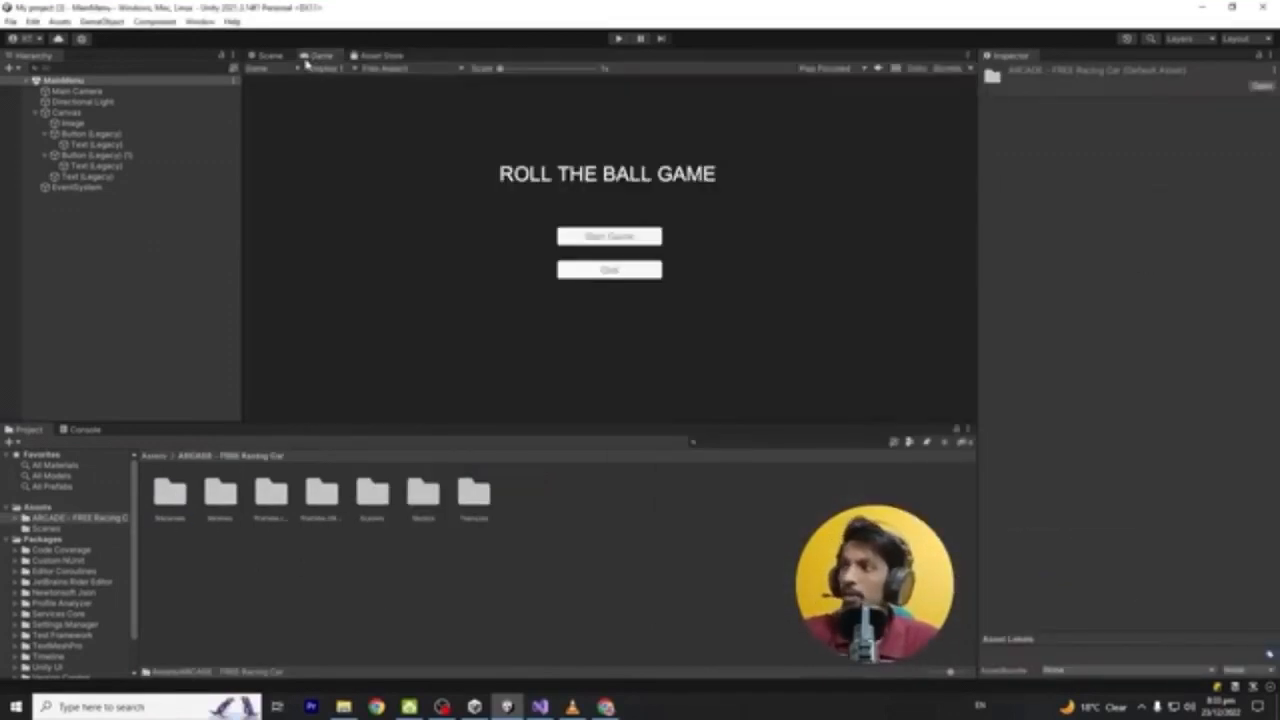
{"action": "left_click", "coordinate": [268, 56]}
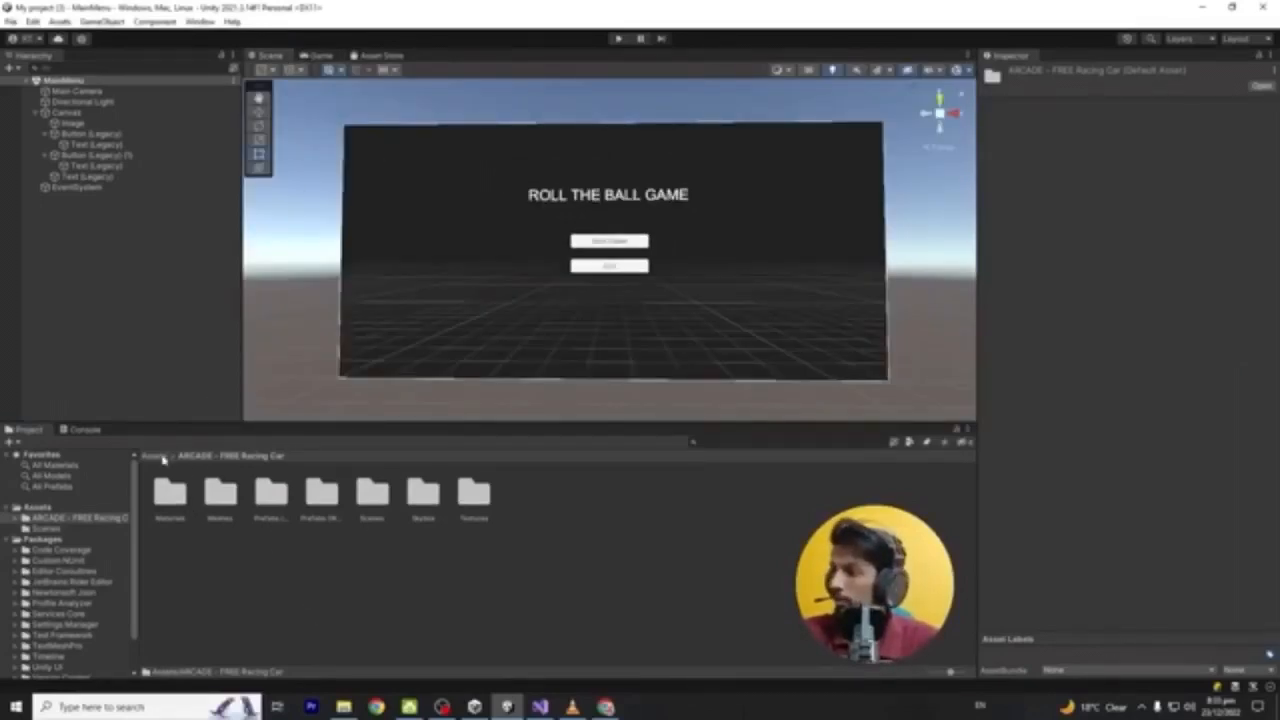
{"action": "left_click", "coordinate": [157, 456]}
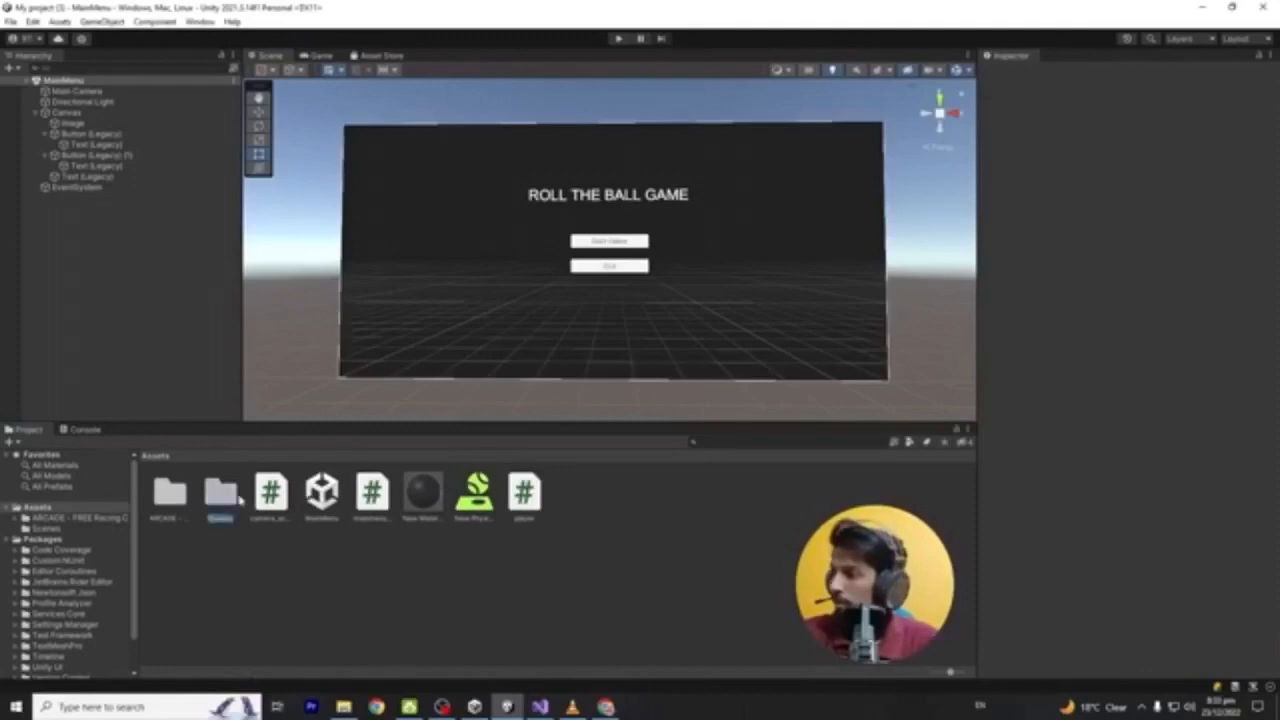
{"action": "double_click", "coordinate": [222, 492]}
{"action": "double_click", "coordinate": [170, 490]}
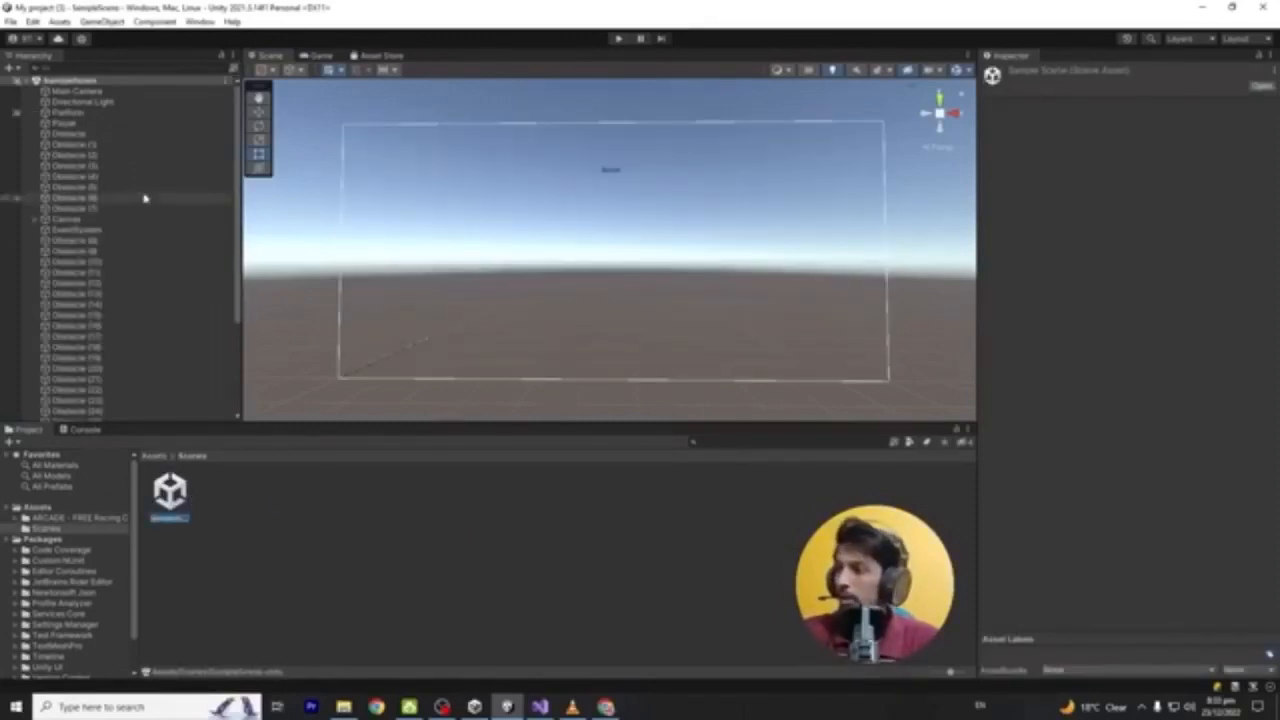
Place the red racing car from the Prefabs (With Colliders) folder on the platform near the Player ball
{"action": "double_click", "coordinate": [94, 124]}
{"action": "right_click_drag", "start_coordinate": [712, 288], "coordinate": [680, 345]}
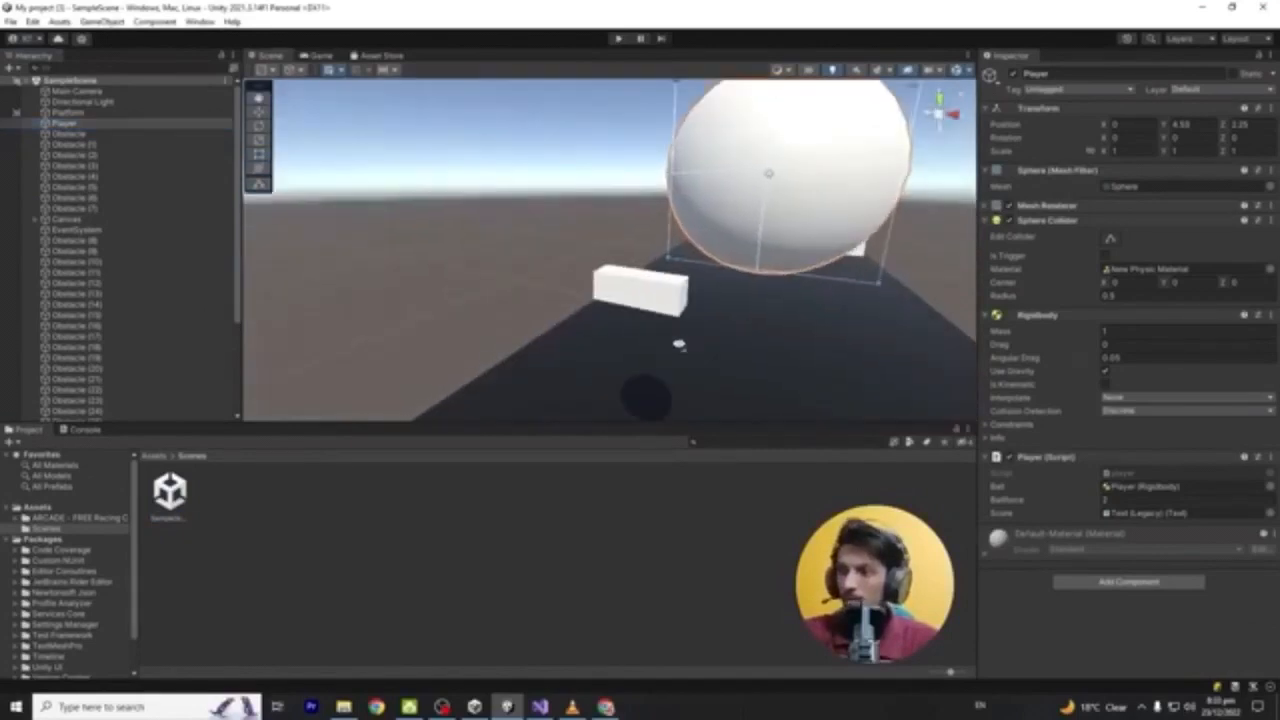
{"action": "scroll", "coordinate": [695, 331], "scroll_direction": "down", "scroll_amount": 8}
{"action": "right_click_drag", "start_coordinate": [848, 254], "coordinate": [663, 346]}
{"action": "left_click", "coordinate": [155, 456]}
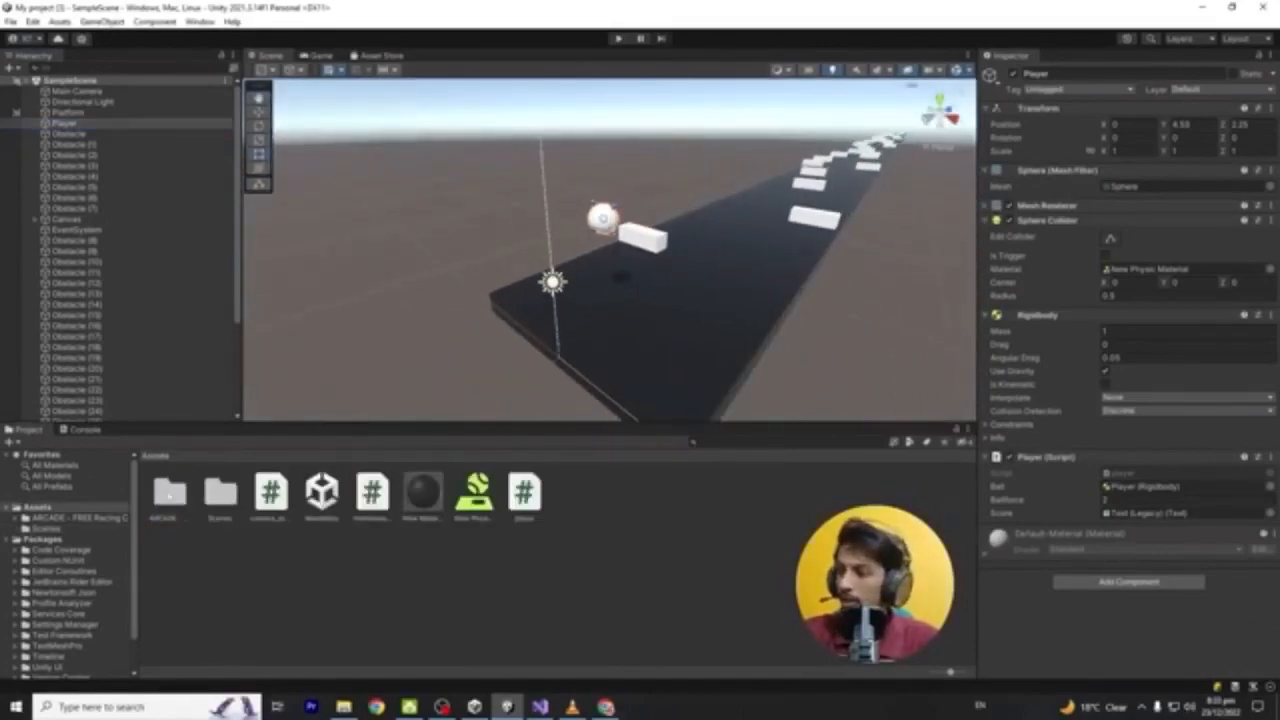
{"action": "double_click", "coordinate": [170, 490]}
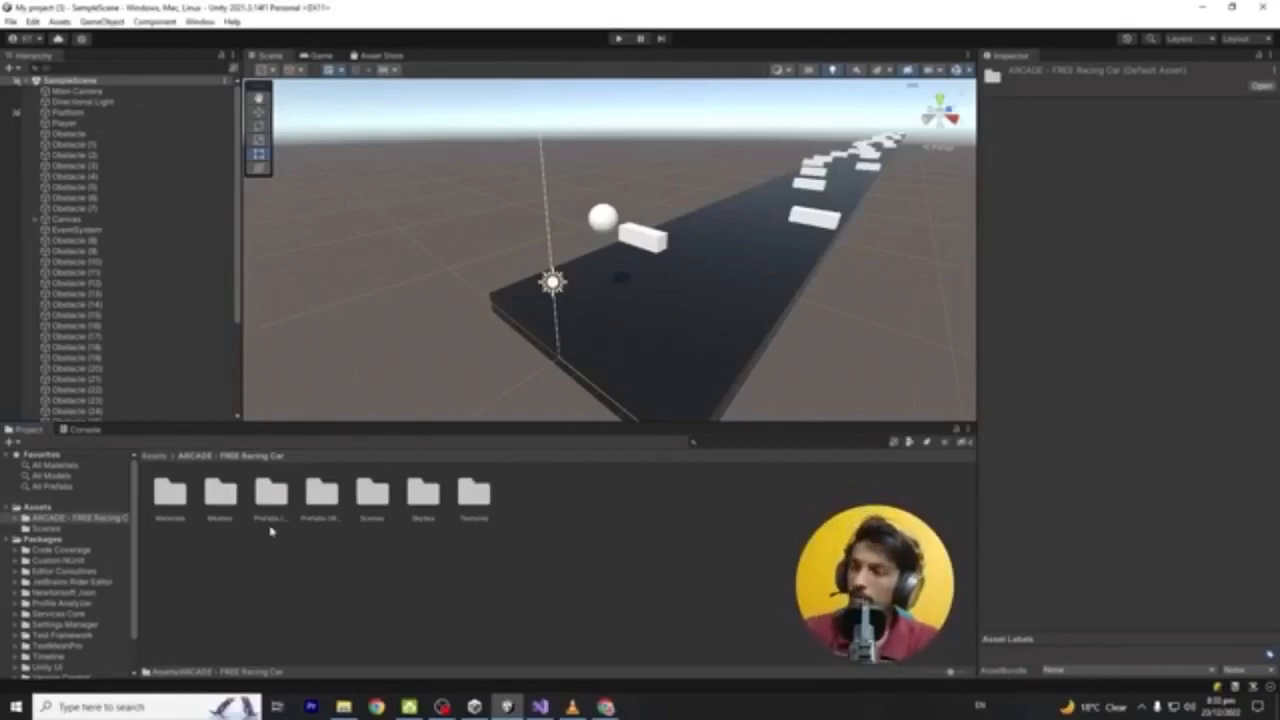
{"action": "double_click", "coordinate": [318, 494]}
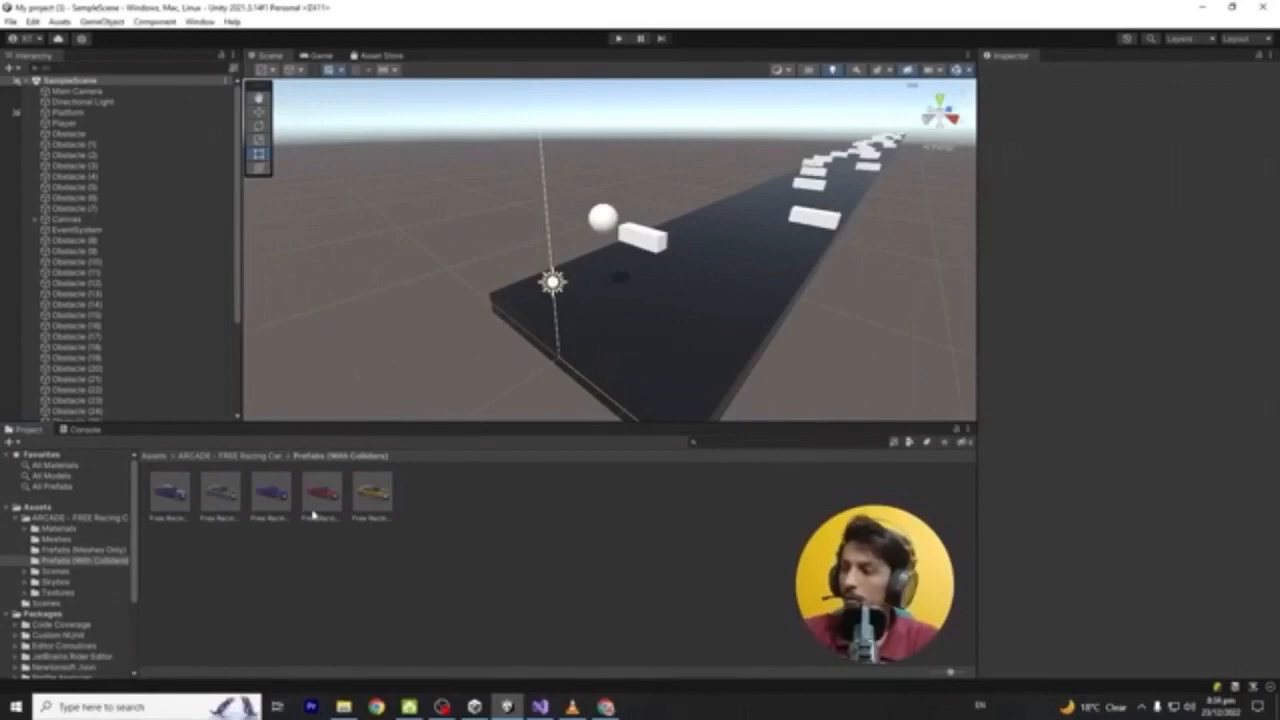
{"action": "left_click_drag", "start_coordinate": [322, 492], "coordinate": [675, 280]}
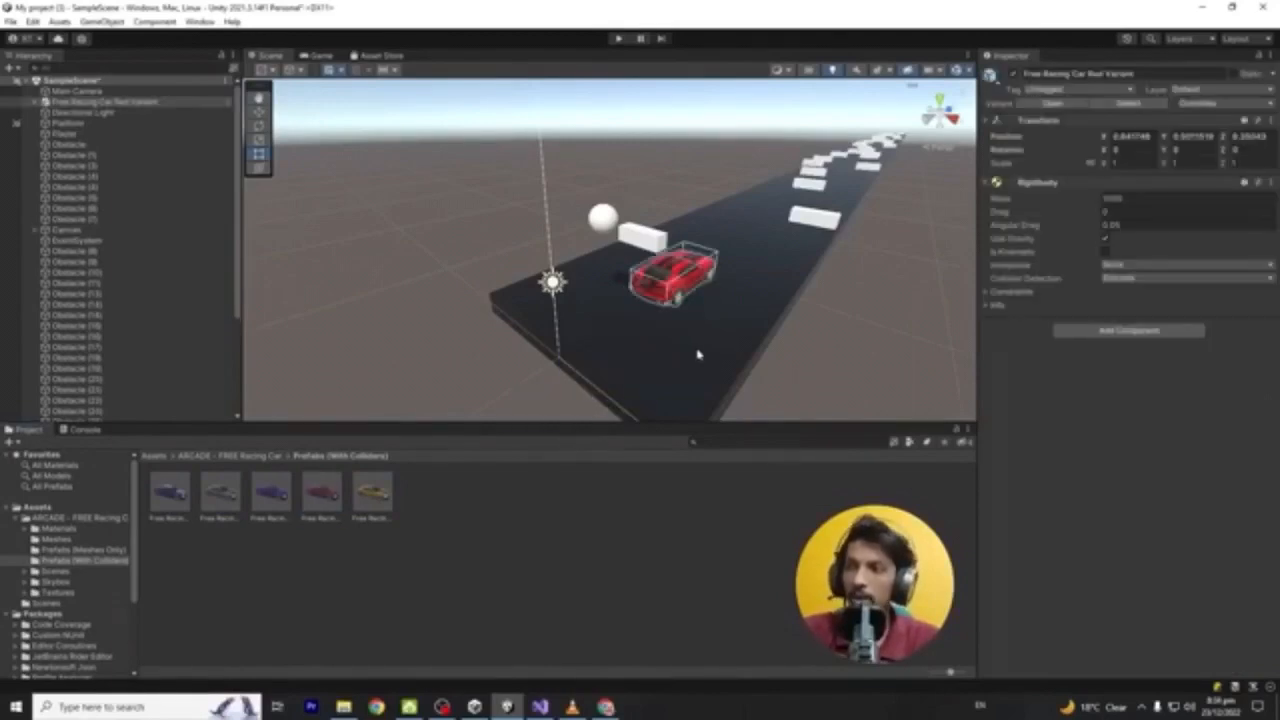
{"action": "left_click", "coordinate": [627, 314]}
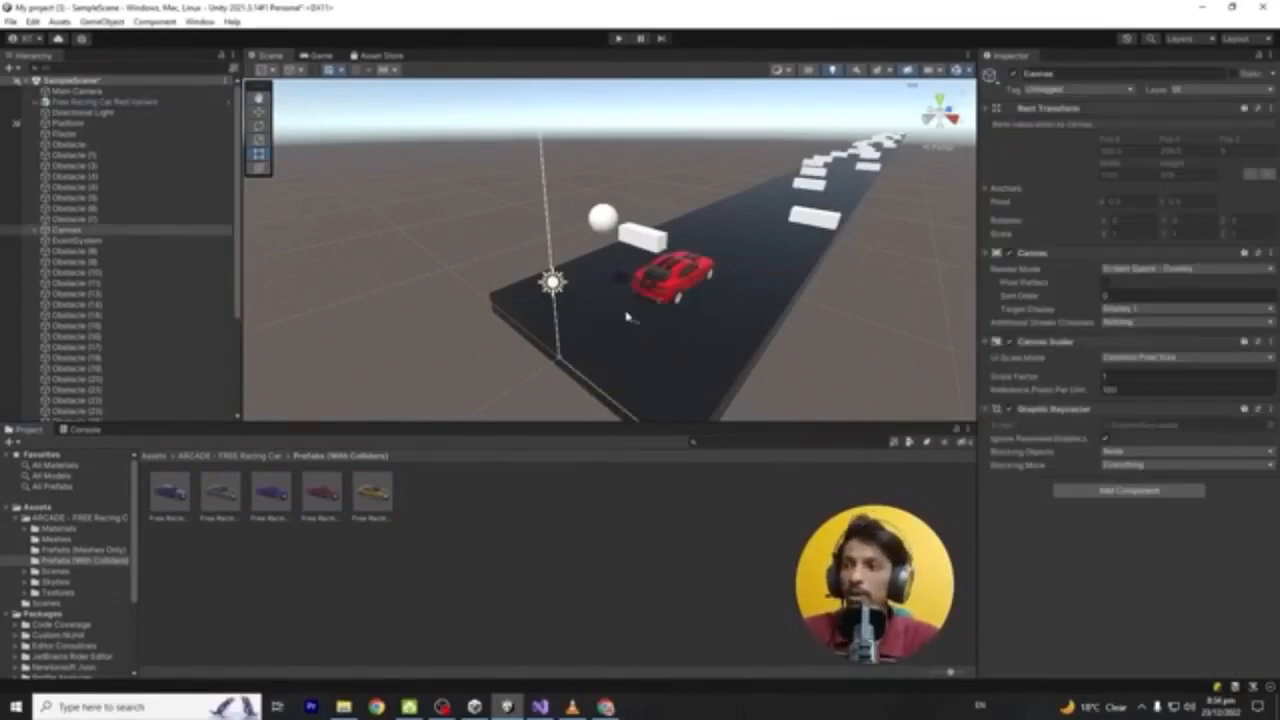
Check the red racing car in the Game view, return to the Scene view and delete the car from the scene
{"action": "left_click", "coordinate": [654, 284]}
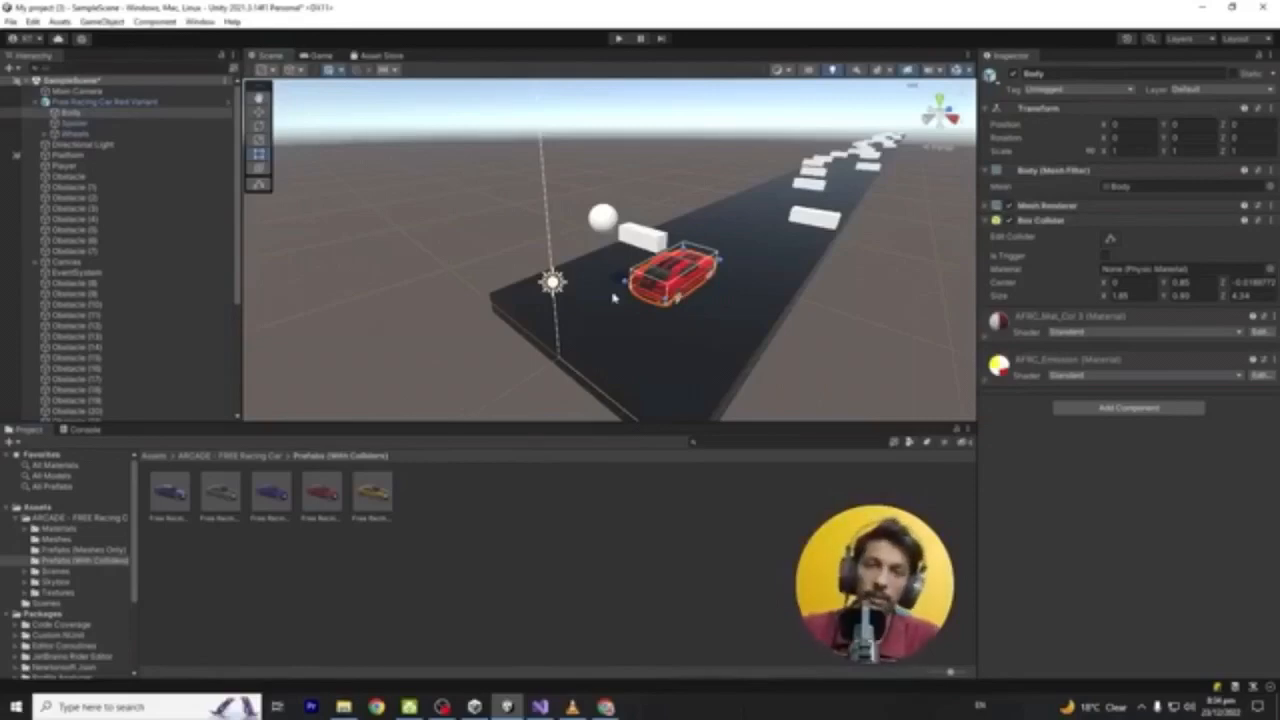
{"action": "left_click", "coordinate": [326, 56]}
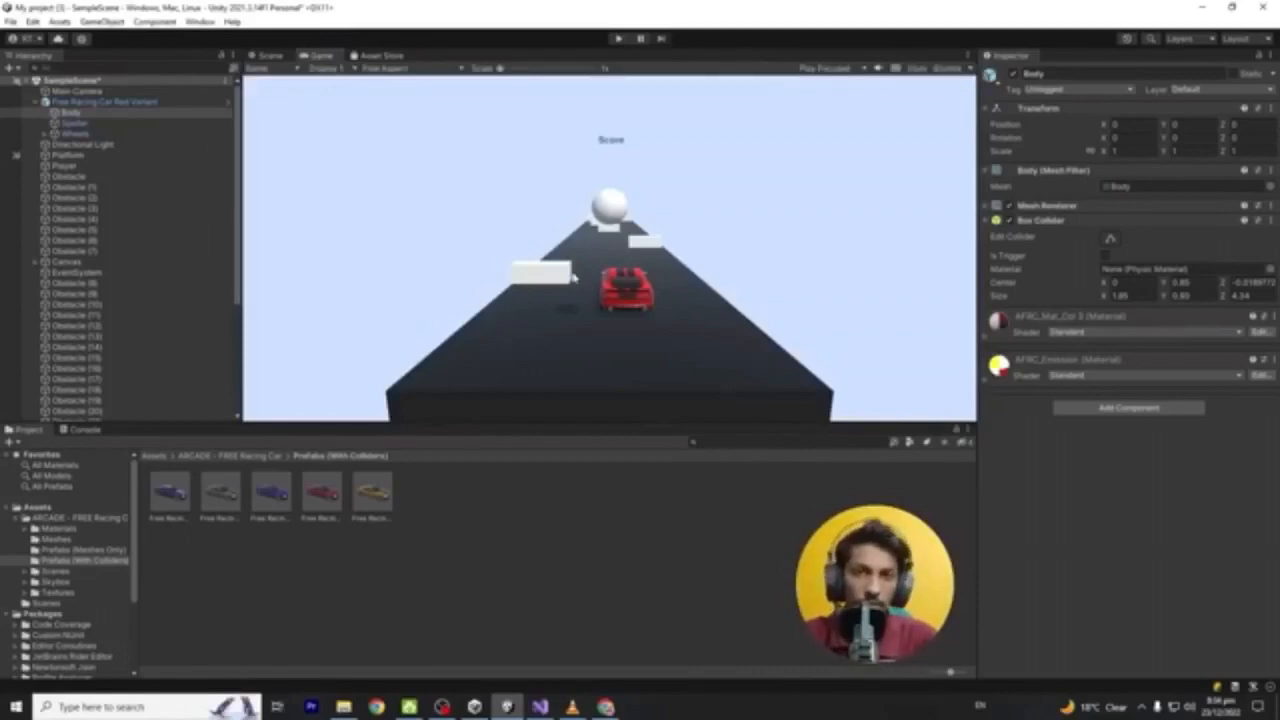
{"action": "left_click", "coordinate": [280, 68]}
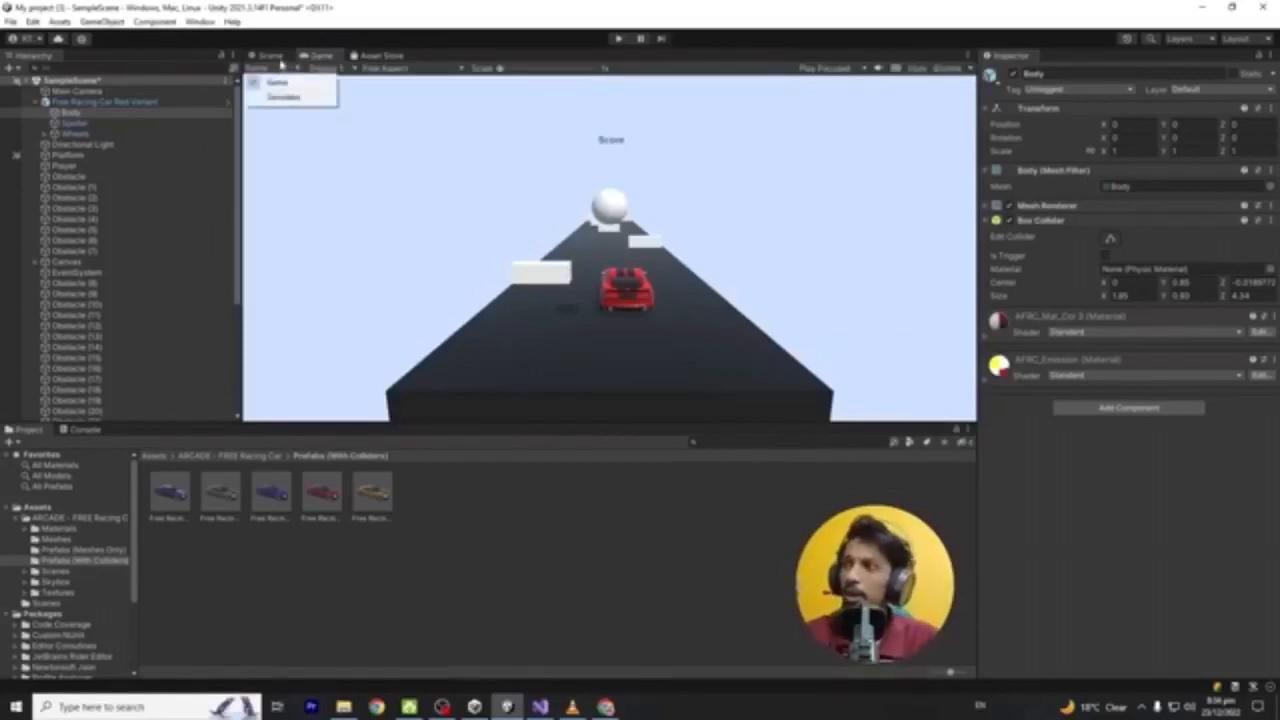
{"action": "left_click", "coordinate": [270, 56]}
{"action": "left_click", "coordinate": [100, 102]}
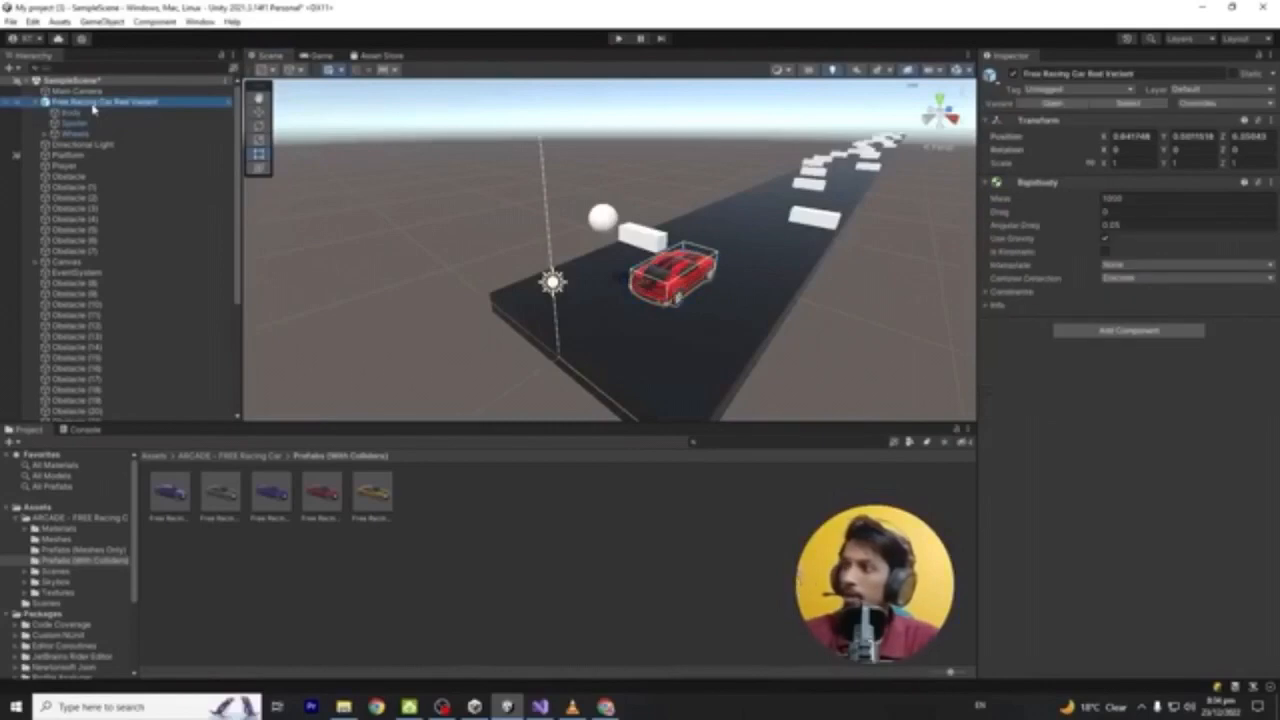
{"action": "key", "text": "Delete"}
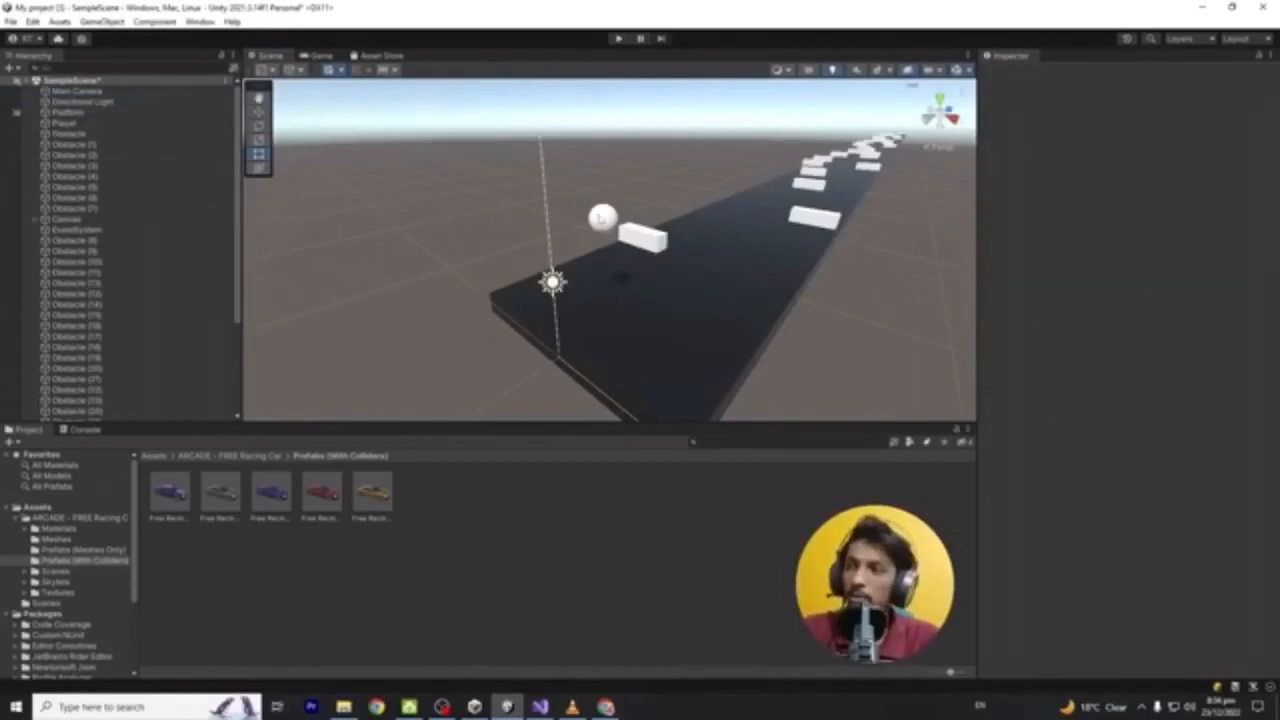
Inspect the Player ball's components and open the Meshes folder of the ARCADE - FREE Racing Car asset
{"action": "left_click", "coordinate": [599, 214]}
{"action": "left_click", "coordinate": [602, 218]}
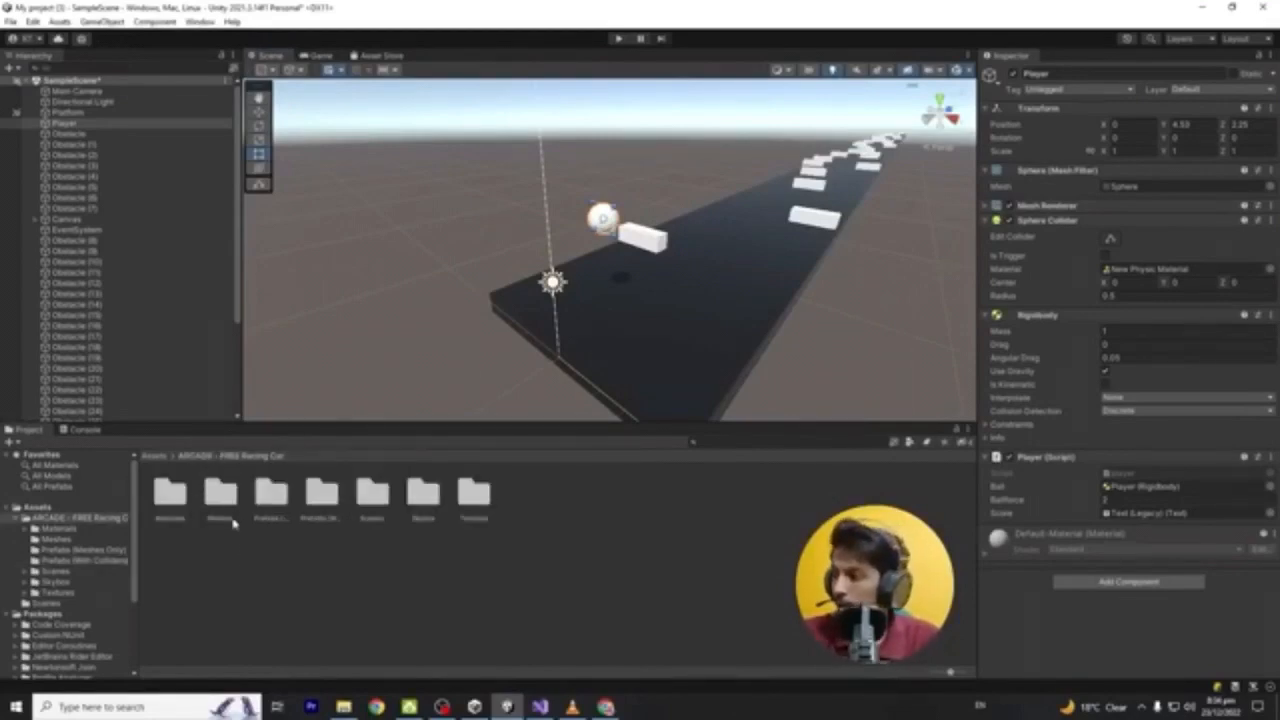
{"action": "double_click", "coordinate": [221, 490]}
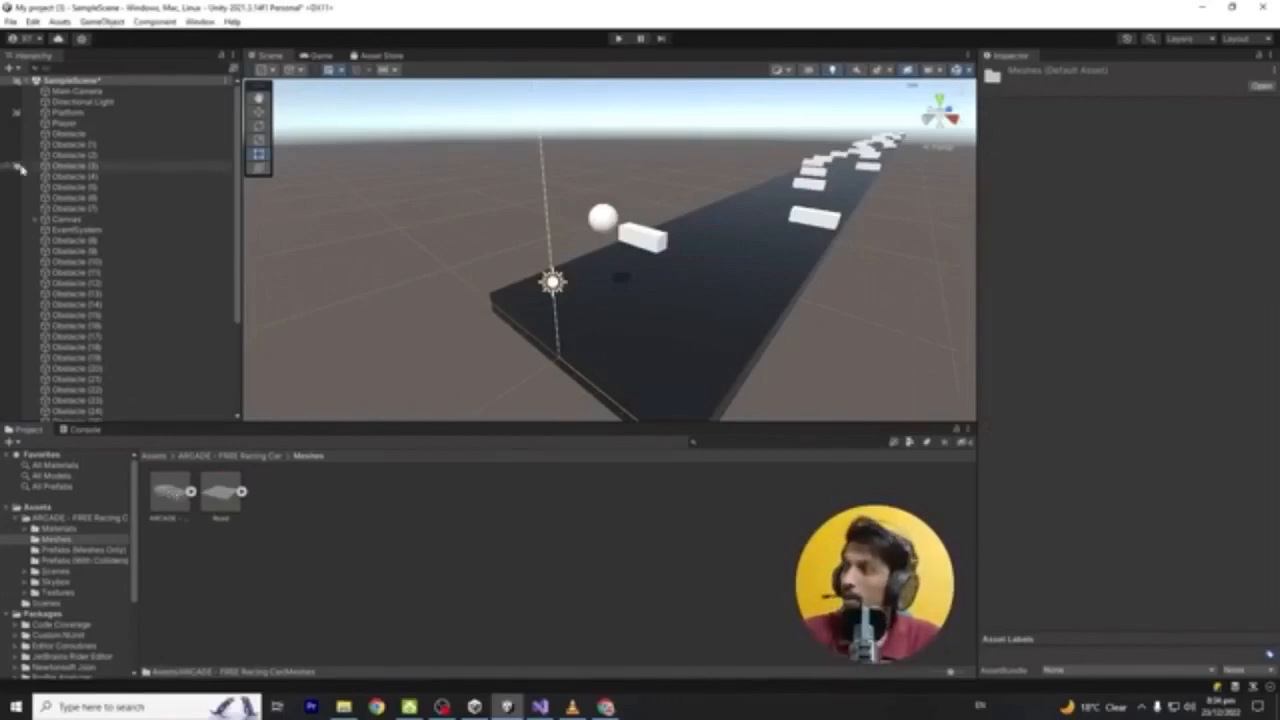
Move the Canvas to the start of the hierarchy and group all obstacles, together with EventSystem, under one collapsed empty parent object
{"action": "left_click", "coordinate": [70, 133]}
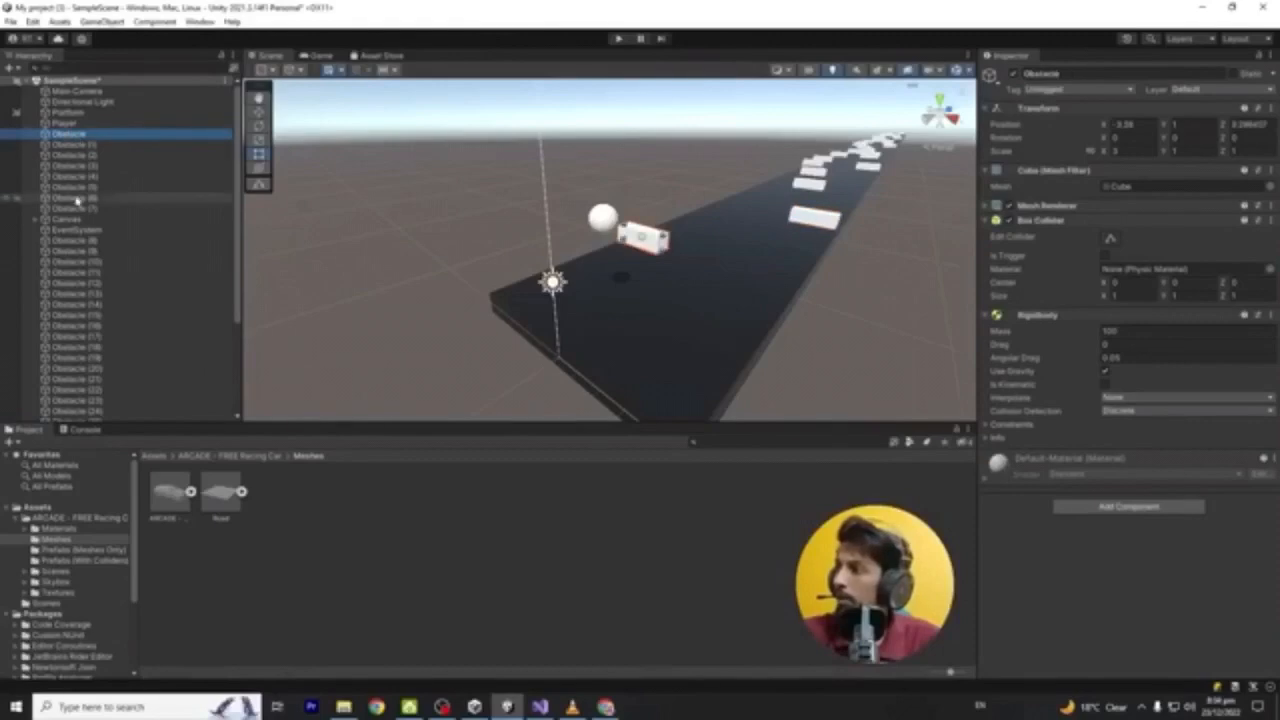
{"action": "left_click_drag", "start_coordinate": [76, 222], "coordinate": [84, 94]}
{"action": "left_click", "coordinate": [72, 145]}
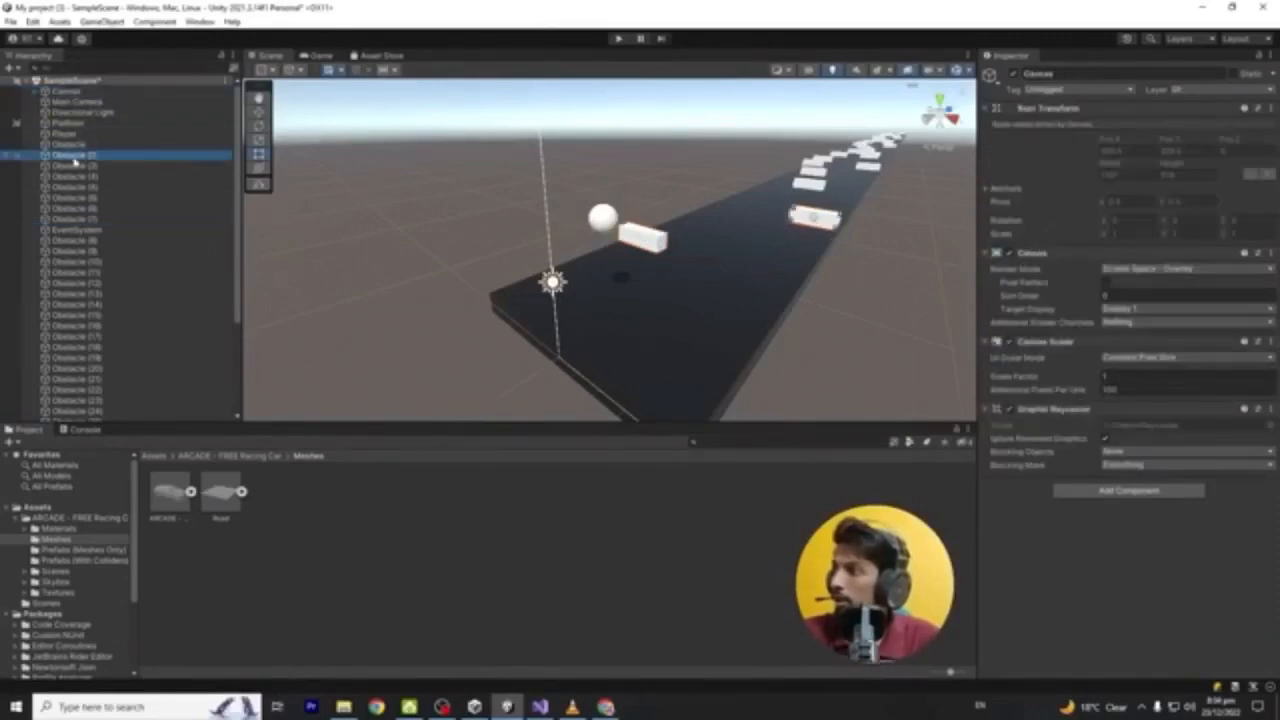
{"action": "scroll", "coordinate": [80, 222], "scroll_direction": "down", "scroll_amount": 3}
{"action": "left_click", "coordinate": [92, 415], "text": "shift"}
{"action": "scroll", "coordinate": [88, 312], "scroll_direction": "up", "scroll_amount": 3}
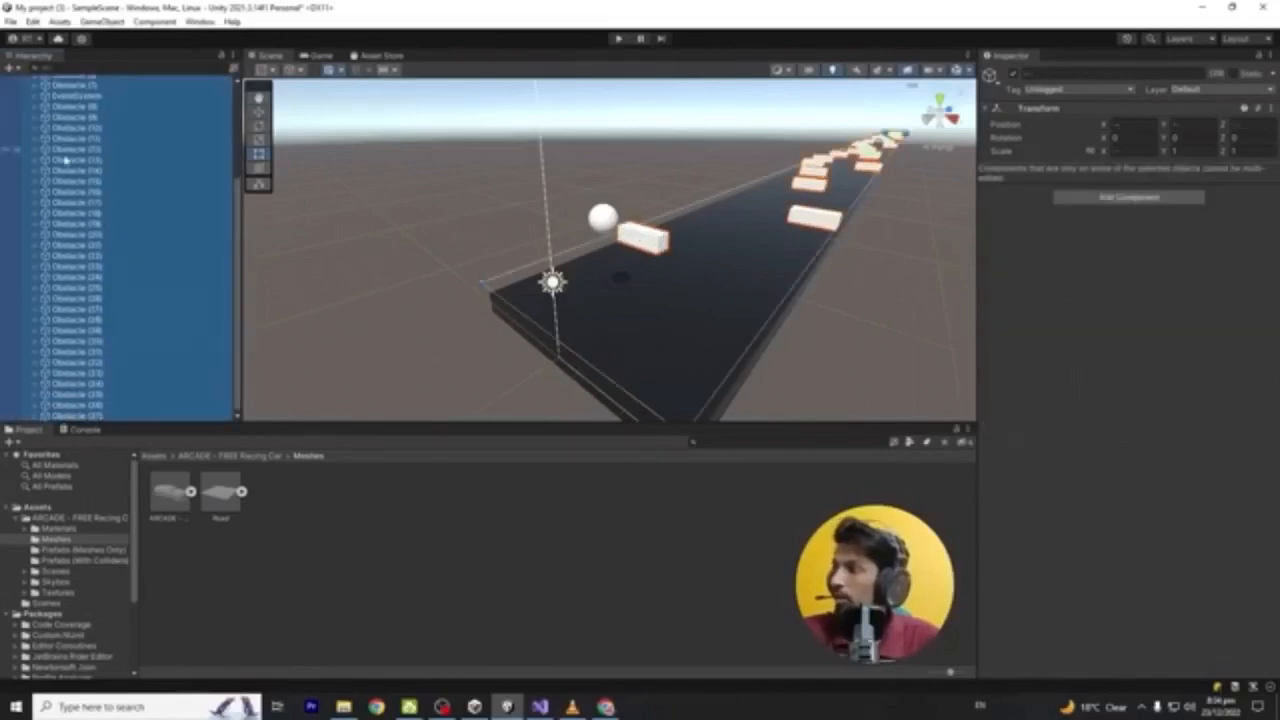
{"action": "scroll", "coordinate": [63, 160], "scroll_direction": "up", "scroll_amount": 3}
{"action": "left_click_drag", "start_coordinate": [47, 157], "coordinate": [66, 145]}
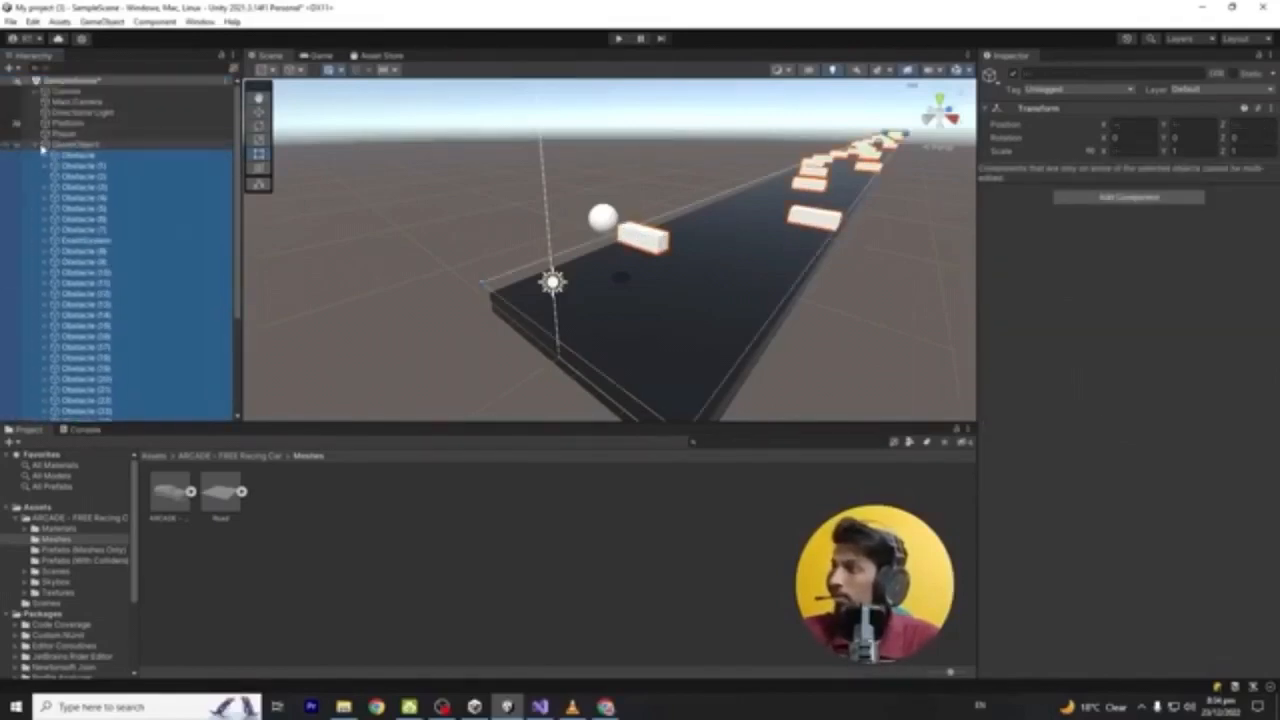
{"action": "left_click", "coordinate": [36, 145]}
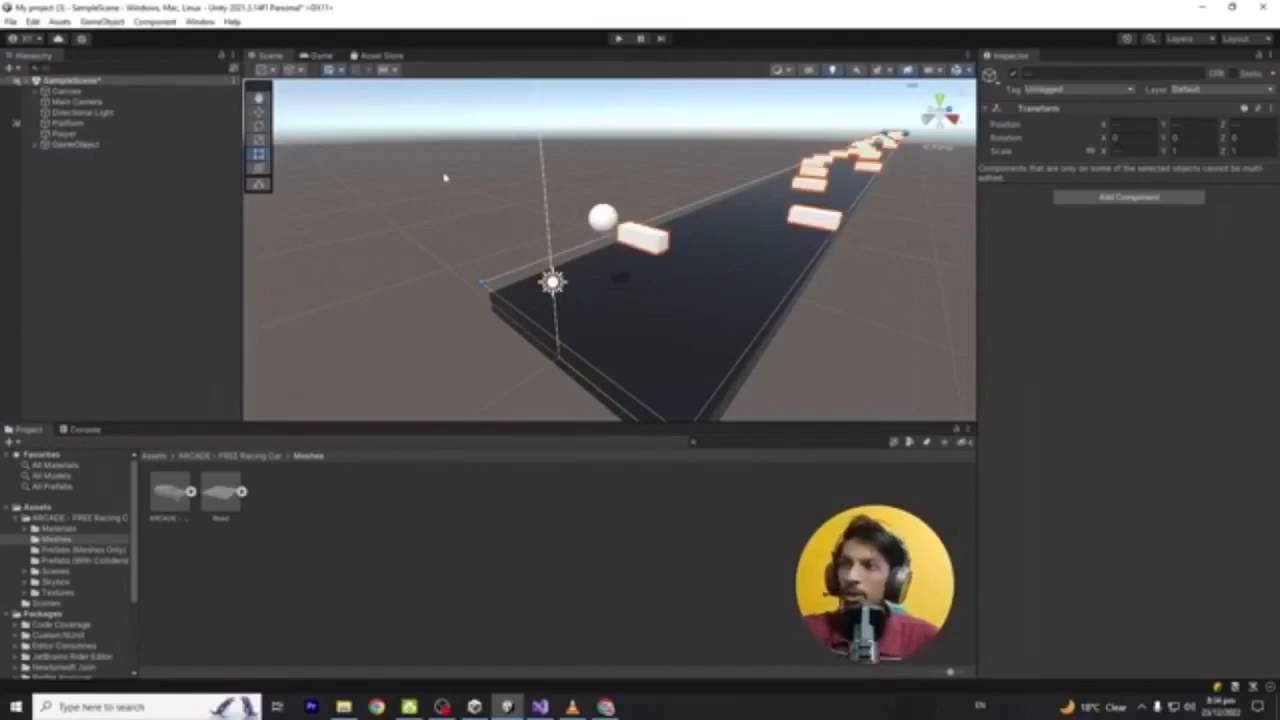
{"action": "left_click", "coordinate": [191, 216]}
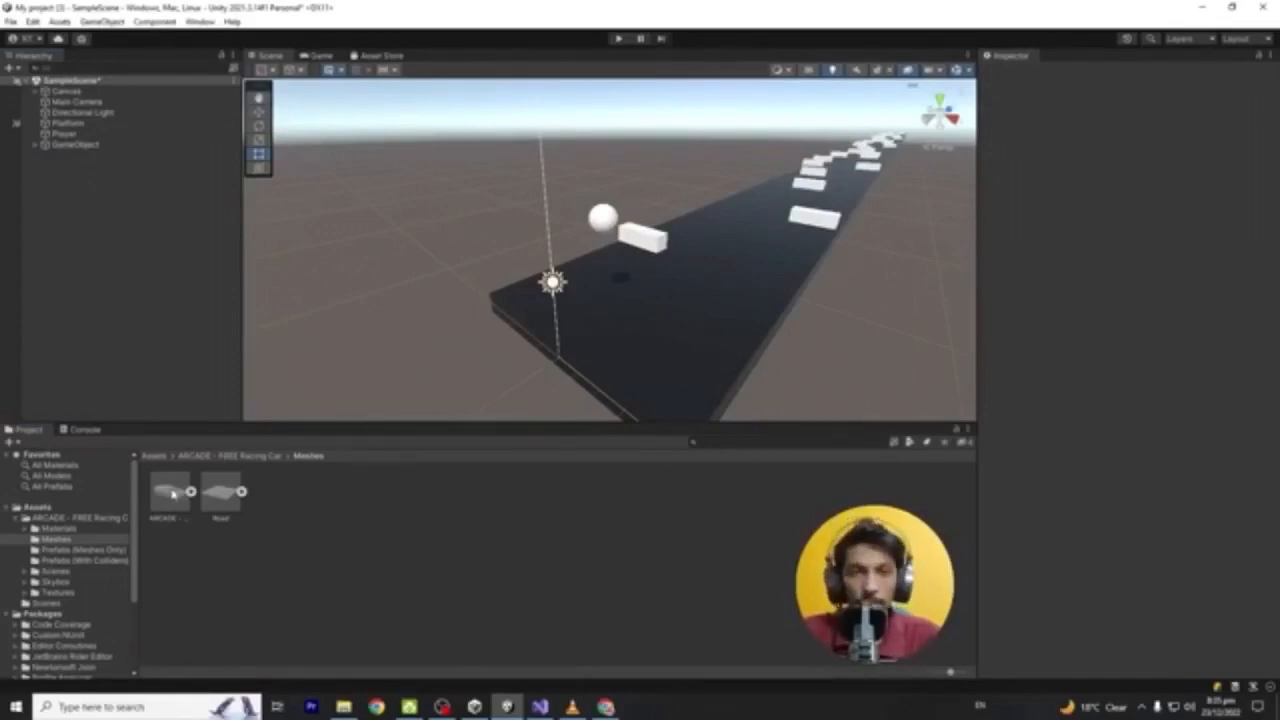
Add the ARCADE - FREE Racing Car mesh as a child of Player and disable the Player's Mesh Renderer
{"action": "left_click_drag", "start_coordinate": [172, 493], "coordinate": [63, 137]}
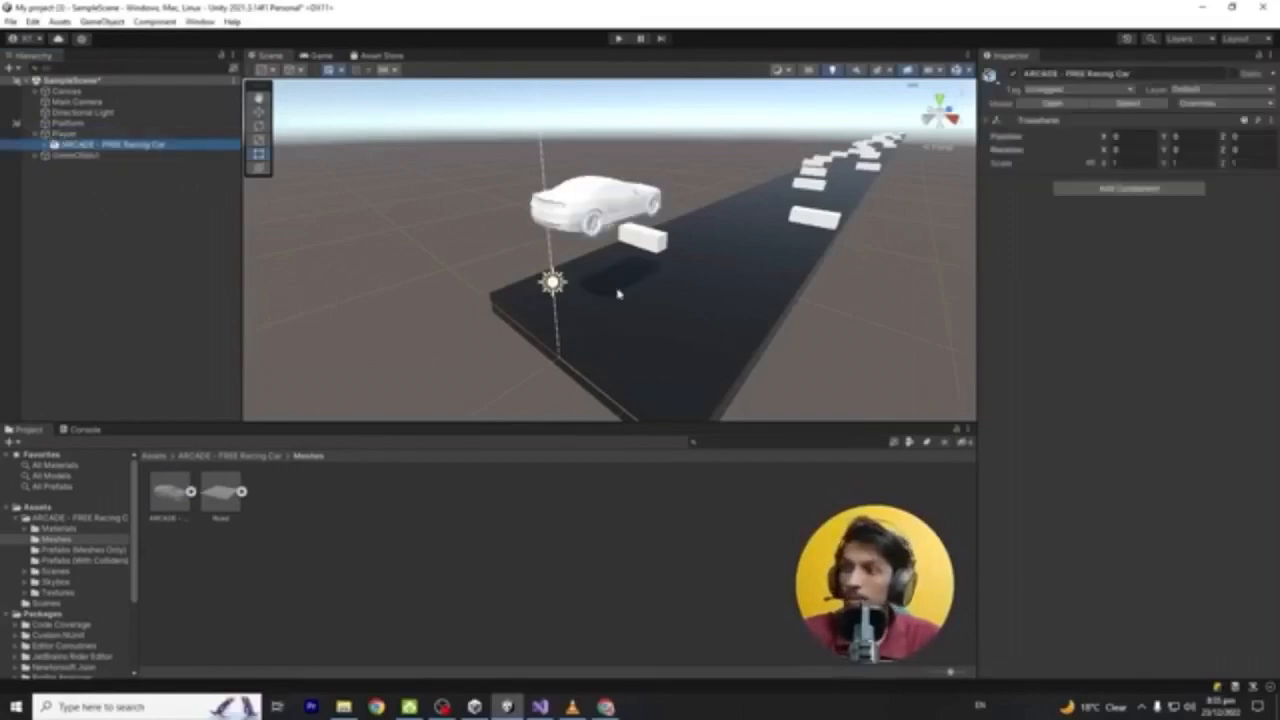
{"action": "left_click", "coordinate": [65, 133]}
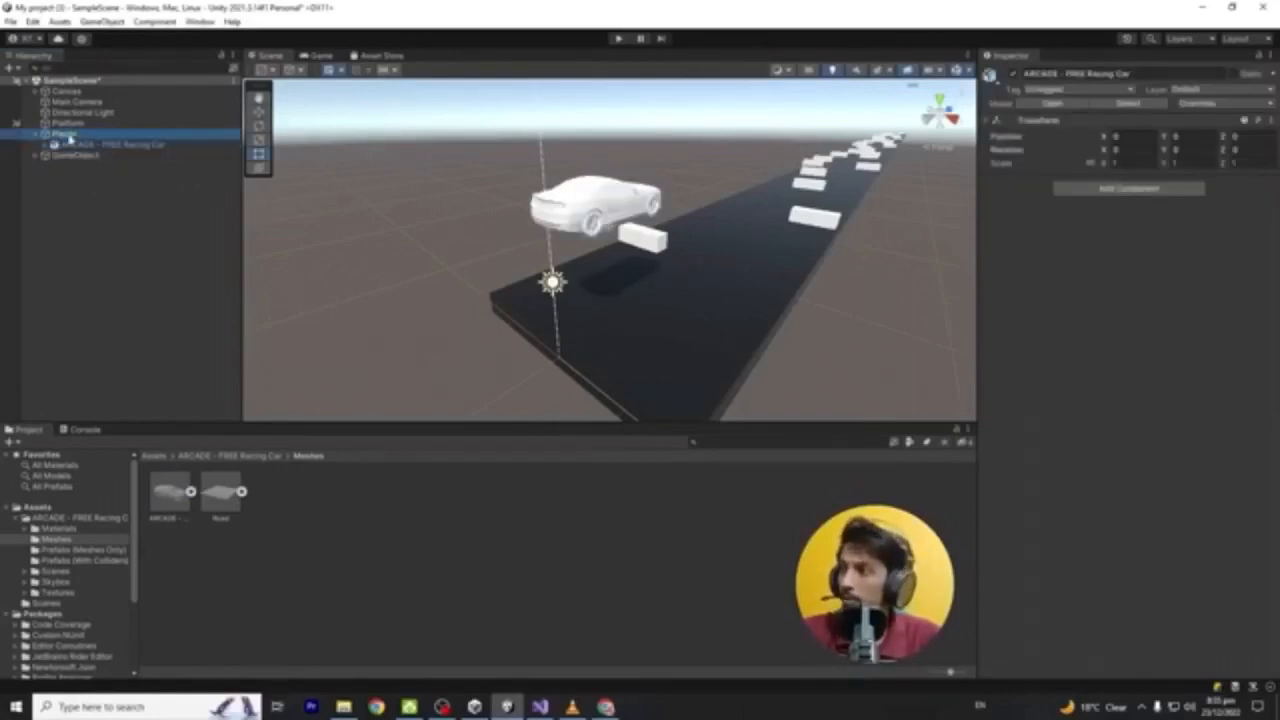
{"action": "left_click", "coordinate": [994, 208]}
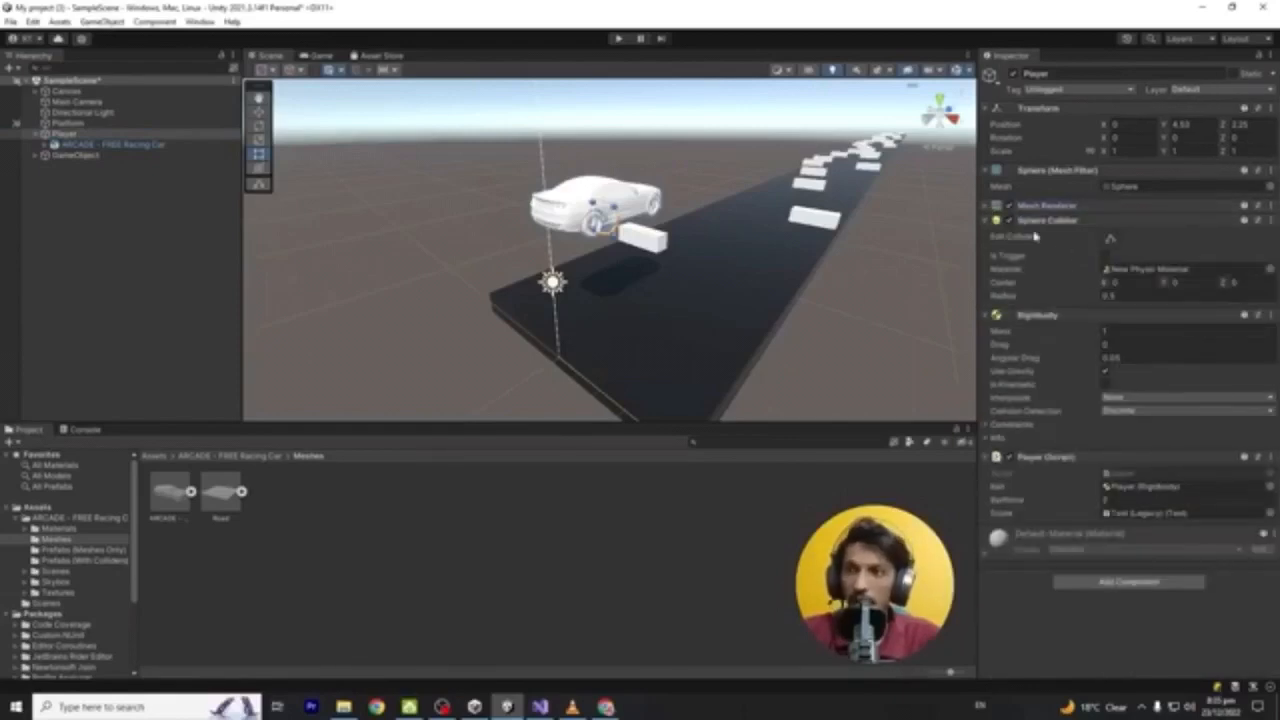
{"action": "left_click", "coordinate": [988, 206]}
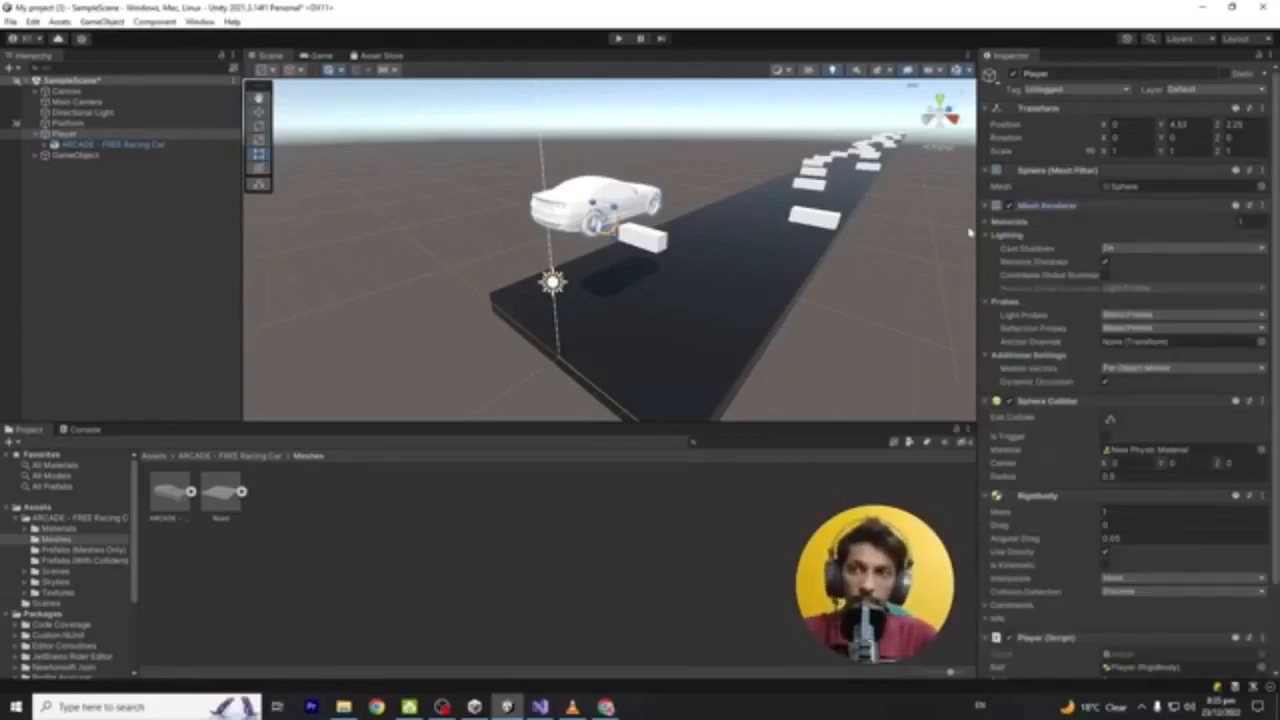
{"action": "left_click", "coordinate": [1010, 206]}
{"action": "right_click_drag", "start_coordinate": [699, 279], "coordinate": [250, 343]}
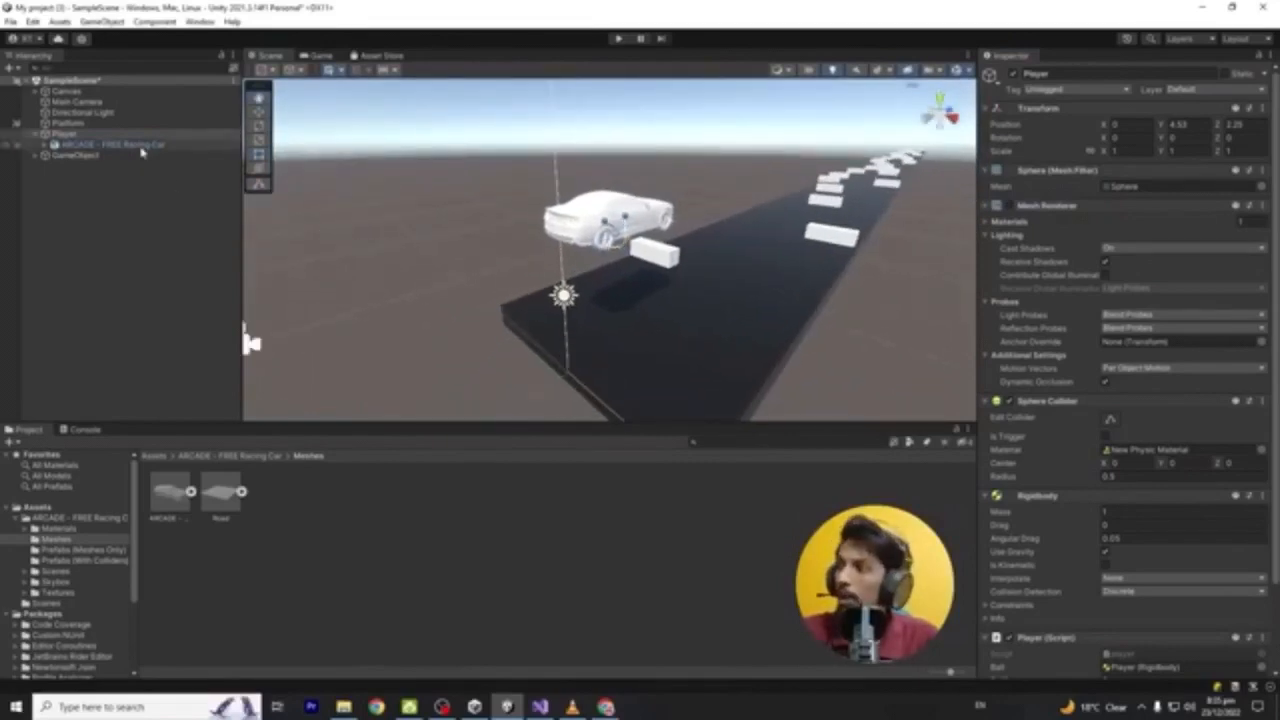
Set the racing car's scale to 0.2 on X, Y and Z
{"action": "left_click", "coordinate": [110, 144]}
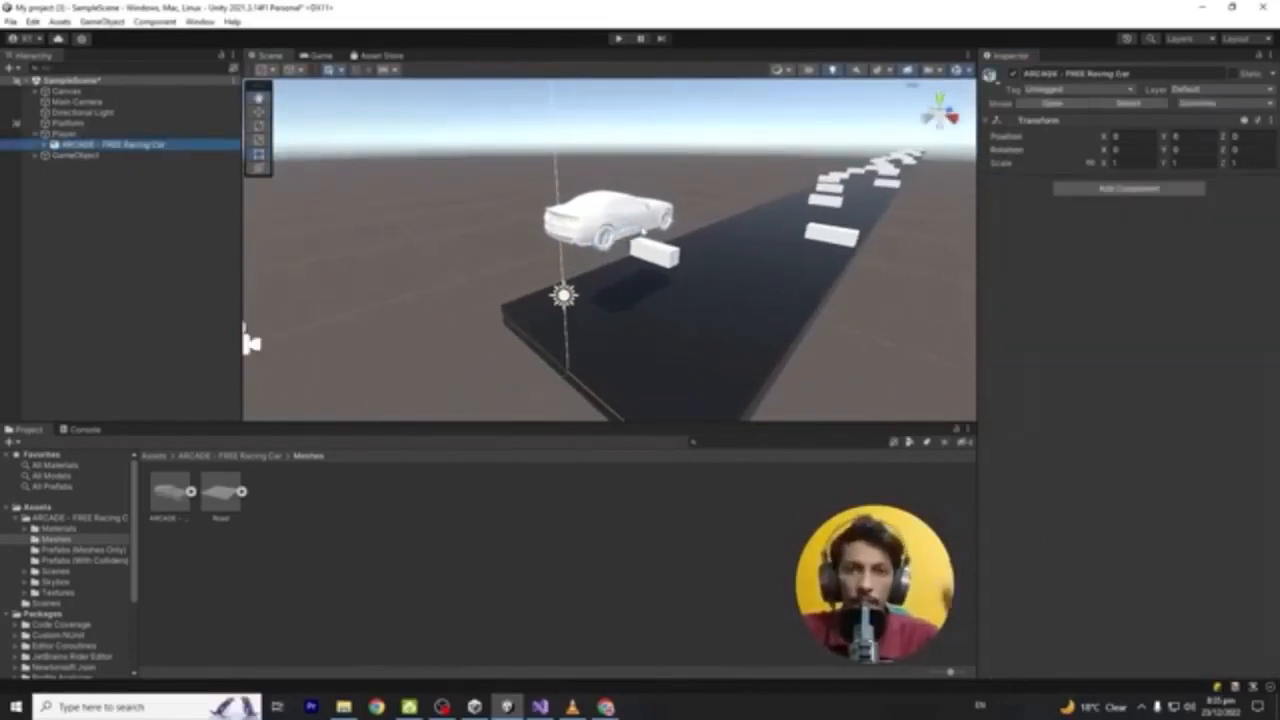
{"action": "left_click", "coordinate": [1130, 162]}
{"action": "type", "text": "0.2"}
{"action": "key", "text": "Tab"}
{"action": "type", "text": "0.2"}
{"action": "key", "text": "Tab"}
{"action": "type", "text": "0.2"}
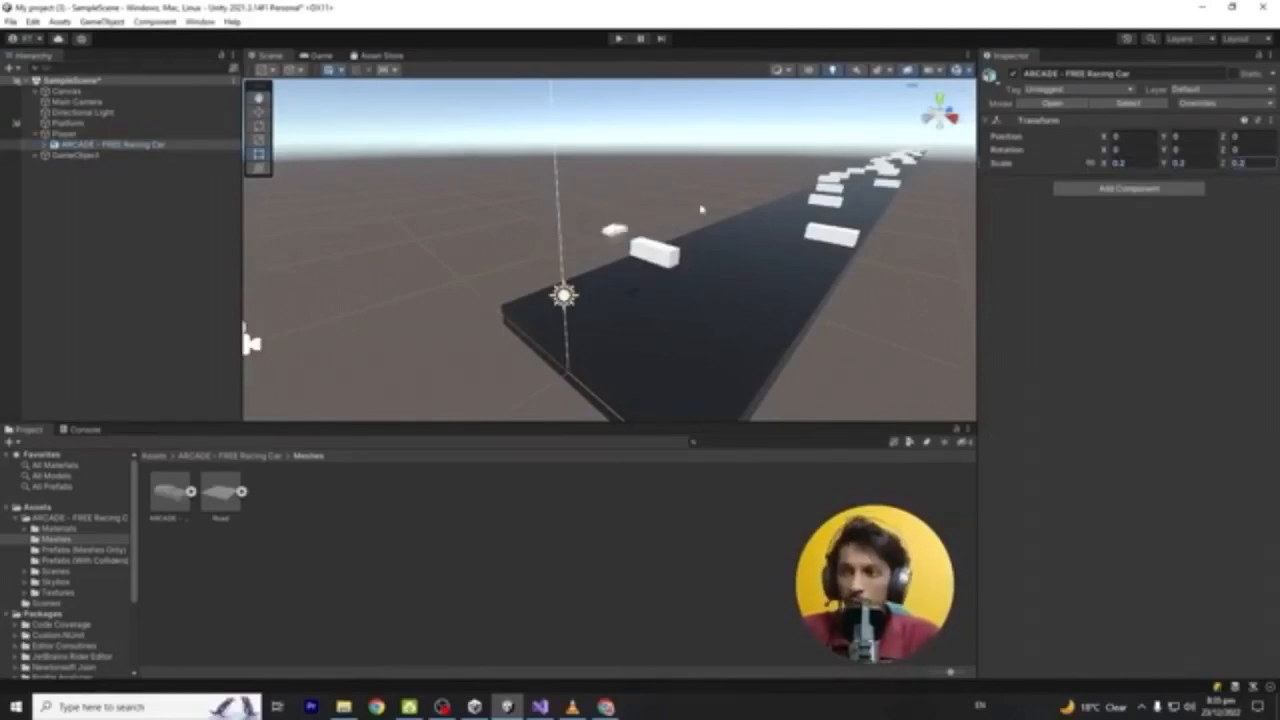
Set the racing car's scale to 0.5 on X, Y and Z and run the game to test it
{"action": "left_click", "coordinate": [1120, 162]}
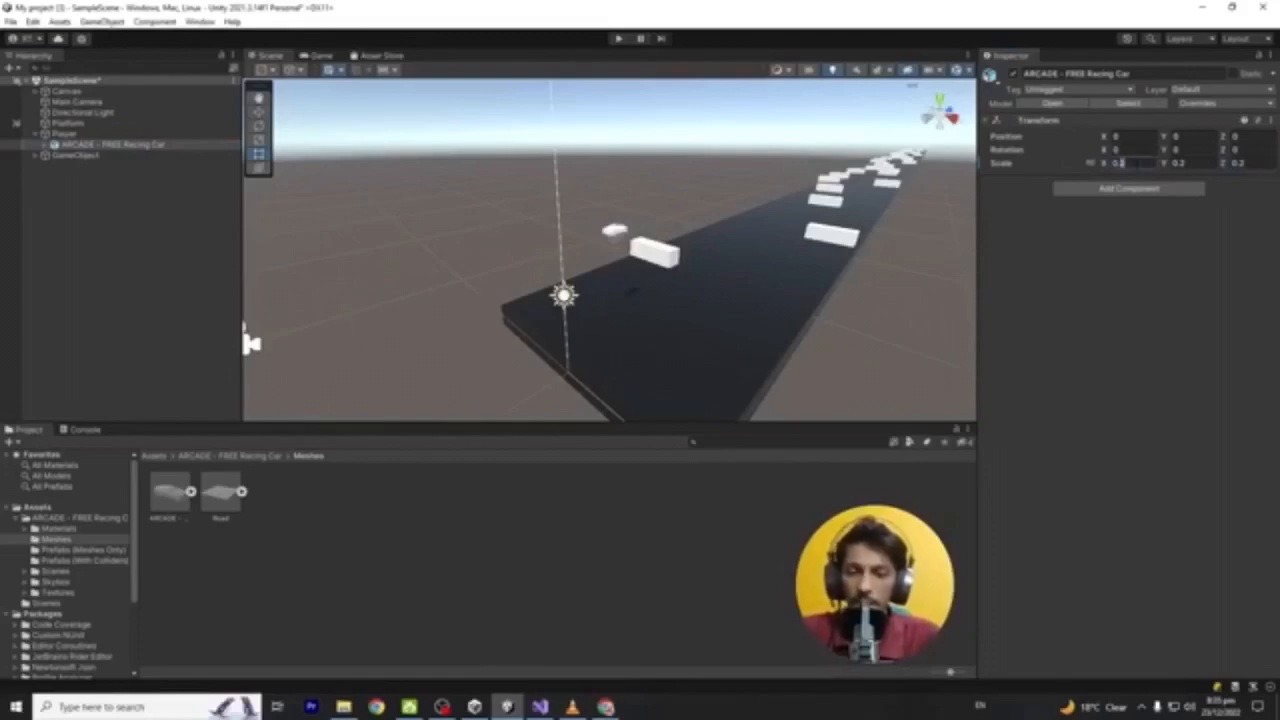
{"action": "type", "text": "0.5"}
{"action": "key", "text": "Tab"}
{"action": "type", "text": "0.5"}
{"action": "key", "text": "Tab"}
{"action": "type", "text": "0.5"}
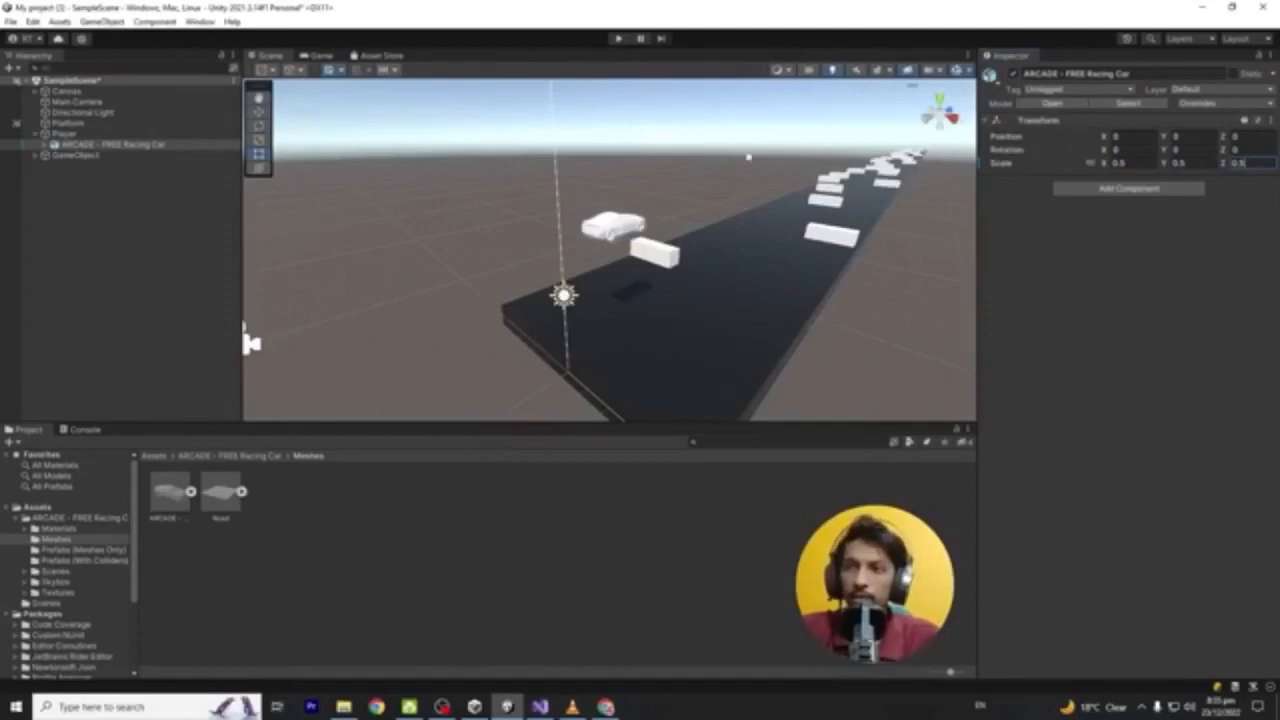
{"action": "left_click", "coordinate": [187, 145]}
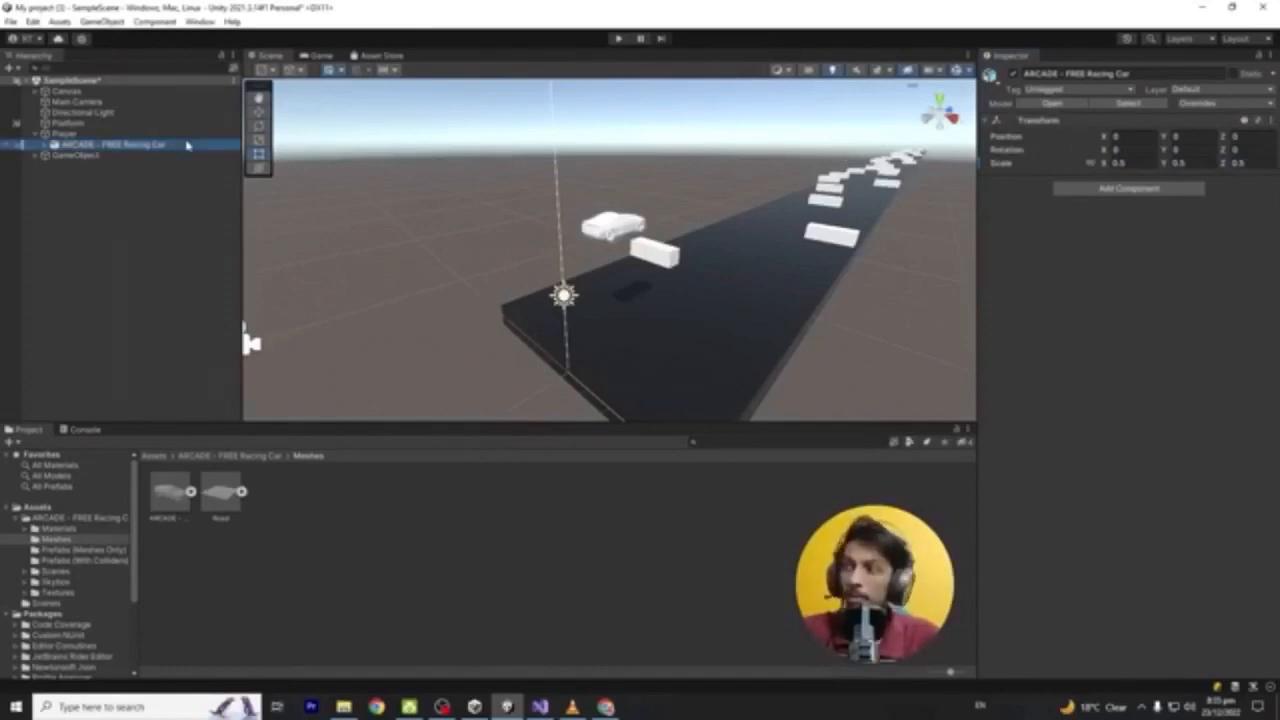
{"action": "left_click", "coordinate": [618, 38]}
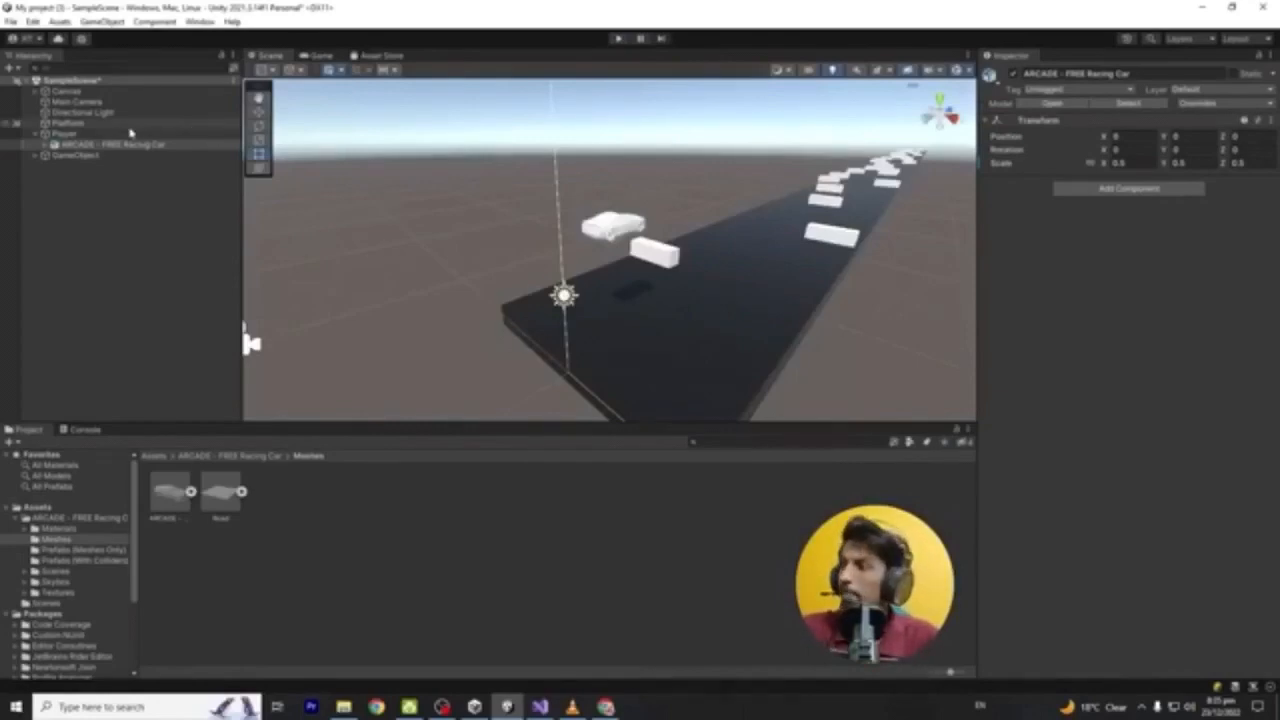
Disable the Sphere Collider on the Player object
{"action": "left_click", "coordinate": [65, 133]}
{"action": "scroll", "coordinate": [1124, 495], "scroll_direction": "down", "scroll_amount": 2}
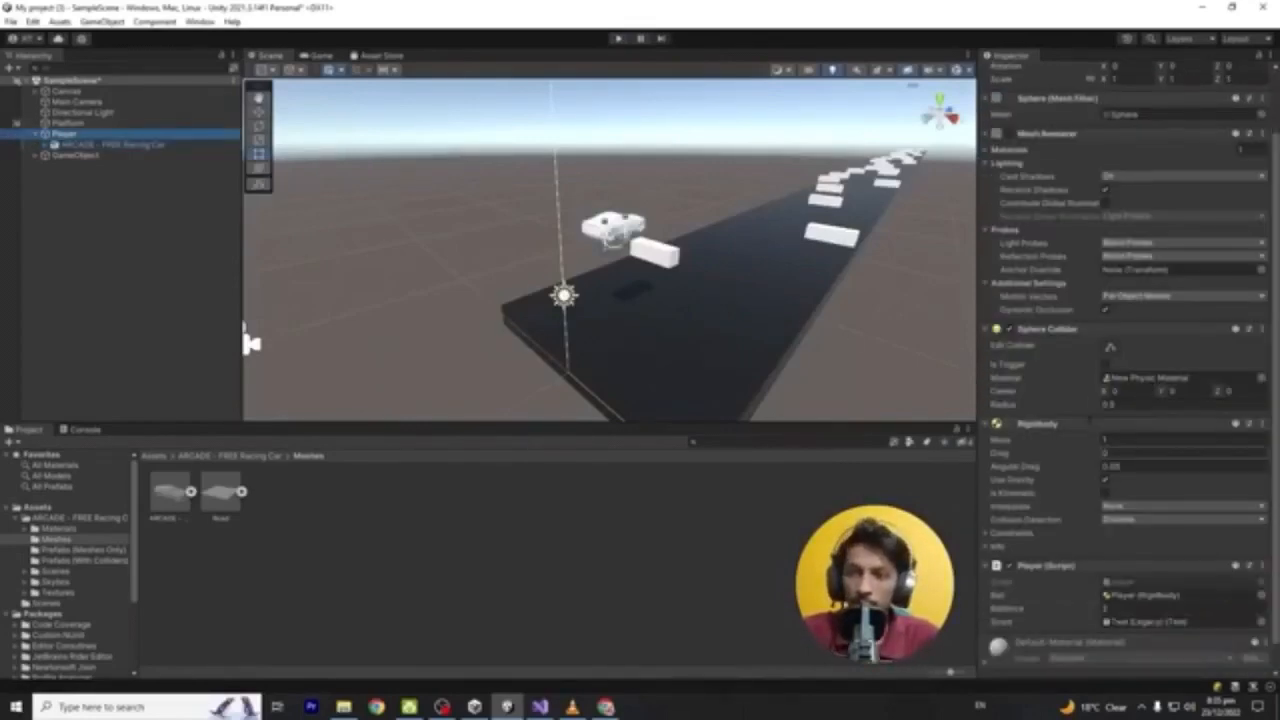
{"action": "left_click", "coordinate": [1009, 329]}
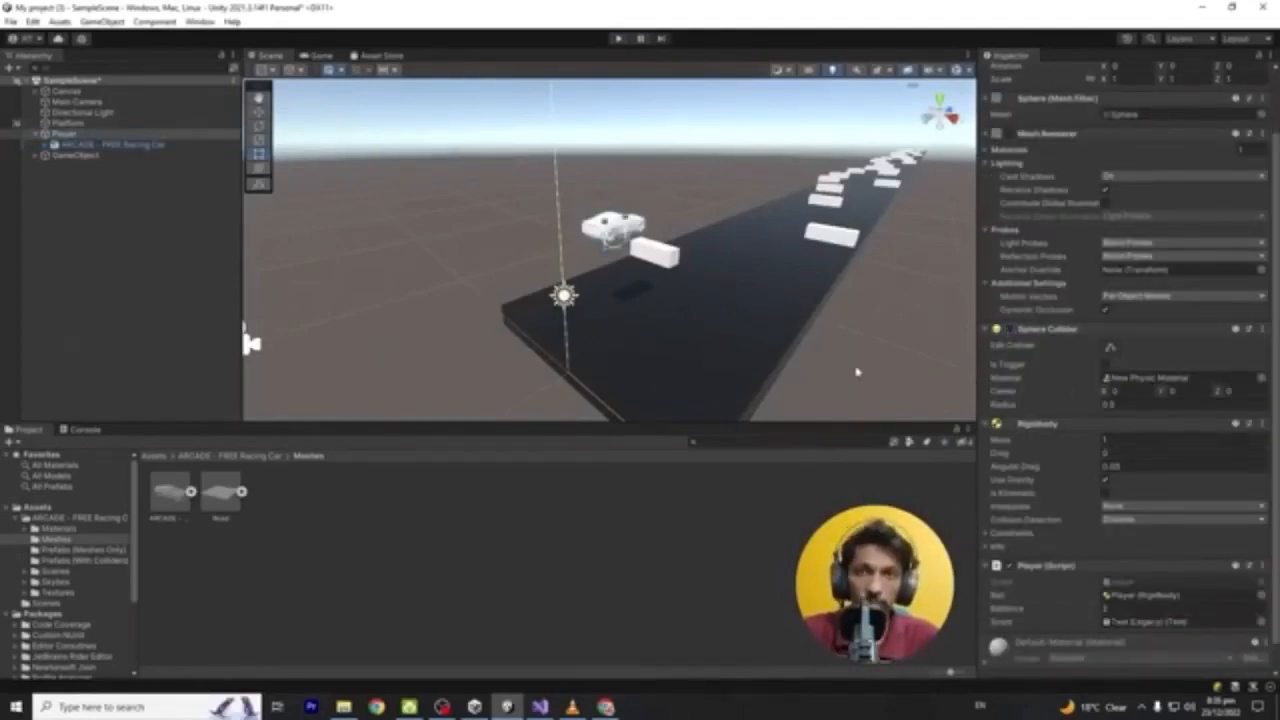
Add a Box Collider component to the ARCADE - FREE Racing Car object
{"action": "left_click", "coordinate": [150, 144]}
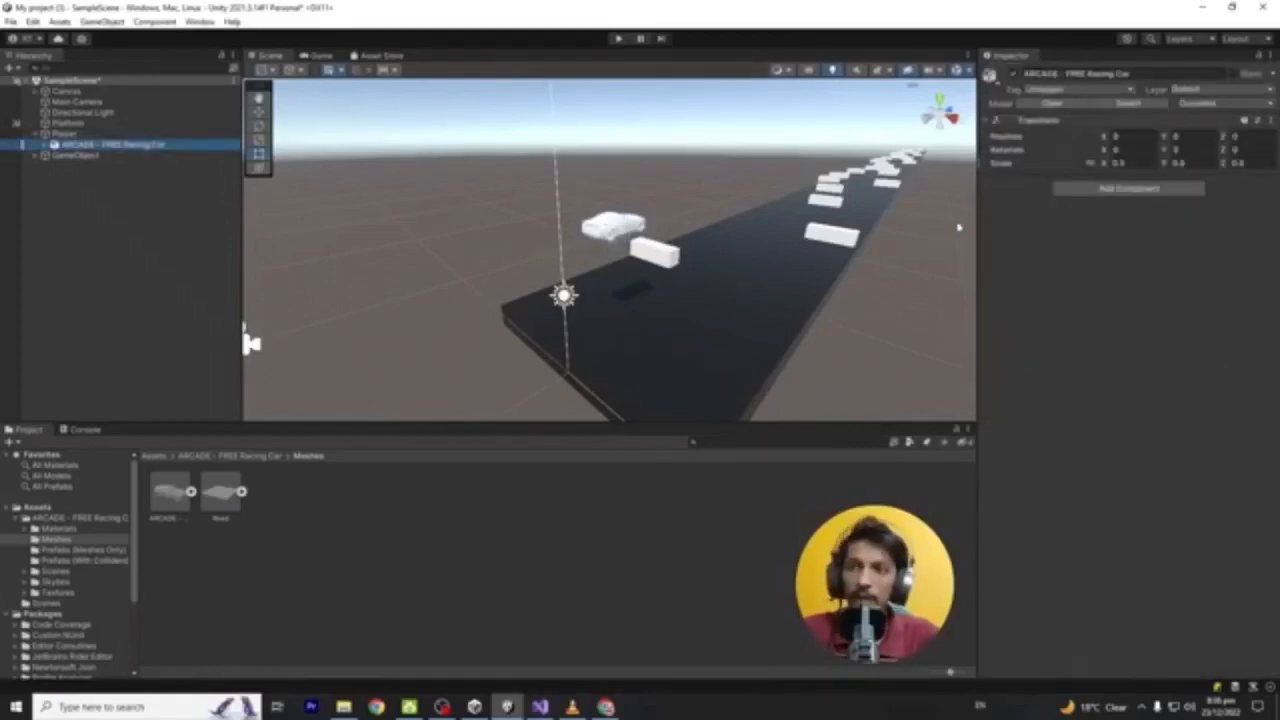
{"action": "left_click", "coordinate": [1110, 189]}
{"action": "type", "text": "box"}
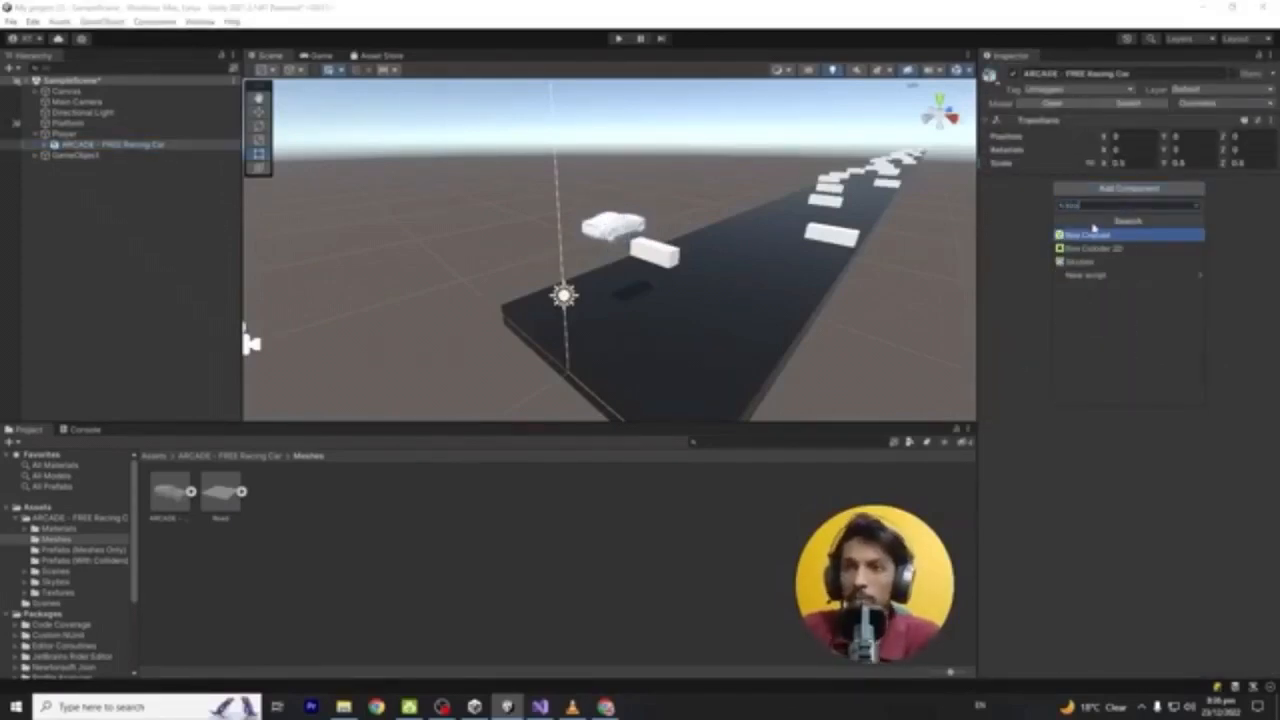
{"action": "left_click", "coordinate": [1097, 236]}
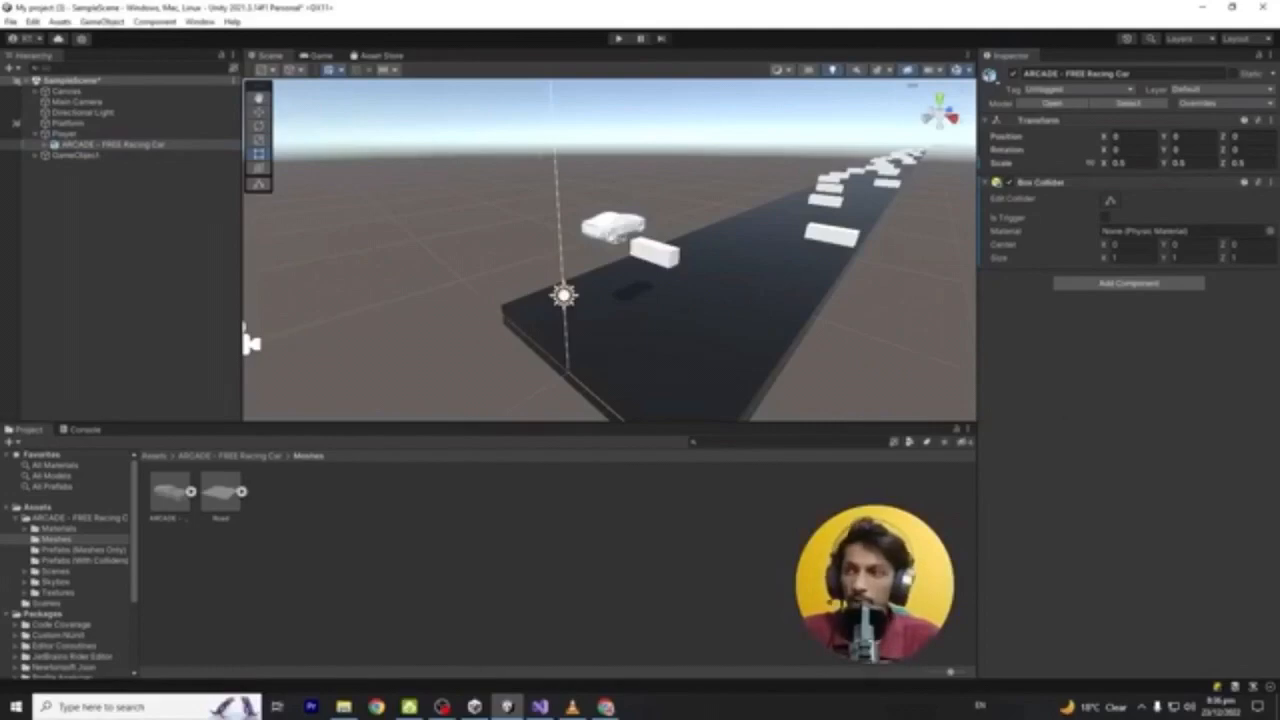
Reshape the car's Box Collider to enclose the whole car body, about 2.09 × 1.59 × 4.93 in size
{"action": "scroll", "coordinate": [622, 232], "scroll_direction": "up", "scroll_amount": 5}
{"action": "left_click", "coordinate": [1109, 201]}
{"action": "right_click_drag", "start_coordinate": [900, 243], "coordinate": [795, 243]}
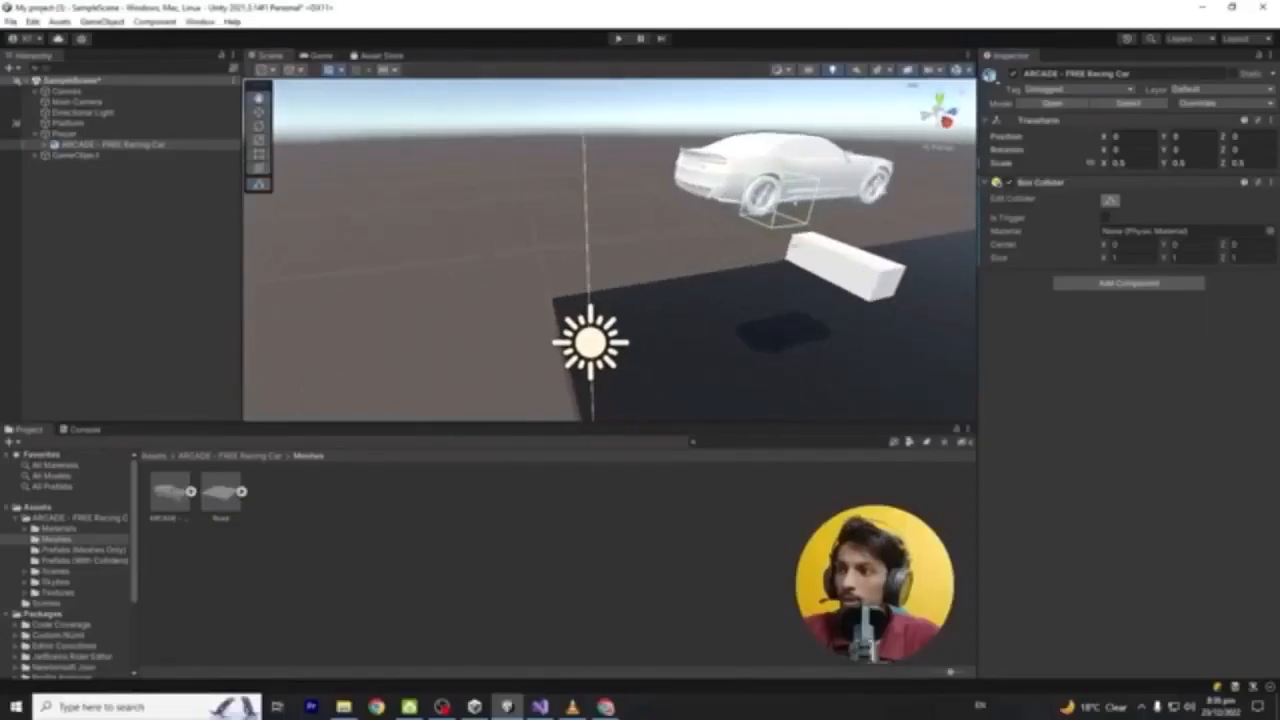
{"action": "middle_click_drag", "start_coordinate": [950, 263], "coordinate": [806, 288]}
{"action": "right_click_drag", "start_coordinate": [806, 288], "coordinate": [746, 274]}
{"action": "left_click_drag", "start_coordinate": [730, 258], "coordinate": [830, 262]}
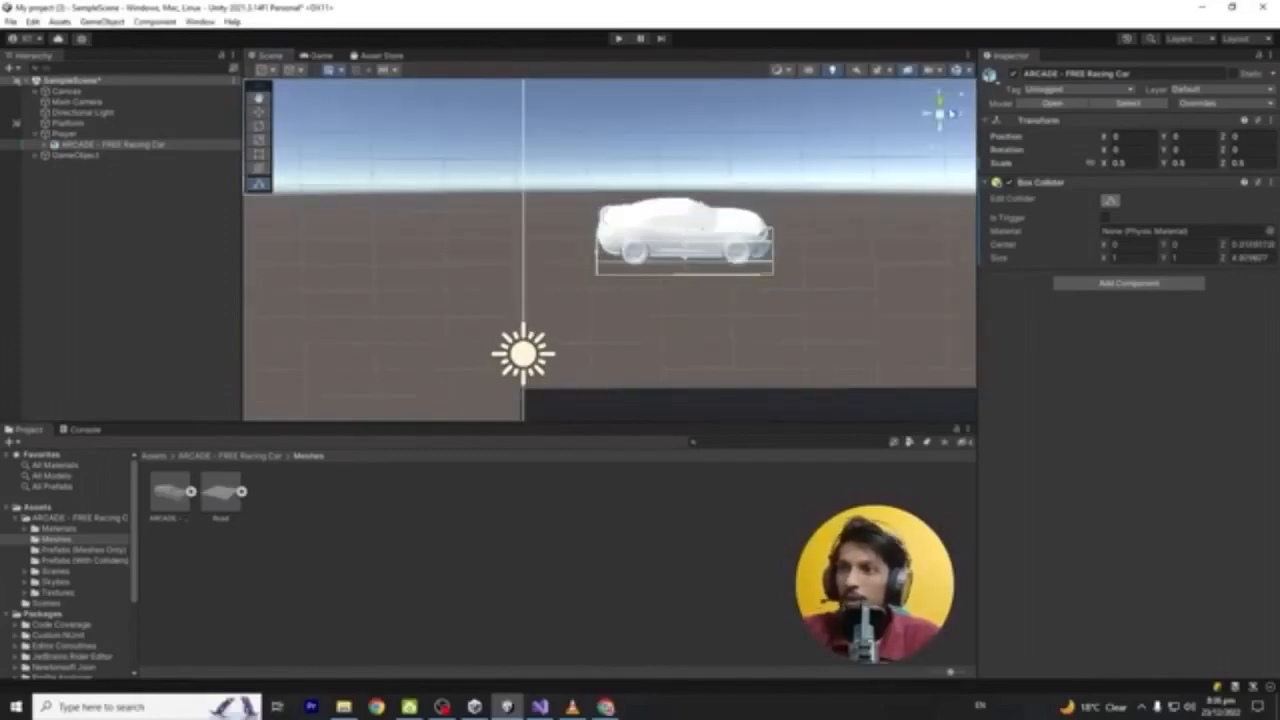
{"action": "left_click", "coordinate": [956, 117]}
{"action": "left_click_drag", "start_coordinate": [524, 209], "coordinate": [508, 164]}
{"action": "left_click", "coordinate": [953, 114]}
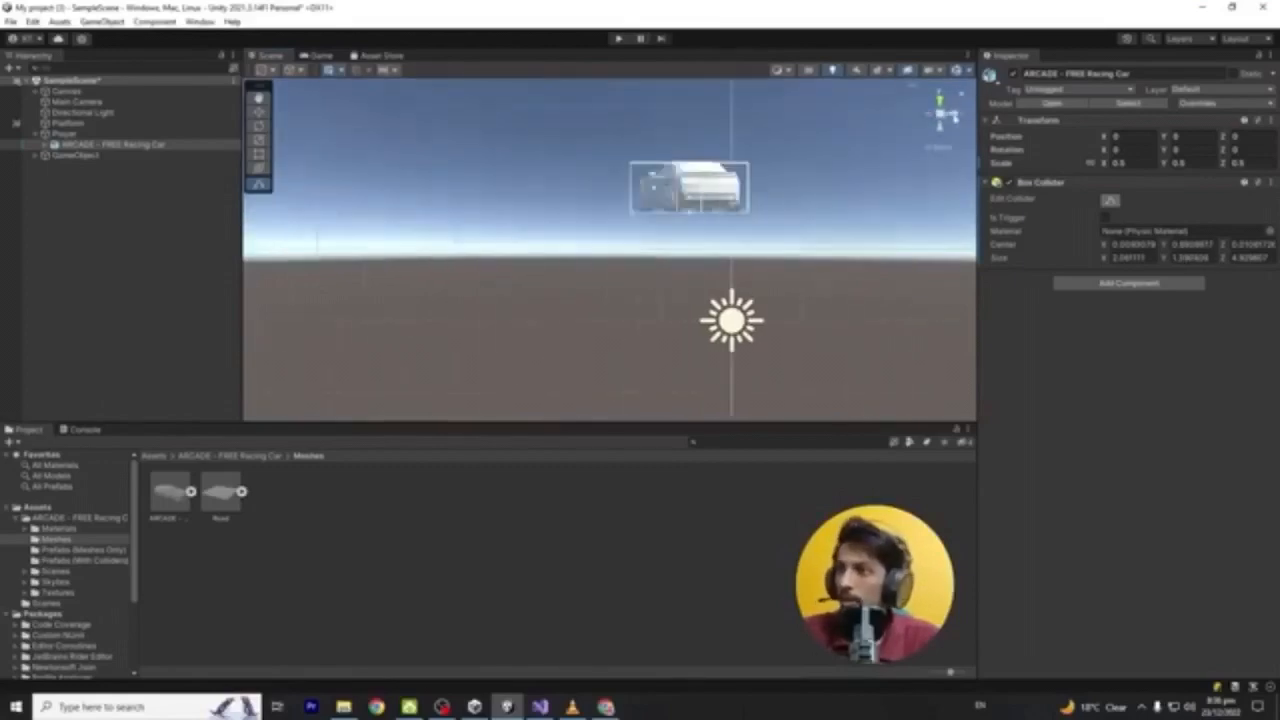
{"action": "left_click", "coordinate": [939, 100]}
Run the game to test driving the car with its fitted Box Collider and stop it
{"action": "left_click", "coordinate": [618, 38]}
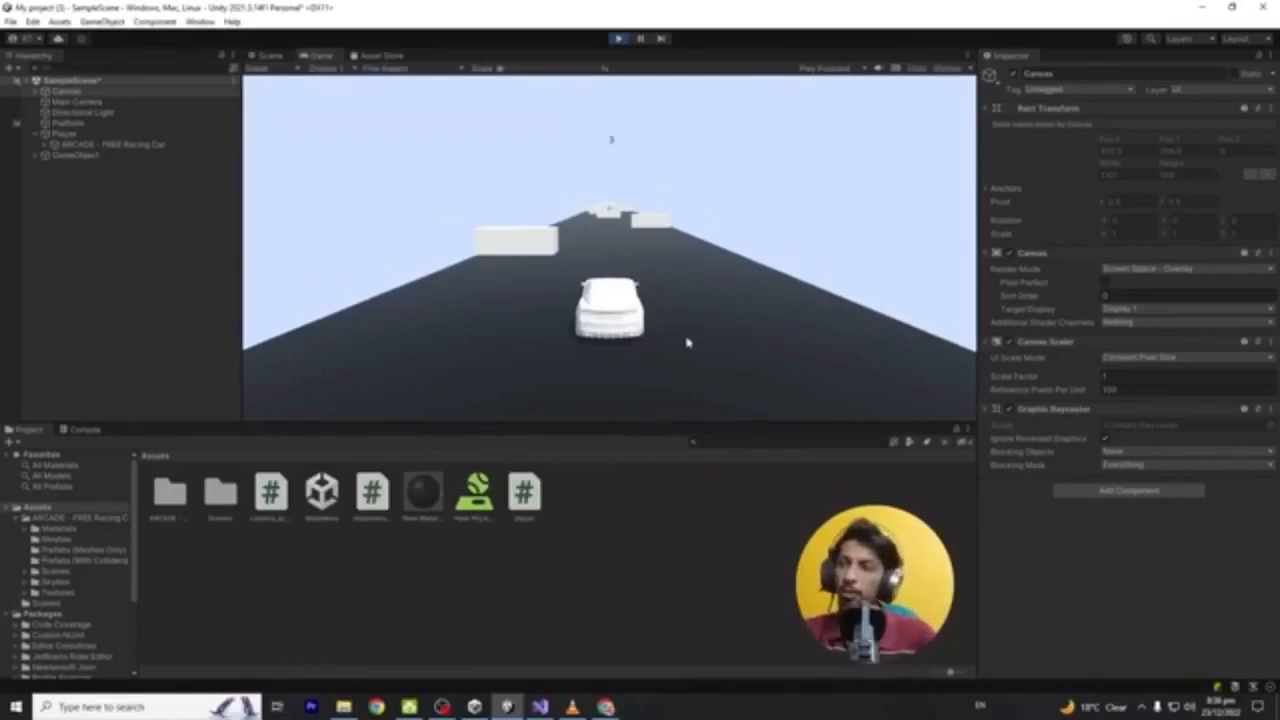
{"action": "left_click", "coordinate": [618, 39]}
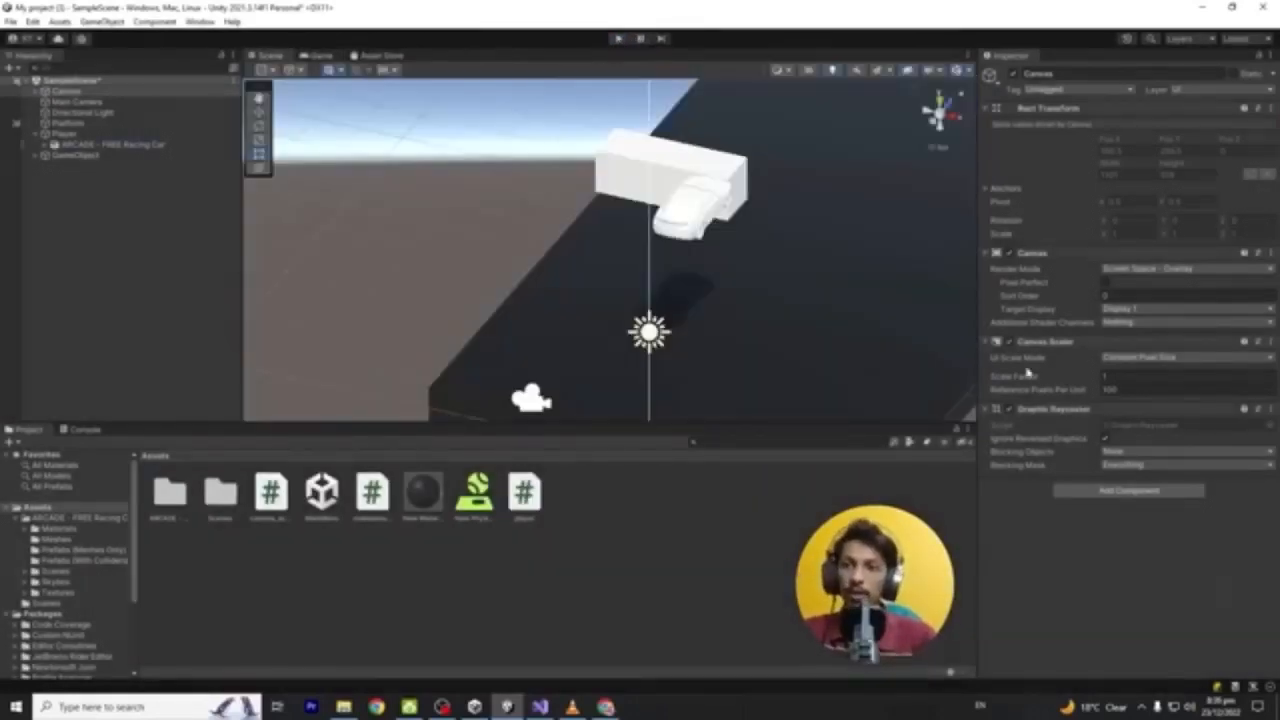
Set the dynamic friction and static friction of the physic material used by the Player's Sphere Collider to 0
{"action": "left_click", "coordinate": [686, 218]}
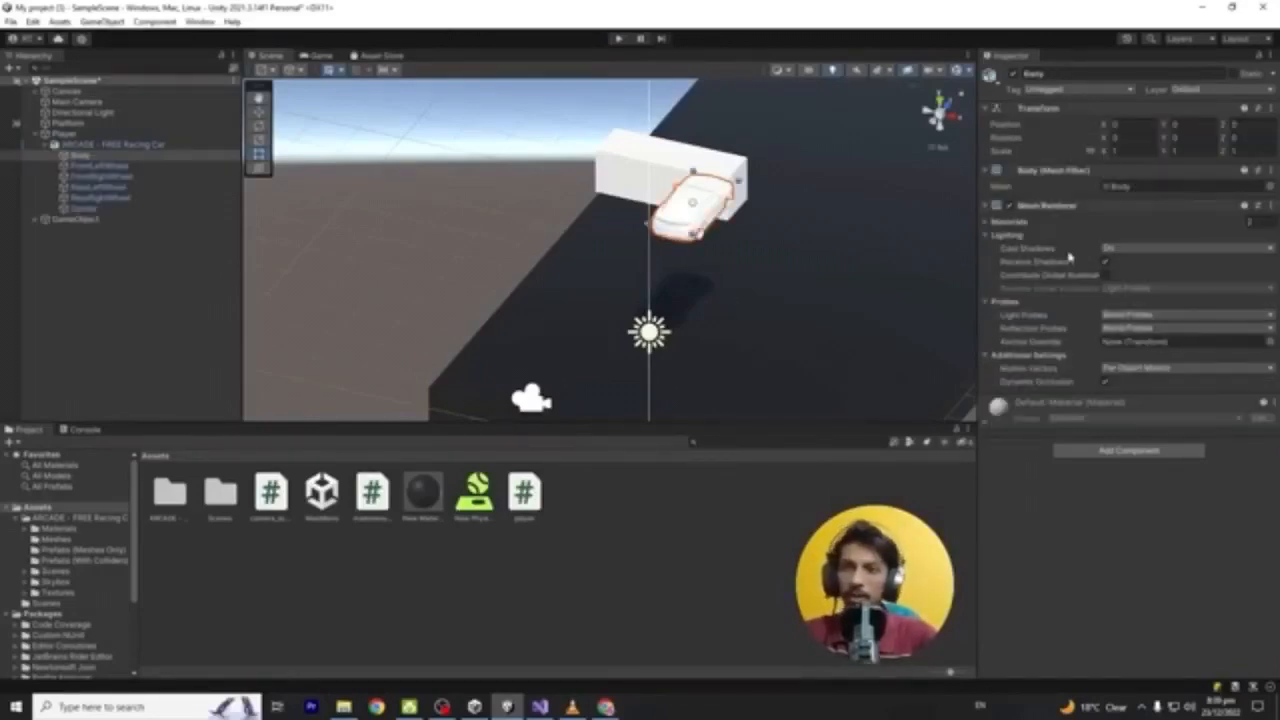
{"action": "left_click", "coordinate": [105, 147]}
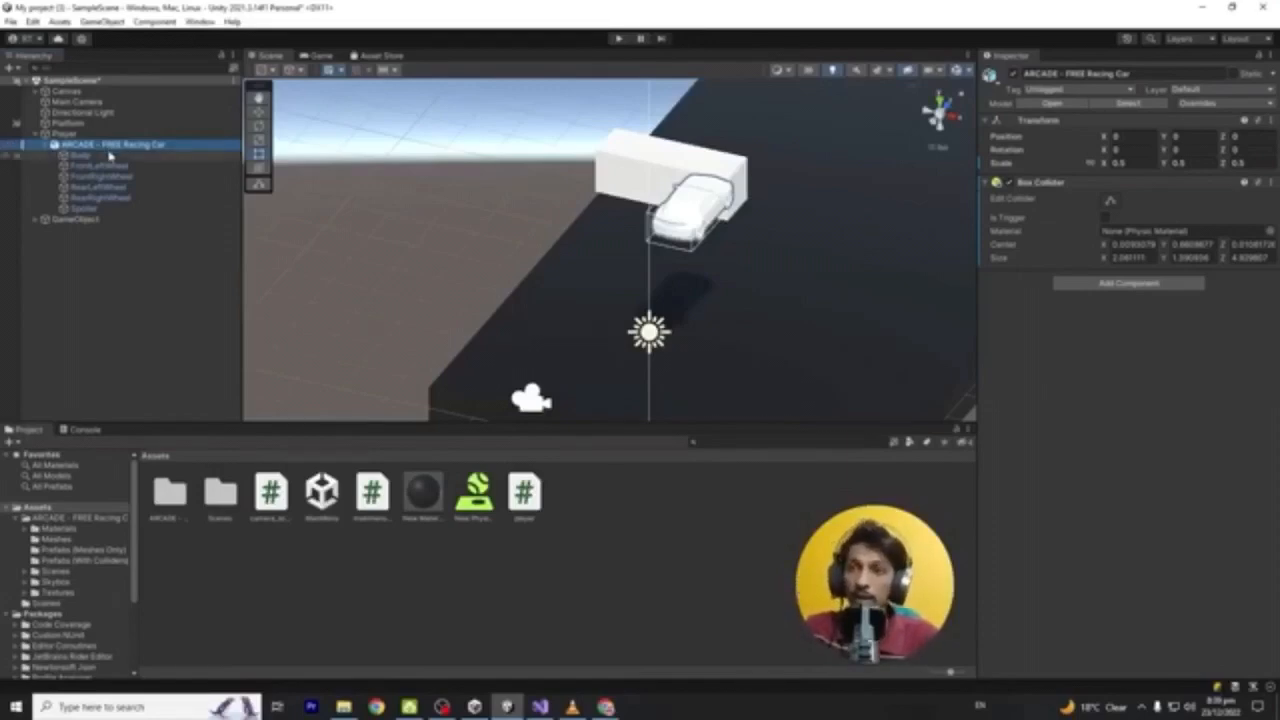
{"action": "left_click", "coordinate": [68, 133]}
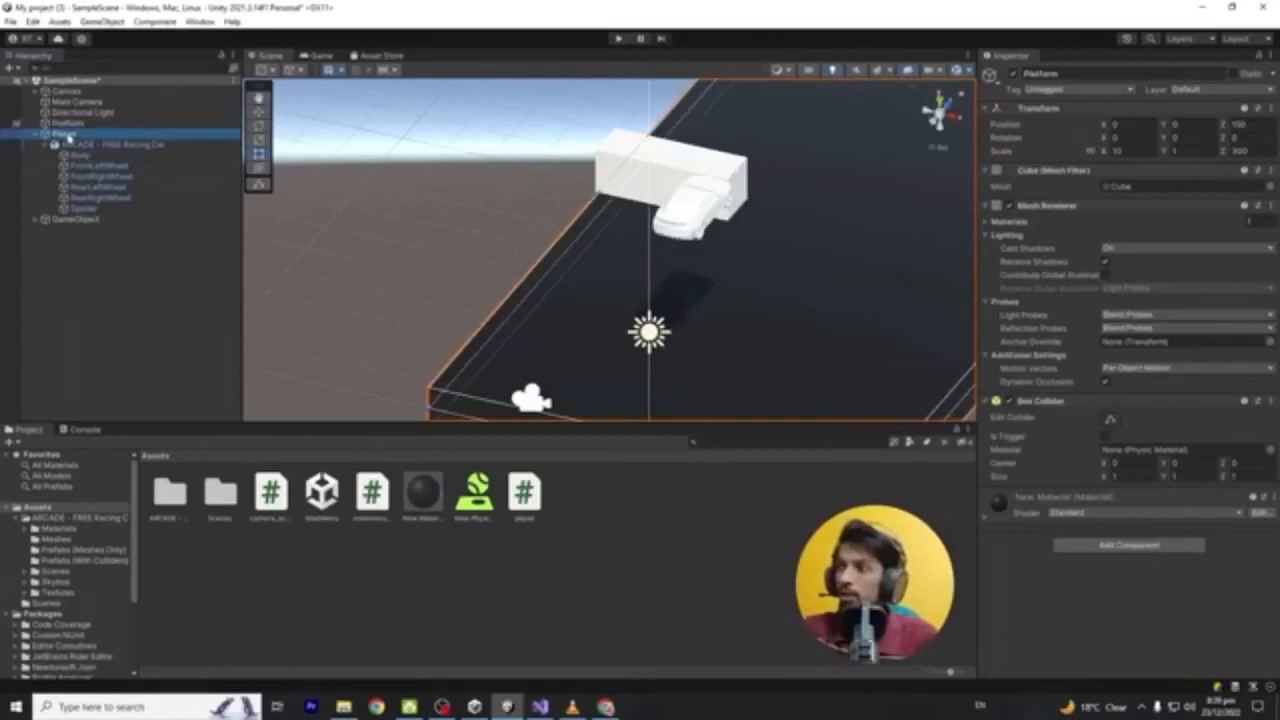
{"action": "double_click", "coordinate": [1138, 451]}
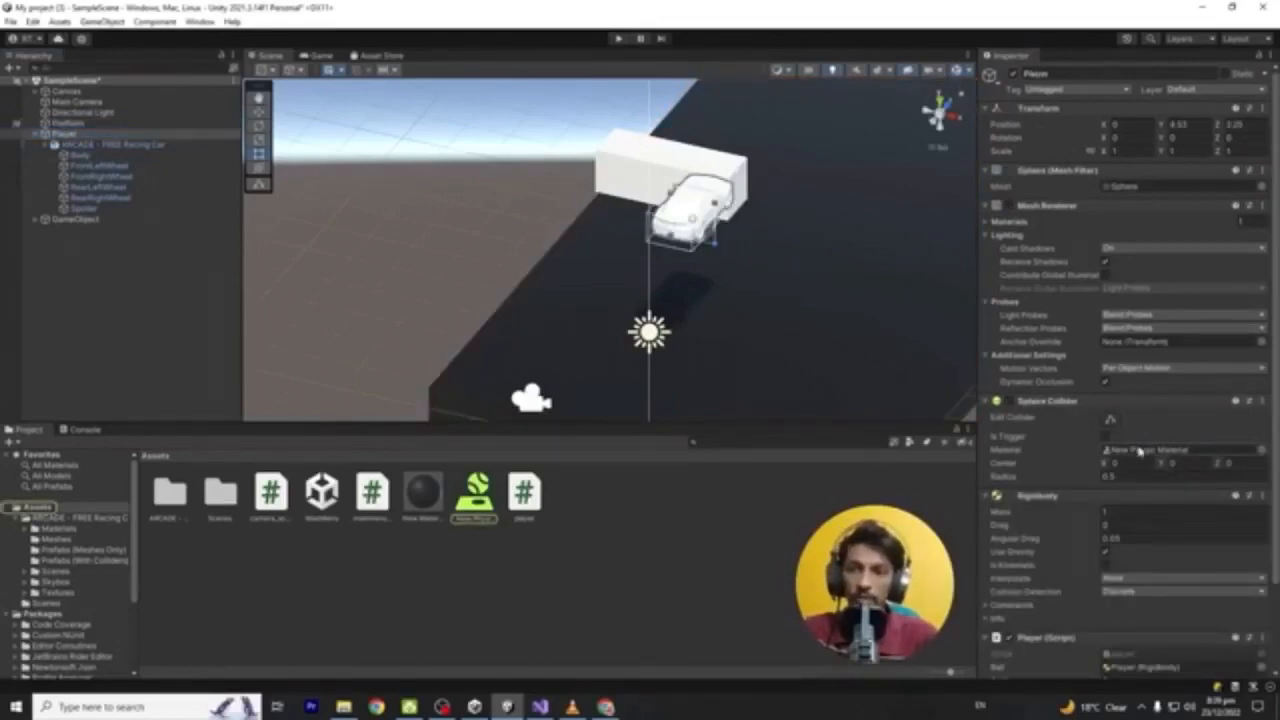
{"action": "left_click", "coordinate": [1108, 106]}
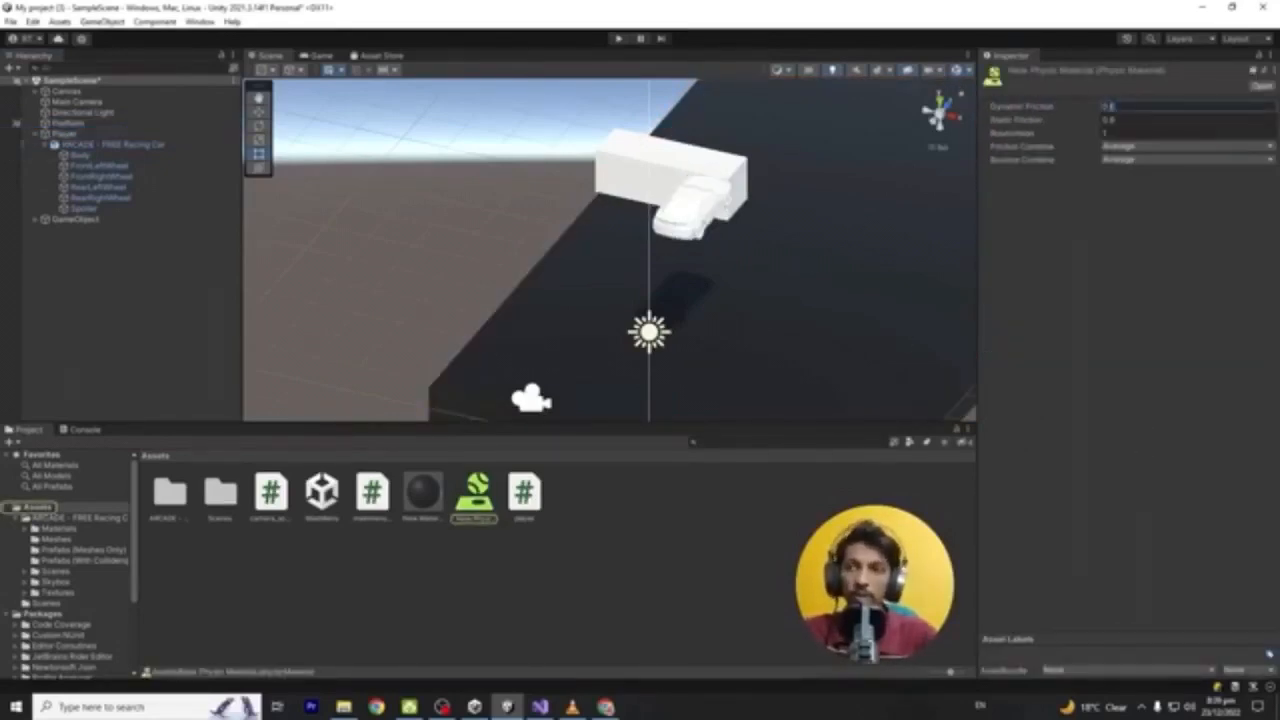
{"action": "type", "text": "0"}
{"action": "key", "text": "Tab"}
{"action": "type", "text": "0"}
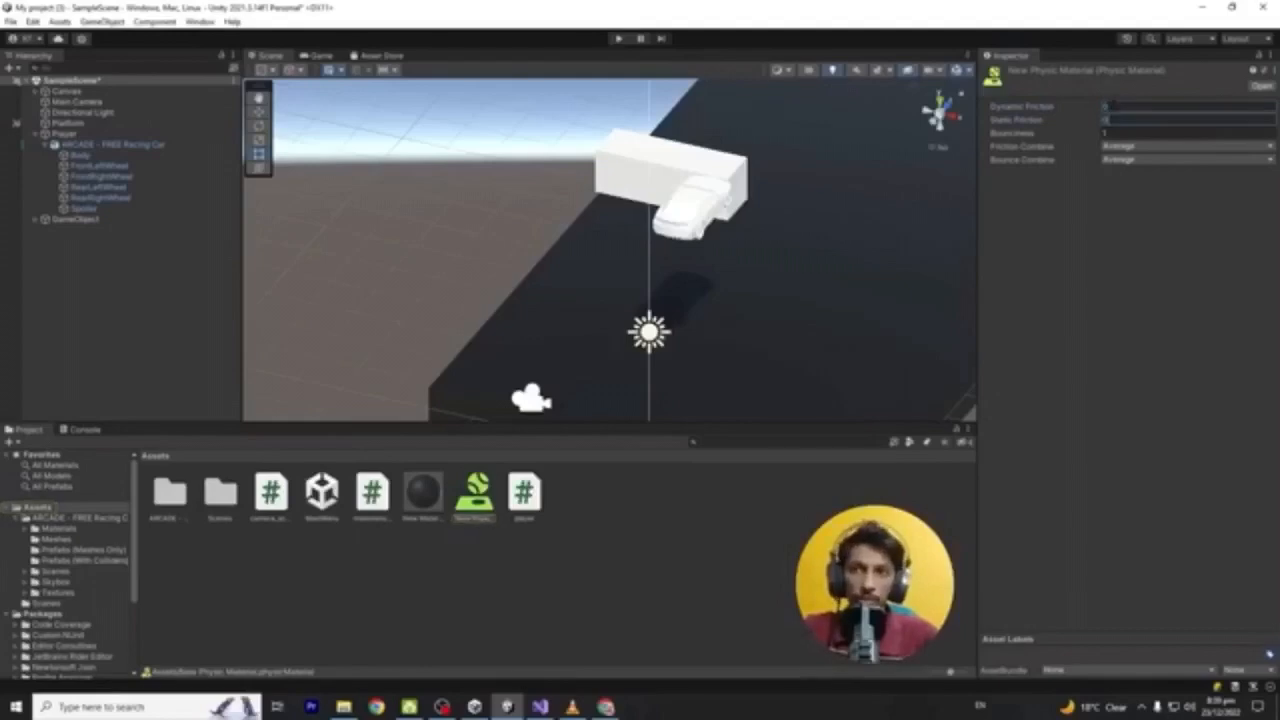
{"action": "left_click", "coordinate": [694, 225]}
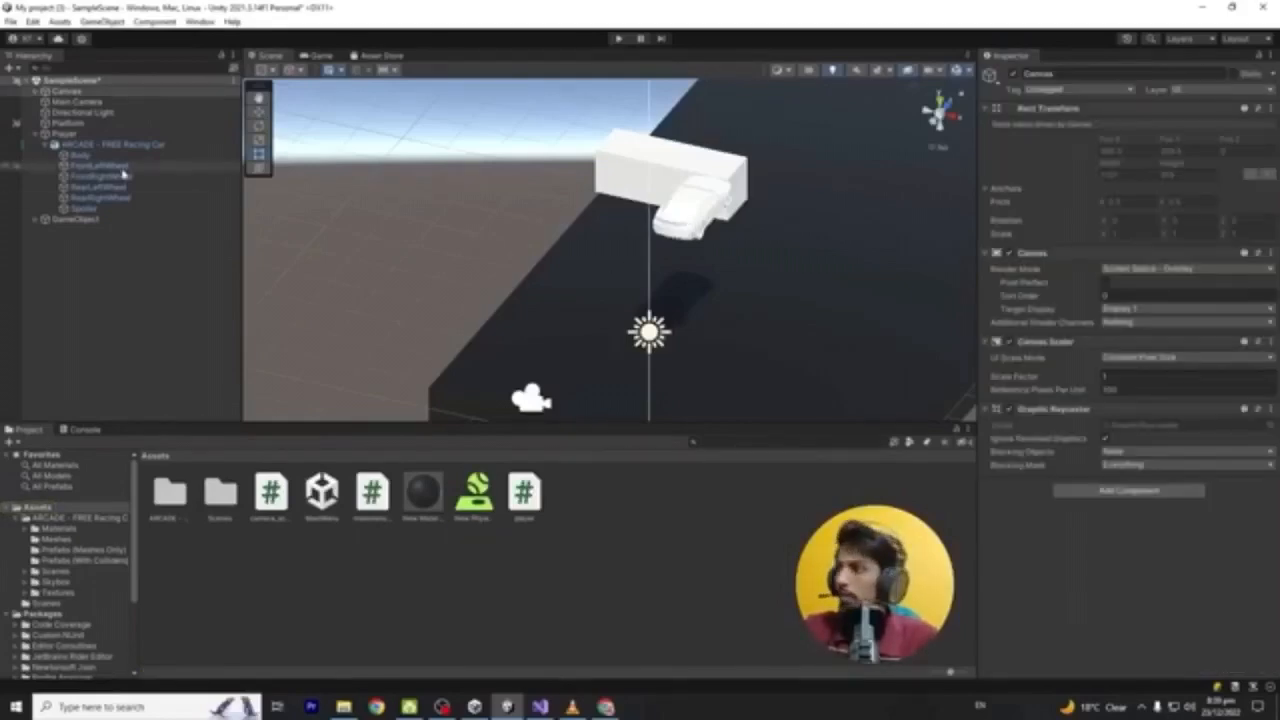
Open the Ballforce value of the Player object's script component for editing
{"action": "left_click", "coordinate": [64, 133]}
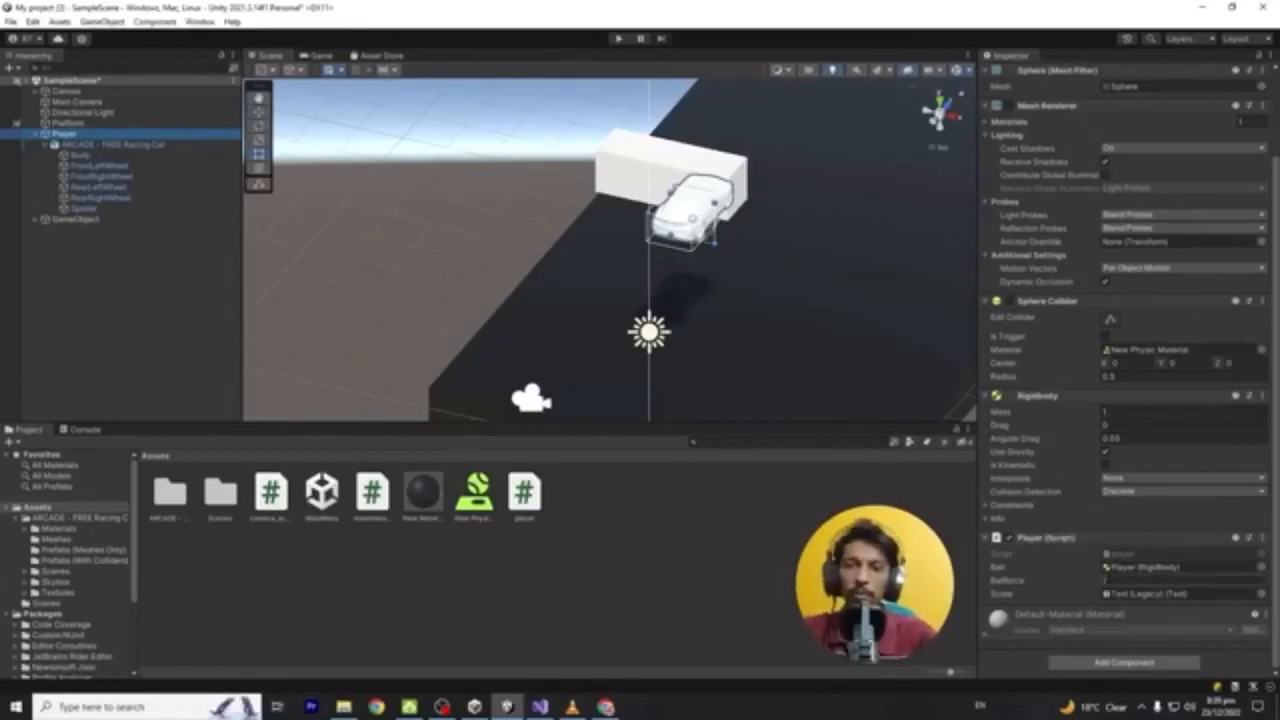
{"action": "left_click", "coordinate": [1104, 580]}
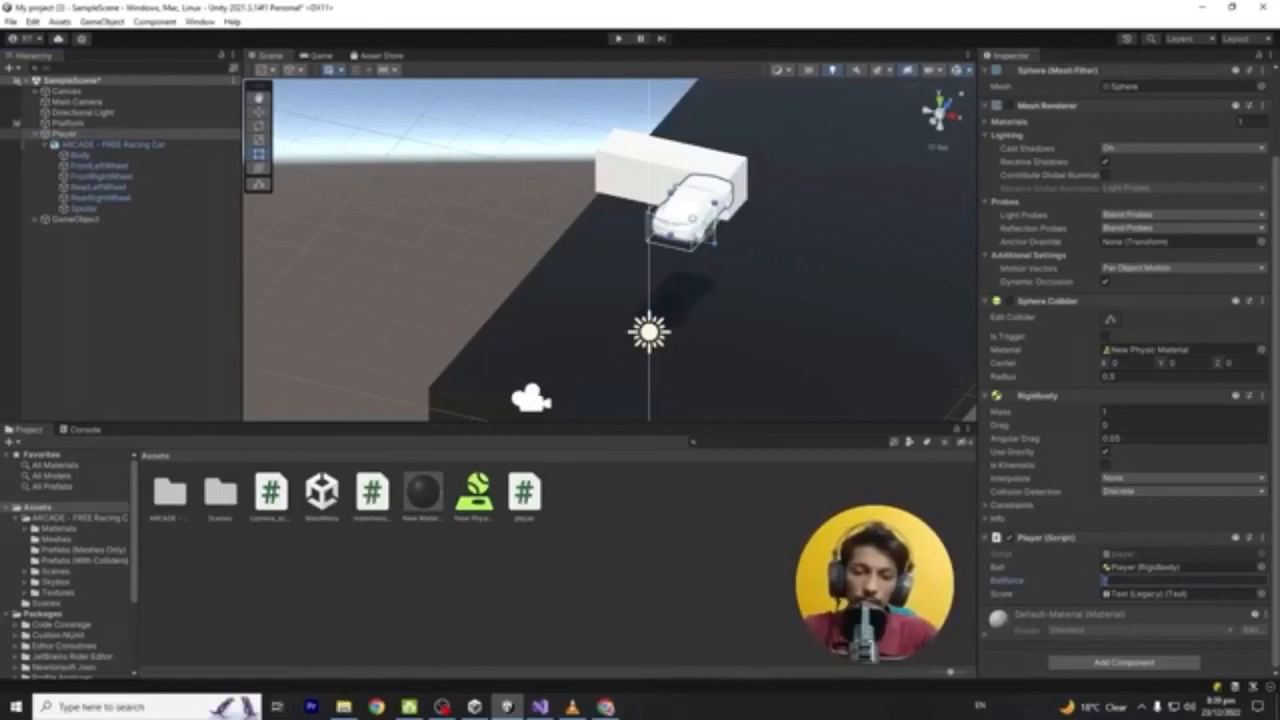
{"action": "left_click", "coordinate": [810, 527]}
Run the game to test steering the car past the obstacles without friction, and stop it
{"action": "left_click", "coordinate": [620, 38]}
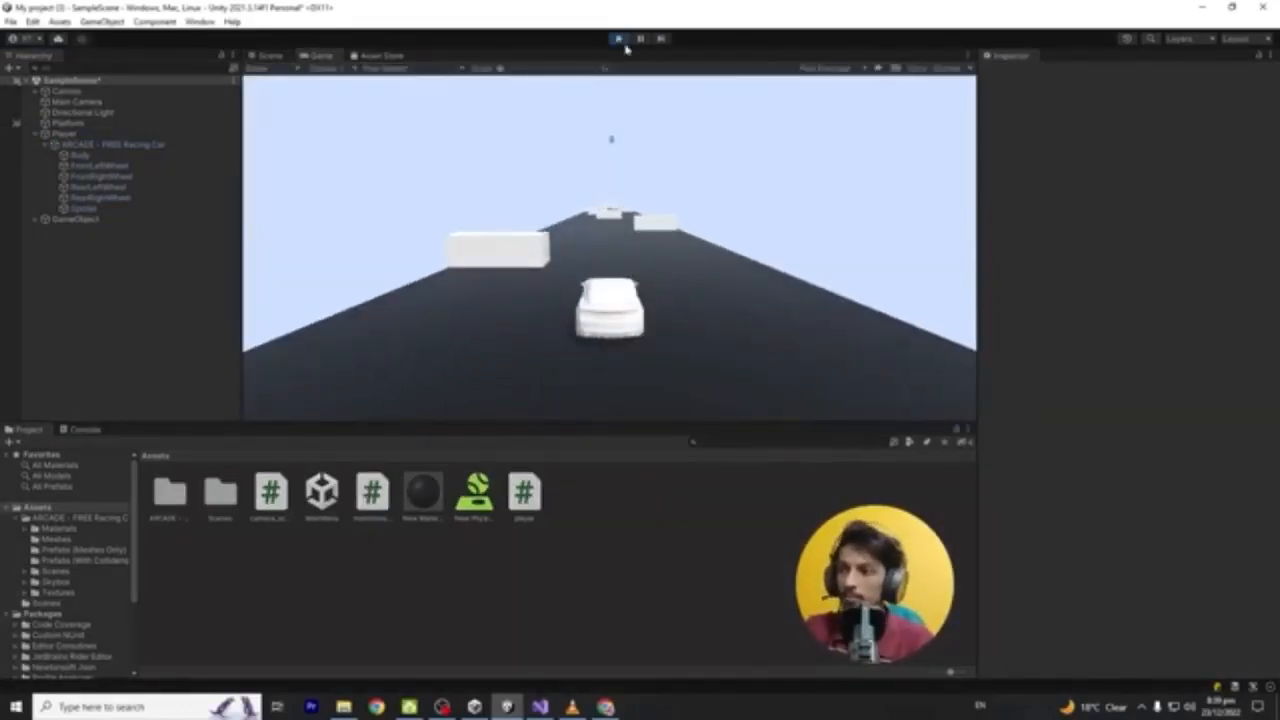
{"action": "key", "text": "a"}
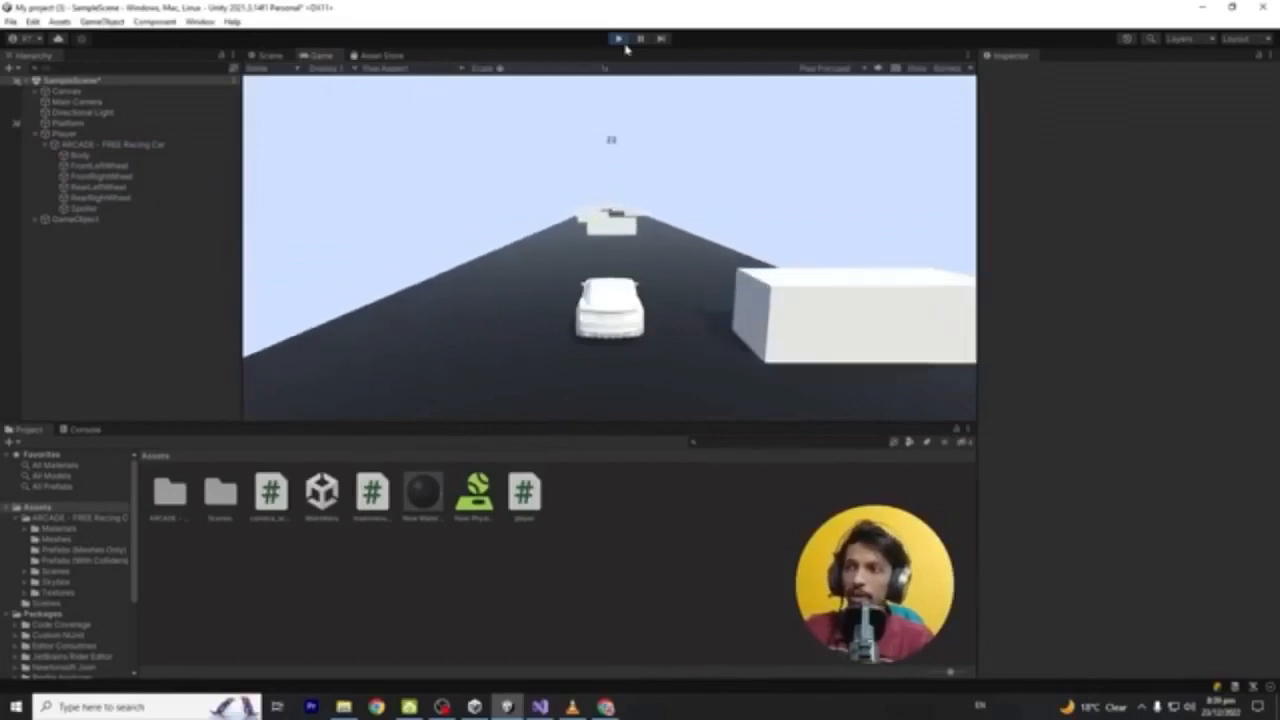
{"action": "key", "text": "d"}
{"action": "key", "text": "a"}
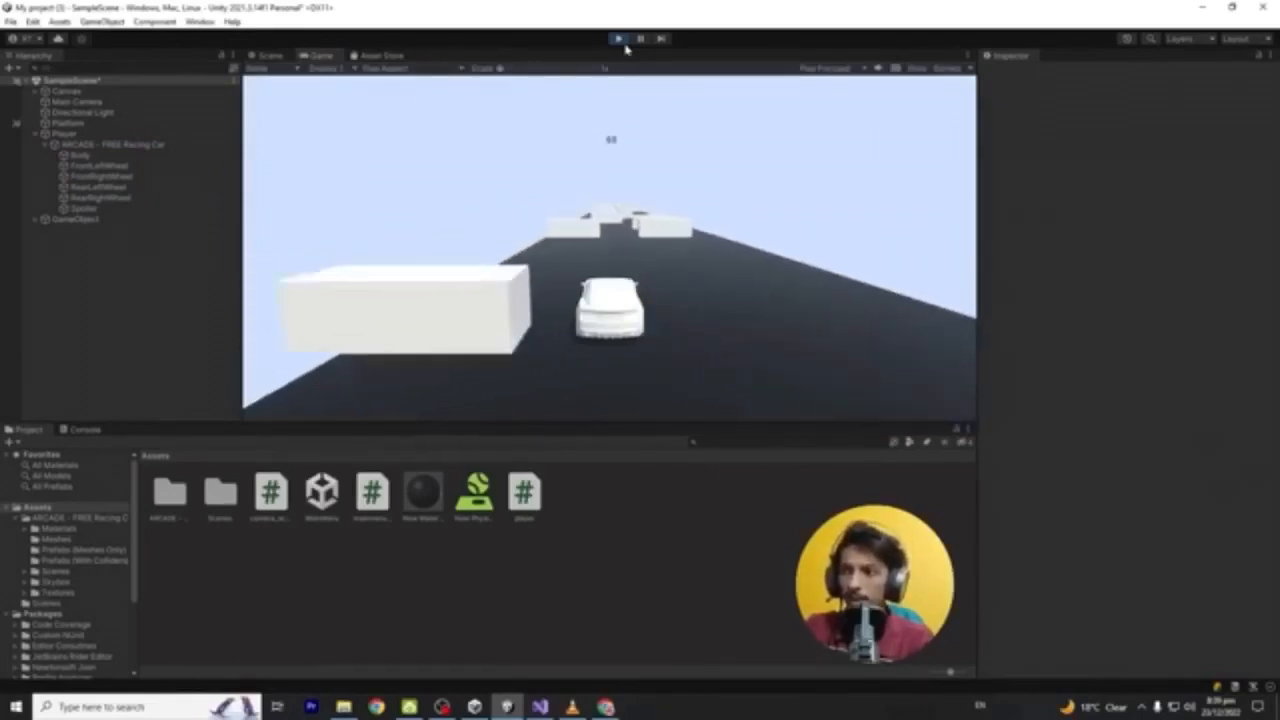
{"action": "left_click", "coordinate": [574, 309]}
{"action": "left_click", "coordinate": [618, 38]}
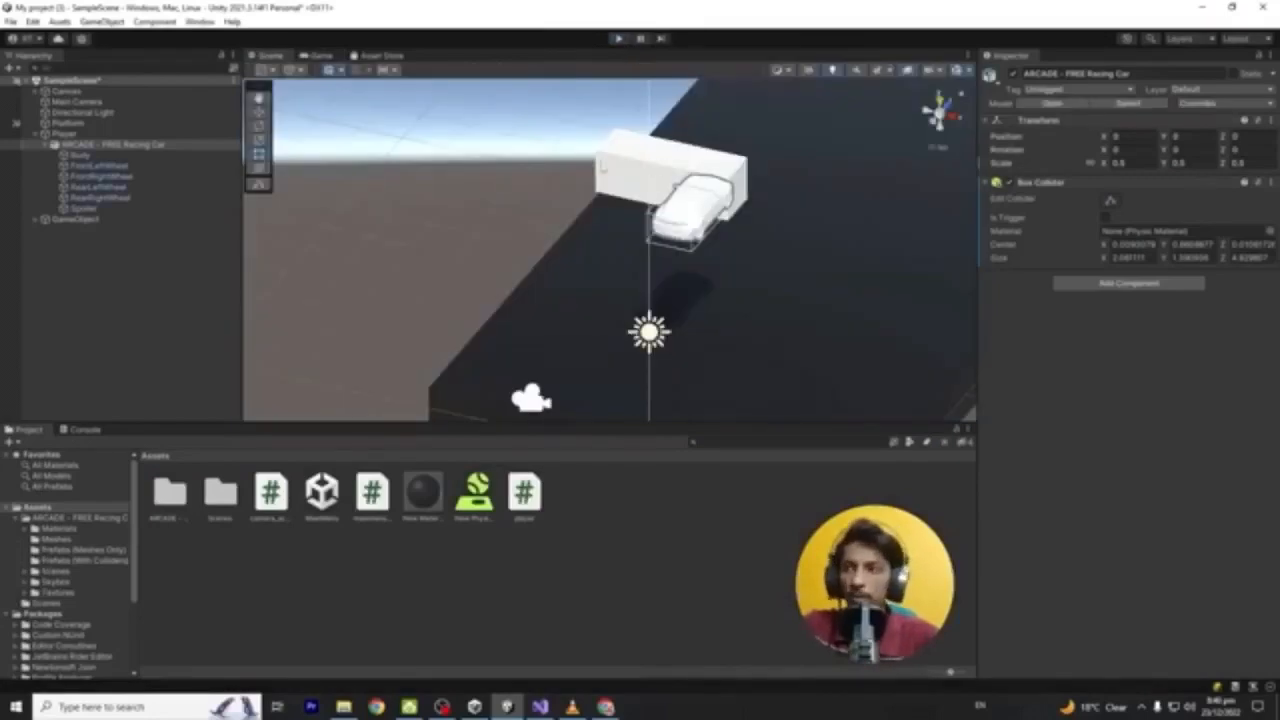
Set New Physic Material's dynamic friction to 0.1 and static friction to 0.2, and test-drive the car in the game
{"action": "left_click", "coordinate": [476, 490]}
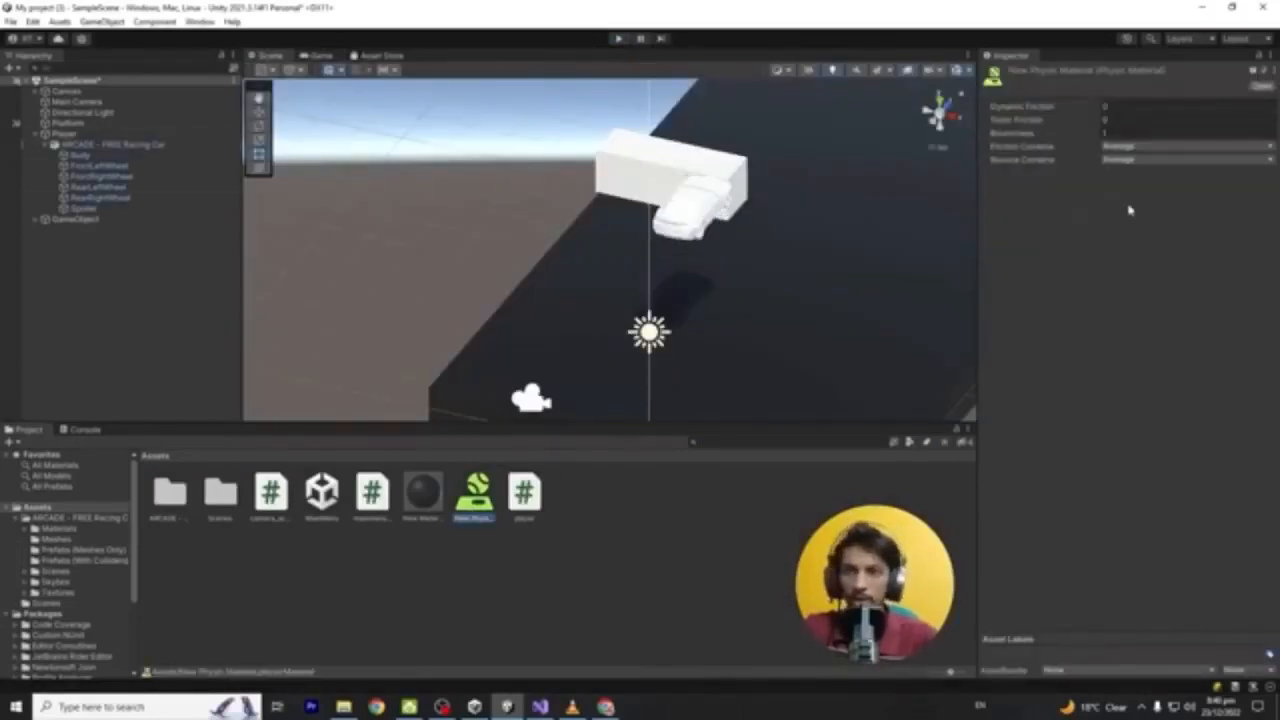
{"action": "key", "text": "ctrl+p"}
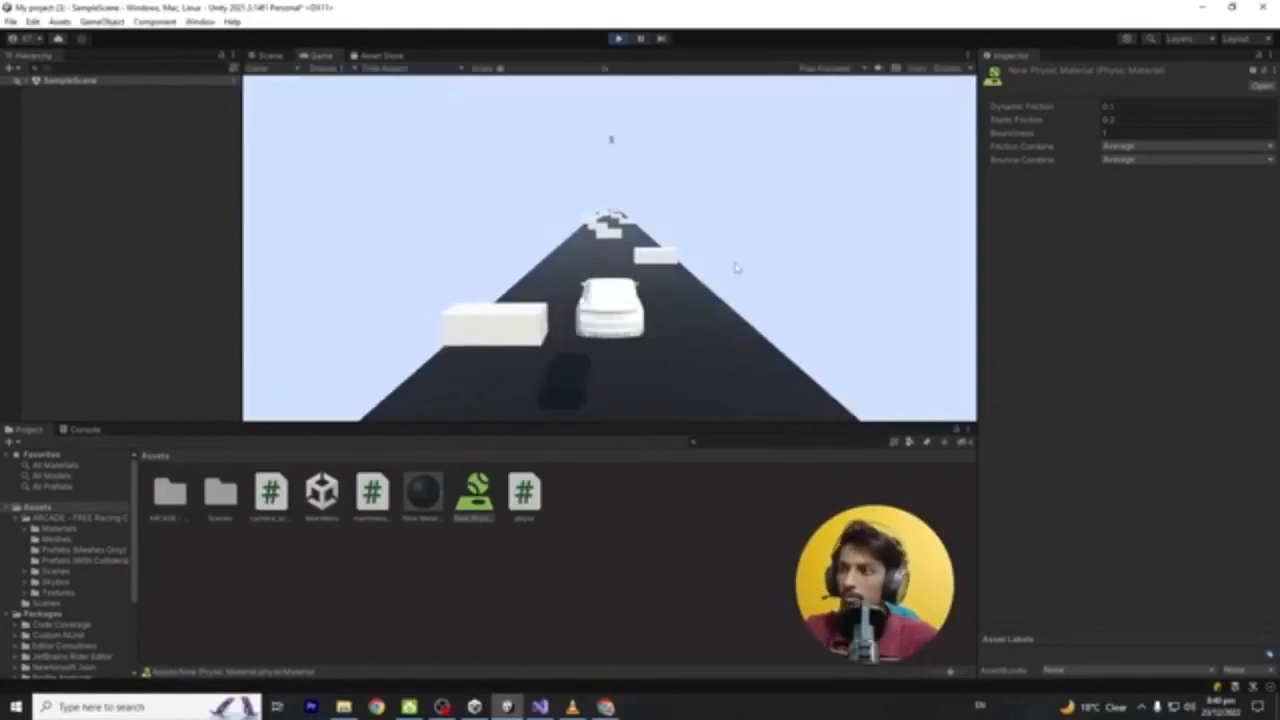
{"action": "key", "text": "d"}
{"action": "key", "text": "a"}
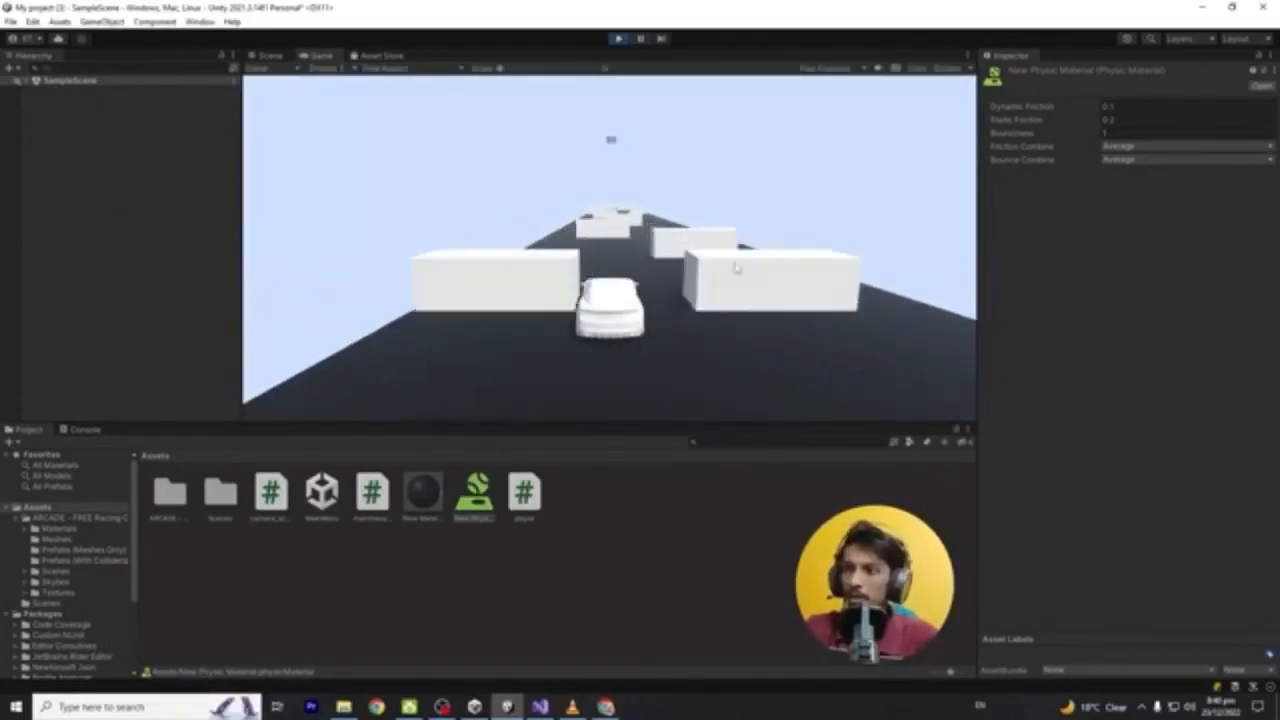
{"action": "left_click", "coordinate": [618, 39]}
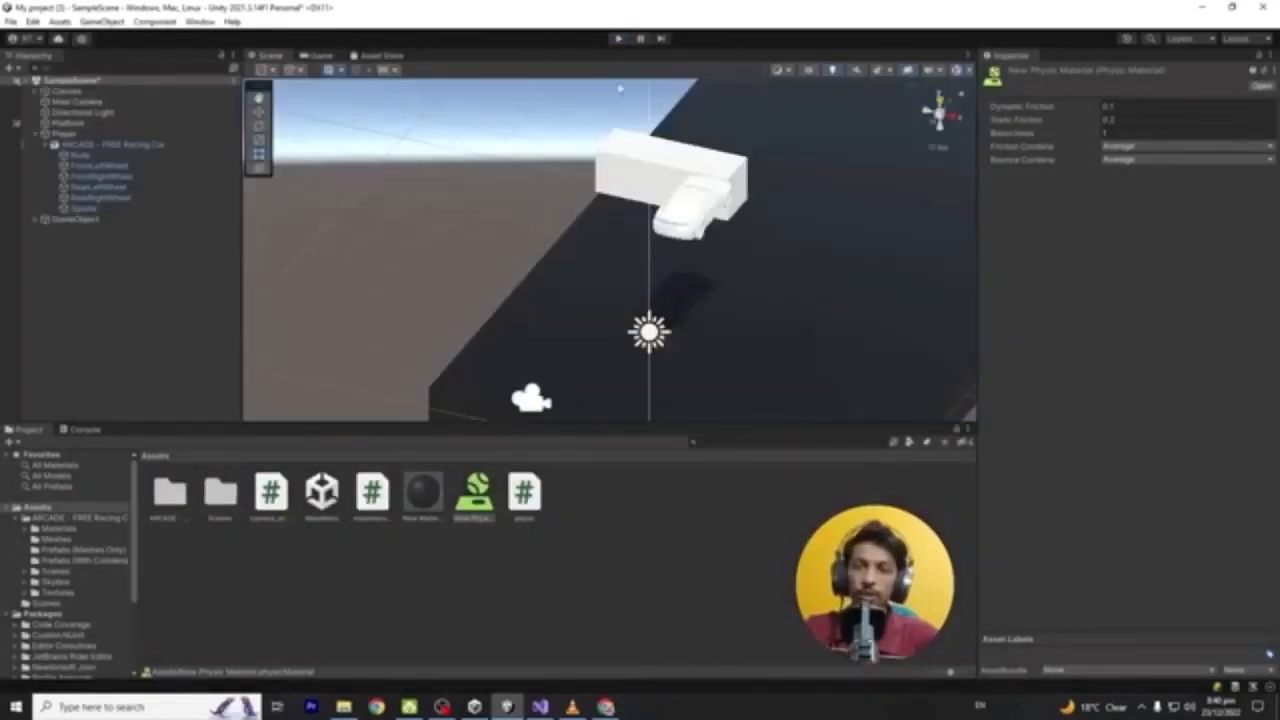
Apply the AFRC_Env_Mat material from the racing car asset's Materials folder to the car's body, wheels and spoiler
{"action": "double_click", "coordinate": [167, 490]}
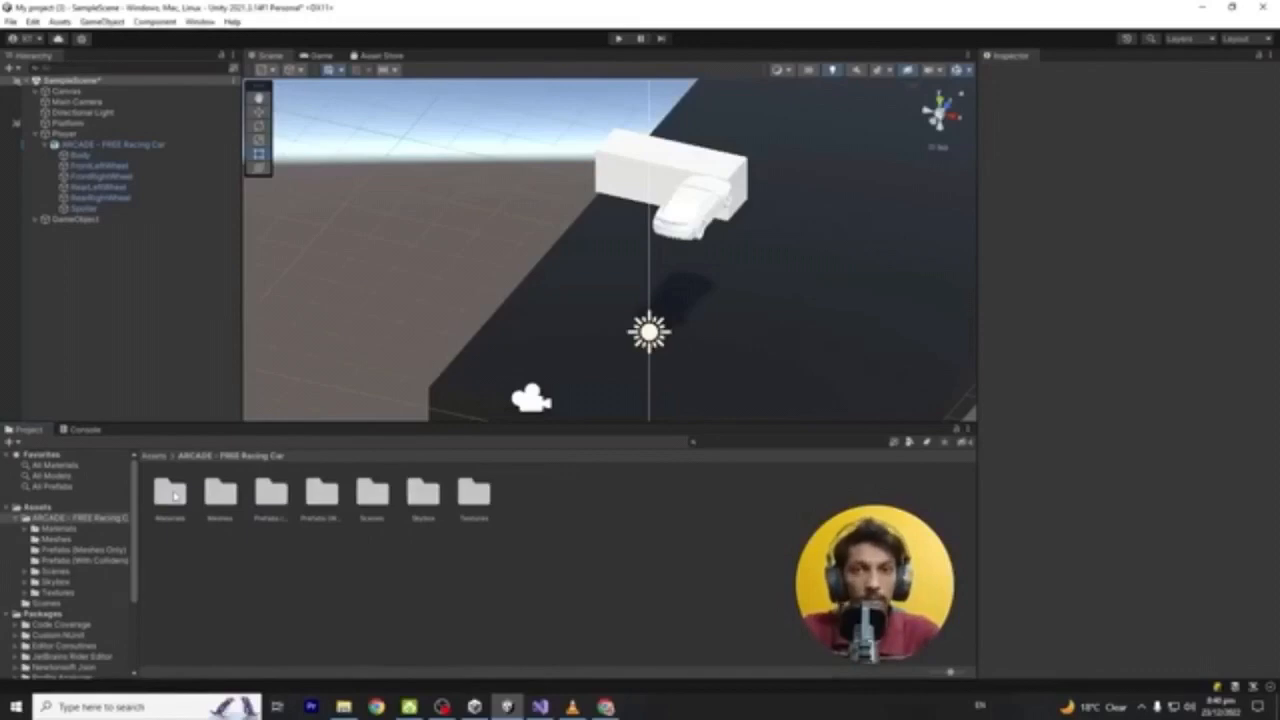
{"action": "double_click", "coordinate": [171, 492]}
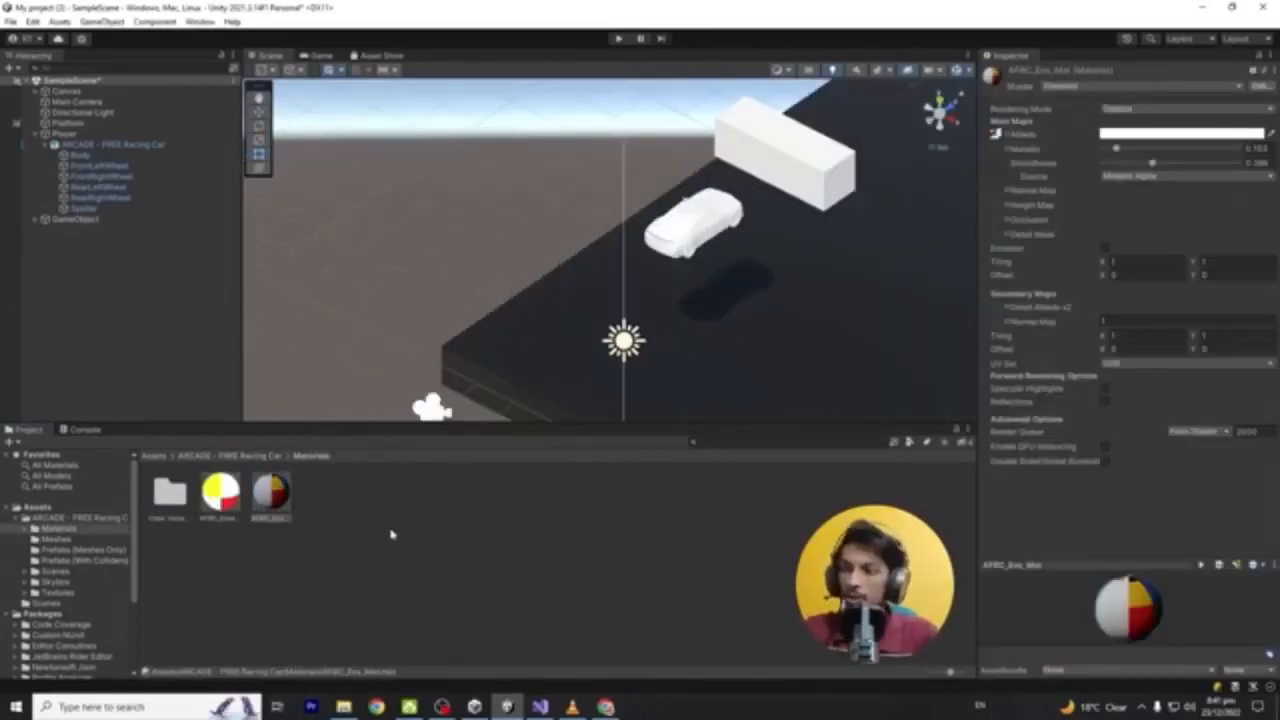
{"action": "left_click", "coordinate": [391, 535]}
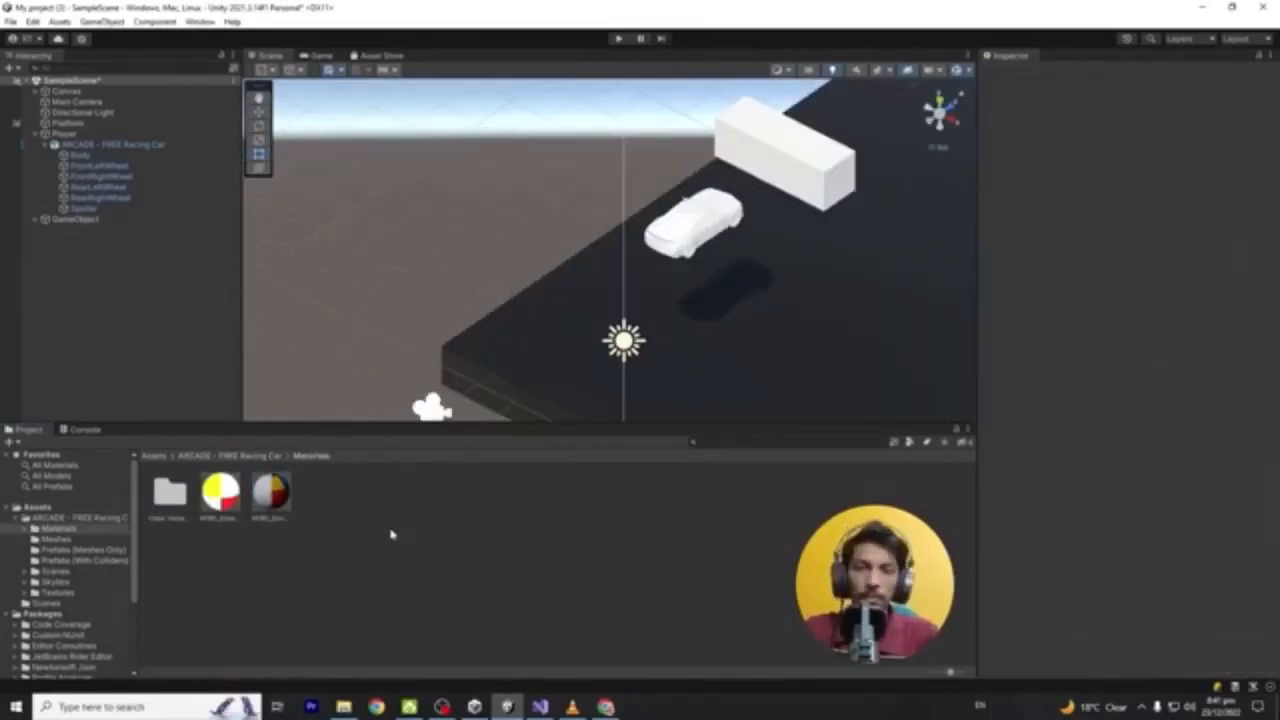
{"action": "left_click_drag", "start_coordinate": [272, 498], "coordinate": [103, 146]}
{"action": "left_click_drag", "start_coordinate": [270, 489], "coordinate": [79, 156]}
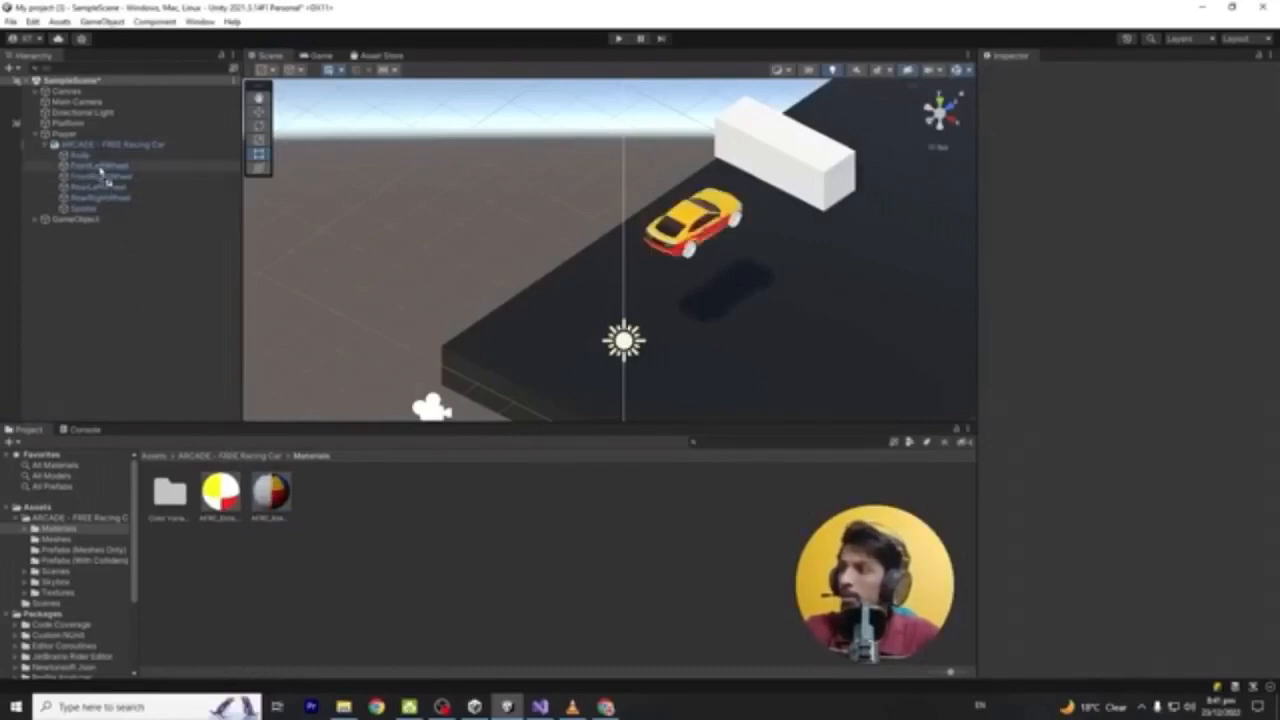
{"action": "left_click_drag", "start_coordinate": [277, 503], "coordinate": [89, 178]}
{"action": "left_click_drag", "start_coordinate": [272, 503], "coordinate": [78, 190]}
{"action": "left_click_drag", "start_coordinate": [263, 501], "coordinate": [83, 208]}
{"action": "left_click_drag", "start_coordinate": [406, 266], "coordinate": [667, 246], "text": "alt"}
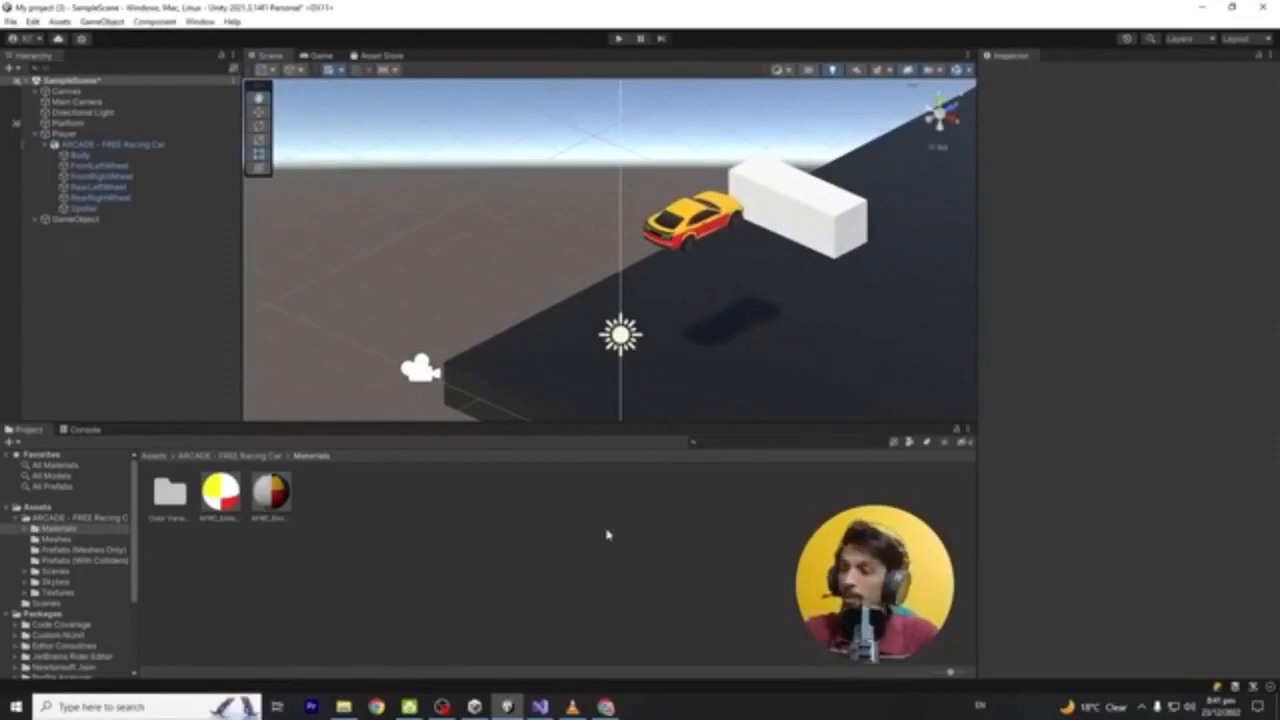
Switch to Visual Studio and open the player.cs script at its Update method
{"action": "left_click", "coordinate": [540, 706]}
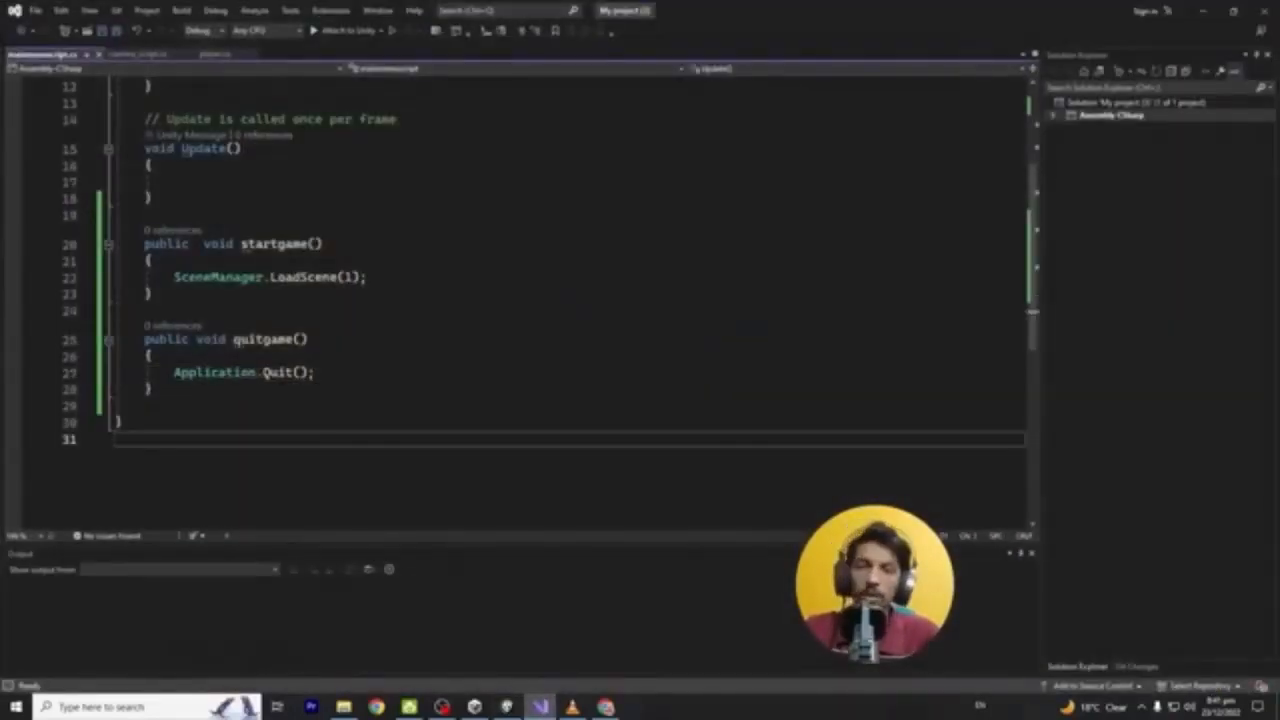
{"action": "left_click", "coordinate": [214, 54]}
{"action": "scroll", "coordinate": [570, 300], "scroll_direction": "down", "scroll_amount": 1}
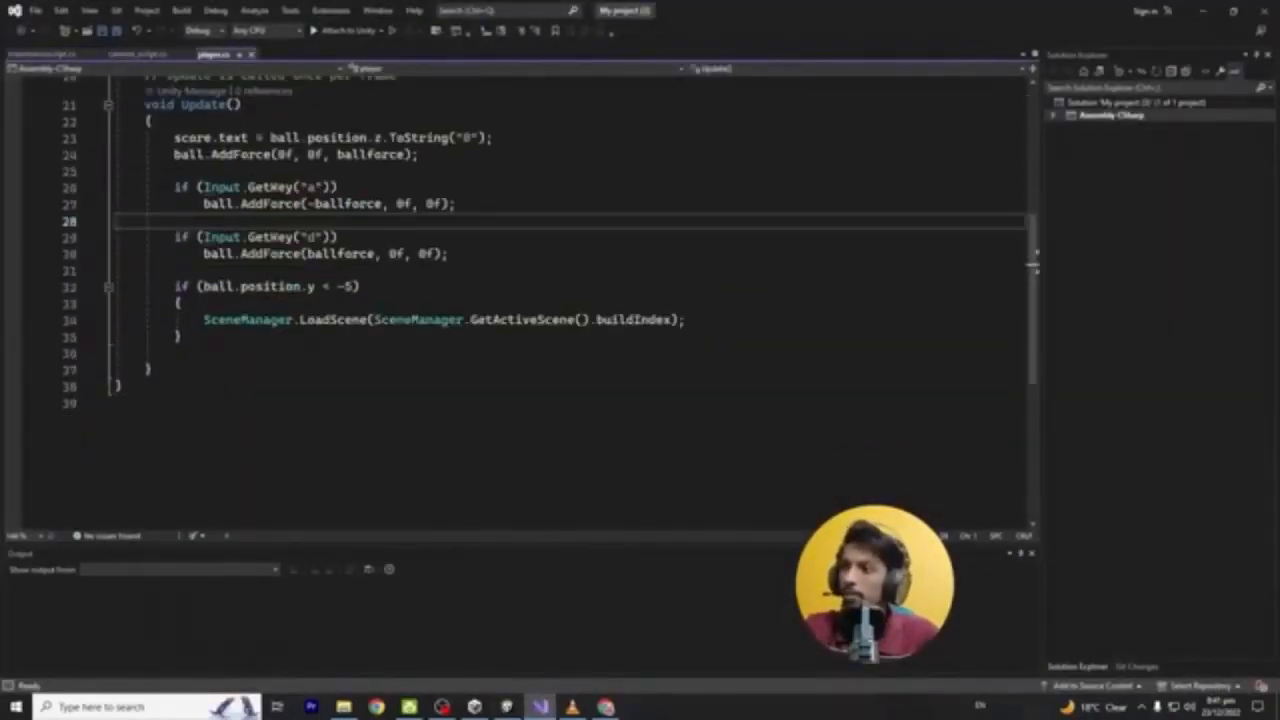
{"action": "scroll", "coordinate": [570, 300], "scroll_direction": "up", "scroll_amount": 3}
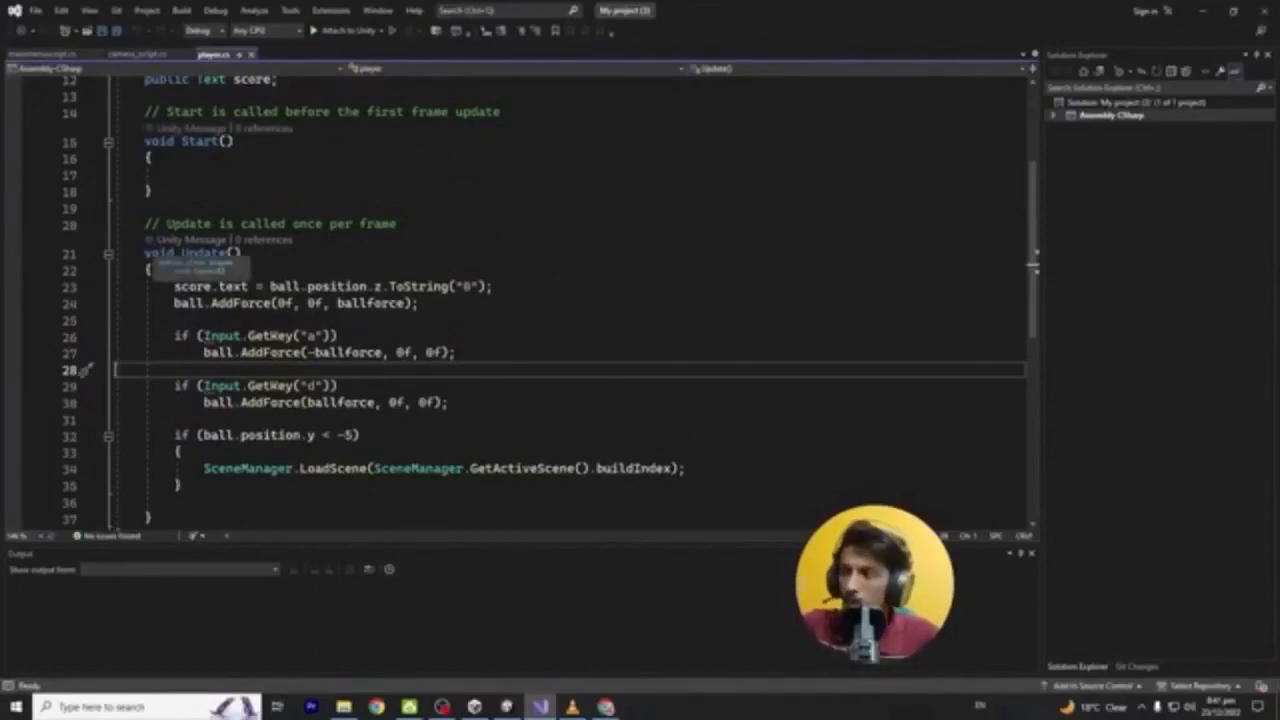
Make the forward ball.AddForce(0f, 0f, ballforce) call in Update conditional on if (Input.GetKey("w")) and save the script
{"action": "left_click", "coordinate": [174, 303]}
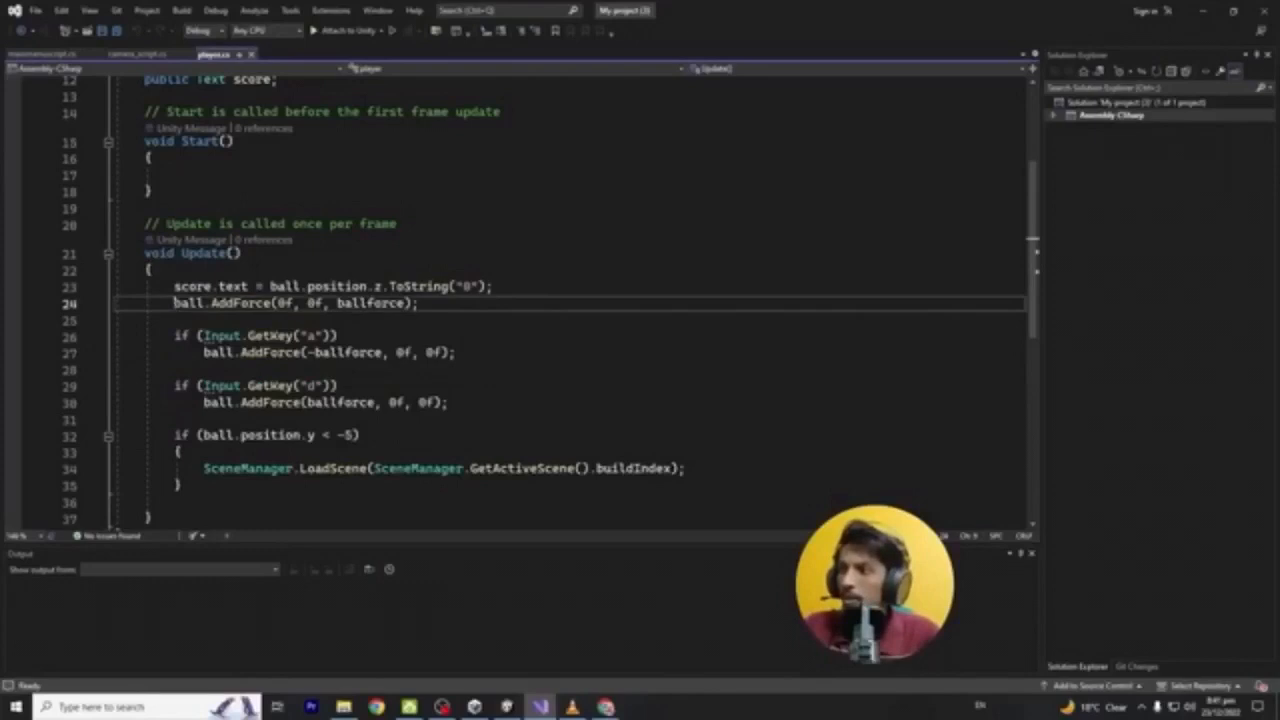
{"action": "key", "text": "Return"}
{"action": "key", "text": "Return"}
{"action": "key", "text": "Up"}
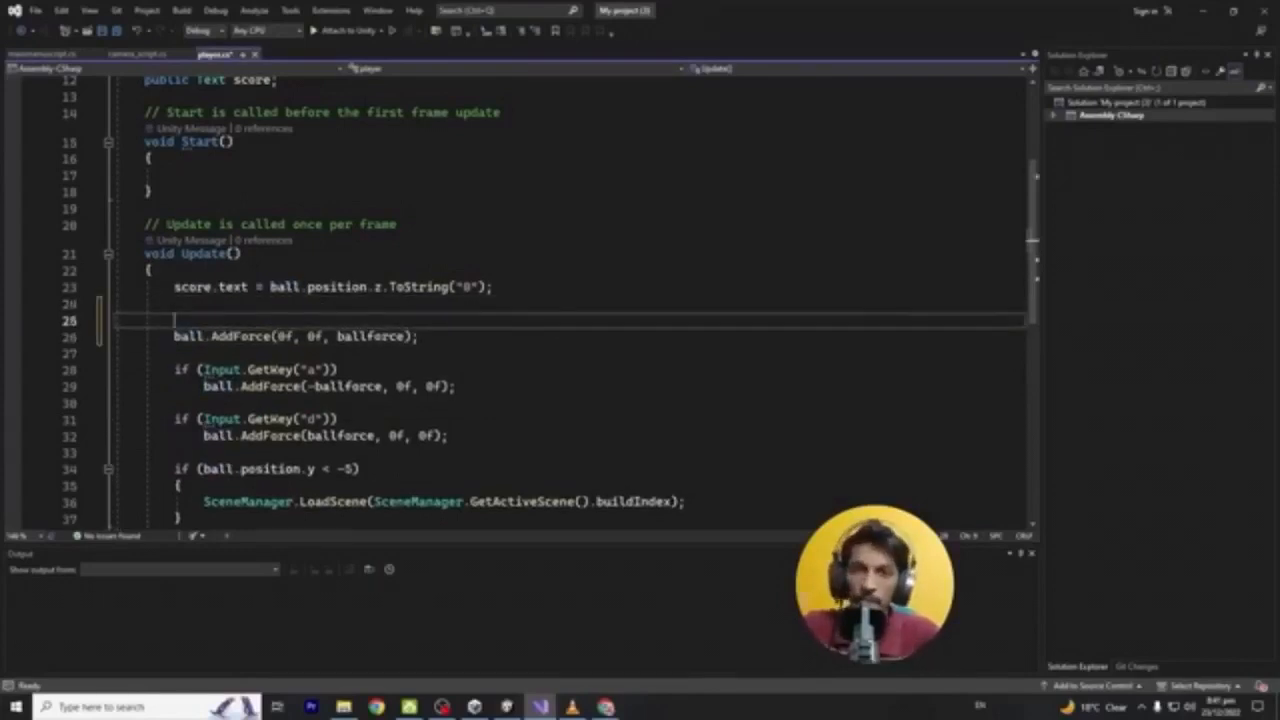
{"action": "left_click_drag", "start_coordinate": [170, 370], "coordinate": [338, 370]}
{"action": "key", "text": "ctrl+c"}
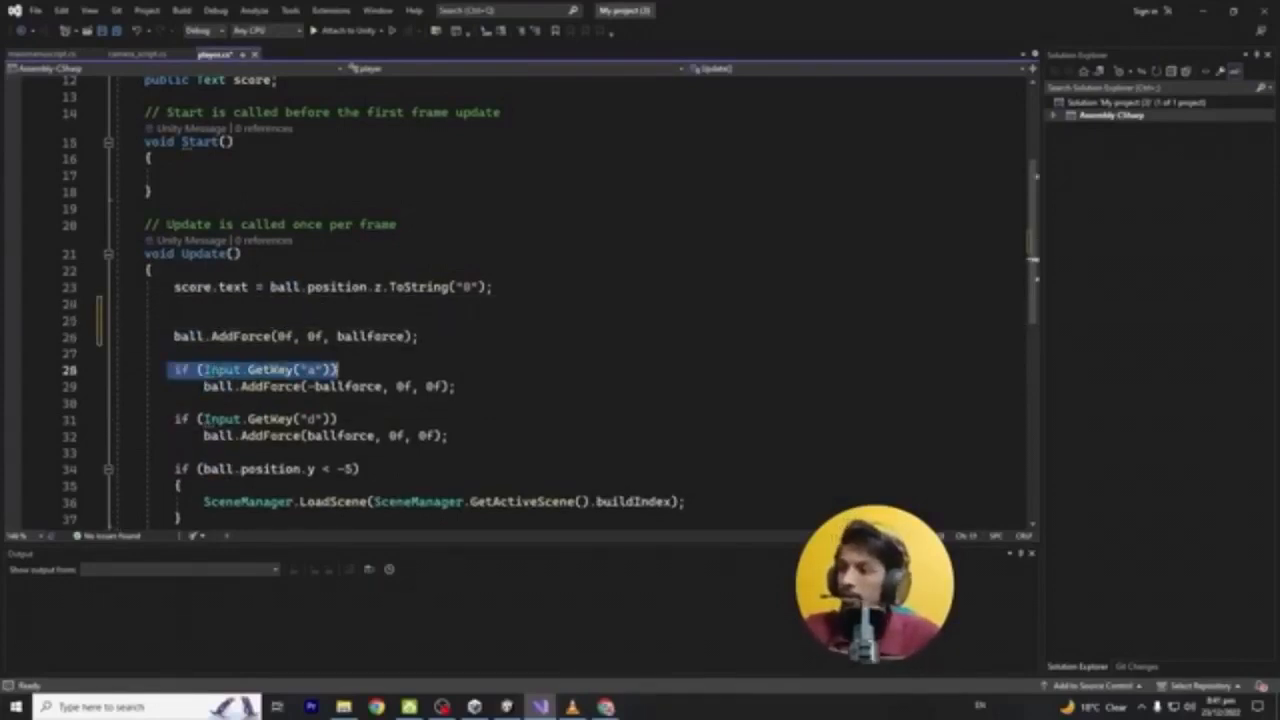
{"action": "left_click", "coordinate": [176, 320]}
{"action": "key", "text": "ctrl+v"}
{"action": "double_click", "coordinate": [311, 320]}
{"action": "type", "text": "w"}
{"action": "left_click", "coordinate": [175, 303]}
{"action": "left_click", "coordinate": [404, 287]}
{"action": "key", "text": "ctrl+s"}
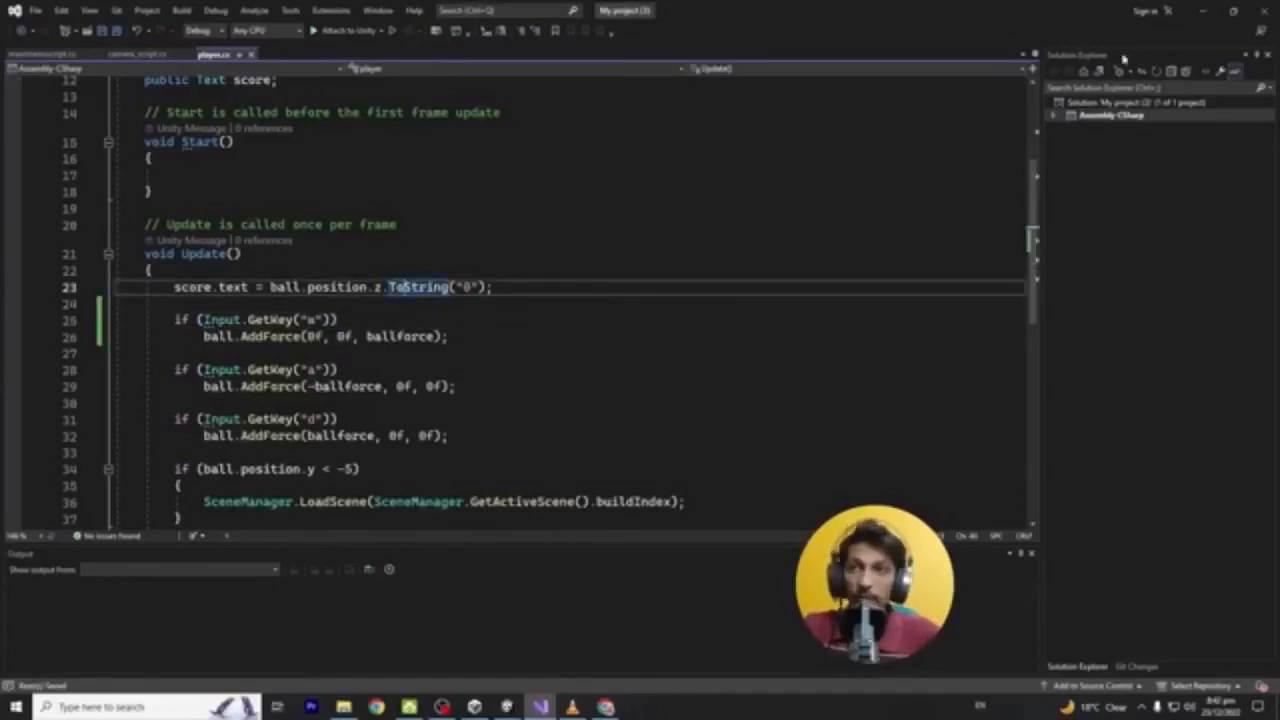
Return to Unity and run the game to test driving the coloured car with the w, a and d controls, and stop it
{"action": "left_click", "coordinate": [1203, 11]}
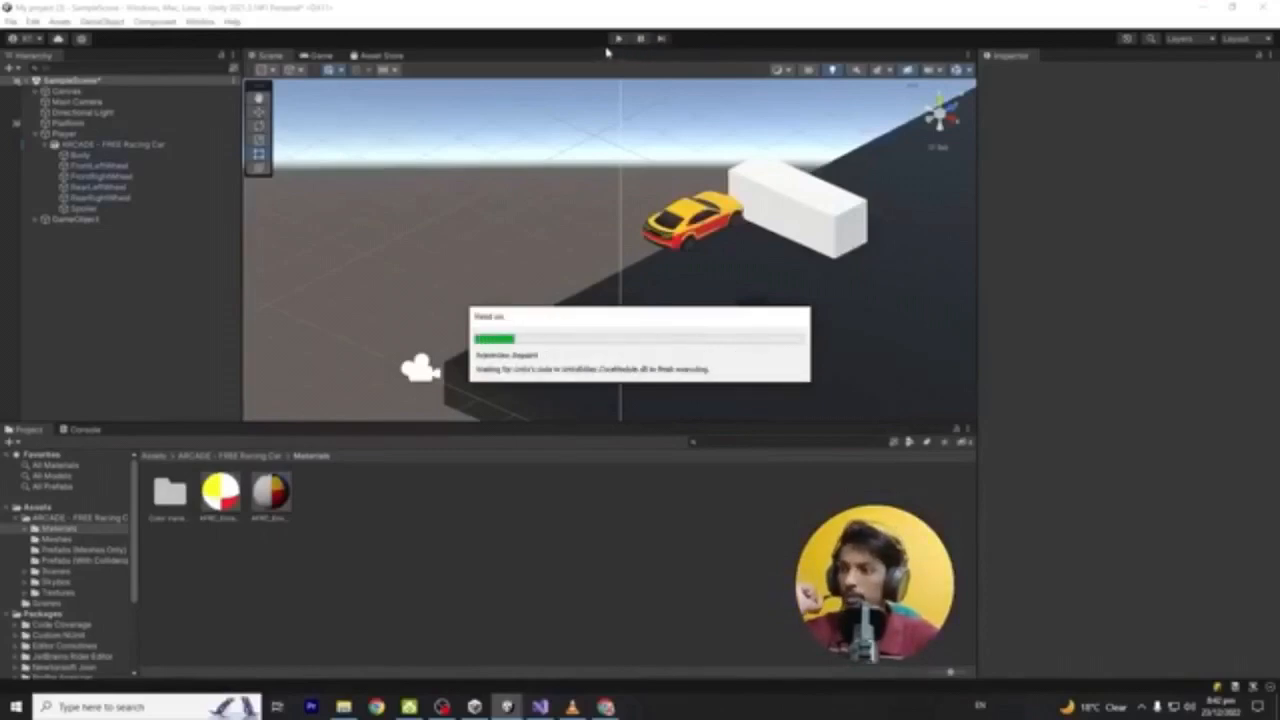
{"action": "left_click", "coordinate": [617, 39]}
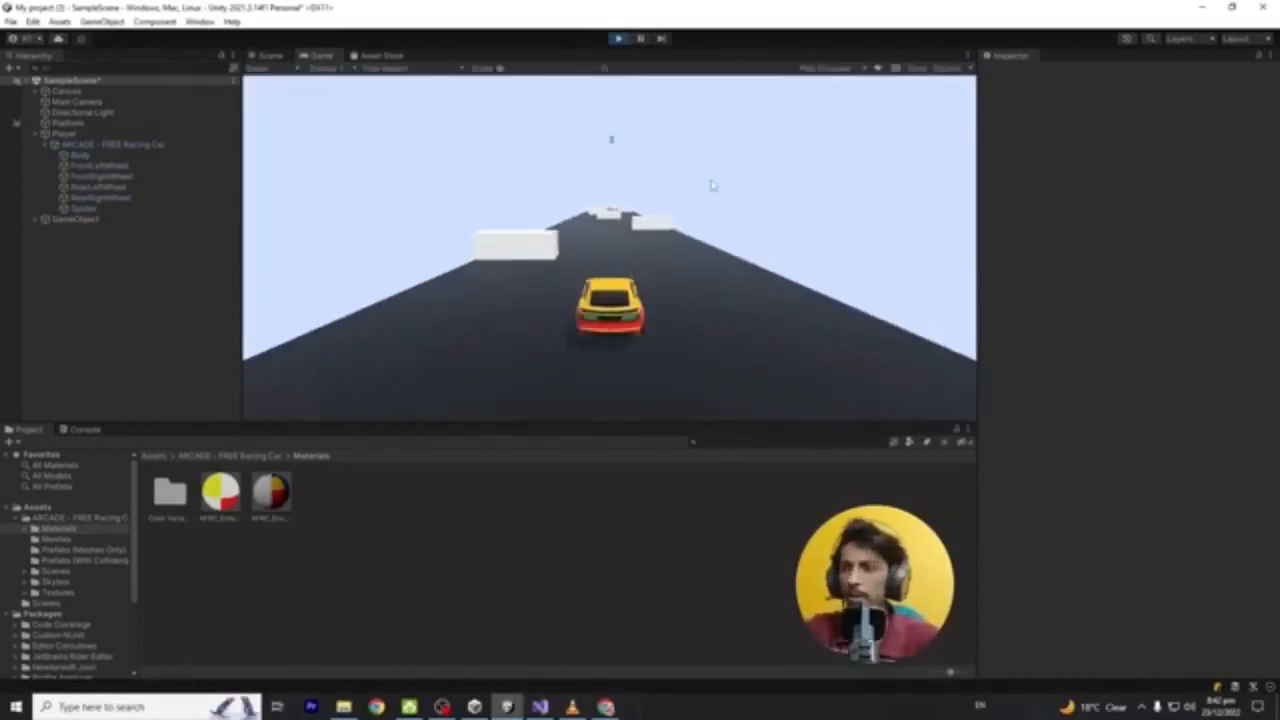
{"action": "key", "text": "a"}
{"action": "key", "text": "d"}
{"action": "key", "text": "a"}
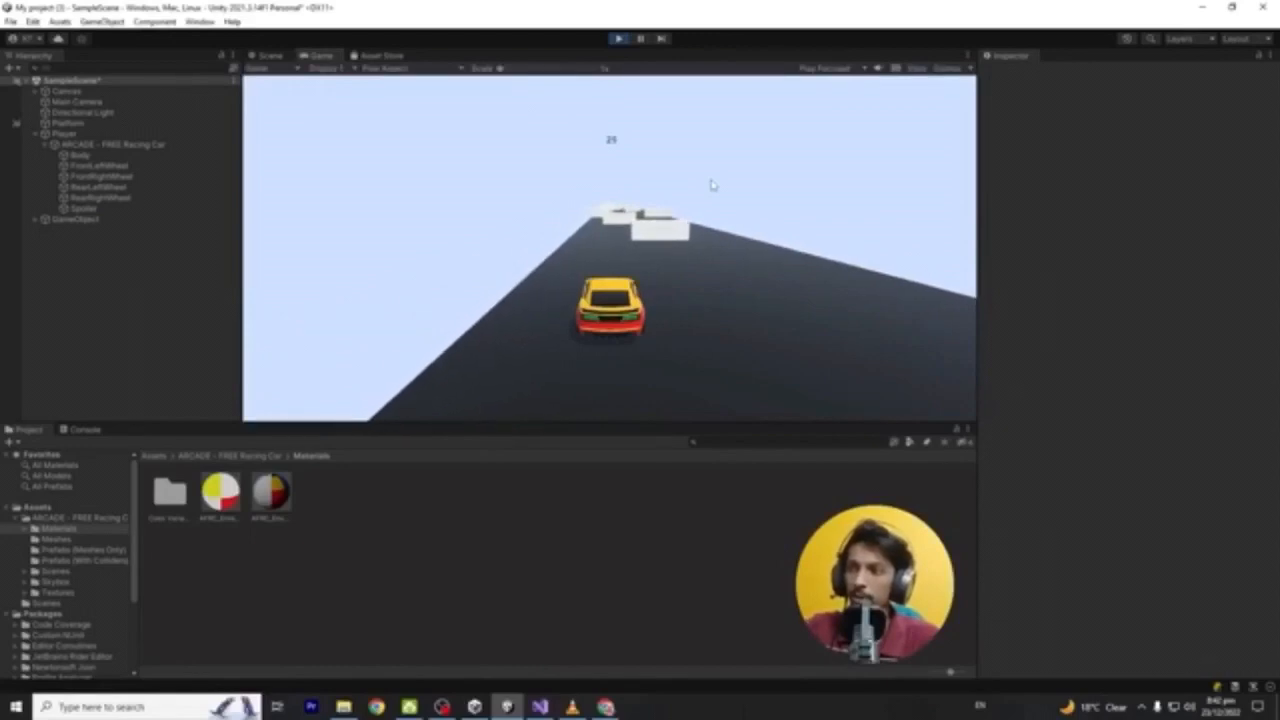
{"action": "key", "text": "d"}
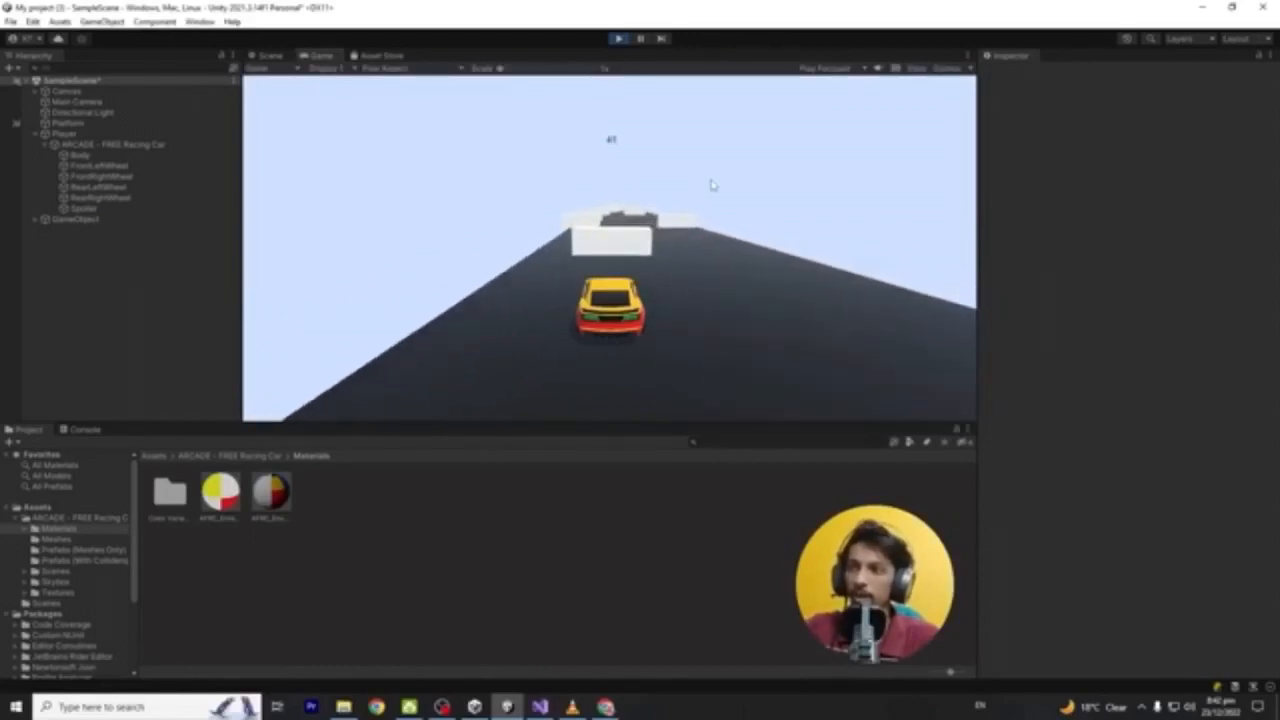
{"action": "key", "text": "d"}
{"action": "key", "text": "a"}
{"action": "key", "text": "d"}
{"action": "key", "text": "a"}
{"action": "key", "text": "d"}
{"action": "key", "text": "d"}
{"action": "key", "text": "a"}
{"action": "key", "text": "d"}
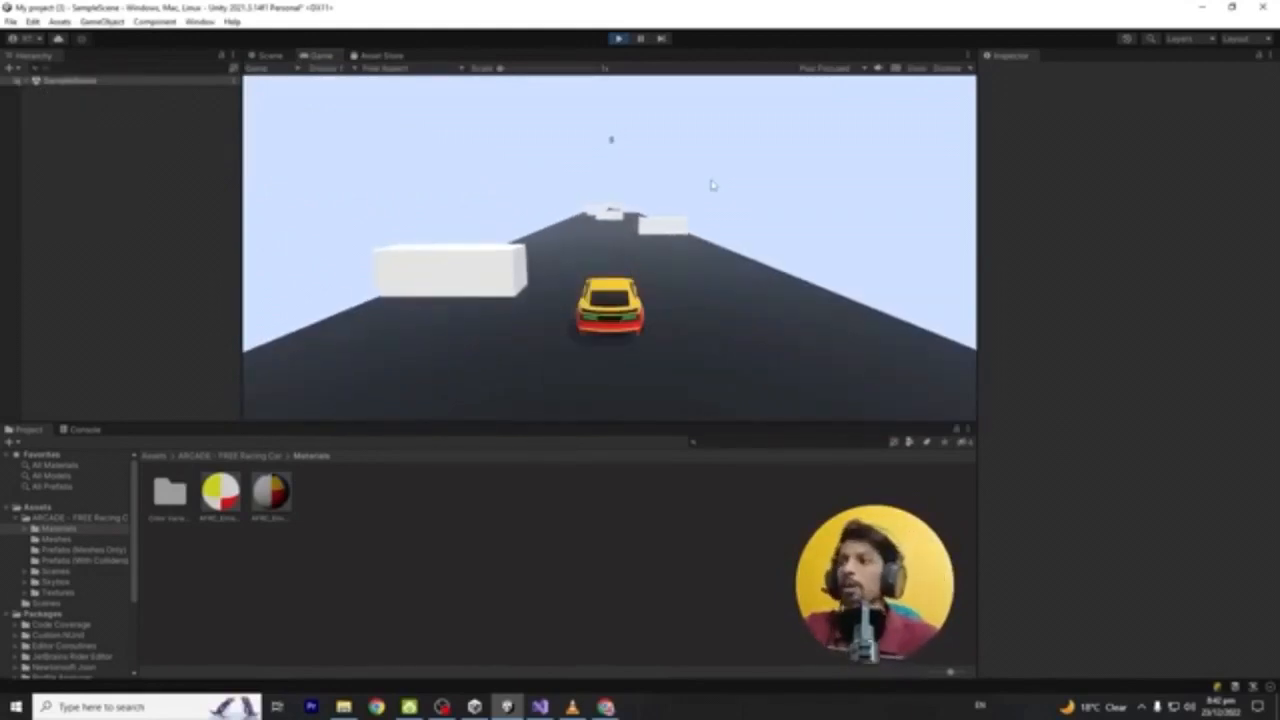
{"action": "left_click", "coordinate": [618, 39]}
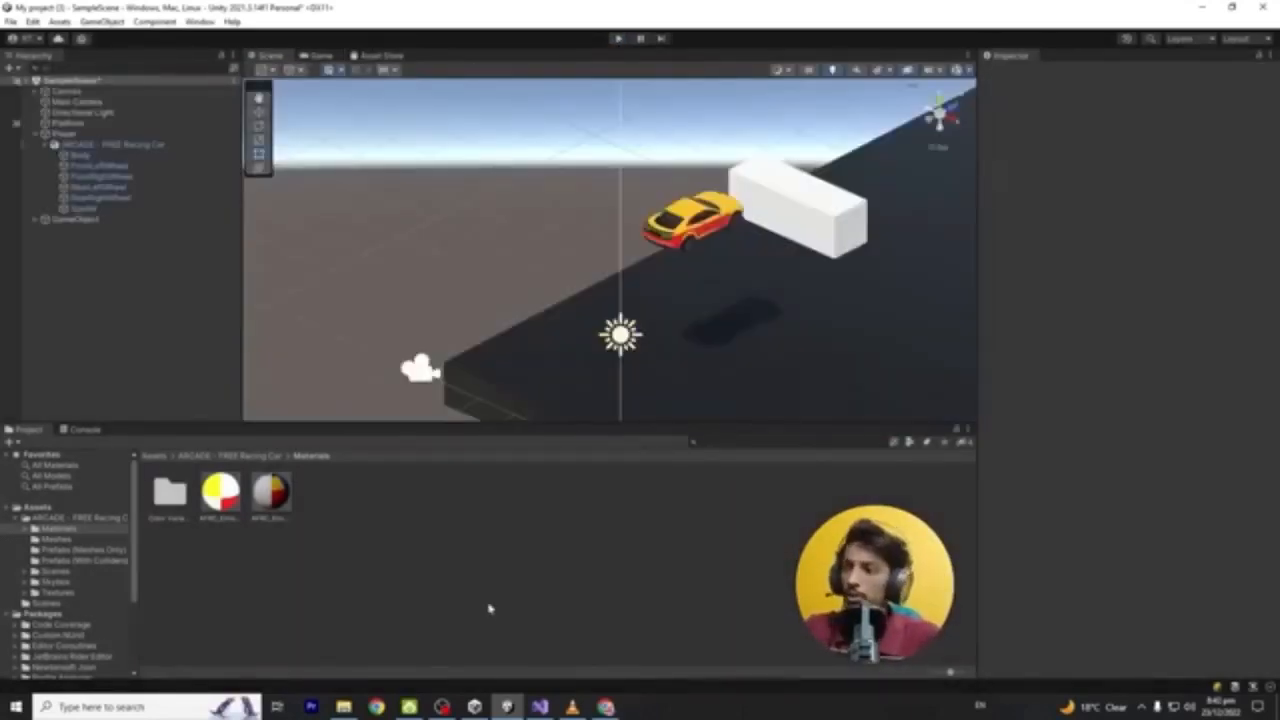
Switch to the Unity Asset Store in the browser, search for building, and limit the results to Free Assets
{"action": "left_click", "coordinate": [605, 707]}
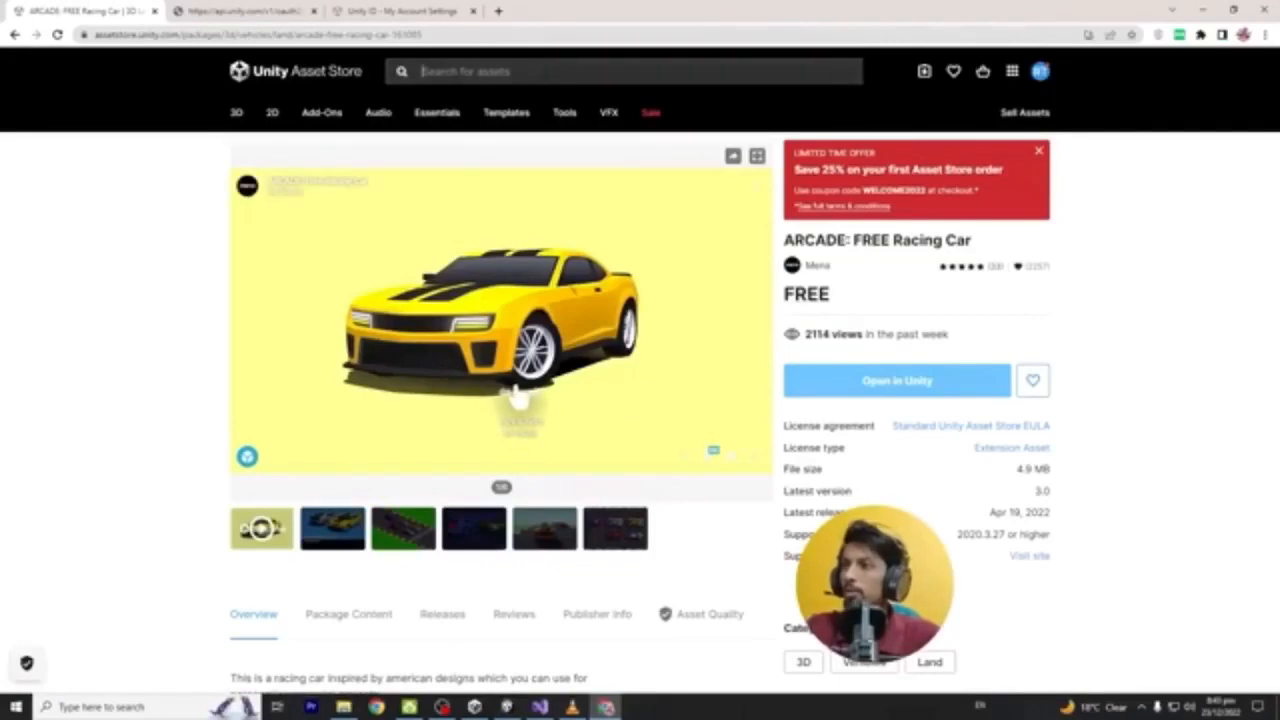
{"action": "type", "text": "building"}
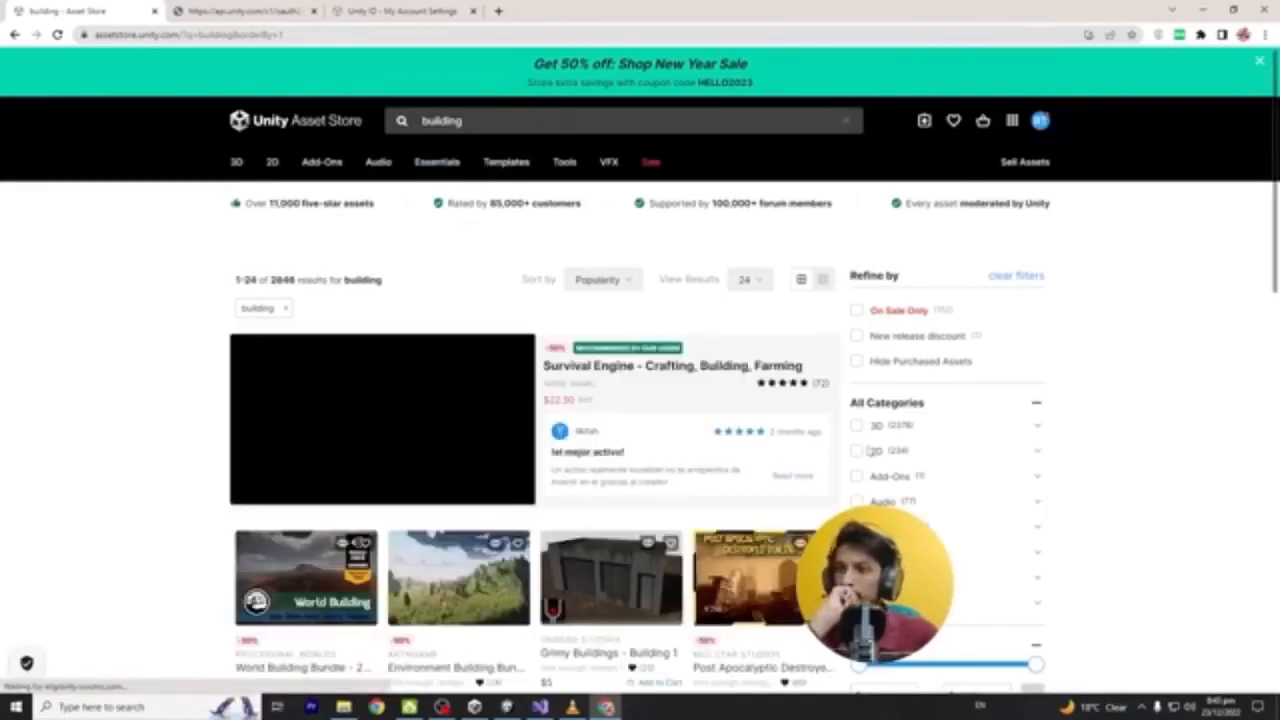
{"action": "scroll", "coordinate": [870, 452], "scroll_direction": "down", "scroll_amount": 3}
{"action": "left_click", "coordinate": [856, 400]}
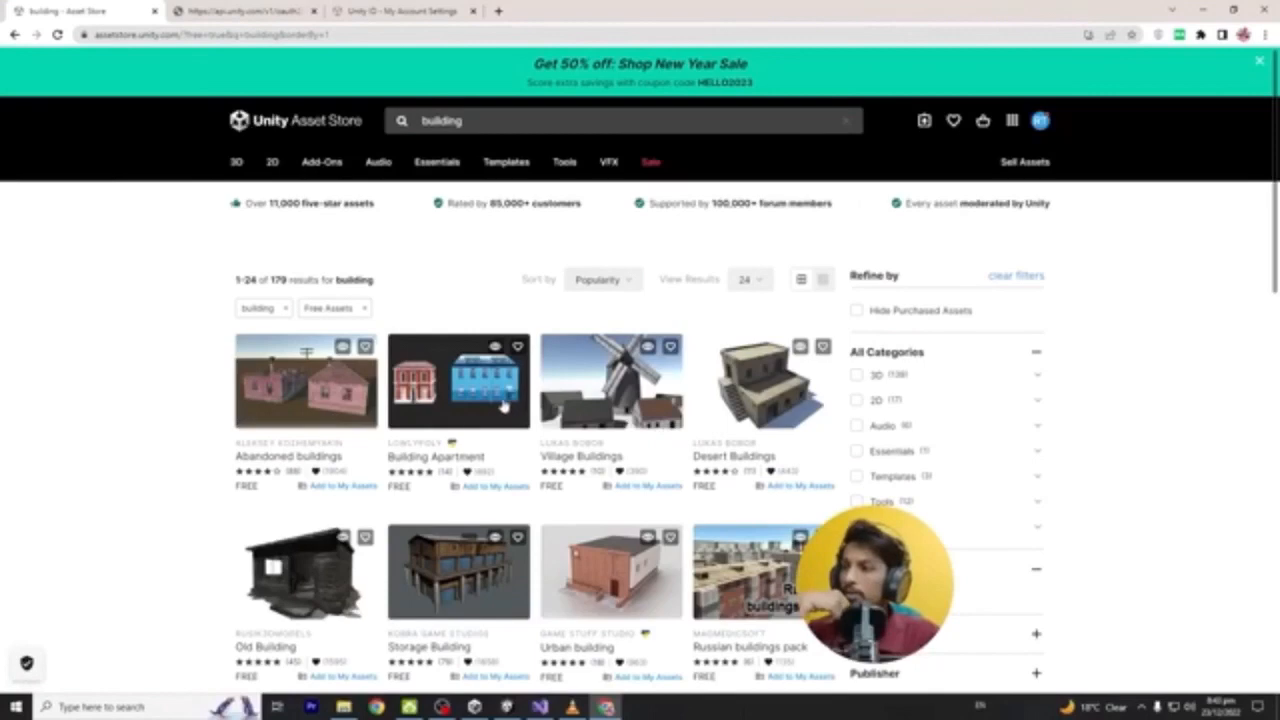
{"action": "scroll", "coordinate": [362, 408], "scroll_direction": "down", "scroll_amount": 2}
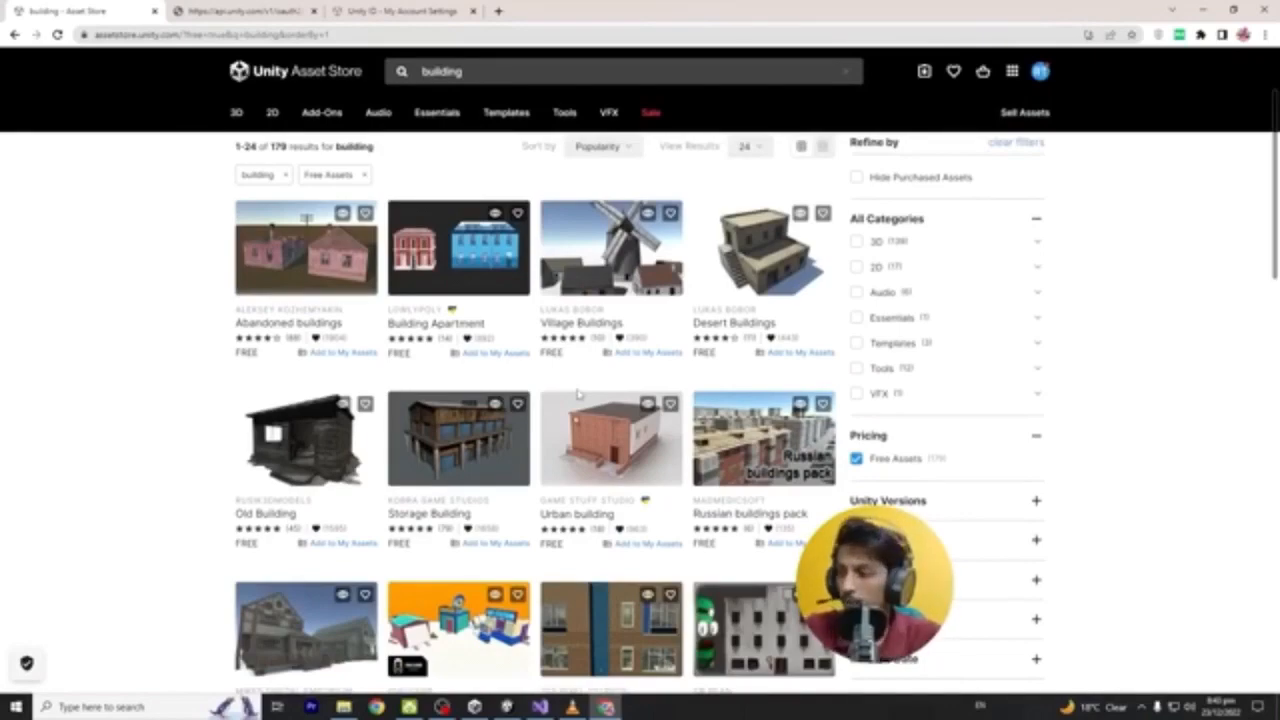
{"action": "scroll", "coordinate": [577, 393], "scroll_direction": "down", "scroll_amount": 5}
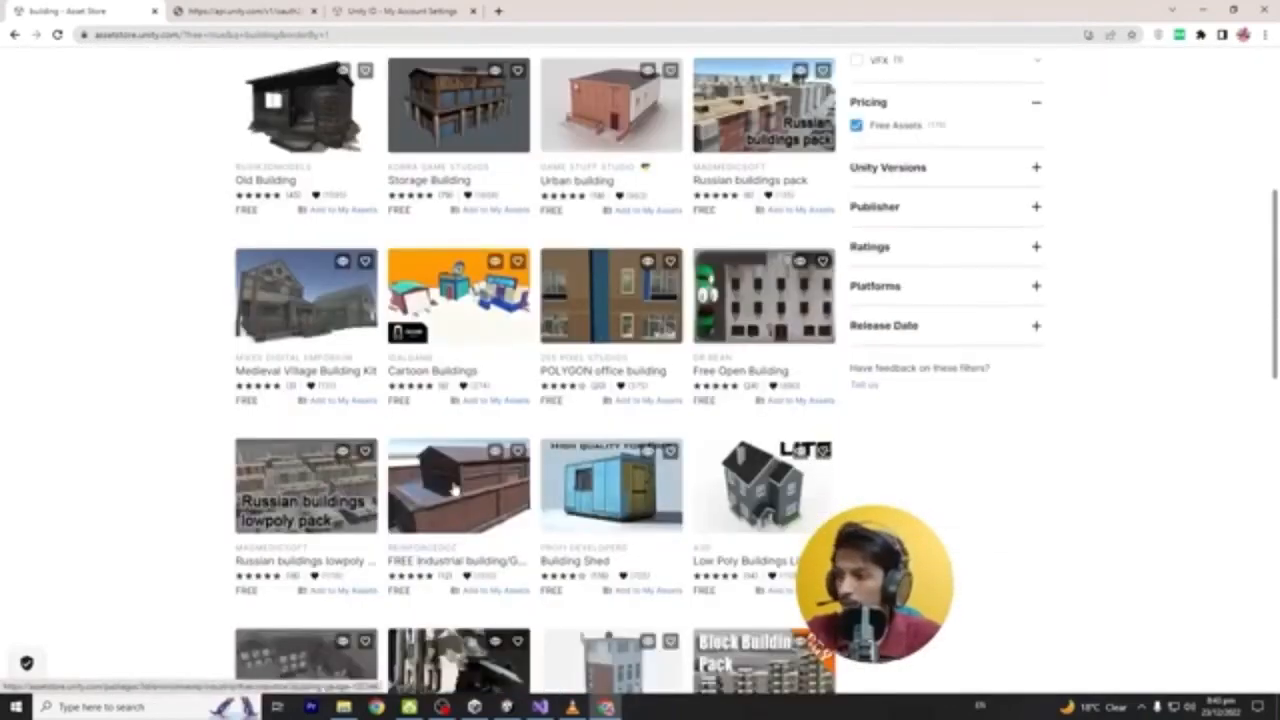
Open the free Building Shed asset, add it to My Assets and accept the terms of service
{"action": "left_click", "coordinate": [592, 500]}
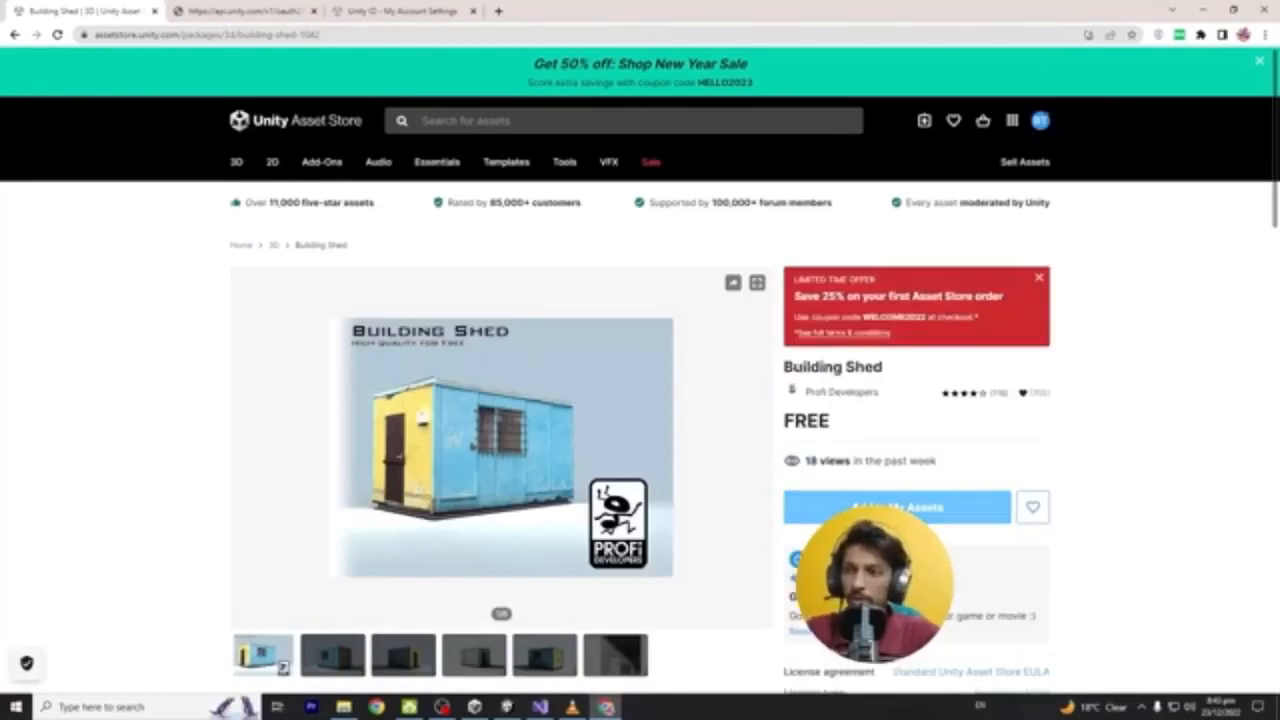
{"action": "left_click", "coordinate": [851, 505]}
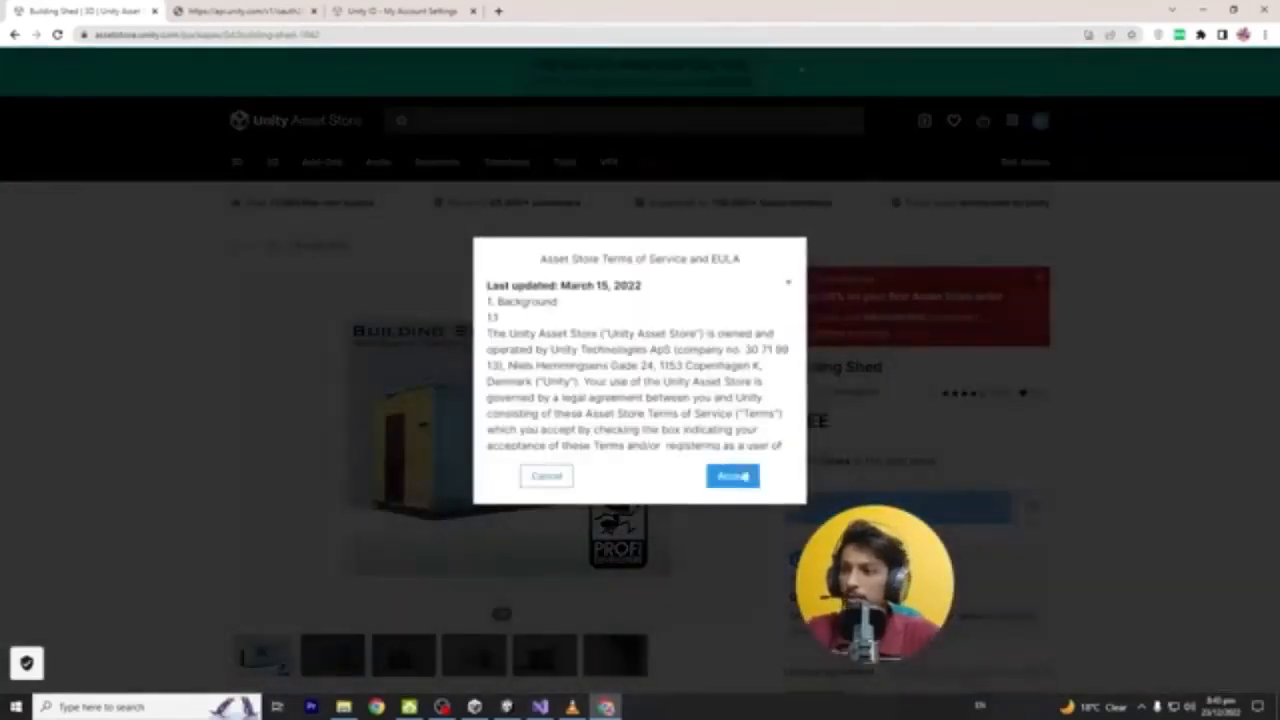
{"action": "left_click", "coordinate": [750, 480]}
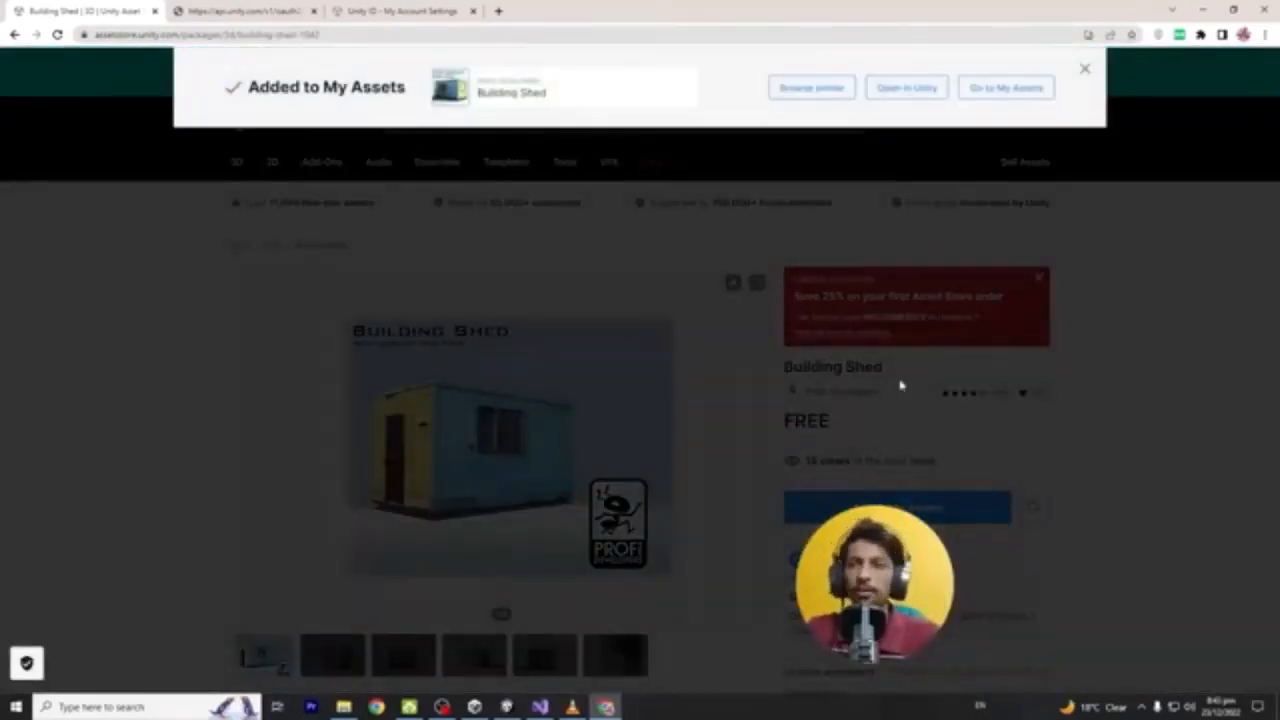
Open Building Shed in Unity's Package Manager, then download it and import all of its files into the project
{"action": "left_click", "coordinate": [906, 87]}
{"action": "left_click", "coordinate": [743, 145]}
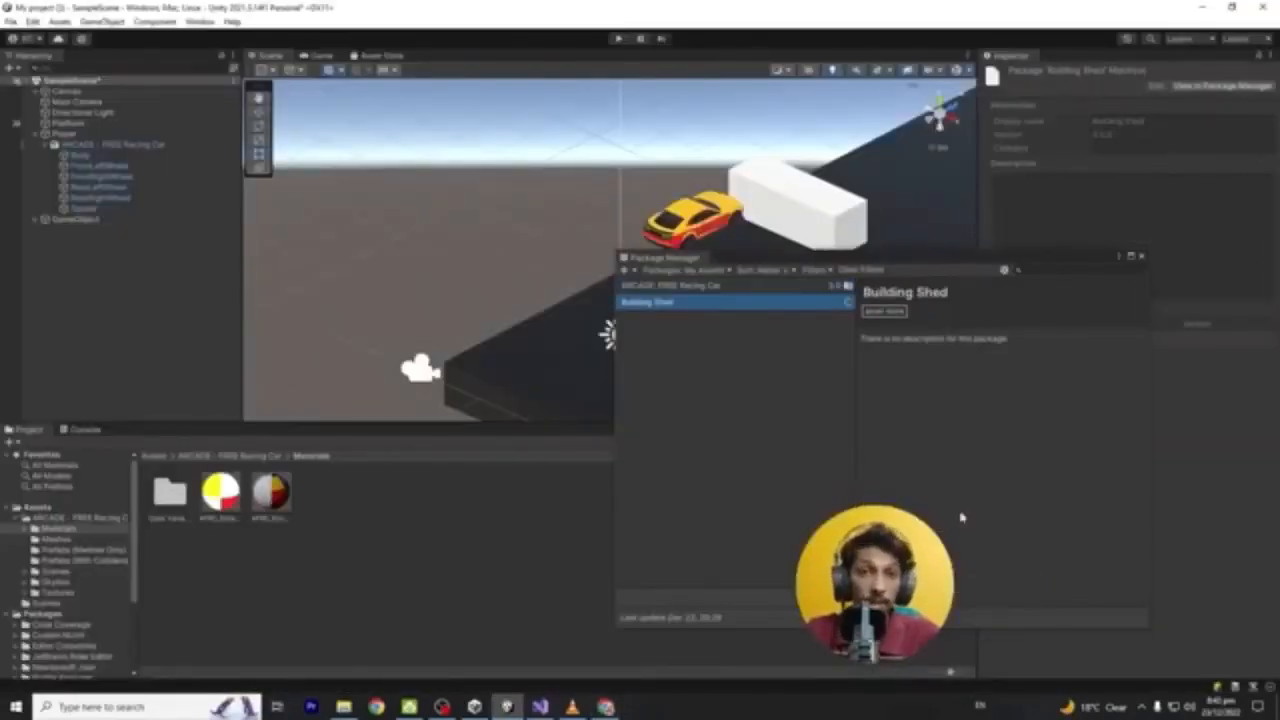
{"action": "left_click", "coordinate": [1117, 617]}
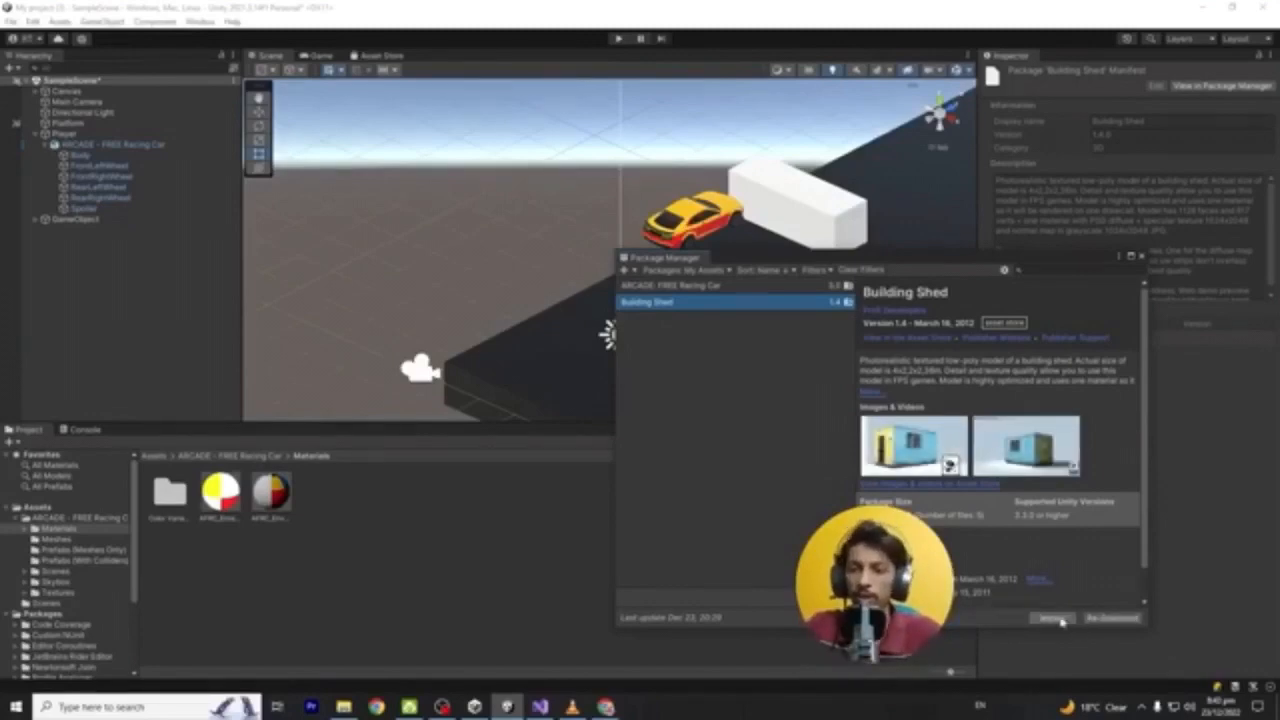
{"action": "left_click", "coordinate": [1060, 619]}
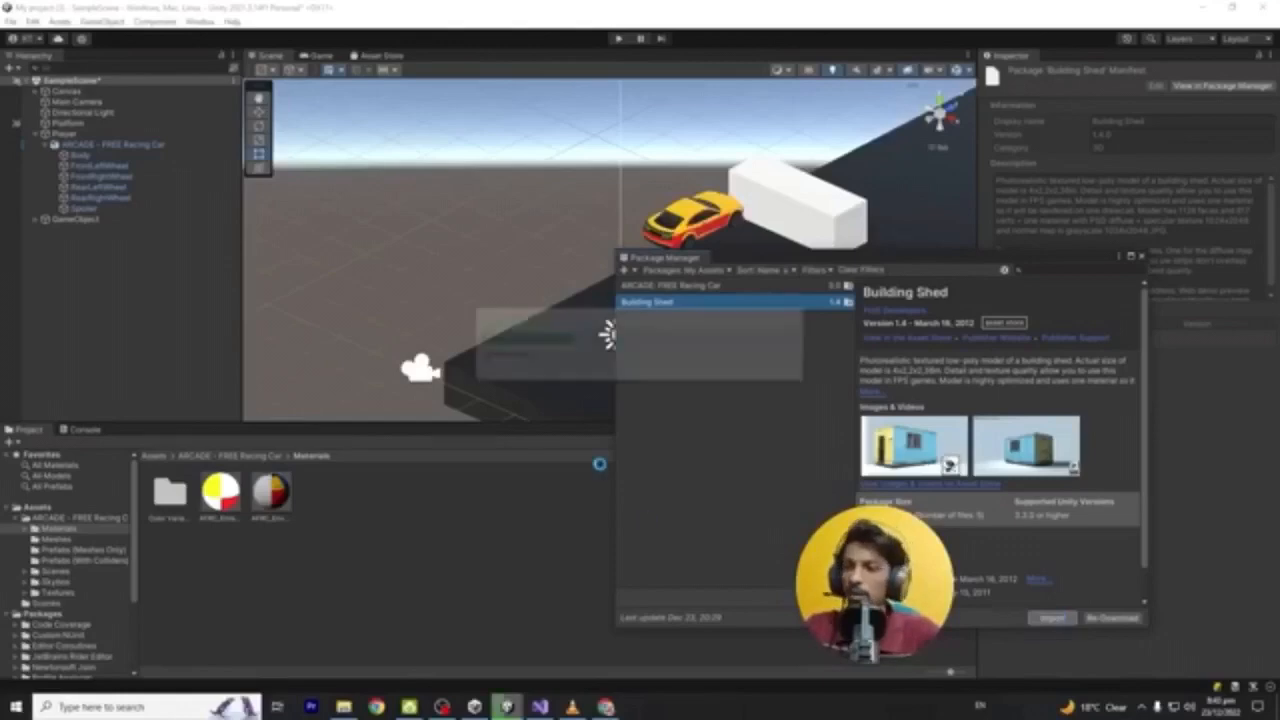
{"action": "left_click", "coordinate": [1097, 678]}
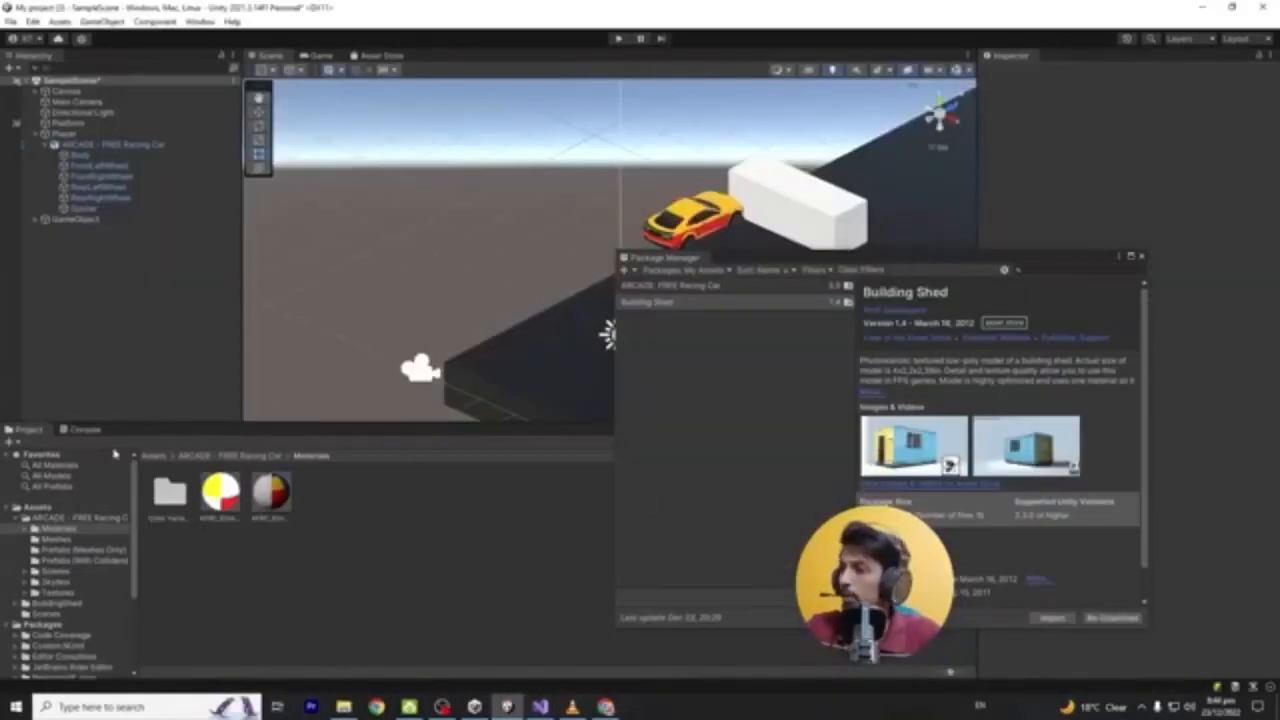
Close the Package Manager and place the BuildingShed model from the BuildingShed asset's Models folder on the road platform
{"action": "left_click", "coordinate": [150, 456]}
{"action": "left_click", "coordinate": [1141, 256]}
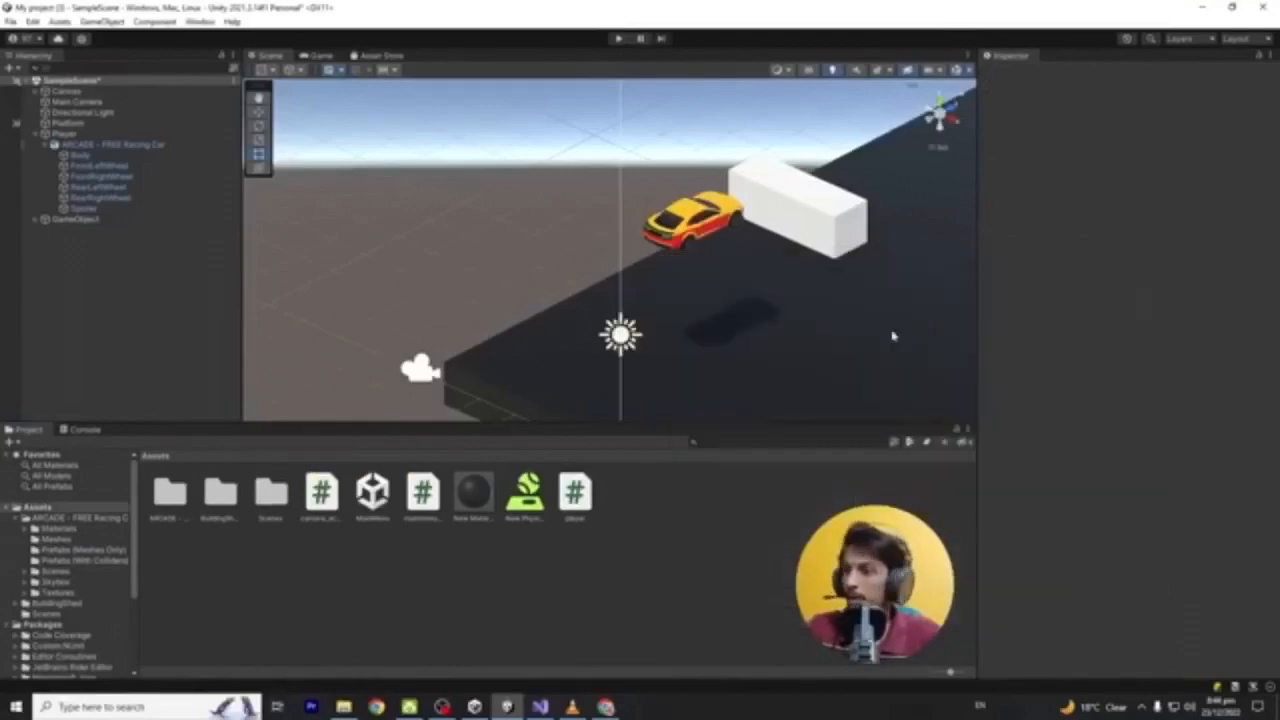
{"action": "double_click", "coordinate": [209, 504]}
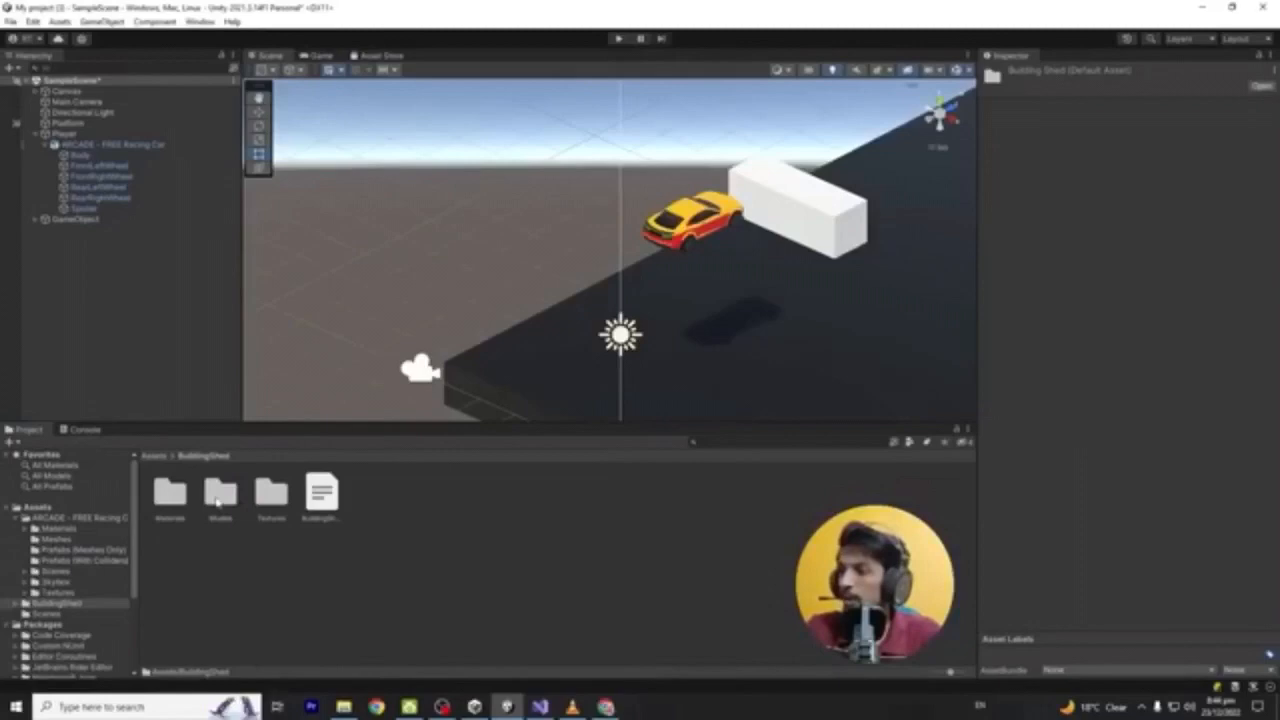
{"action": "double_click", "coordinate": [222, 493]}
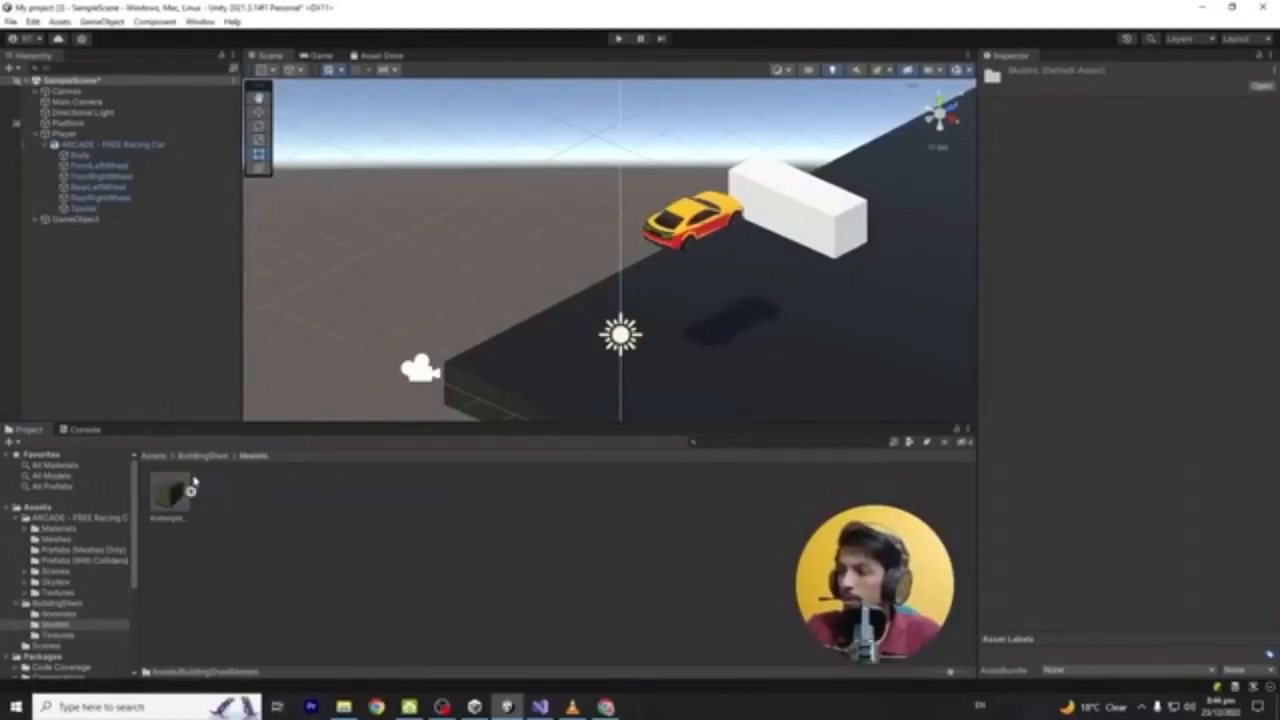
{"action": "left_click_drag", "start_coordinate": [173, 496], "coordinate": [509, 287]}
{"action": "scroll", "coordinate": [827, 307], "scroll_direction": "down", "scroll_amount": 6}
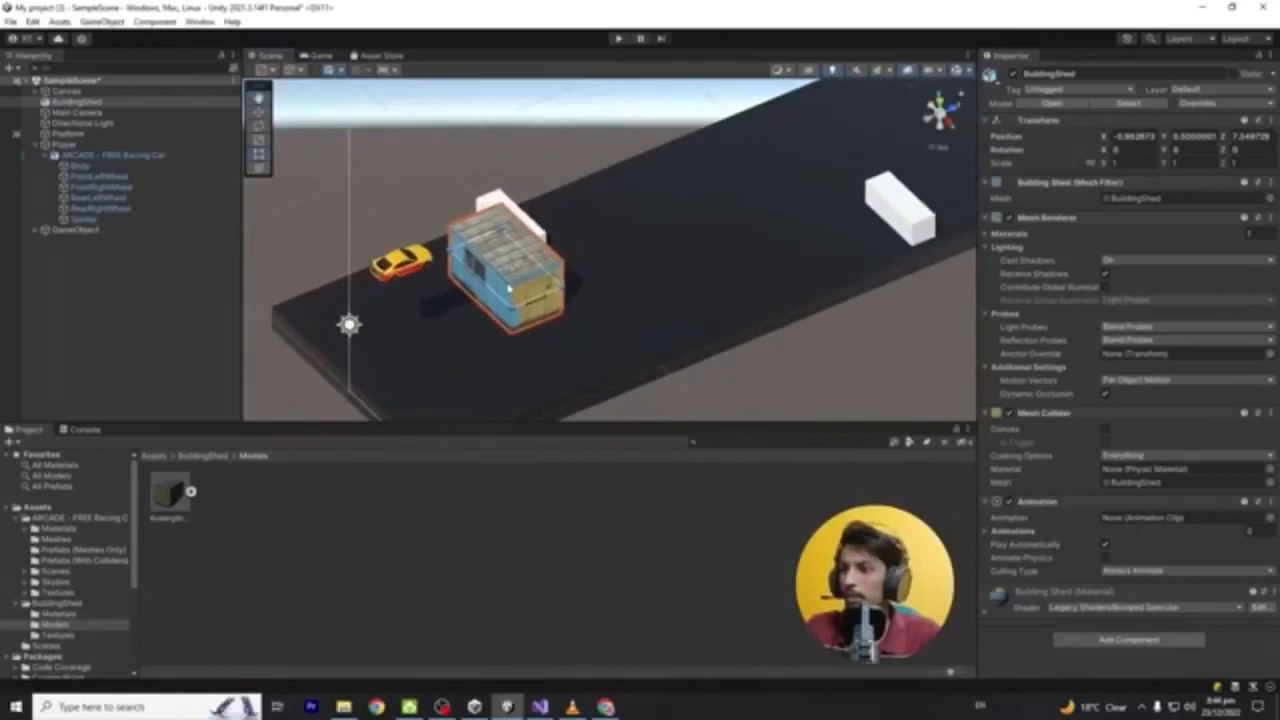
Set the shed's Y position to 1 and move it along the road to about X -2.33, Z 14.8
{"action": "left_click", "coordinate": [1196, 138]}
{"action": "type", "text": "1"}
{"action": "left_click", "coordinate": [578, 237]}
{"action": "left_click", "coordinate": [518, 268]}
{"action": "left_click", "coordinate": [263, 116]}
{"action": "left_click_drag", "start_coordinate": [538, 232], "coordinate": [700, 208]}
{"action": "left_click_drag", "start_coordinate": [792, 303], "coordinate": [757, 308], "text": "alt"}
{"action": "left_click_drag", "start_coordinate": [649, 251], "coordinate": [760, 208], "text": "alt"}
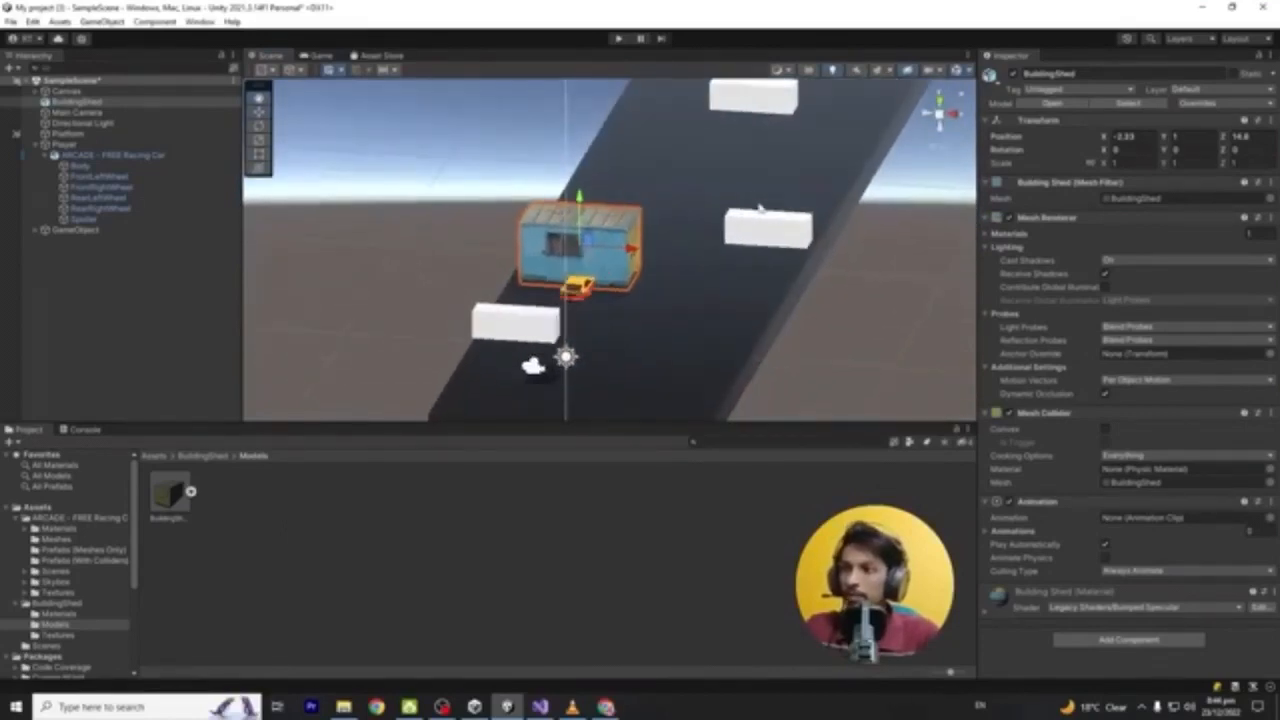
Check the shed in the camera's game view, run the game to drive the car towards it, and stop it
{"action": "left_click", "coordinate": [320, 55]}
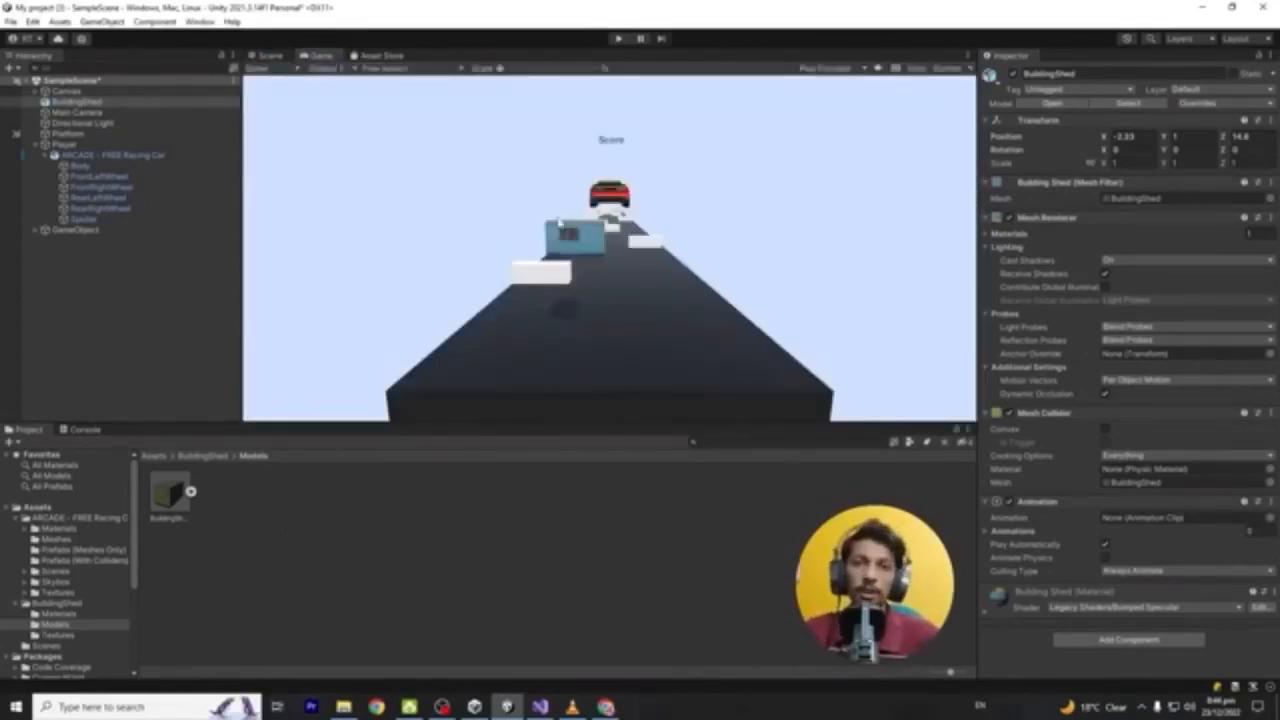
{"action": "left_click", "coordinate": [265, 57]}
{"action": "left_click_drag", "start_coordinate": [772, 272], "coordinate": [694, 288], "text": "alt"}
{"action": "key", "text": "ctrl+p"}
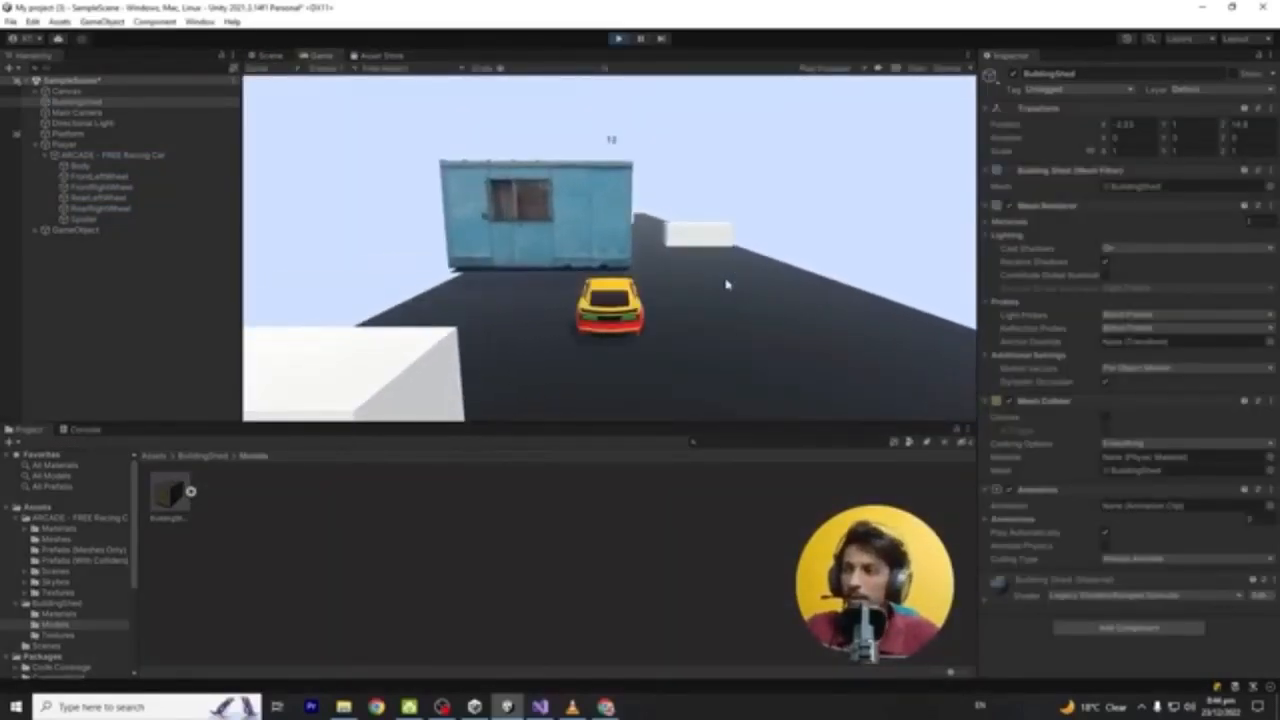
{"action": "left_click", "coordinate": [617, 39]}
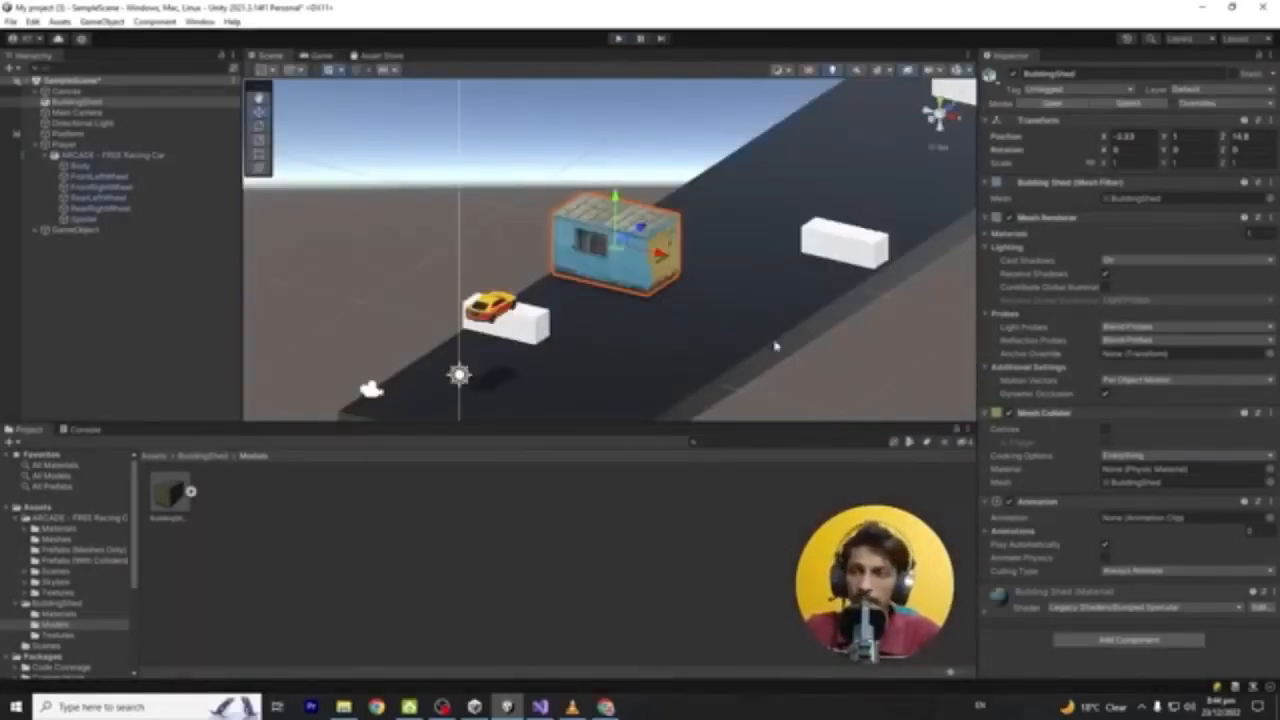
Lower the shed onto the platform to a Y position of about 0.49
{"action": "left_click_drag", "start_coordinate": [700, 320], "coordinate": [705, 347], "text": "alt"}
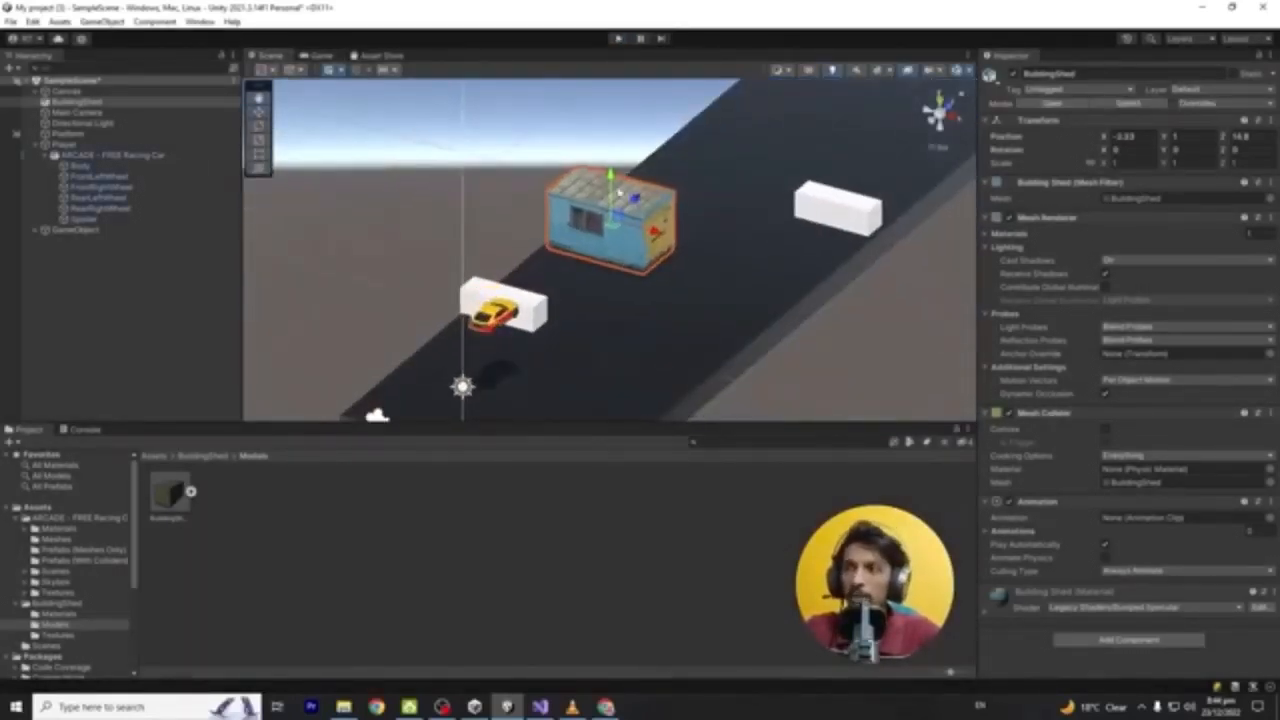
{"action": "left_click_drag", "start_coordinate": [610, 178], "coordinate": [611, 188]}
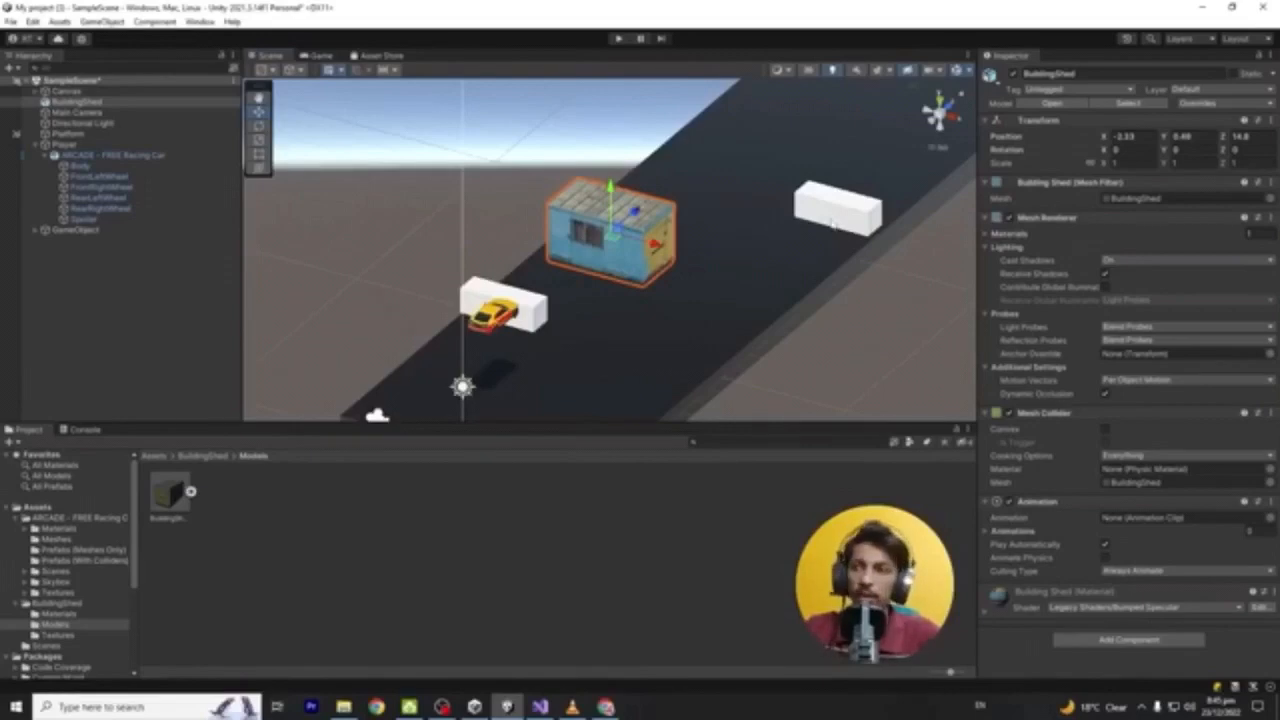
{"action": "scroll", "coordinate": [833, 225], "scroll_direction": "down", "scroll_amount": 6}
{"action": "middle_click_drag", "start_coordinate": [831, 223], "coordinate": [701, 296]}
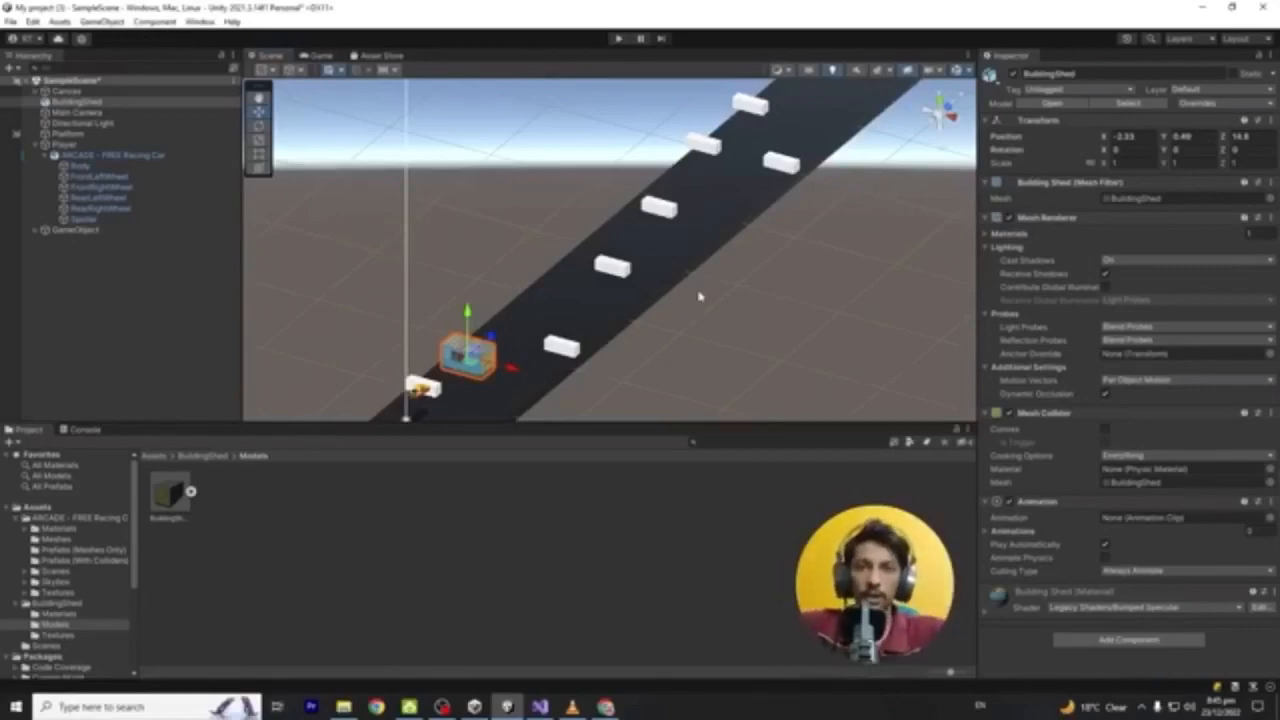
Search the Unity Asset Store in the browser for trees, look over the results, and return to Unity
{"action": "left_click", "coordinate": [605, 707]}
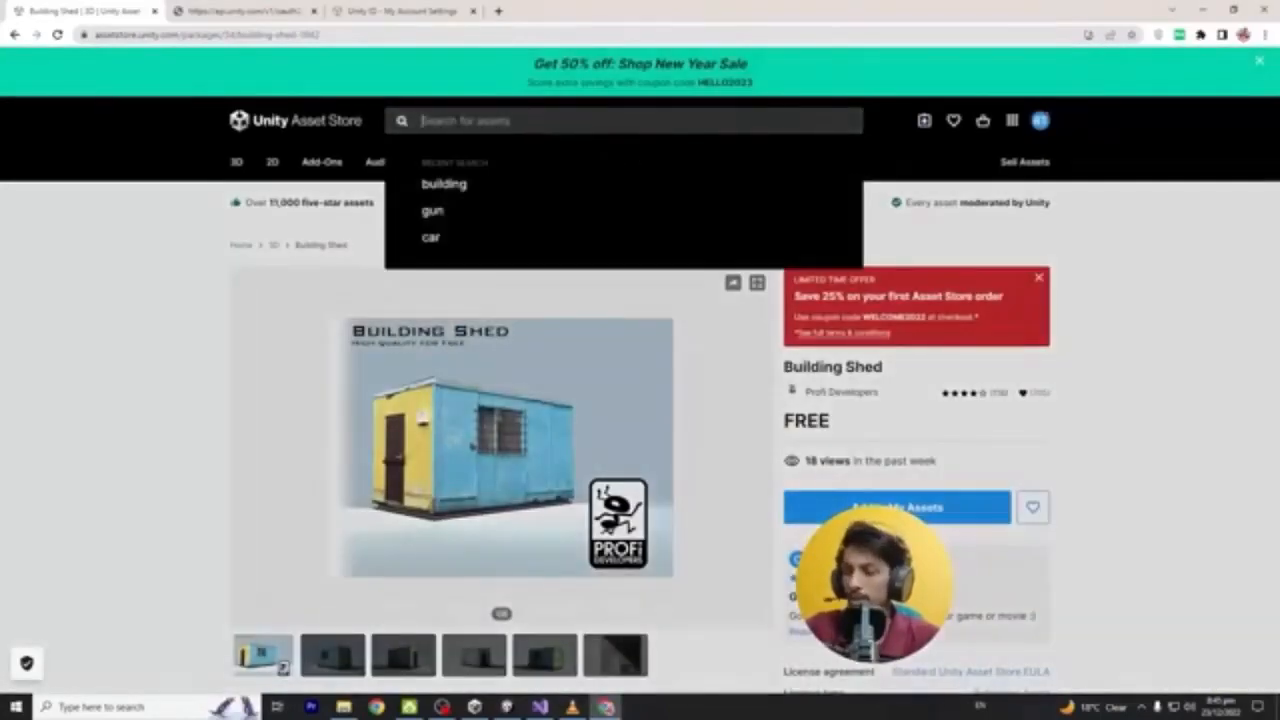
{"action": "type", "text": "trees"}
{"action": "key", "text": "Return"}
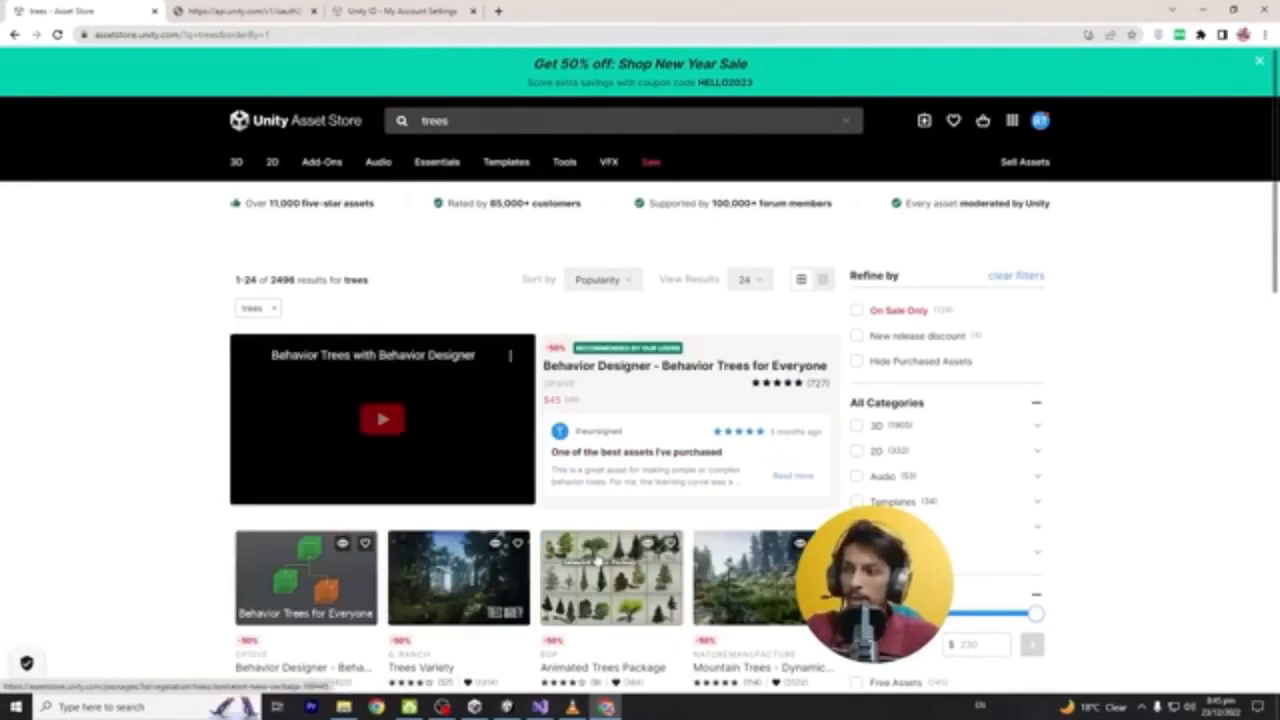
{"action": "scroll", "coordinate": [604, 582], "scroll_direction": "down", "scroll_amount": 1}
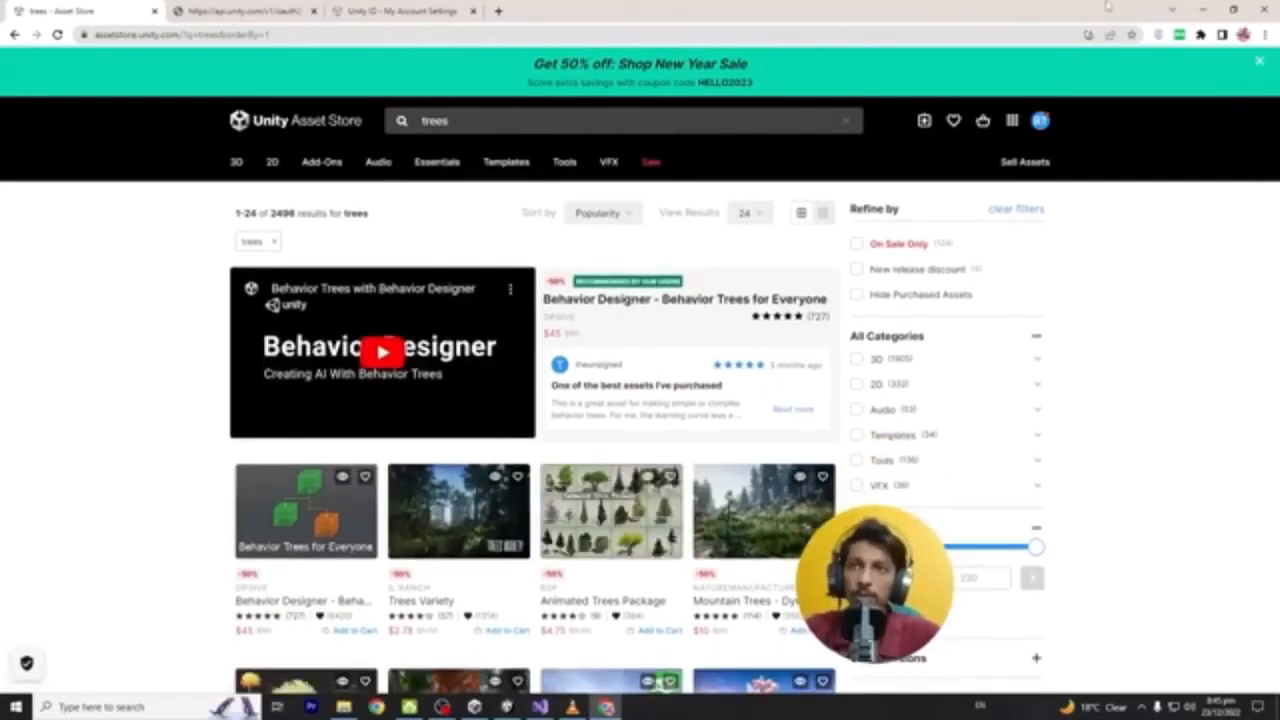
{"action": "left_click", "coordinate": [1203, 9]}
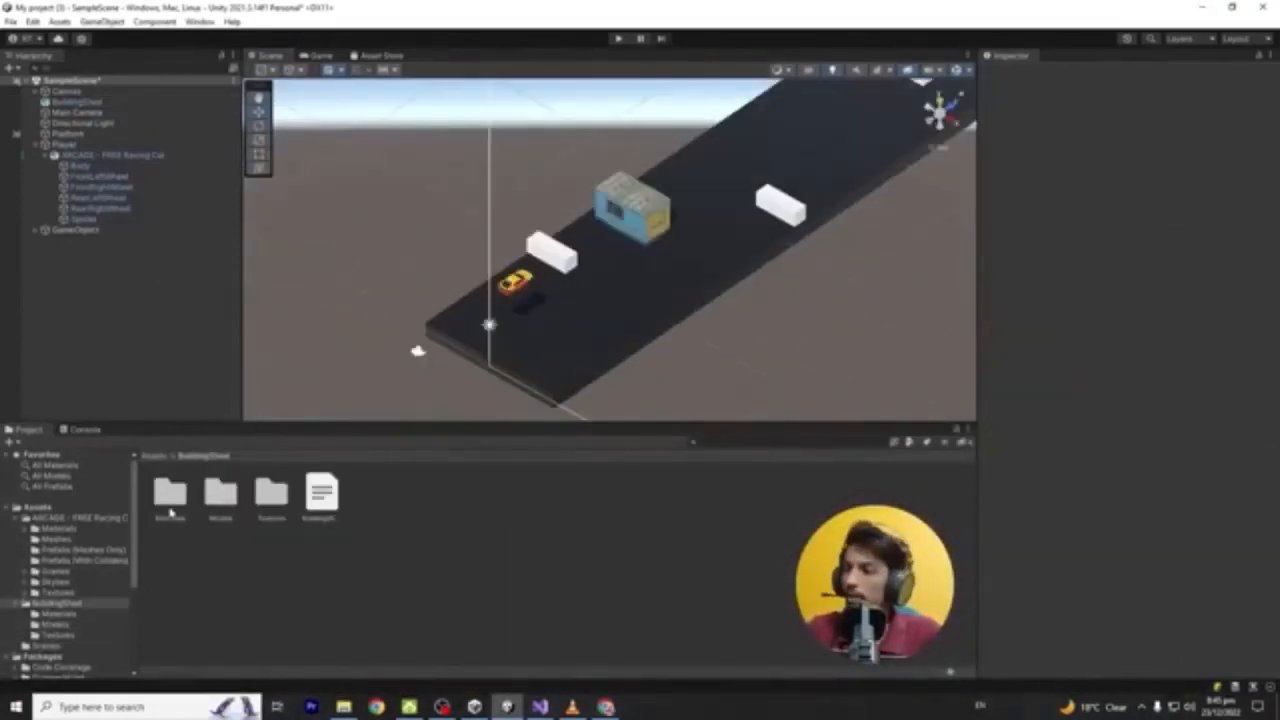
Apply the shed material from the BuildingShed Materials folder to the first Obstacle inside GameObject
{"action": "double_click", "coordinate": [170, 508]}
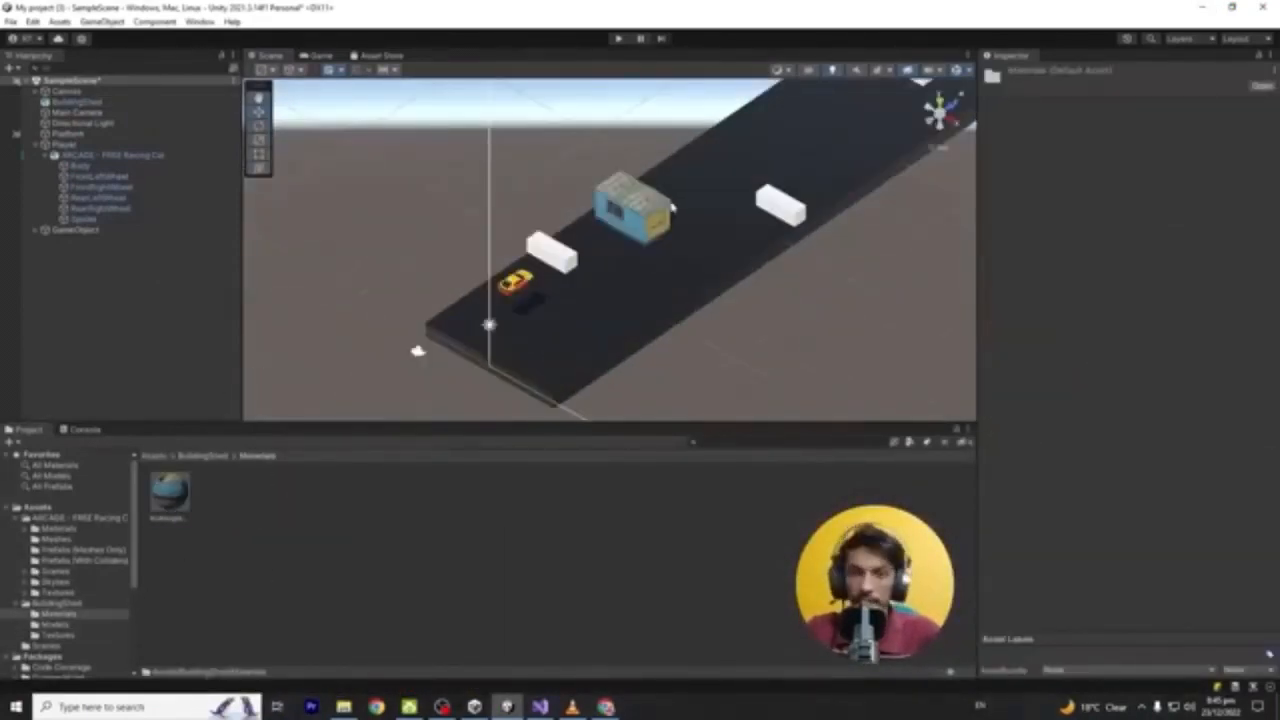
{"action": "scroll", "coordinate": [600, 230], "scroll_direction": "up", "scroll_amount": 3}
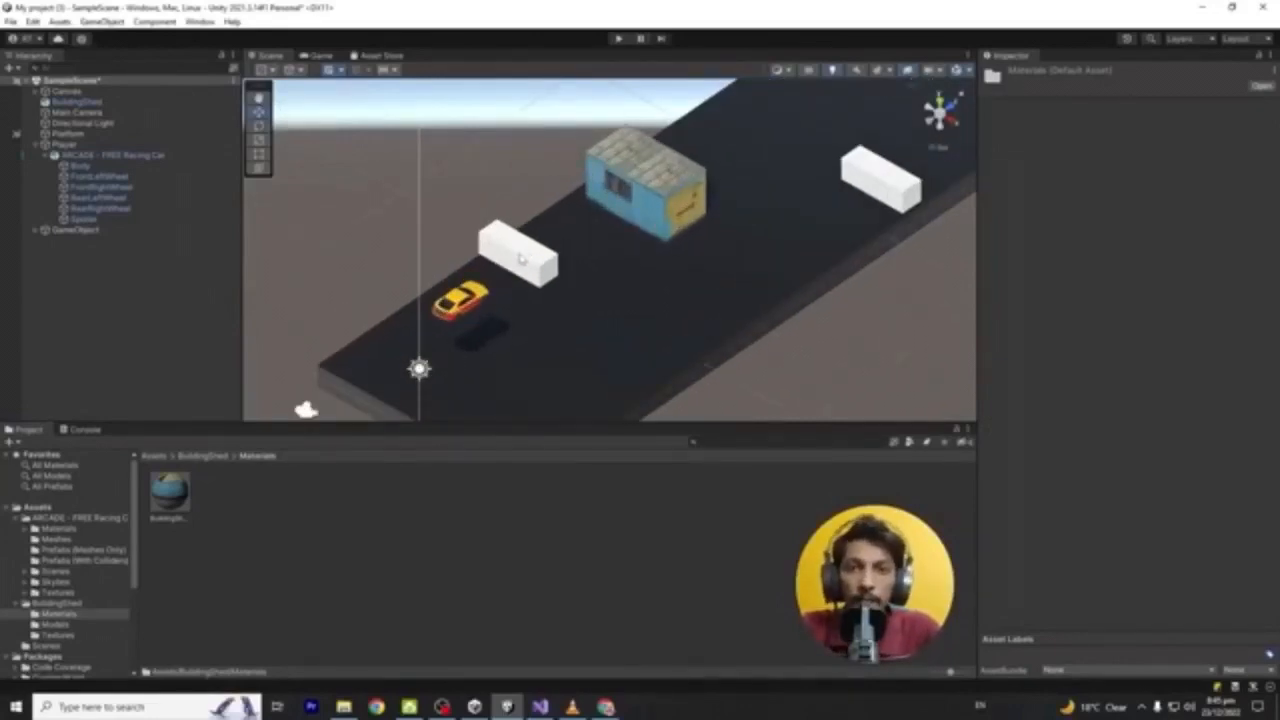
{"action": "left_click_drag", "start_coordinate": [175, 490], "coordinate": [508, 258]}
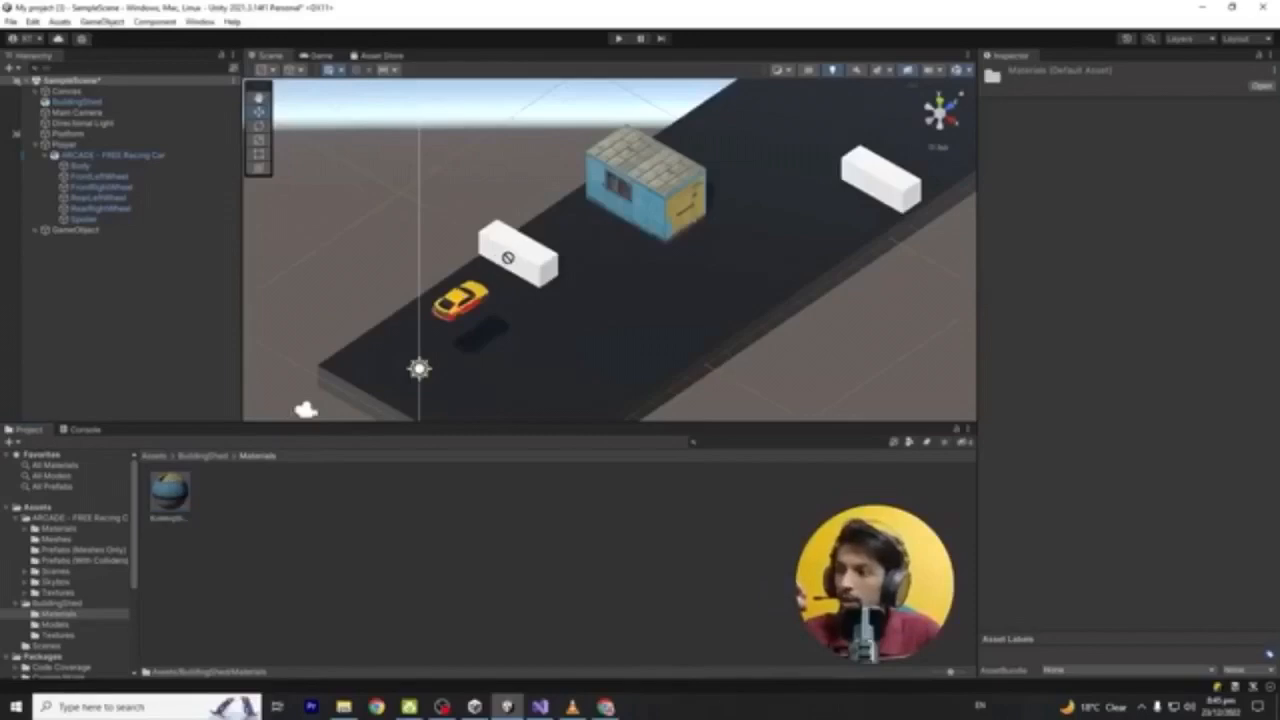
{"action": "left_click", "coordinate": [35, 230]}
{"action": "left_click", "coordinate": [170, 497]}
{"action": "left_click_drag", "start_coordinate": [170, 497], "coordinate": [78, 241]}
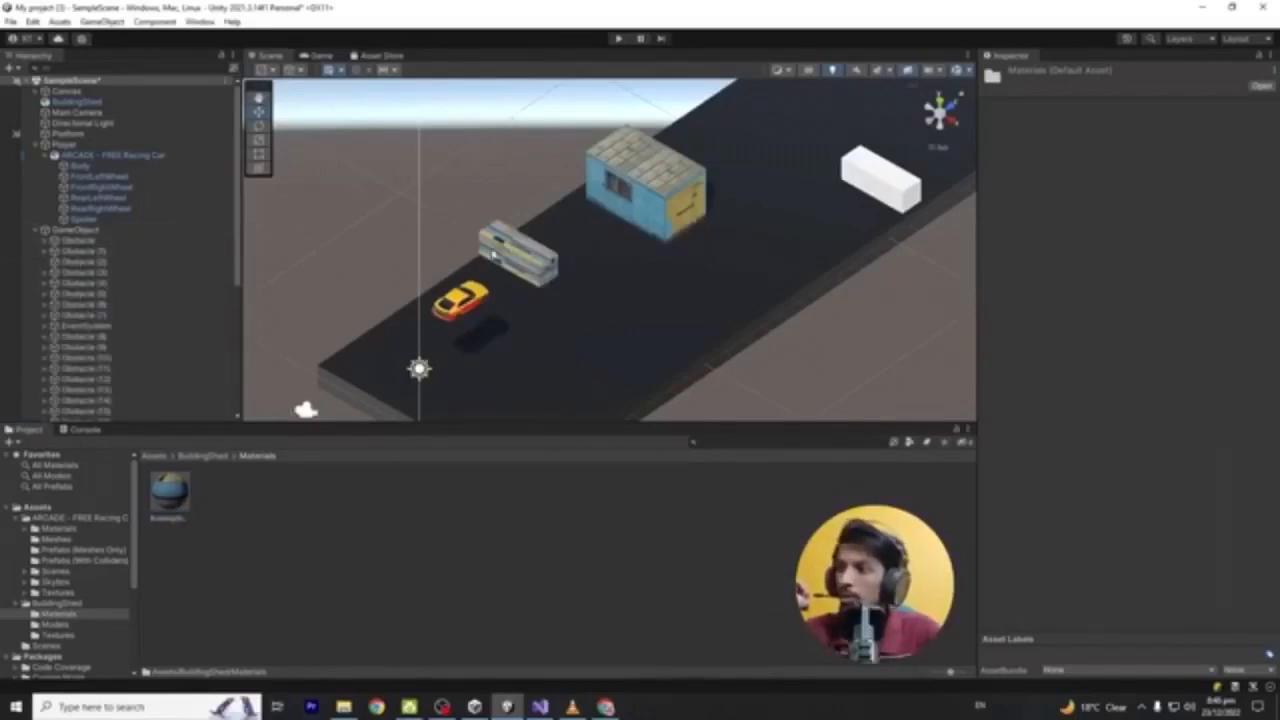
{"action": "scroll", "coordinate": [438, 285], "scroll_direction": "up", "scroll_amount": 3}
{"action": "scroll", "coordinate": [438, 285], "scroll_direction": "up", "scroll_amount": 2}
{"action": "middle_click_drag", "start_coordinate": [590, 268], "coordinate": [866, 253]}
{"action": "left_click_drag", "start_coordinate": [866, 253], "coordinate": [890, 268], "text": "alt"}
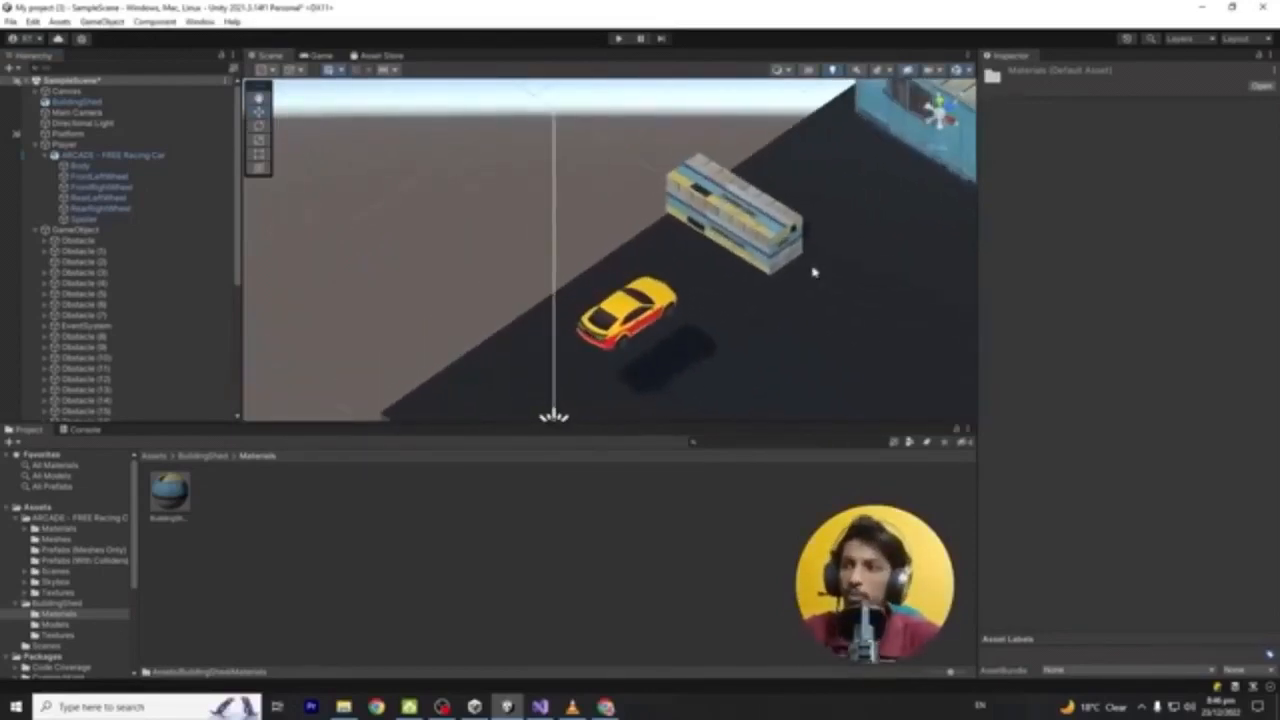
Try to enlarge the textured obstacle near the car, with a Z scale of 2.13 and a greater Y scale, and raise it
{"action": "left_click", "coordinate": [752, 237]}
{"action": "left_click_drag", "start_coordinate": [868, 225], "coordinate": [942, 196], "text": "alt"}
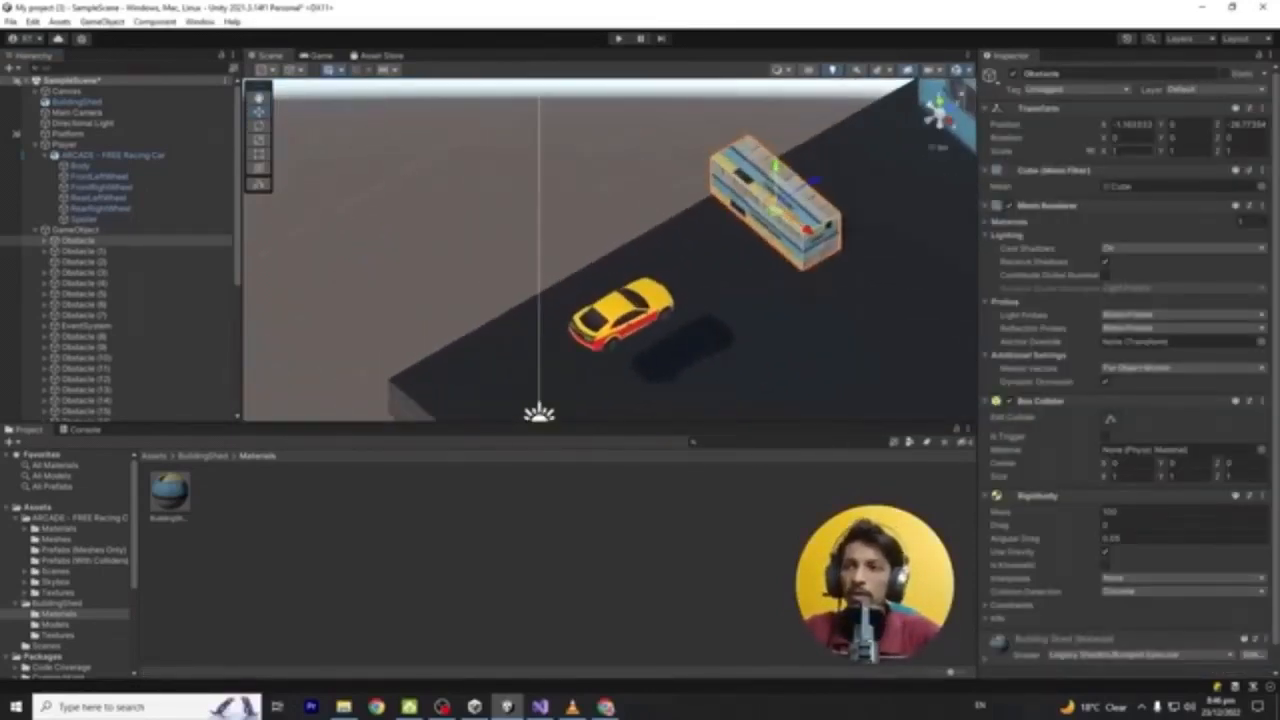
{"action": "left_click_drag", "start_coordinate": [1107, 154], "coordinate": [1123, 154]}
{"action": "left_click_drag", "start_coordinate": [1162, 152], "coordinate": [1189, 151]}
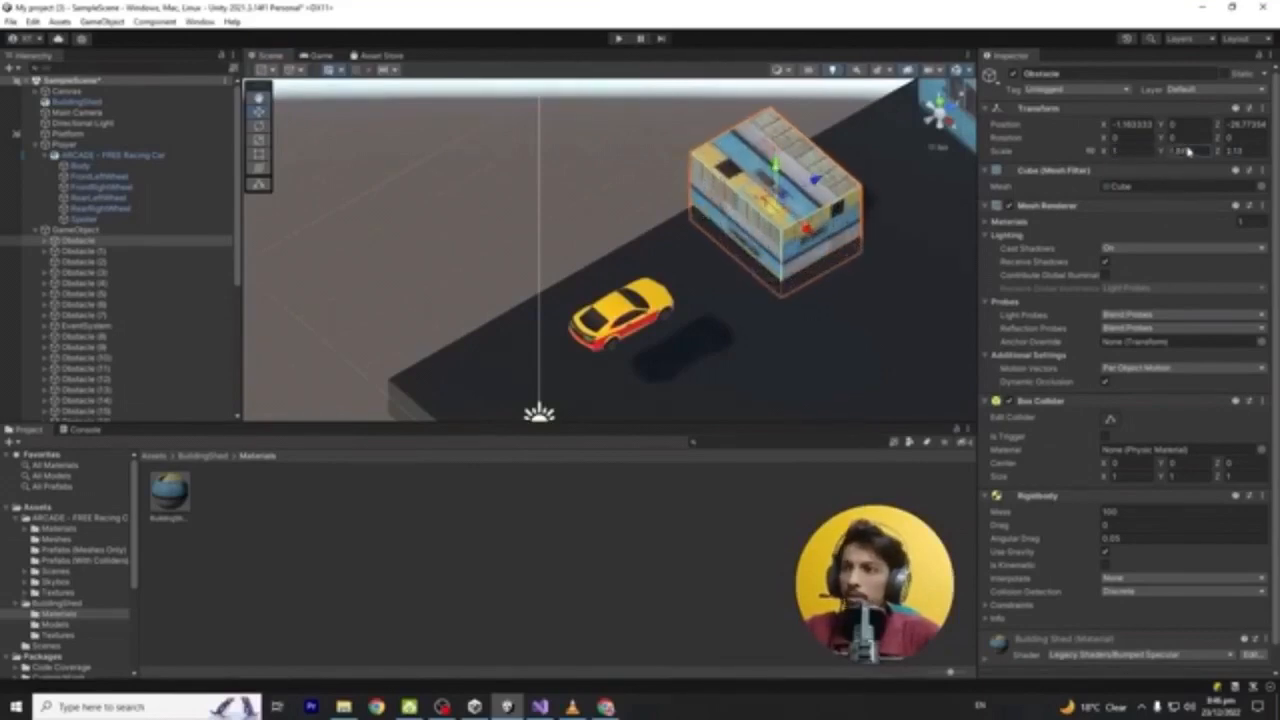
{"action": "left_click_drag", "start_coordinate": [776, 174], "coordinate": [782, 137]}
{"action": "left_click_drag", "start_coordinate": [777, 205], "coordinate": [790, 240], "text": "alt"}
{"action": "scroll", "coordinate": [781, 222], "scroll_direction": "down", "scroll_amount": 3}
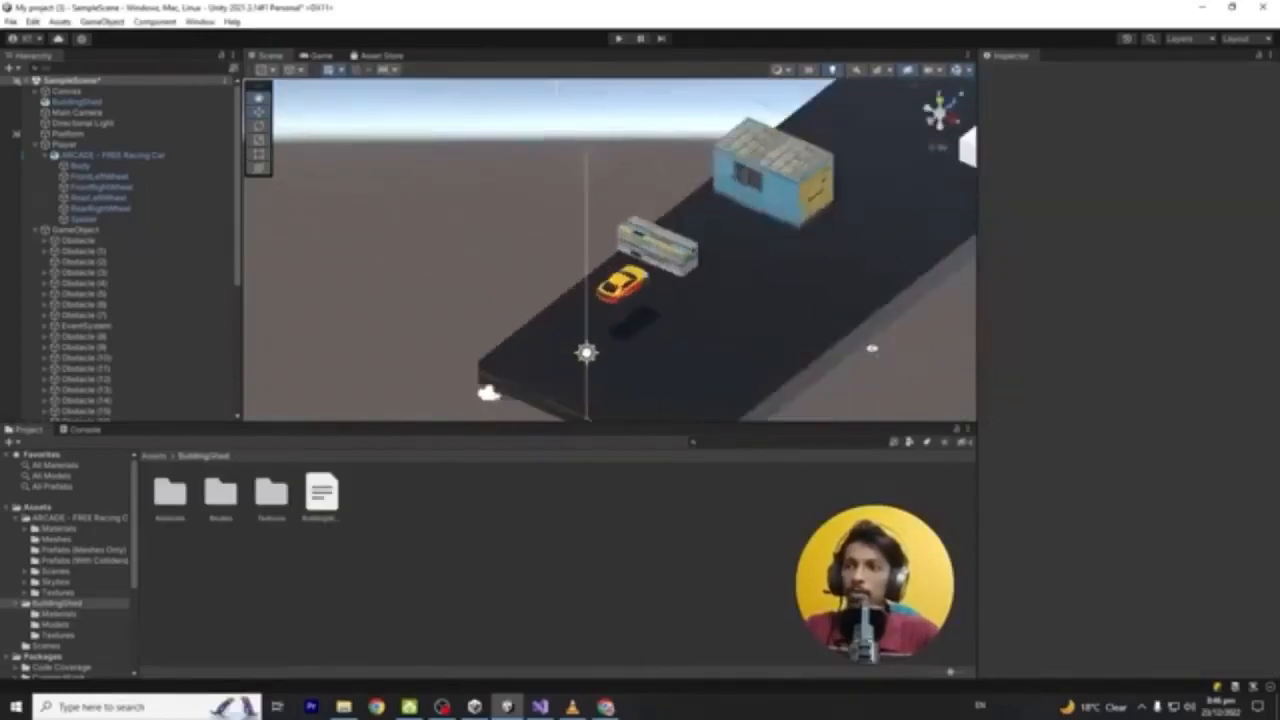
Switch to the Unity Asset Store in the browser and list only the free assets in the Audio category
{"action": "left_click_drag", "start_coordinate": [872, 348], "coordinate": [857, 344], "text": "alt"}
{"action": "right_click_drag", "start_coordinate": [762, 365], "coordinate": [891, 297]}
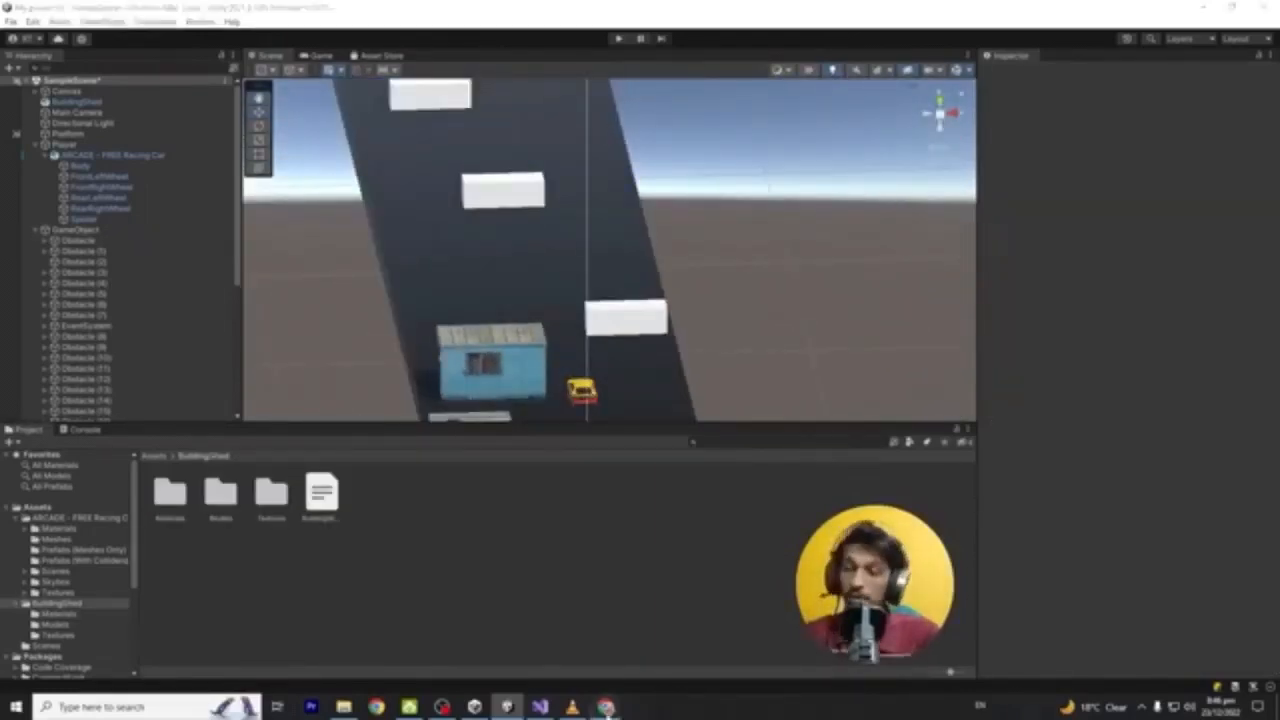
{"action": "left_click", "coordinate": [605, 706]}
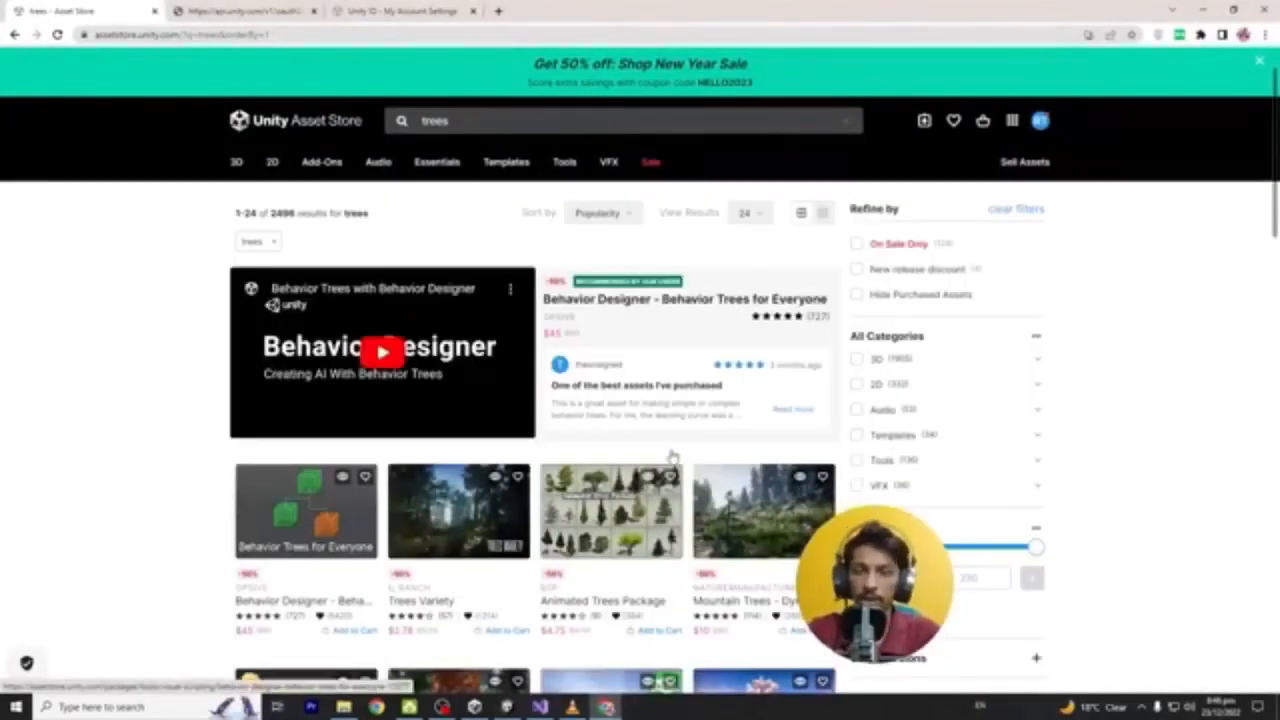
{"action": "left_click", "coordinate": [379, 162]}
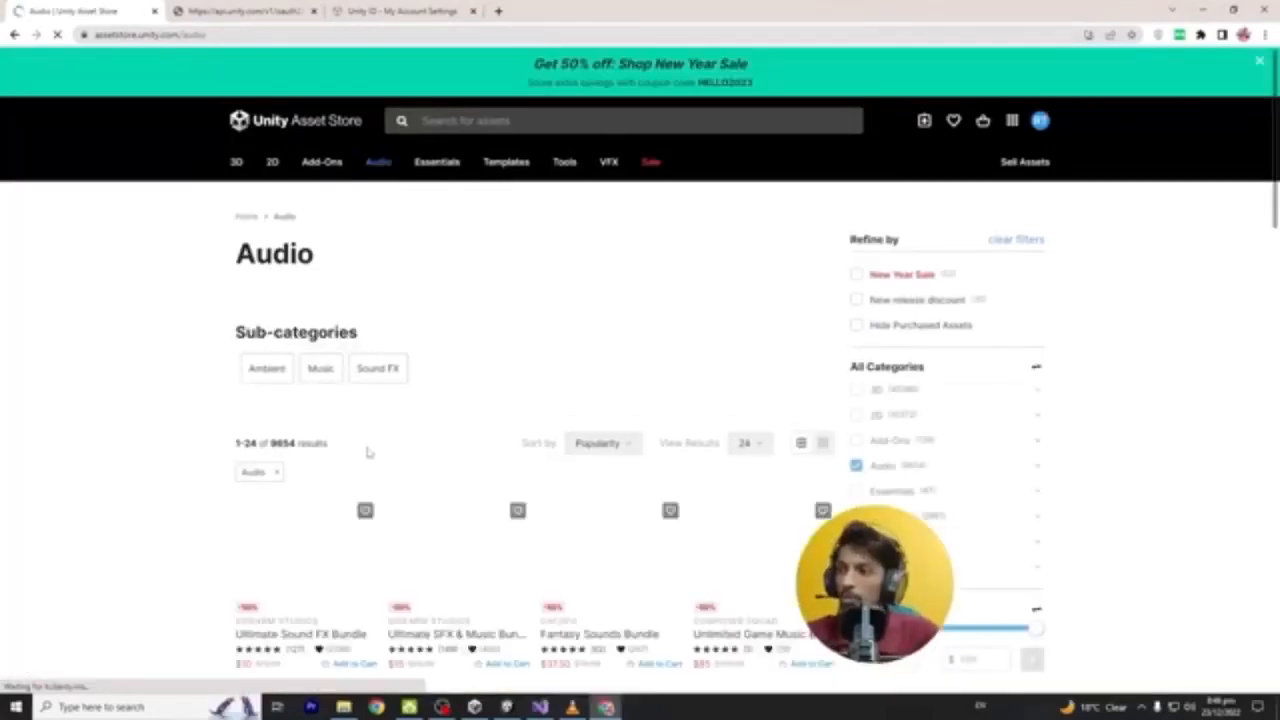
{"action": "scroll", "coordinate": [367, 452], "scroll_direction": "down", "scroll_amount": 3}
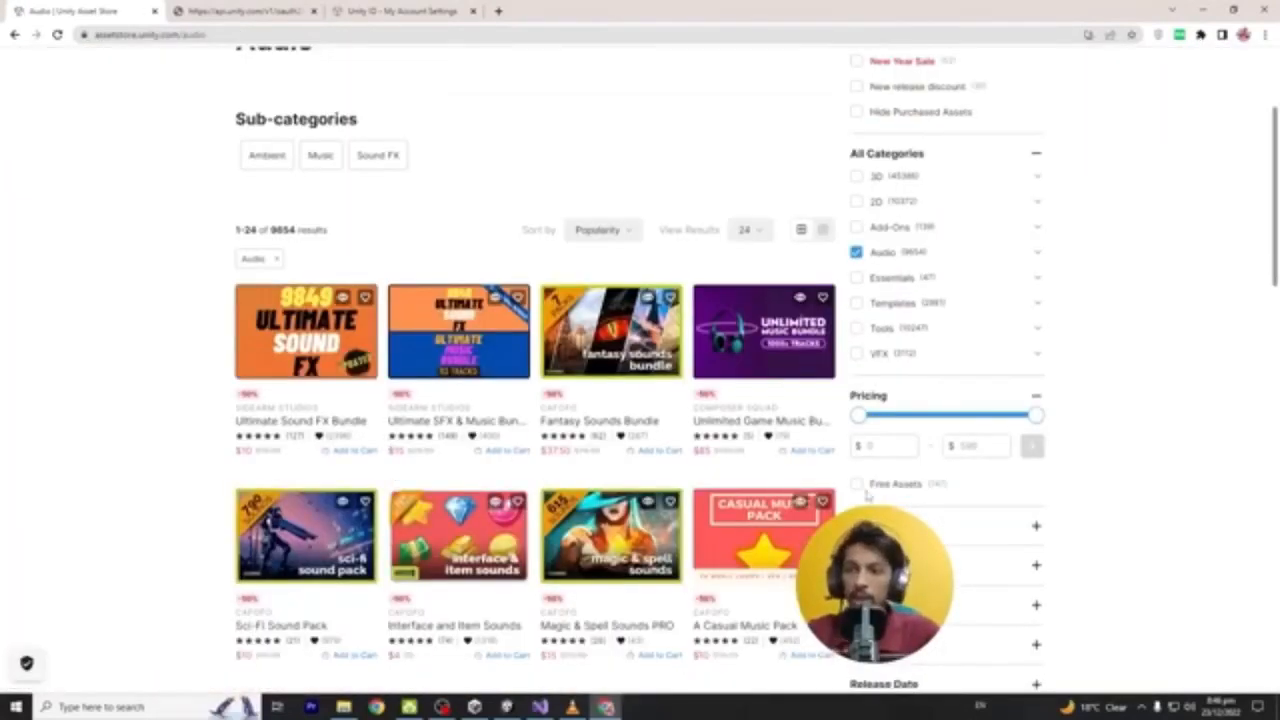
{"action": "left_click", "coordinate": [857, 486]}
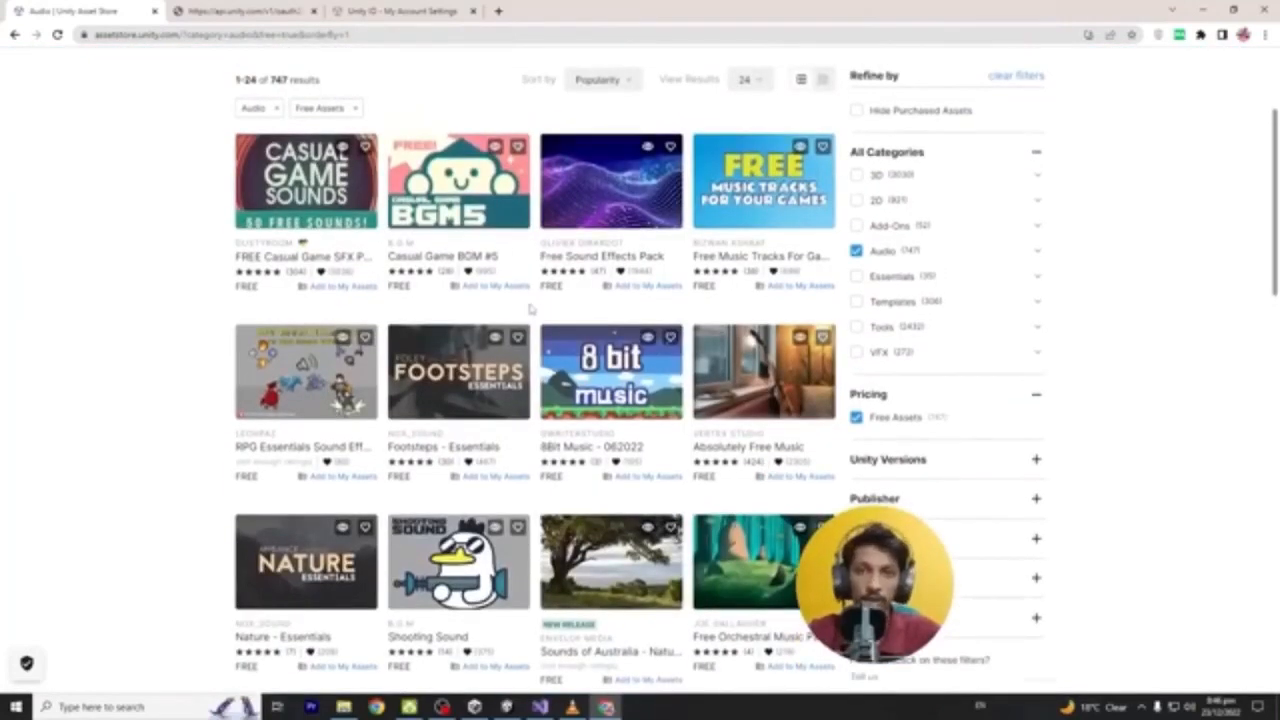
View the FREE Casual Game SFX Pack page, return to the free audio list and look over it
{"action": "left_click", "coordinate": [340, 258]}
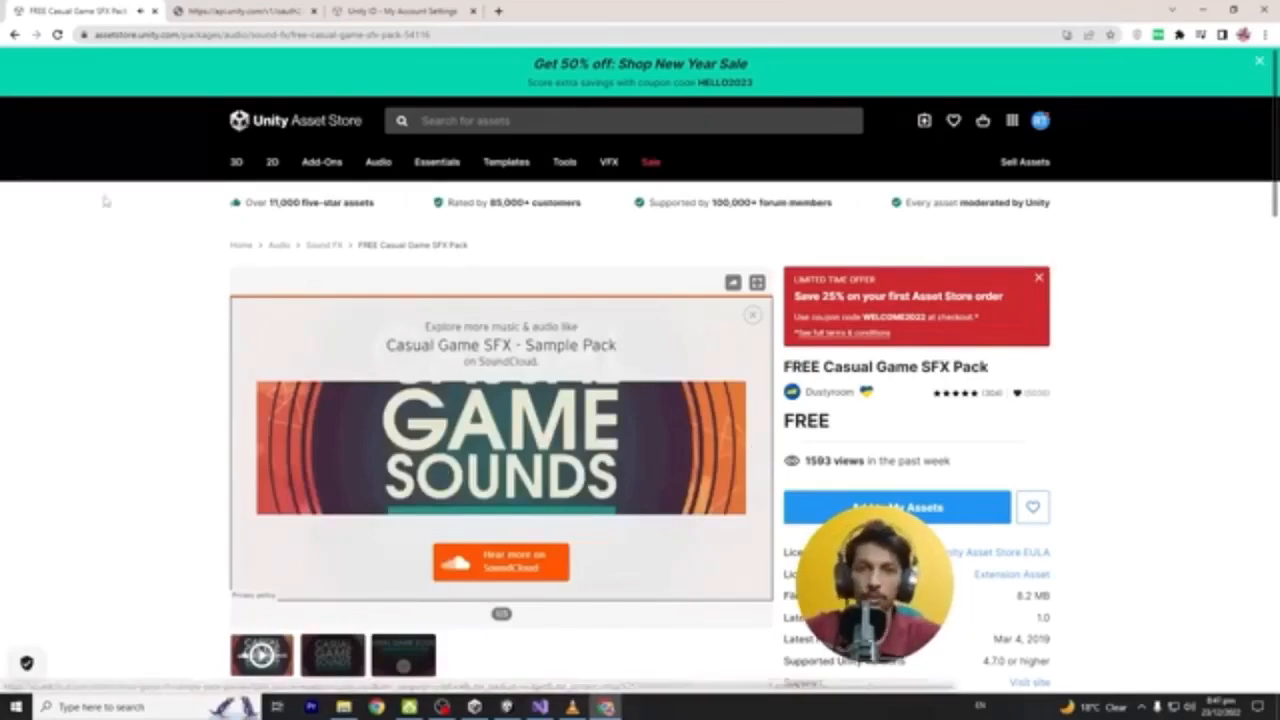
{"action": "left_click", "coordinate": [15, 35]}
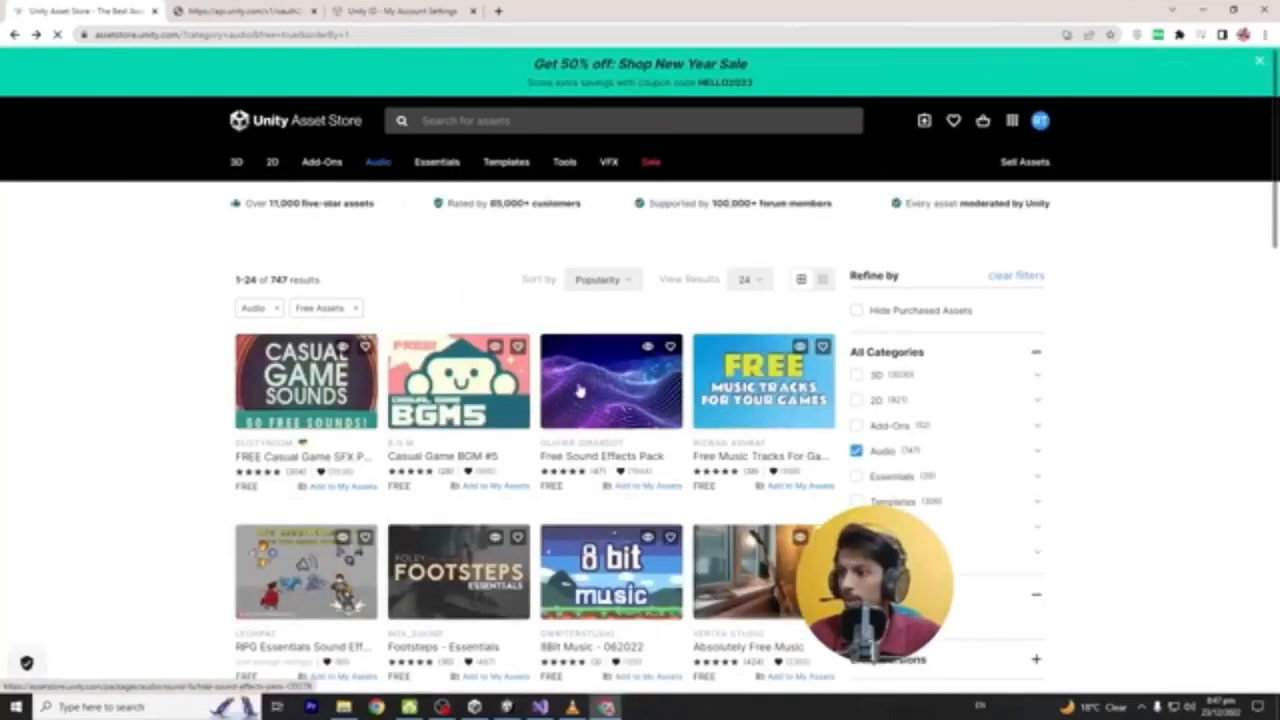
{"action": "scroll", "coordinate": [736, 521], "scroll_direction": "down", "scroll_amount": 1}
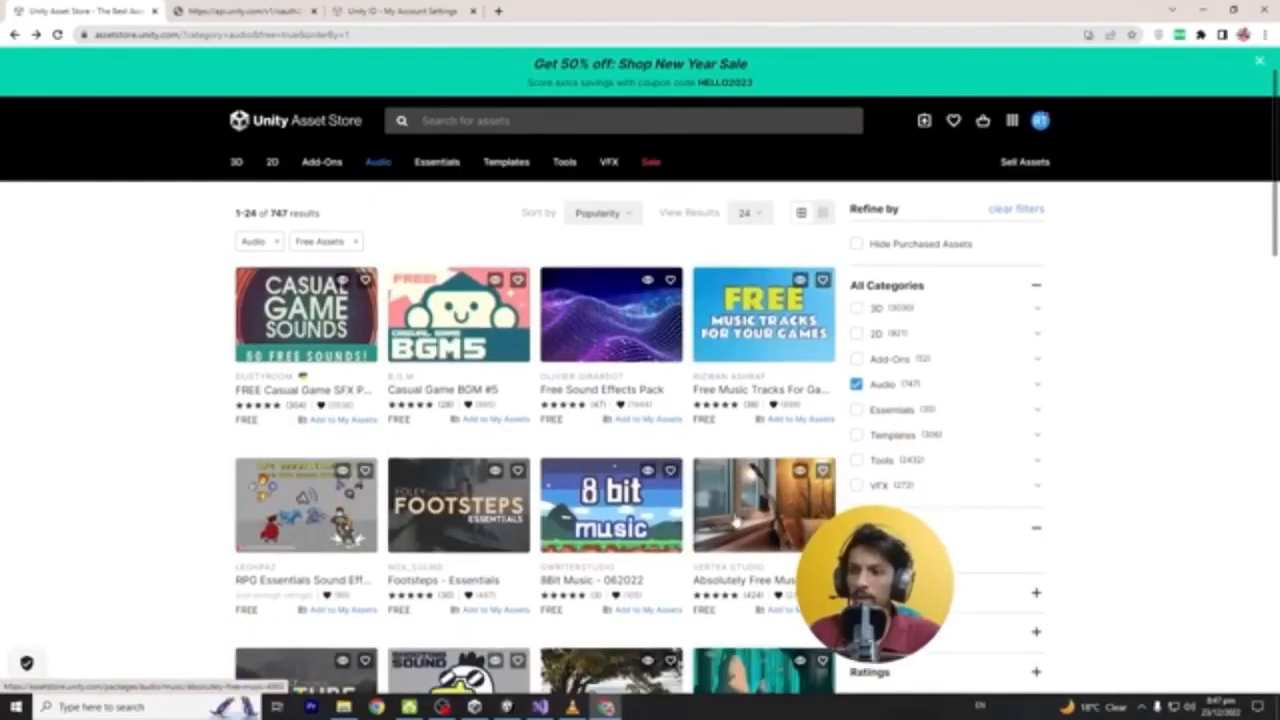
{"action": "scroll", "coordinate": [736, 521], "scroll_direction": "up", "scroll_amount": 1}
{"action": "mouse_move", "coordinate": [423, 163]}
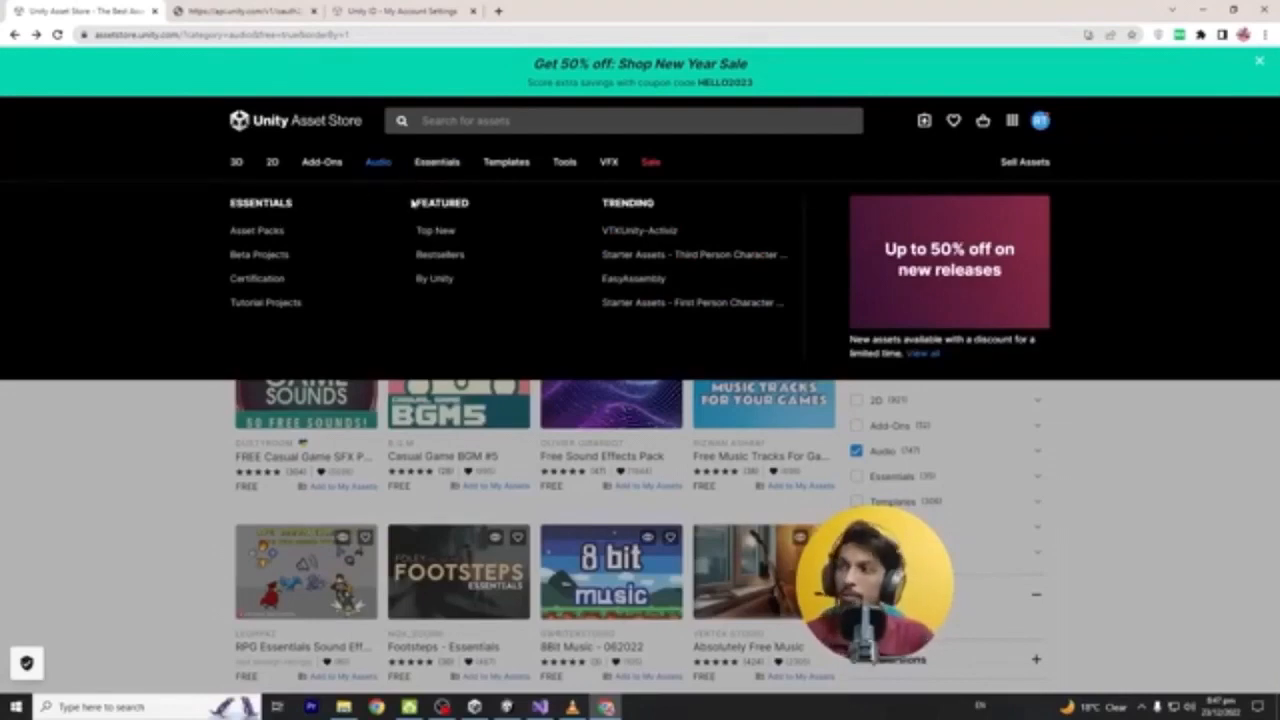
Browse the Asset Store's Templates category and limit it to free assets
{"action": "left_click", "coordinate": [516, 172]}
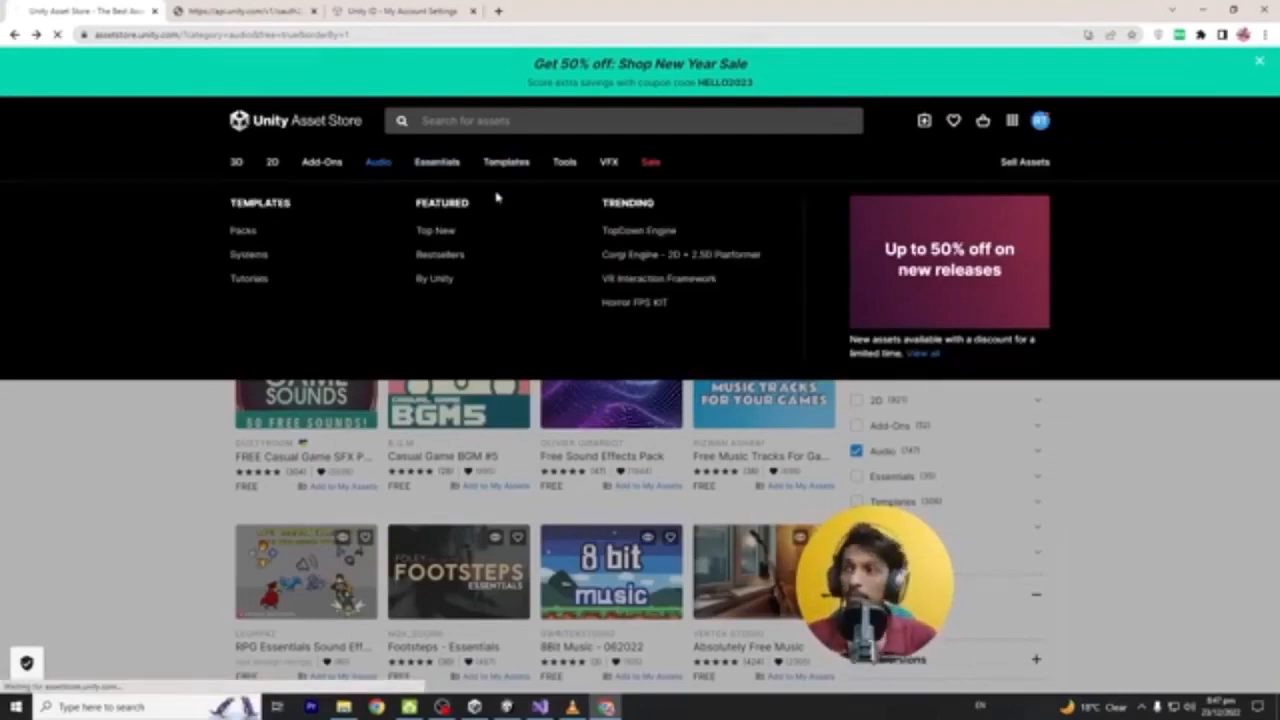
{"action": "scroll", "coordinate": [450, 350], "scroll_direction": "down", "scroll_amount": 2}
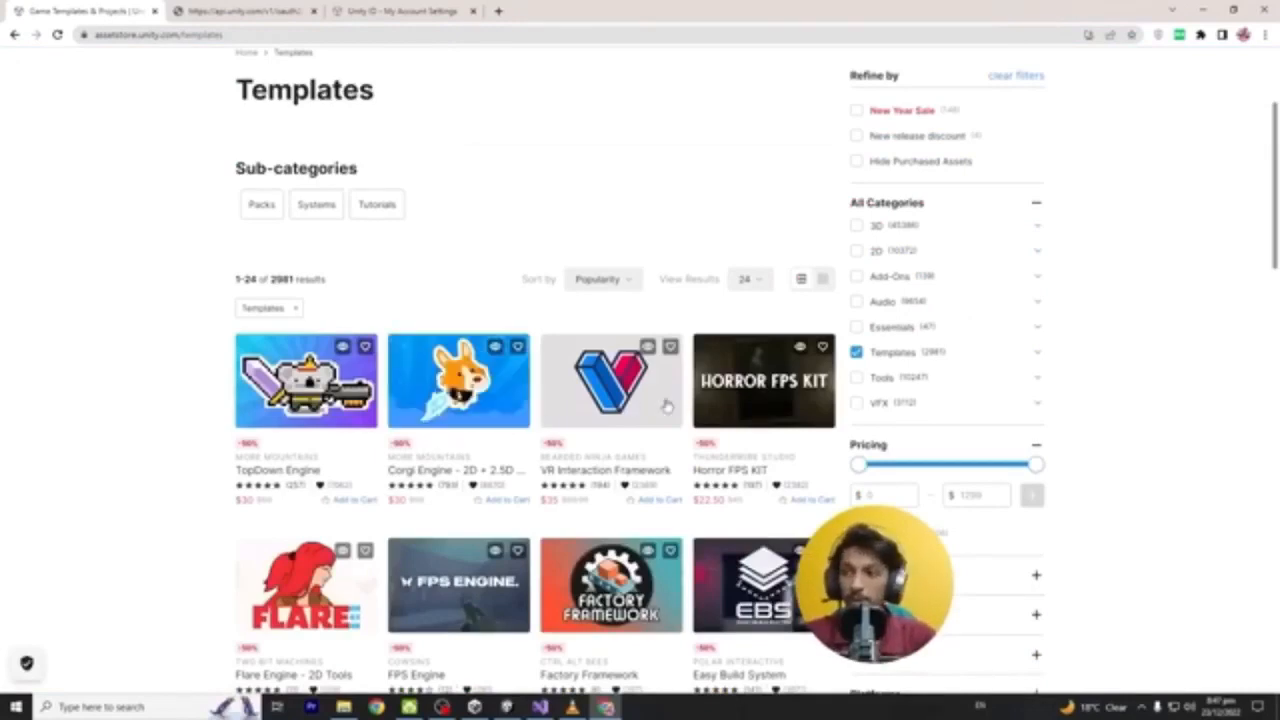
{"action": "scroll", "coordinate": [700, 390], "scroll_direction": "down", "scroll_amount": 2}
{"action": "scroll", "coordinate": [838, 371], "scroll_direction": "up", "scroll_amount": 1}
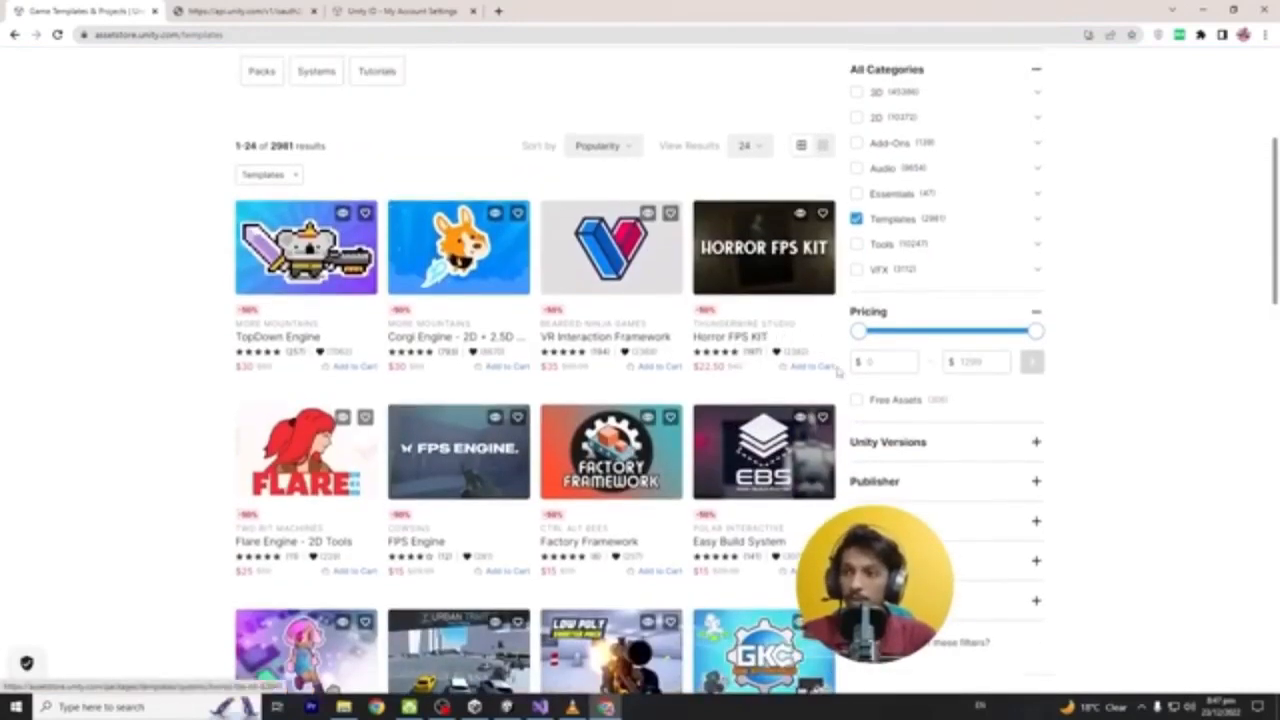
{"action": "left_click", "coordinate": [856, 399]}
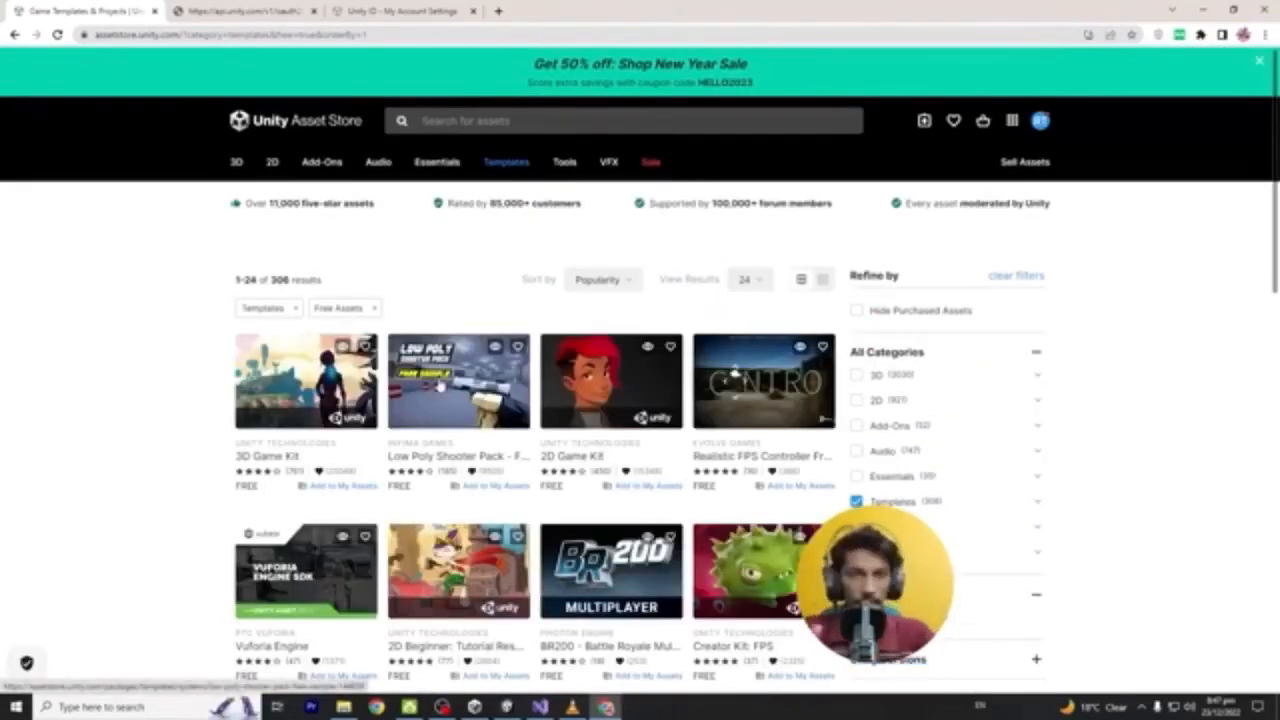
Open the Low Poly Shooter Pack - Free Sample page and view its preview images of the guns and player controller
{"action": "left_click", "coordinate": [454, 408]}
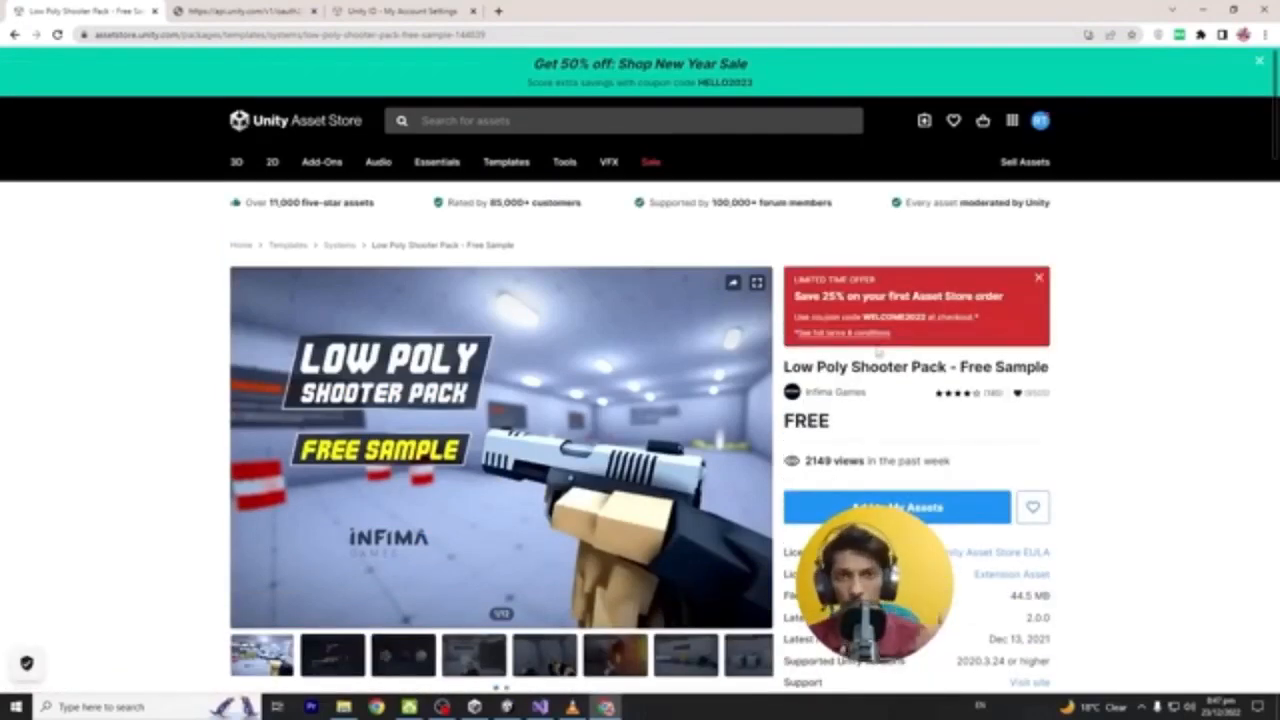
{"action": "scroll", "coordinate": [879, 352], "scroll_direction": "down", "scroll_amount": 1}
{"action": "left_click", "coordinate": [532, 557]}
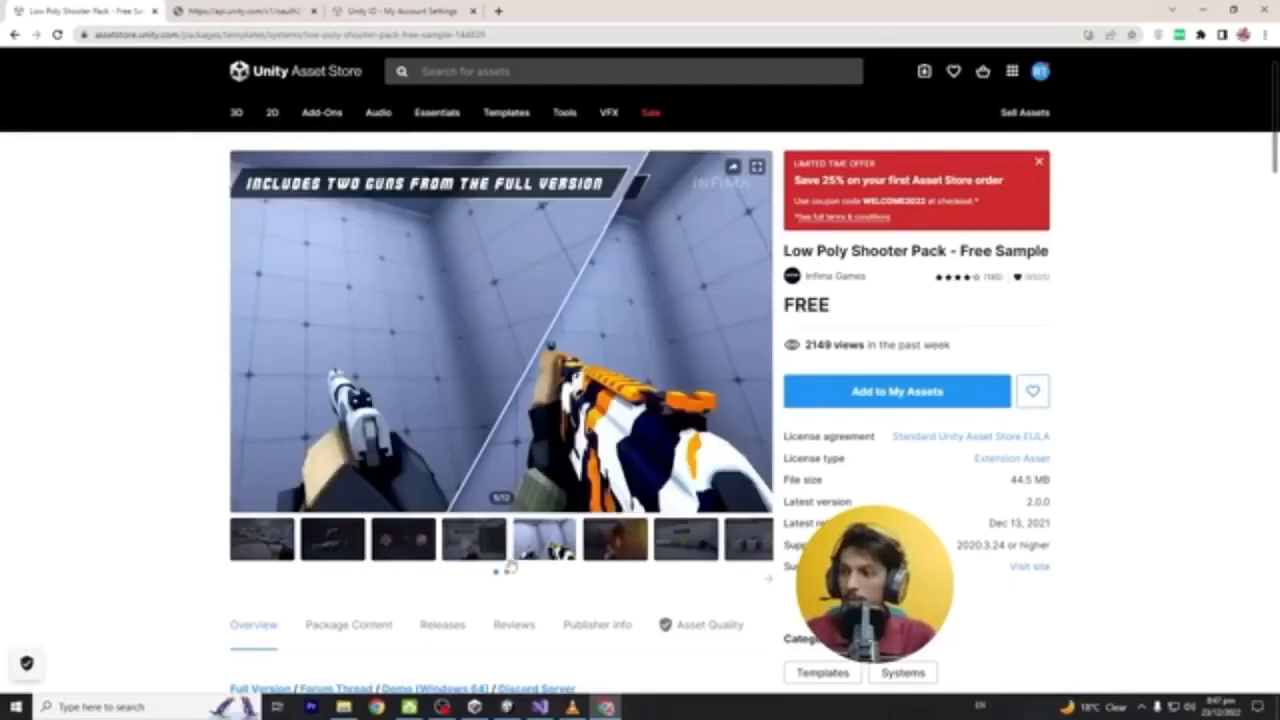
{"action": "left_click", "coordinate": [488, 559]}
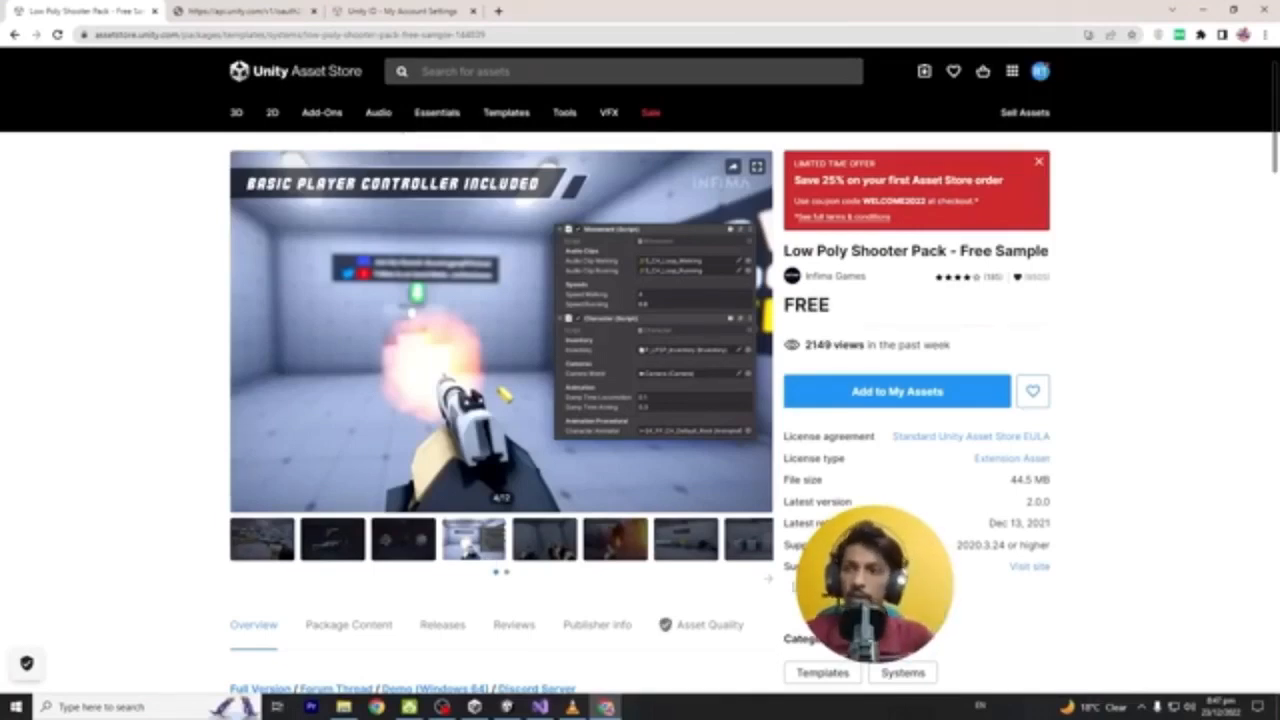
Add the Low Poly Shooter Pack - Free Sample to My Assets, accepting the Asset Store terms
{"action": "left_click", "coordinate": [900, 395]}
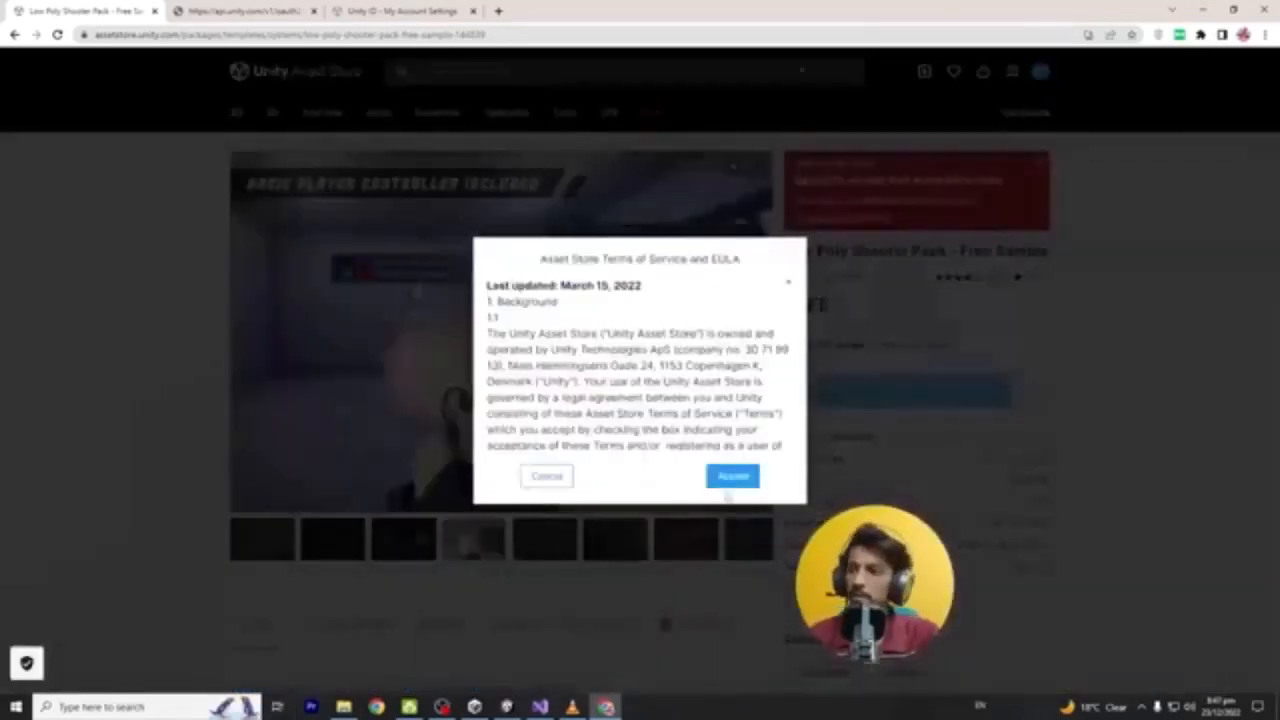
{"action": "left_click", "coordinate": [732, 474]}
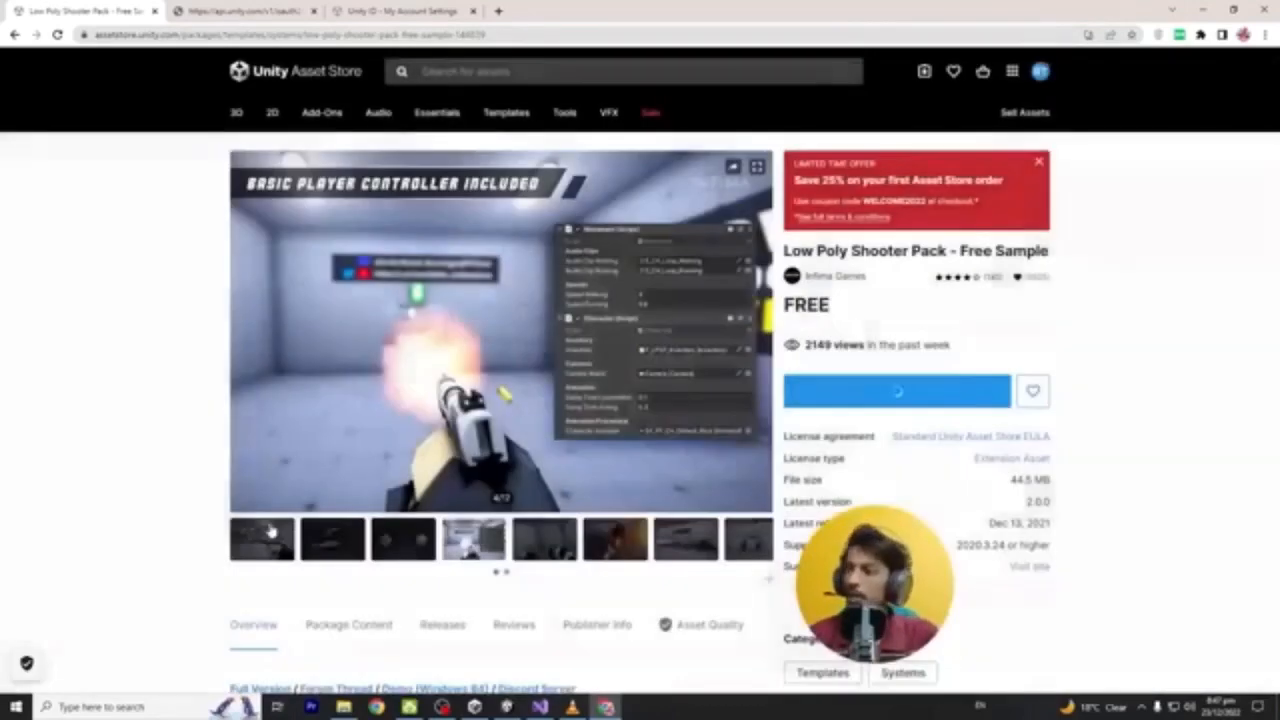
{"action": "left_click", "coordinate": [507, 707]}
{"action": "left_click_drag", "start_coordinate": [686, 292], "coordinate": [623, 385], "text": "alt"}
{"action": "scroll", "coordinate": [623, 385], "scroll_direction": "down", "scroll_amount": 5}
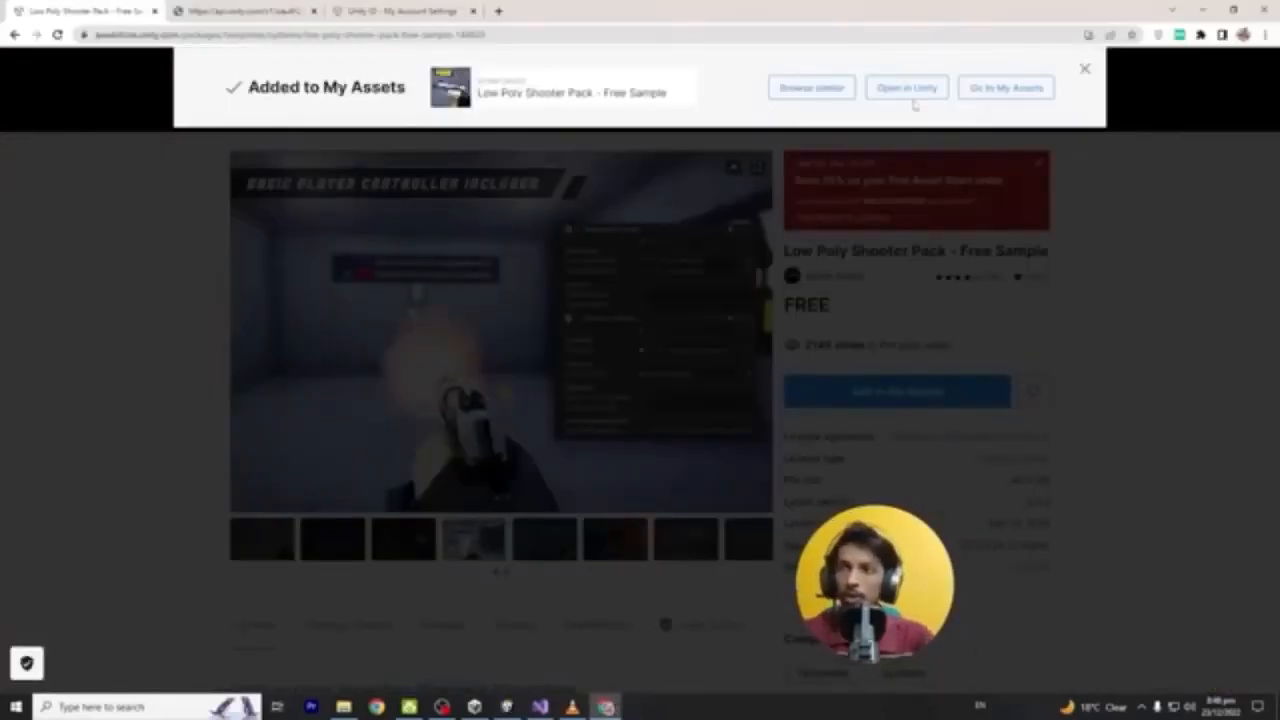
Open the shooter pack in the Unity Editor and import it by switching to a temporary project
{"action": "left_click", "coordinate": [912, 96]}
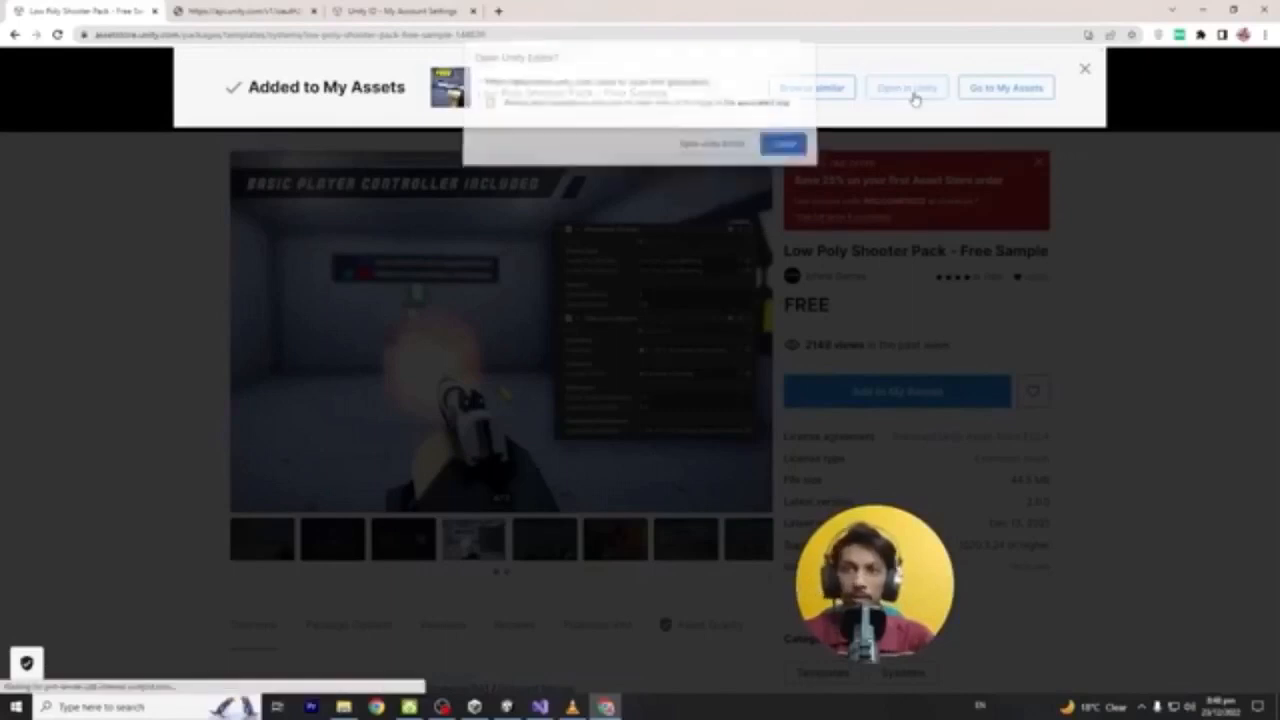
{"action": "left_click", "coordinate": [711, 147]}
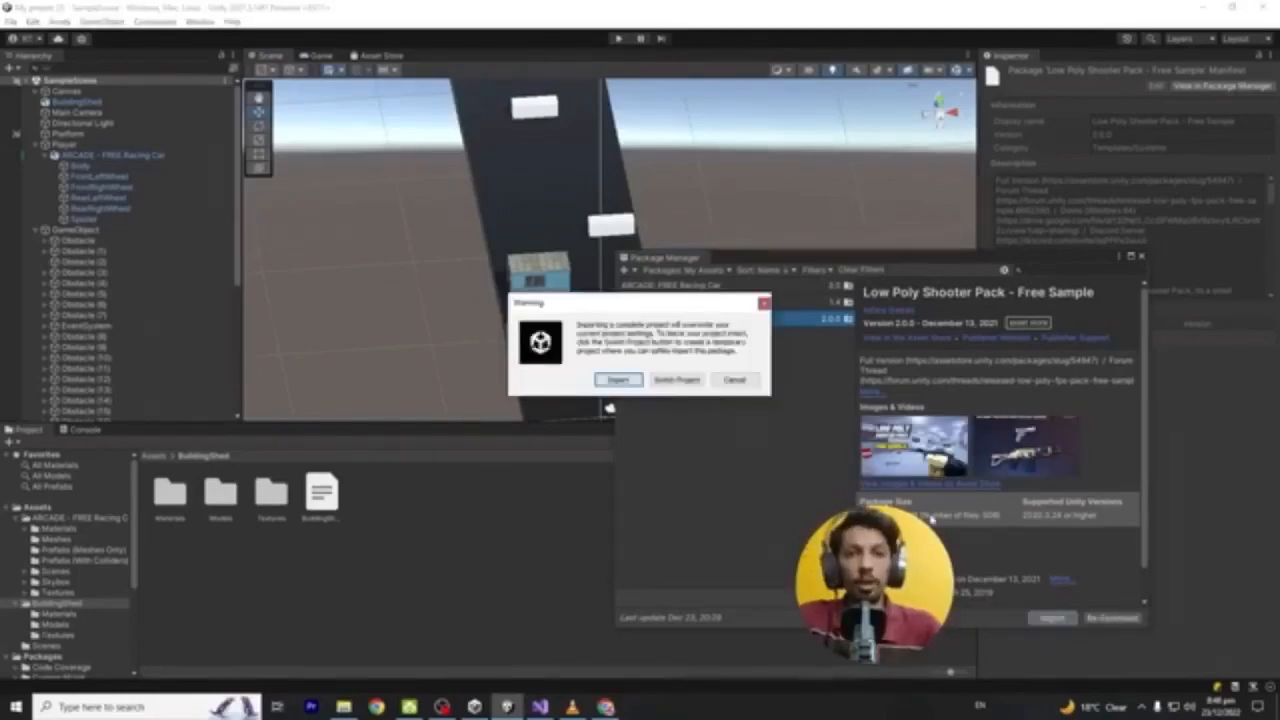
{"action": "left_click", "coordinate": [682, 384]}
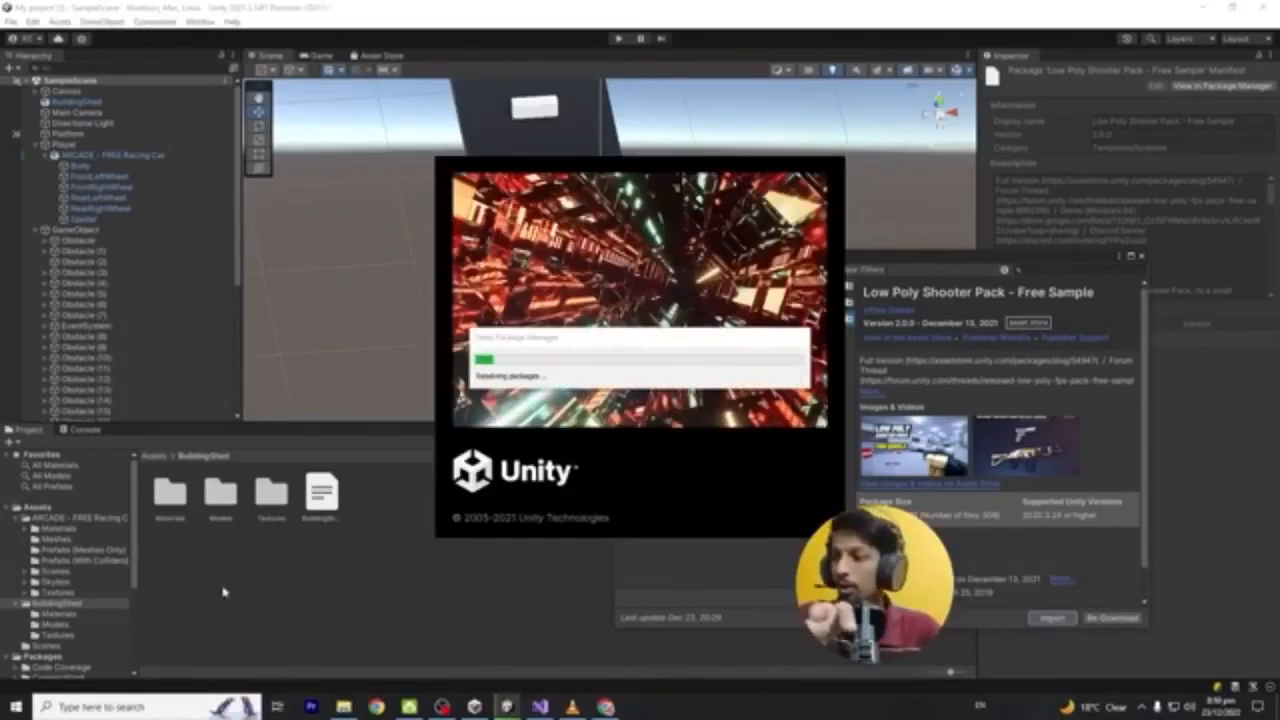
Return to the free templates list in the browser and look through the other available kits and controllers
{"action": "left_click", "coordinate": [605, 707]}
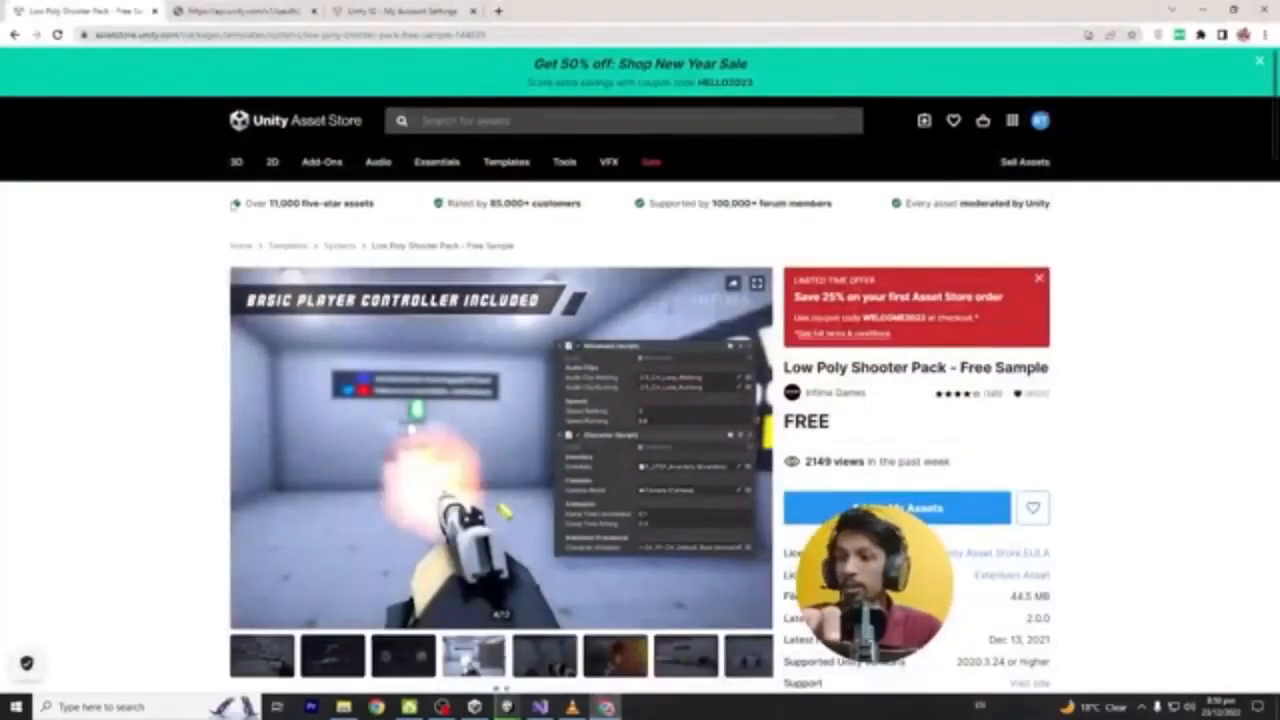
{"action": "left_click", "coordinate": [16, 35]}
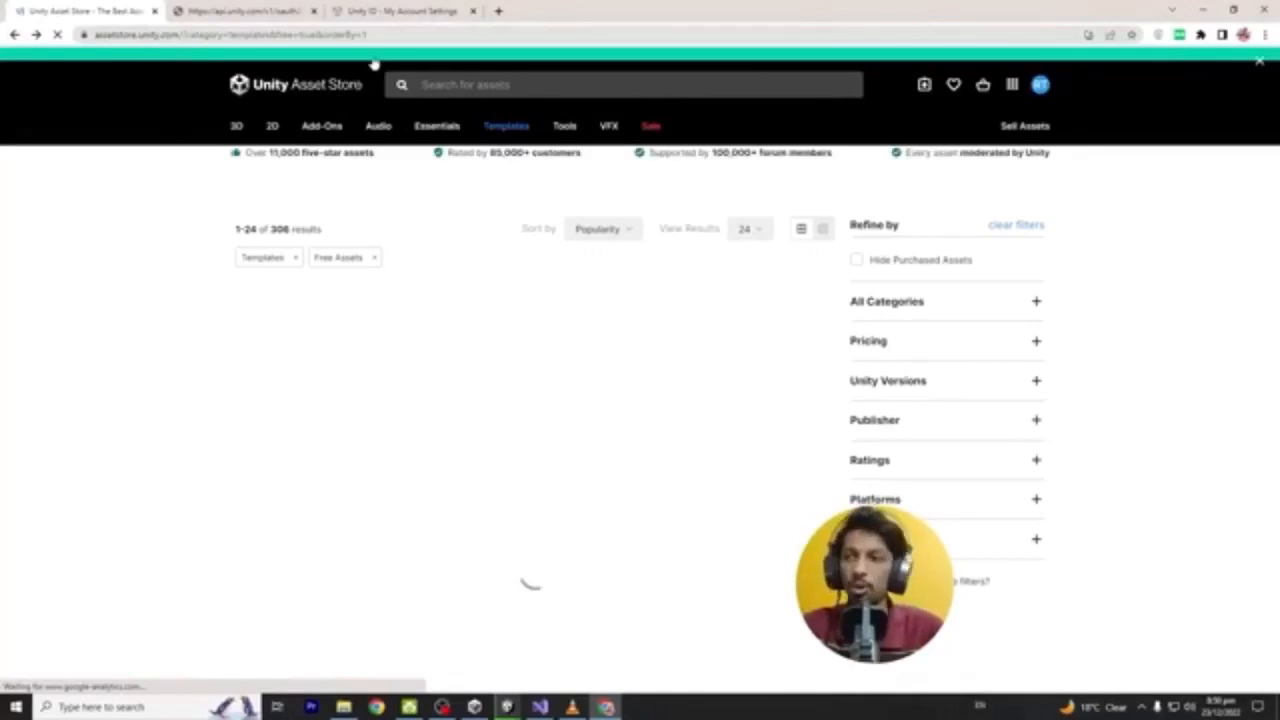
{"action": "scroll", "coordinate": [806, 289], "scroll_direction": "down", "scroll_amount": 2}
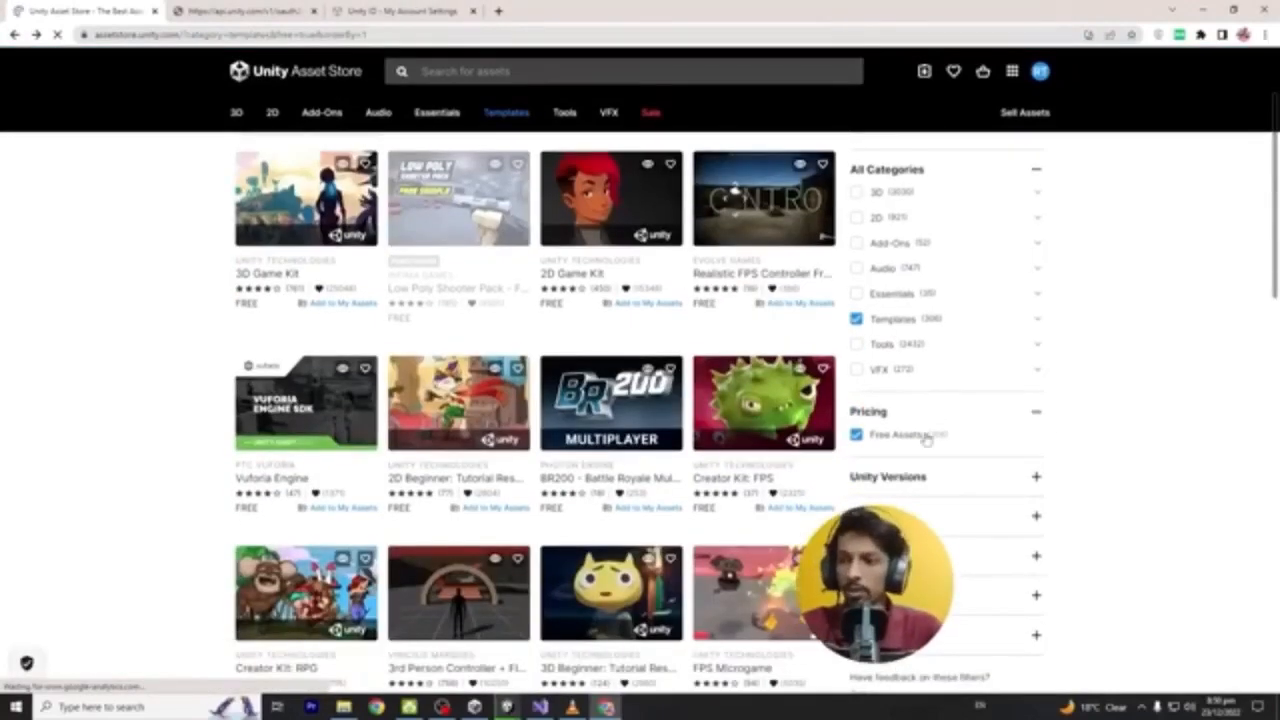
{"action": "scroll", "coordinate": [505, 372], "scroll_direction": "down", "scroll_amount": 6}
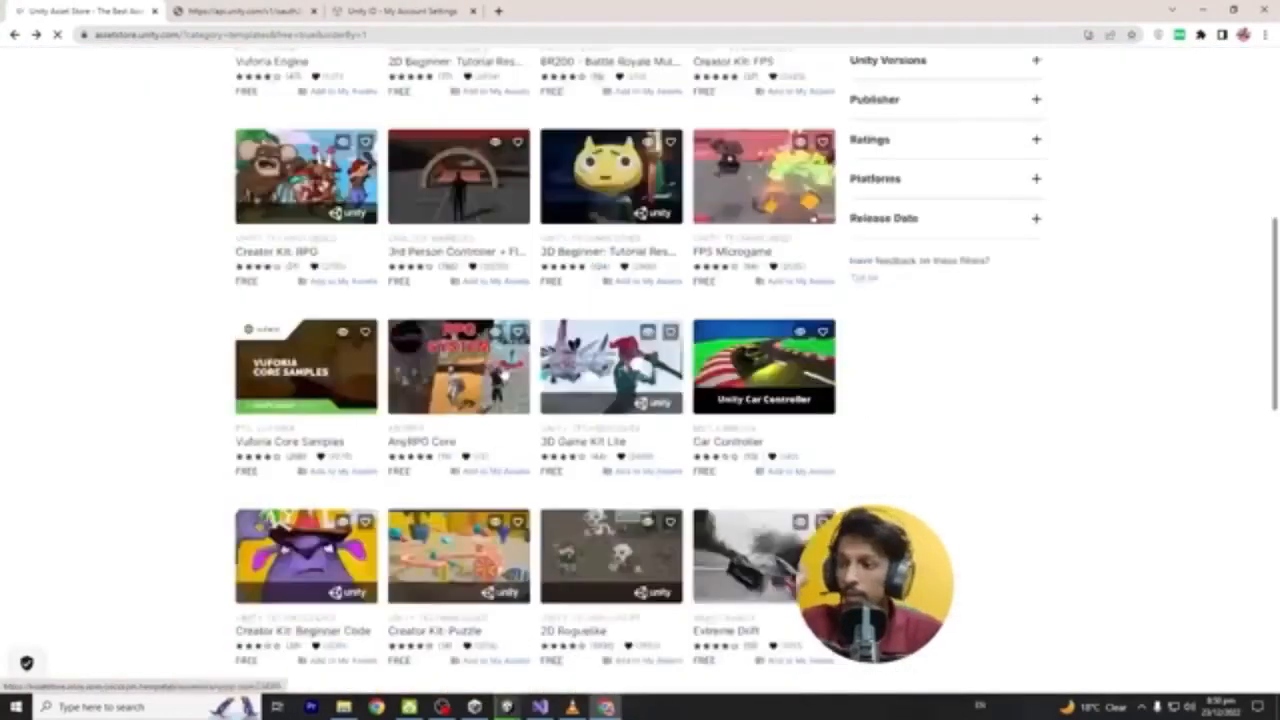
{"action": "scroll", "coordinate": [505, 372], "scroll_direction": "down", "scroll_amount": 2}
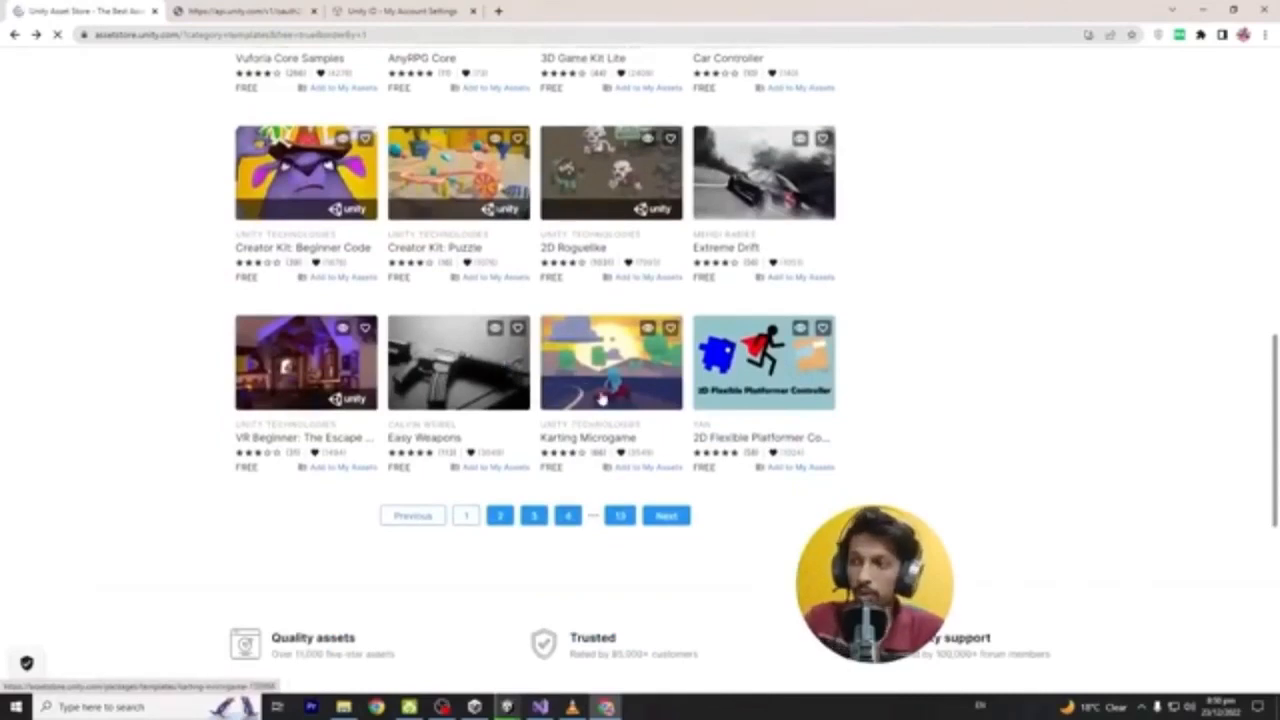
{"action": "scroll", "coordinate": [606, 385], "scroll_direction": "up", "scroll_amount": 2}
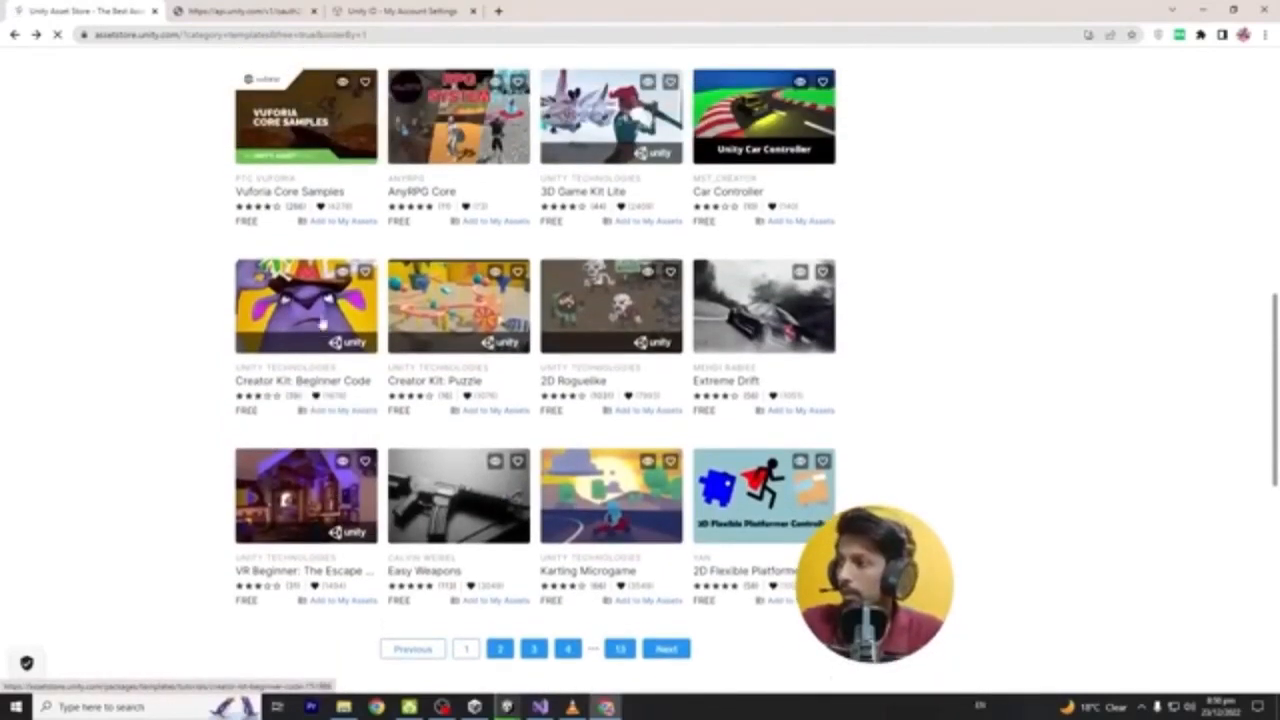
{"action": "scroll", "coordinate": [570, 318], "scroll_direction": "up", "scroll_amount": 4}
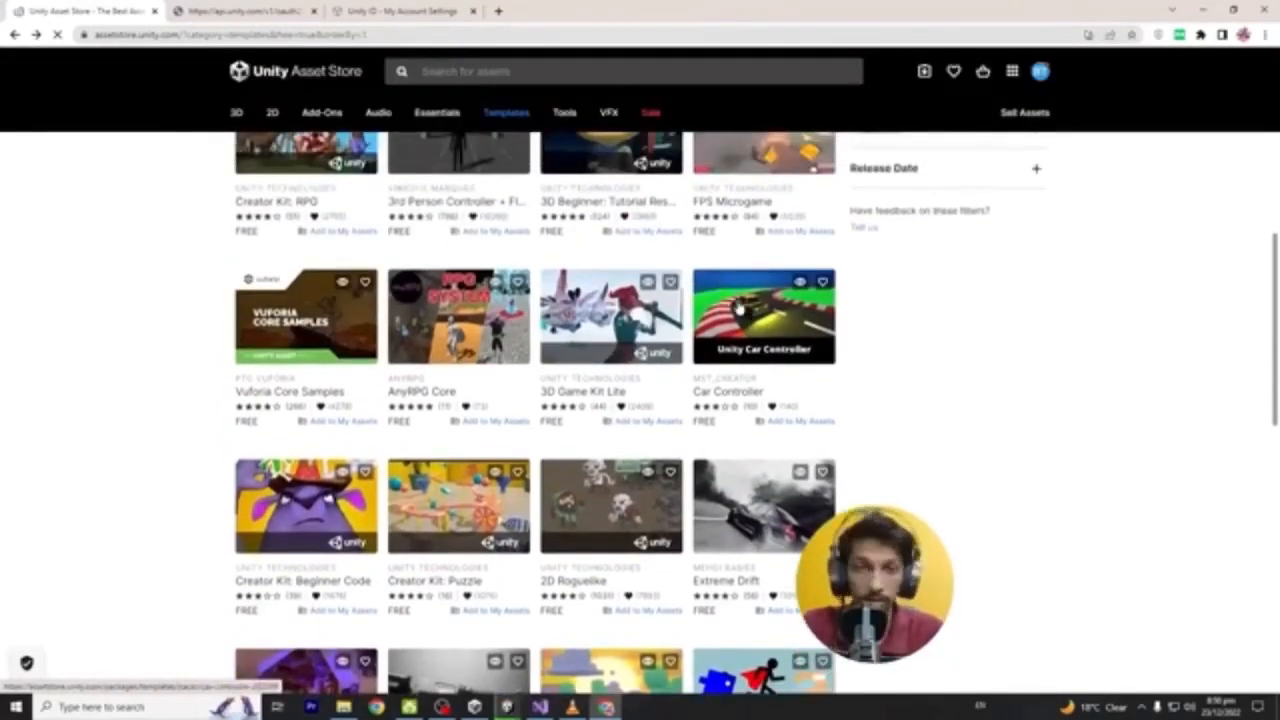
{"action": "scroll", "coordinate": [530, 390], "scroll_direction": "up", "scroll_amount": 8}
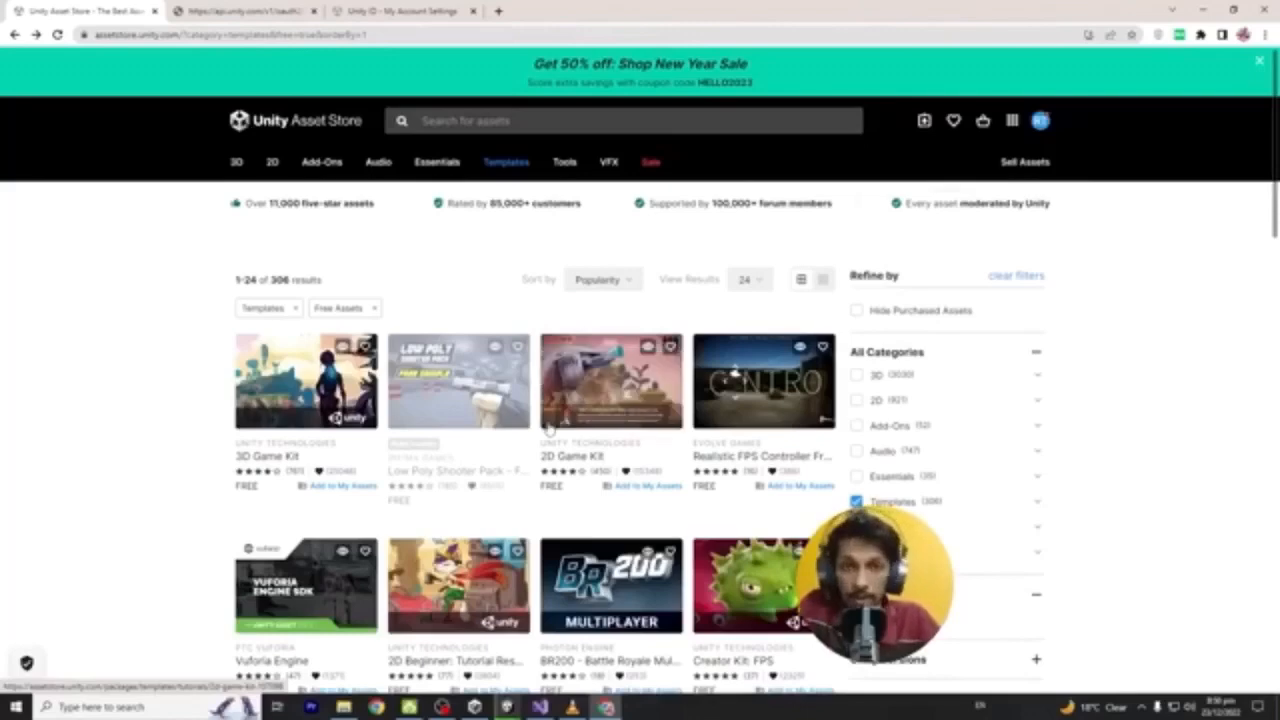
{"action": "scroll", "coordinate": [548, 428], "scroll_direction": "down", "scroll_amount": 2}
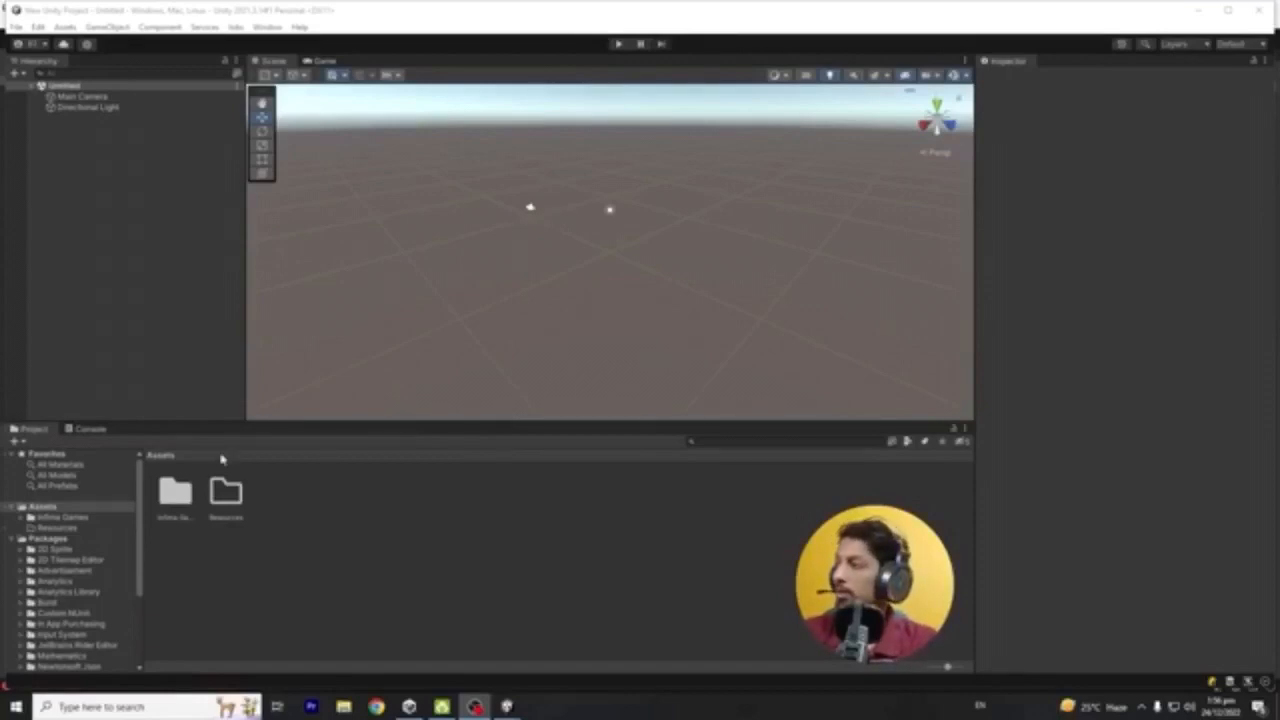
Open the S_Content_Overview scene from the Scenes folder of Infima Games' Low Poly Shooter Pack - Free Sample
{"action": "double_click", "coordinate": [182, 500]}
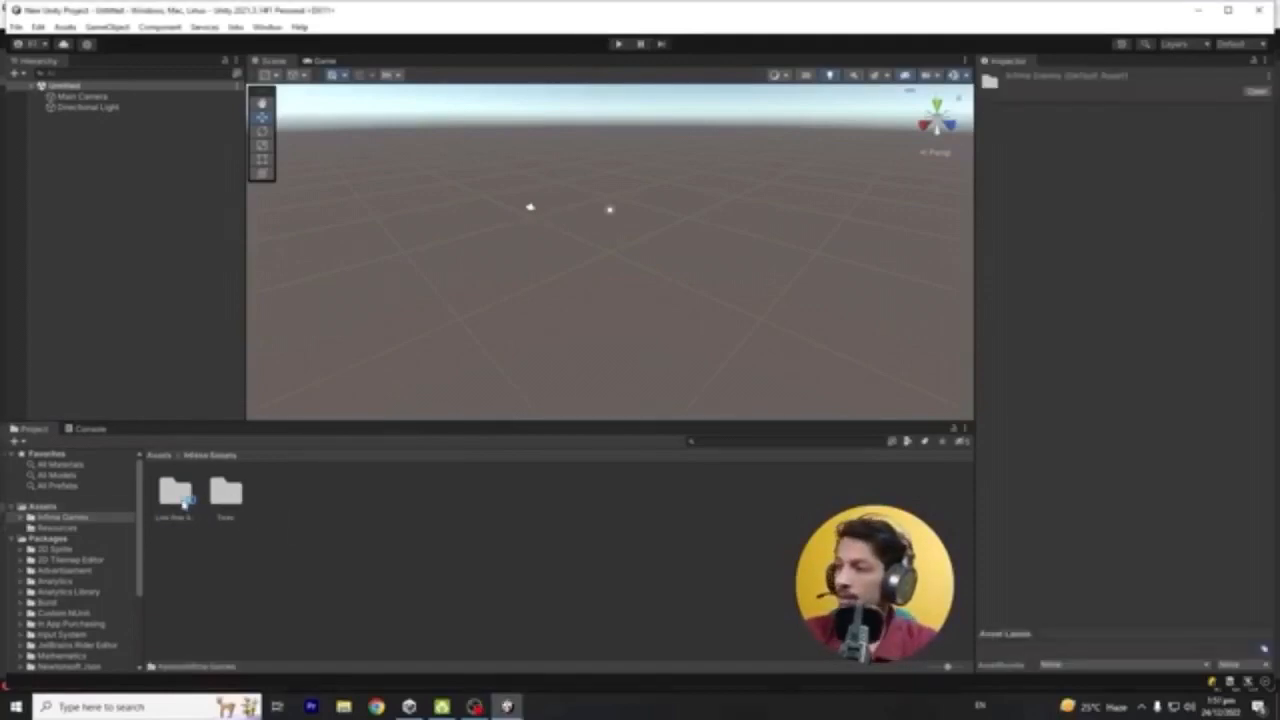
{"action": "double_click", "coordinate": [180, 495]}
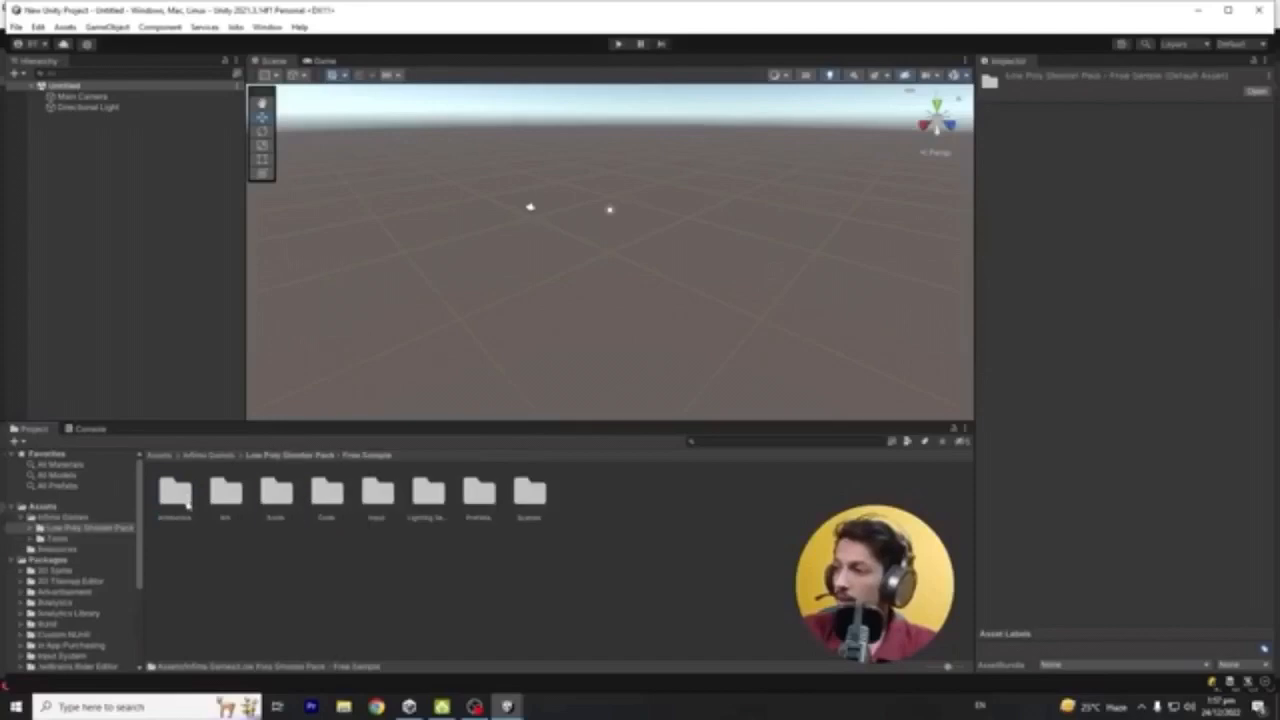
{"action": "double_click", "coordinate": [530, 490]}
{"action": "left_click", "coordinate": [226, 490]}
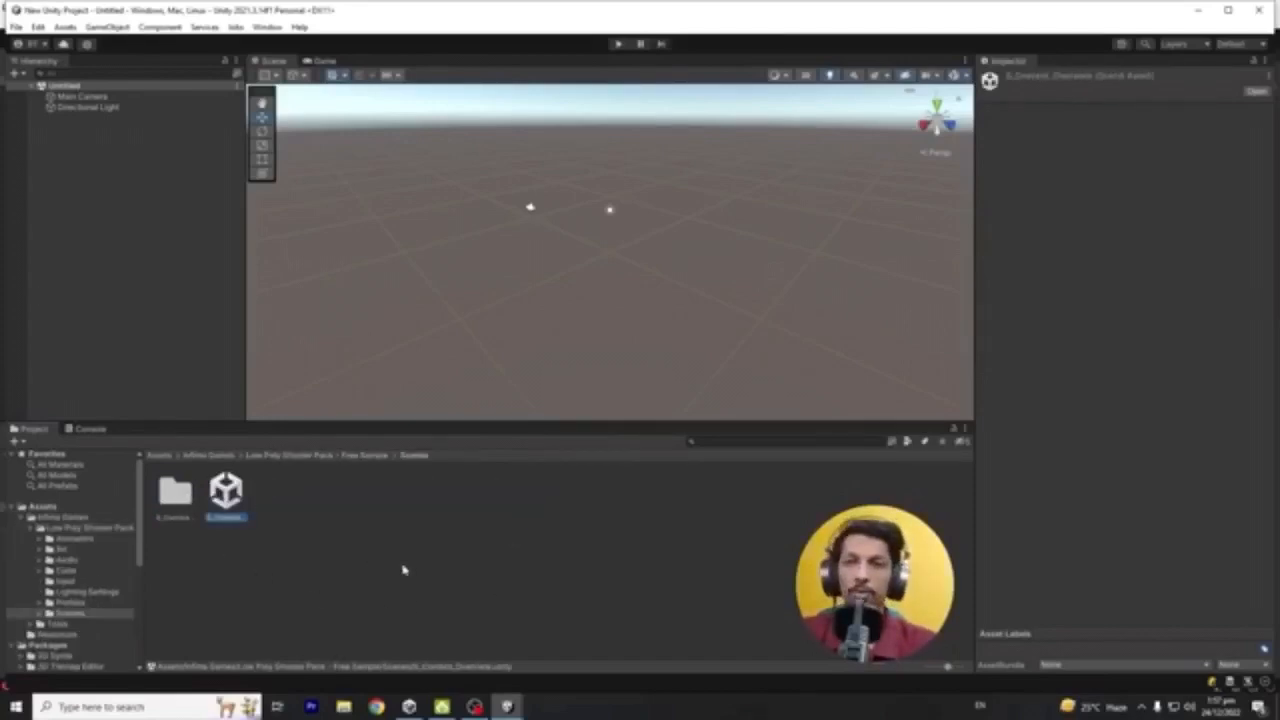
{"action": "double_click", "coordinate": [226, 485]}
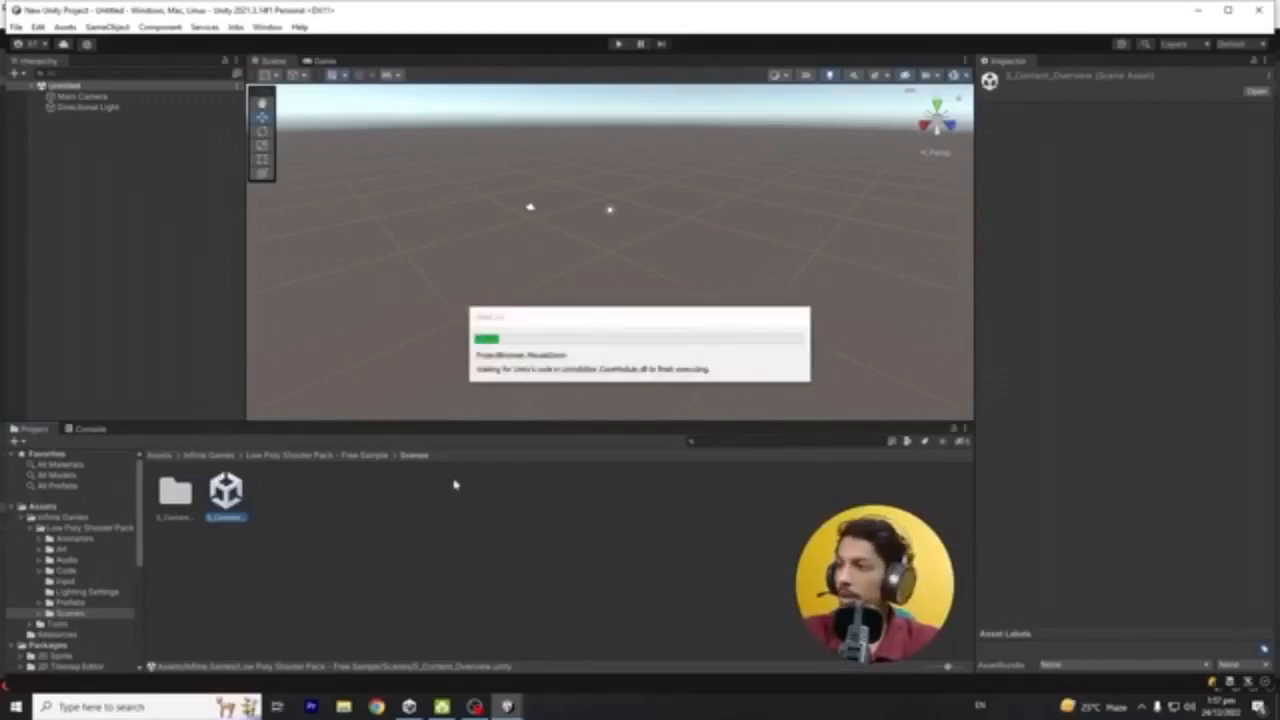
Run the S_Content_Overview scene in Play mode and fire a test shot with the rifle
{"action": "right_click_drag", "start_coordinate": [450, 350], "coordinate": [858, 291]}
{"action": "middle_click_drag", "start_coordinate": [461, 330], "coordinate": [612, 328]}
{"action": "scroll", "coordinate": [606, 333], "scroll_direction": "up", "scroll_amount": 3}
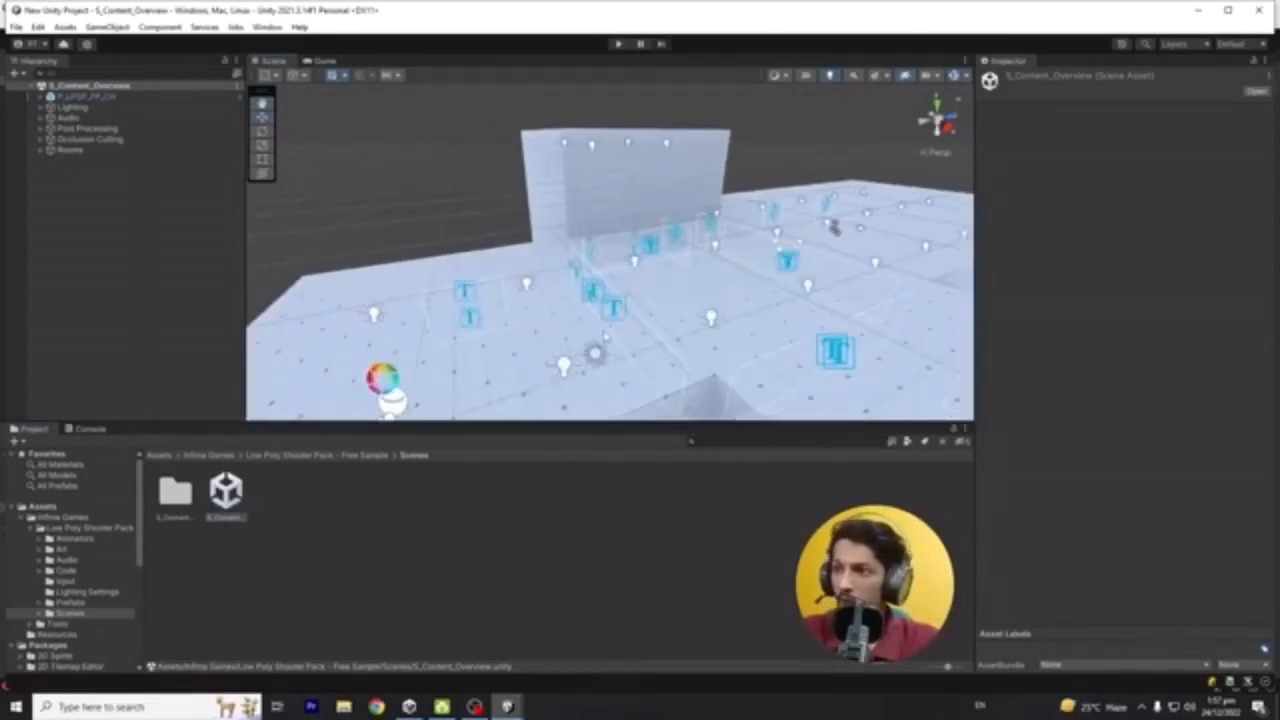
{"action": "scroll", "coordinate": [605, 336], "scroll_direction": "up", "scroll_amount": 6}
{"action": "right_click_drag", "start_coordinate": [584, 320], "coordinate": [831, 238]}
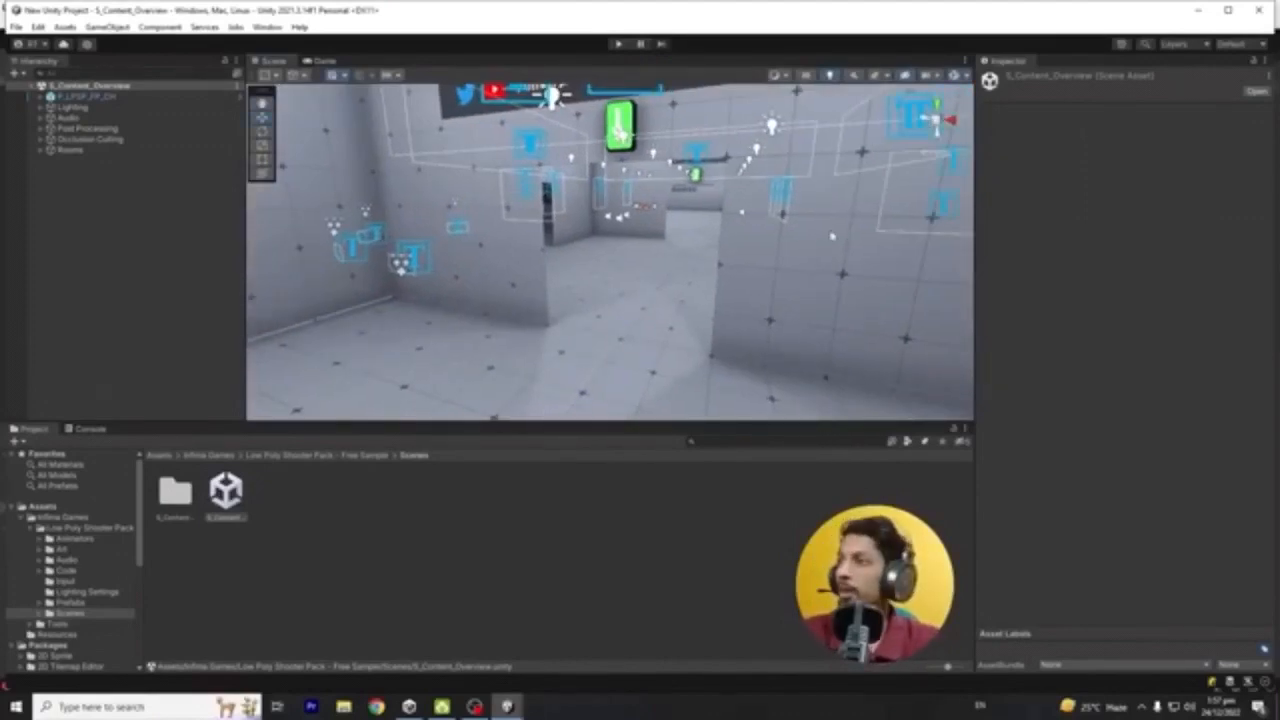
{"action": "left_click", "coordinate": [619, 44]}
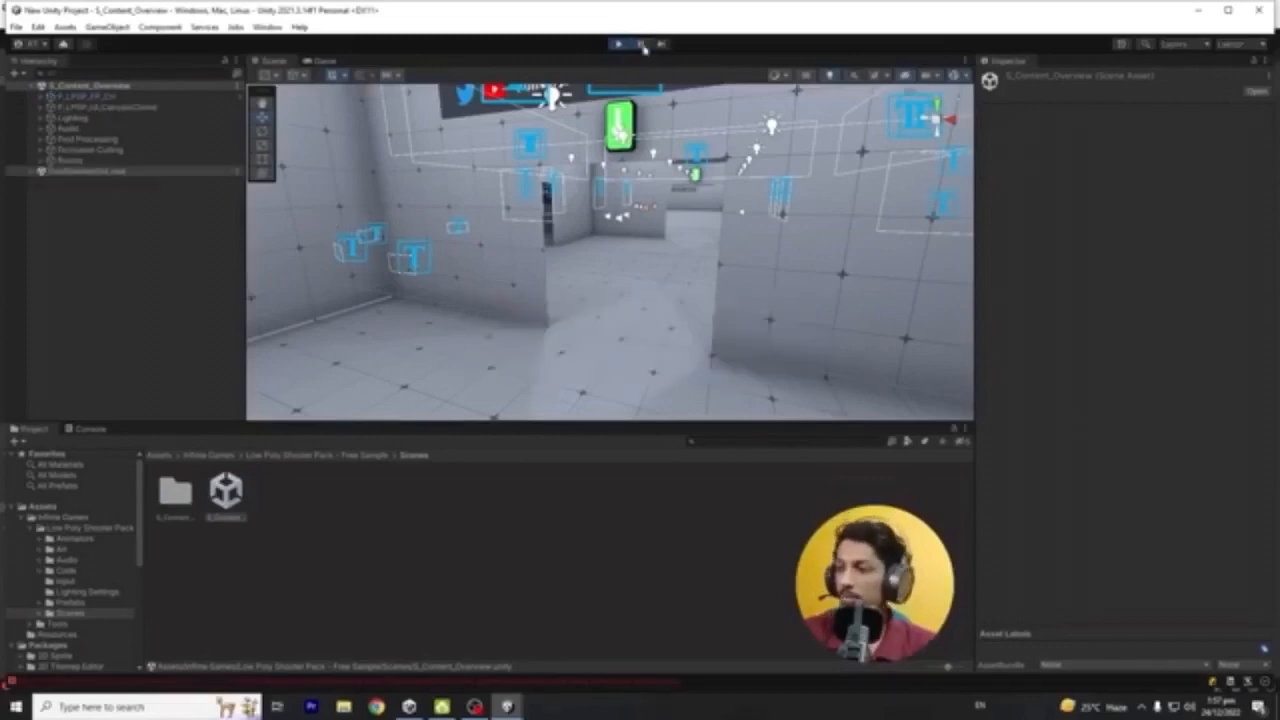
{"action": "left_click", "coordinate": [693, 176]}
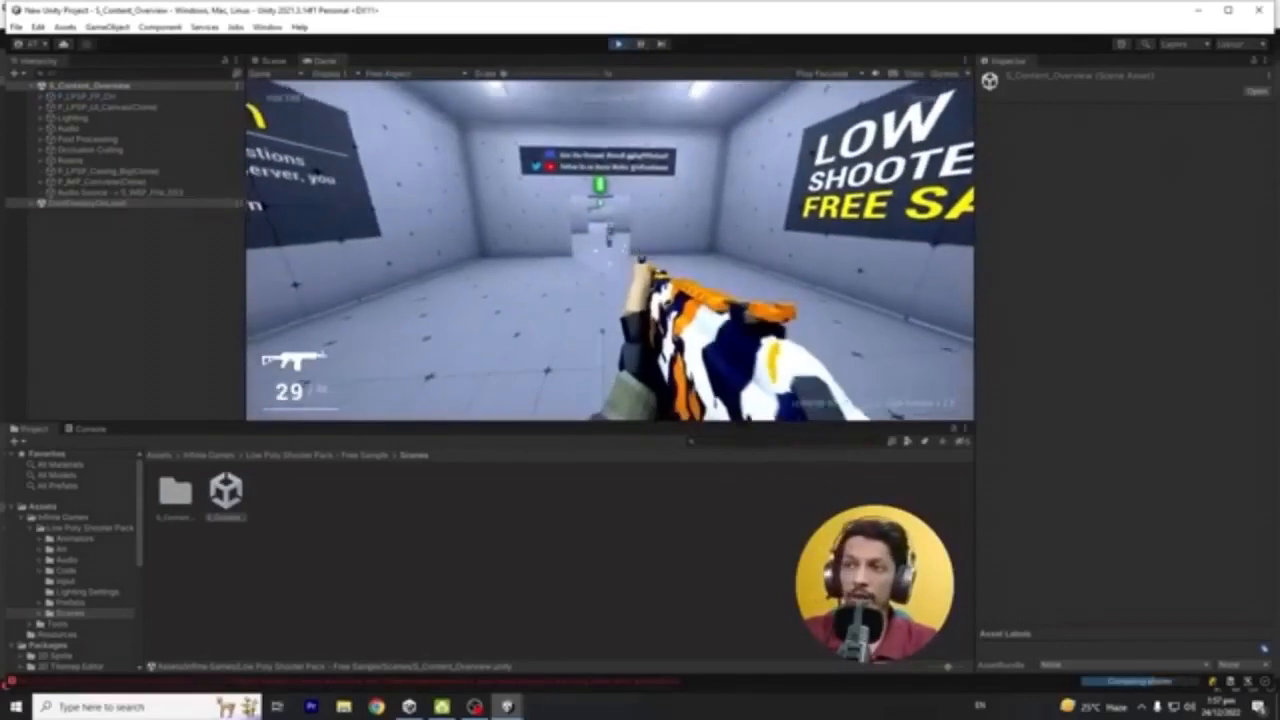
Run the character from the spawn area through the Art section and on past the VFX room
{"action": "key", "text": "shift+w"}
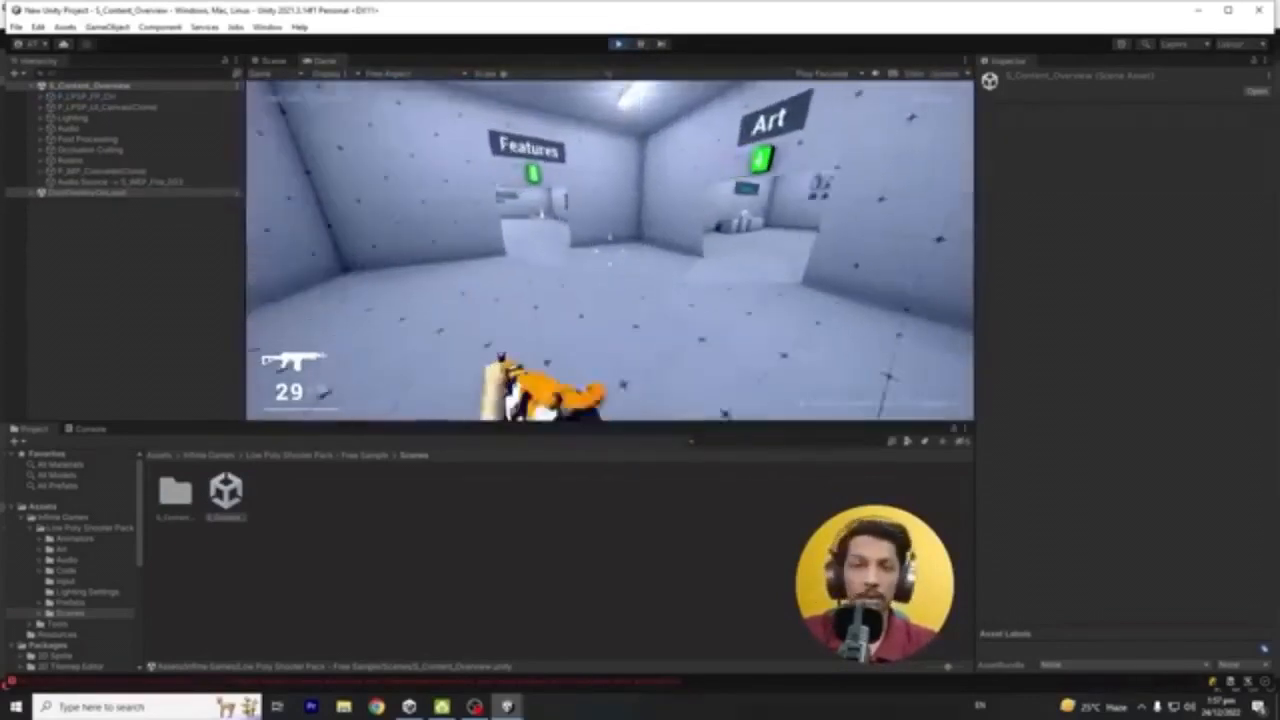
{"action": "key", "text": "shift+w"}
{"action": "key", "text": "shift+w"}
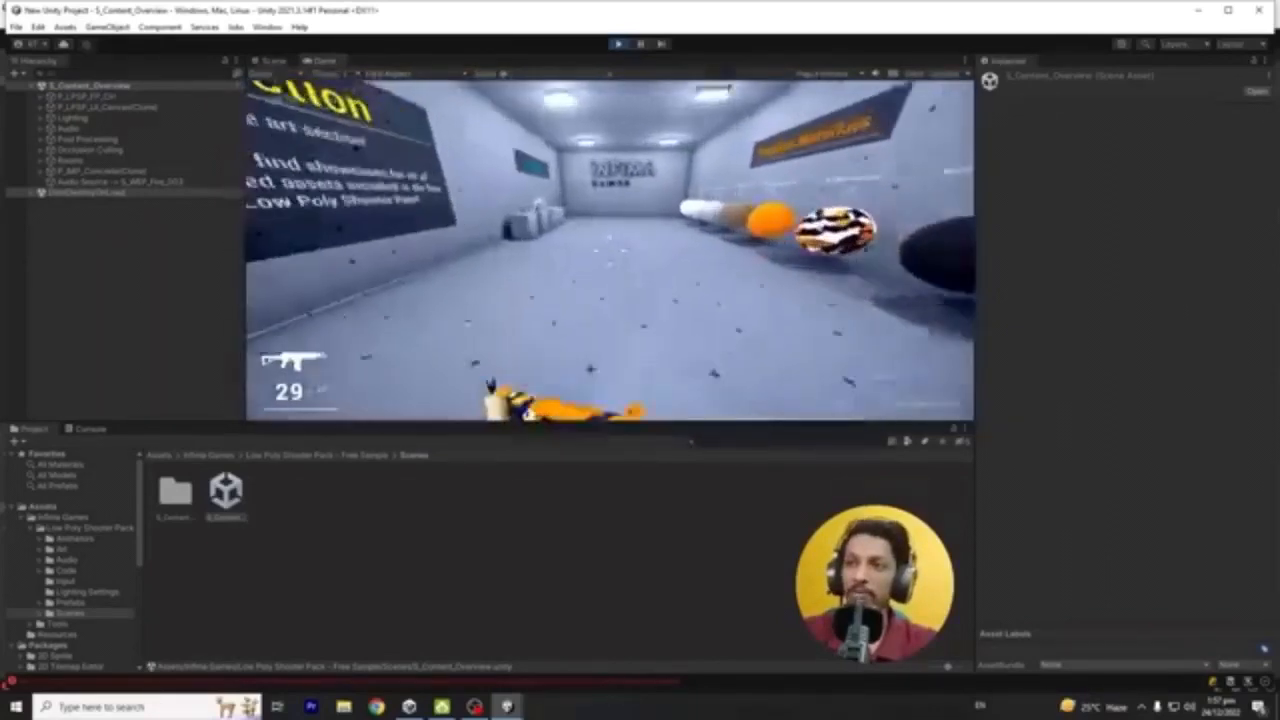
{"action": "key", "text": "w"}
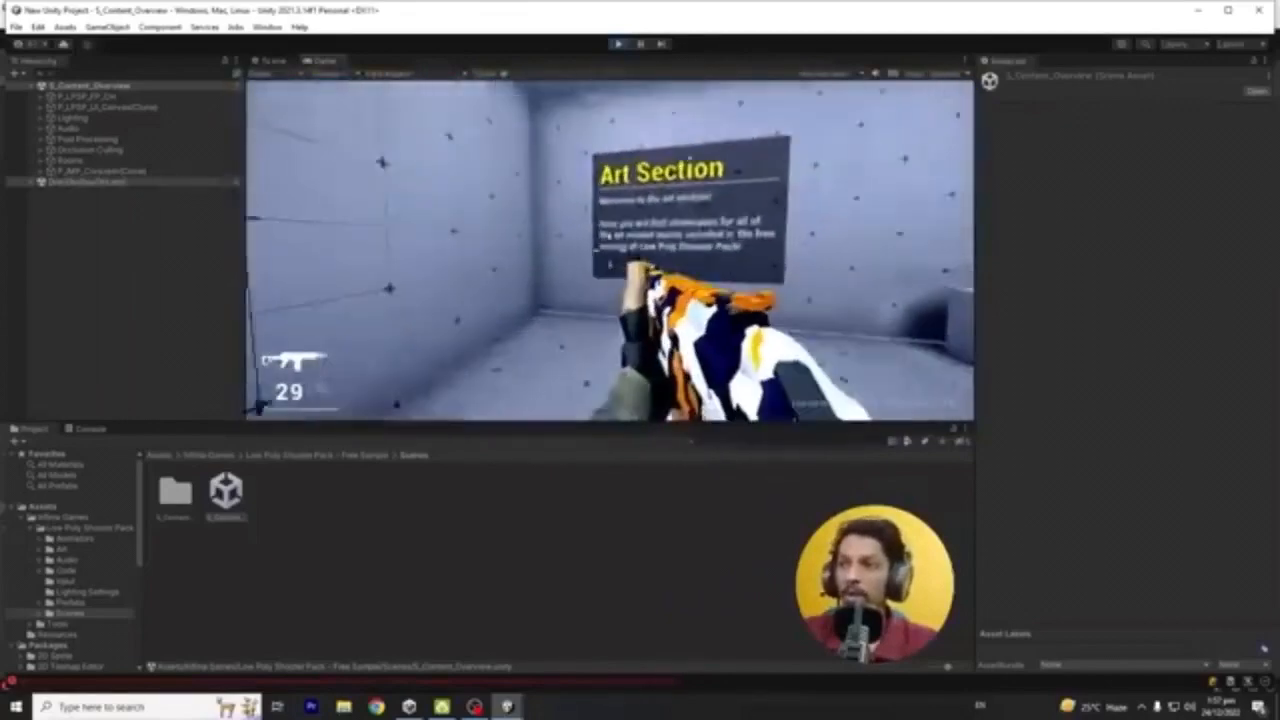
{"action": "key", "text": "w"}
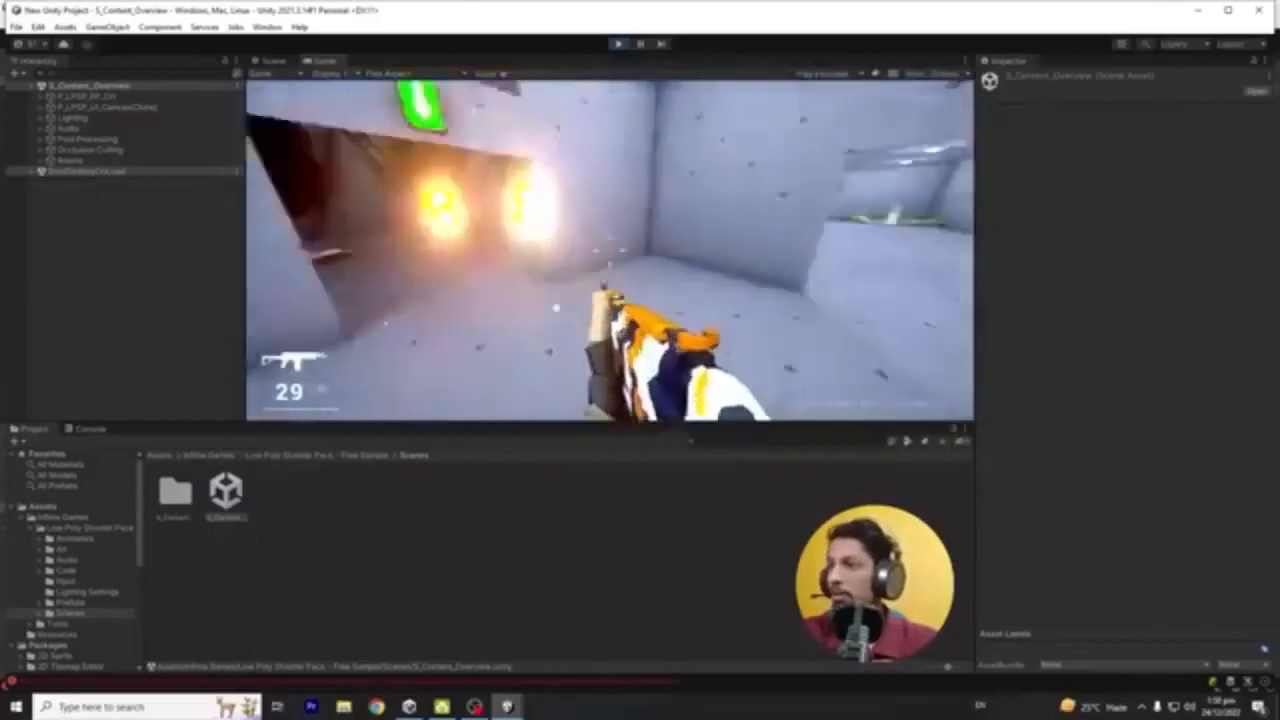
Shoot the explosive barrels and the targets in the Features room, then reload the rifle
{"action": "right_click", "coordinate": [609, 250]}
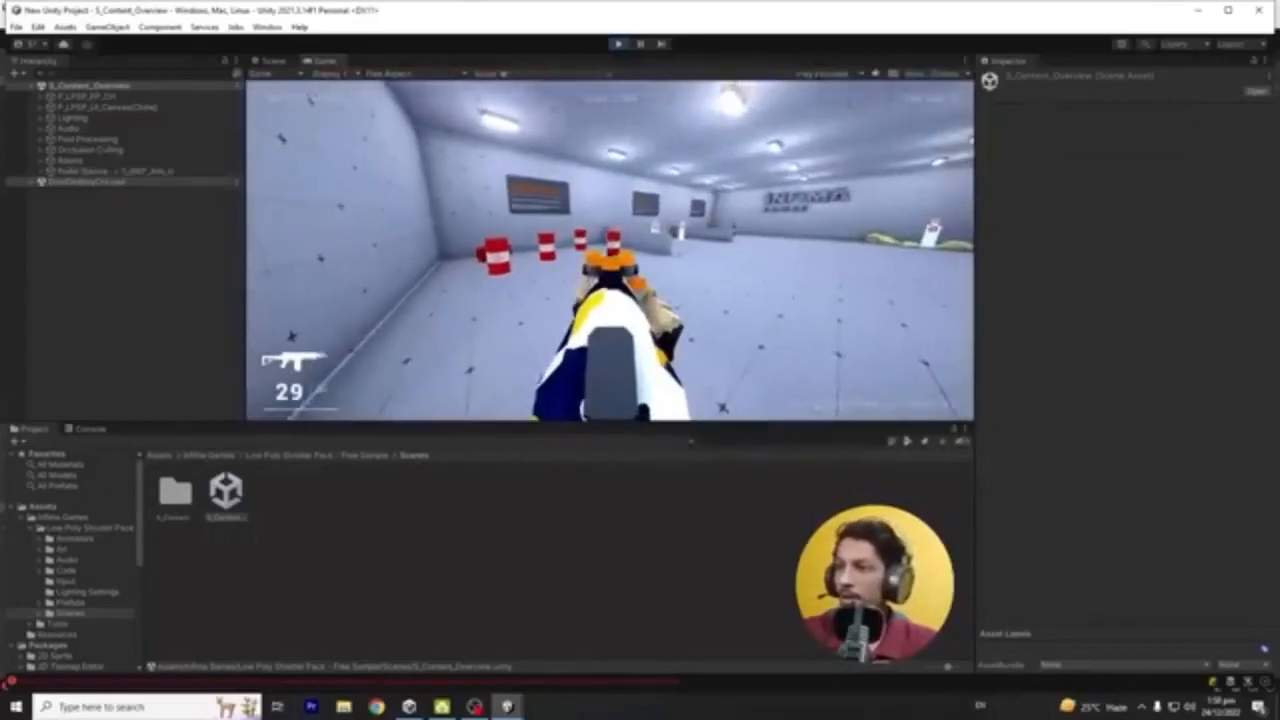
{"action": "left_click", "coordinate": [609, 250]}
{"action": "key", "text": "w"}
{"action": "right_click", "coordinate": [609, 250]}
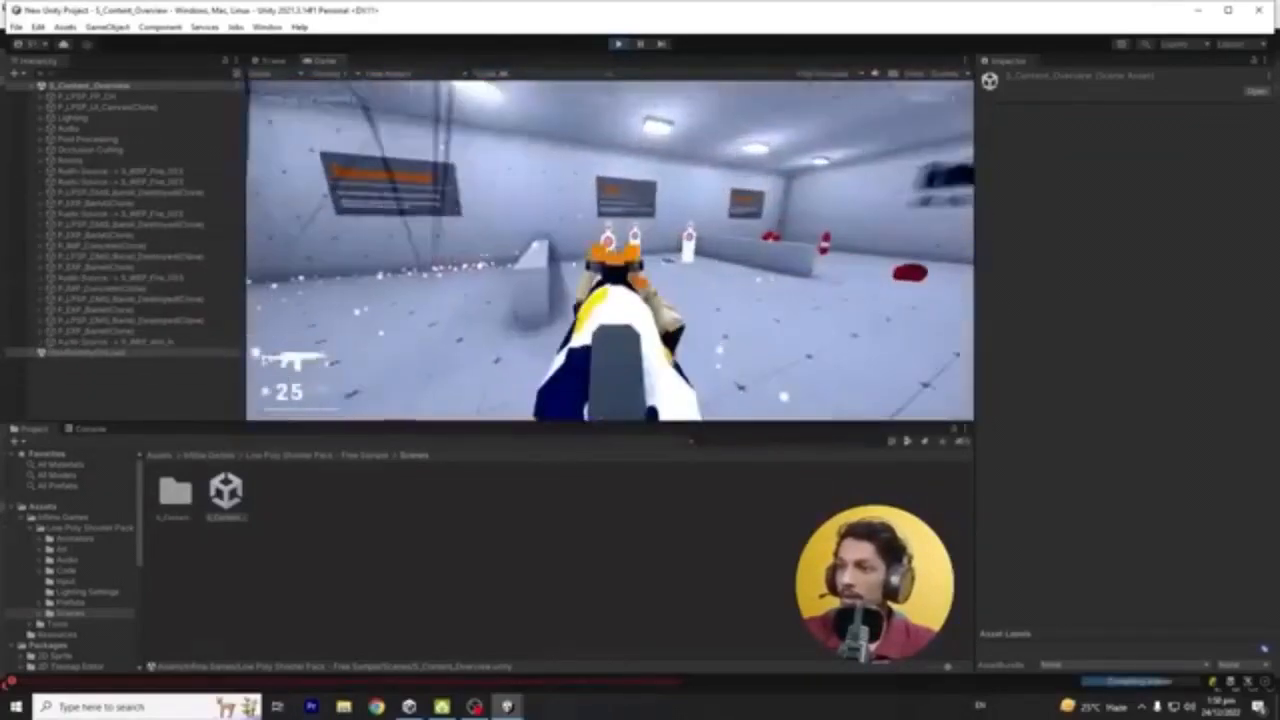
{"action": "left_click", "coordinate": [609, 250]}
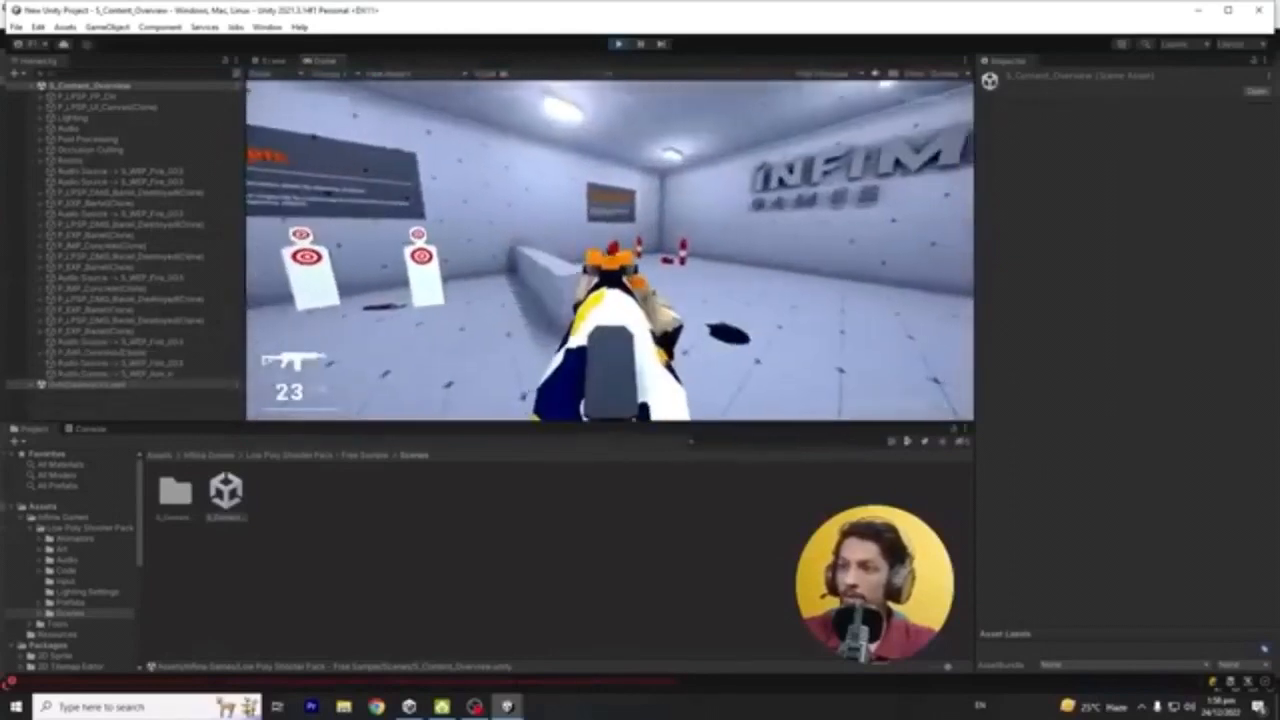
{"action": "left_click", "coordinate": [609, 250]}
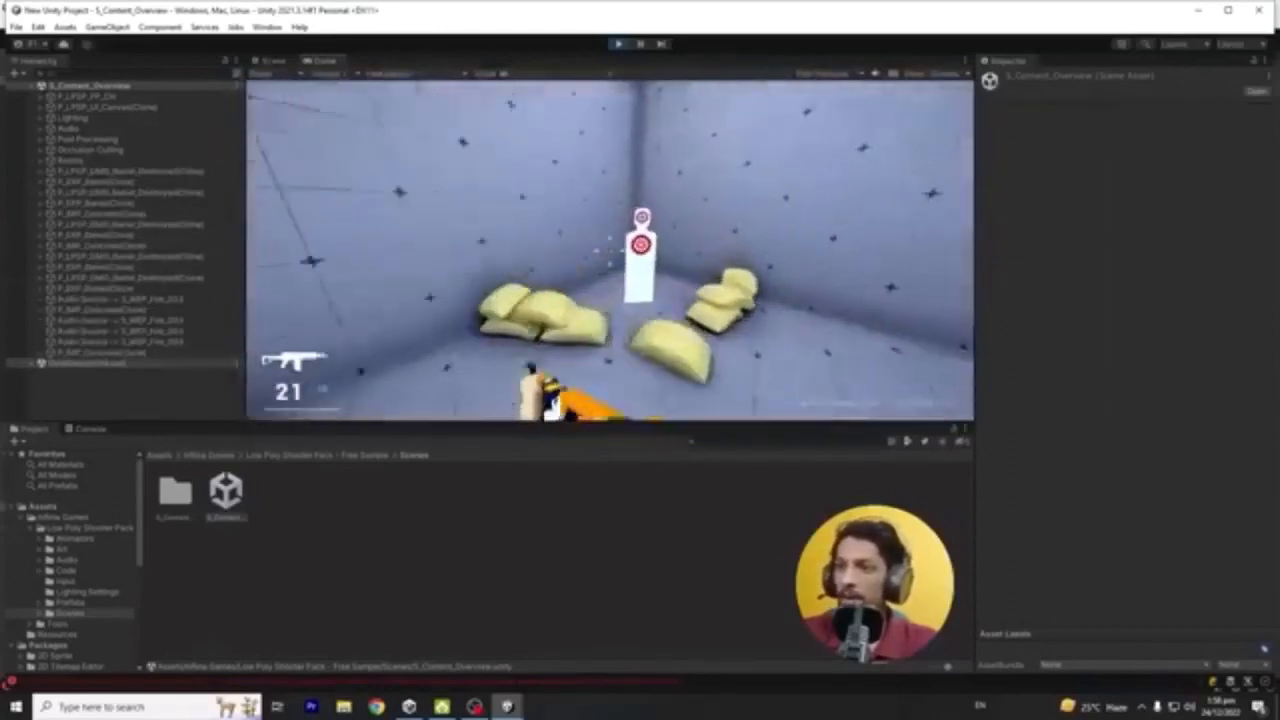
{"action": "left_click", "coordinate": [609, 250]}
{"action": "left_click", "coordinate": [609, 250]}
{"action": "left_click", "coordinate": [609, 250]}
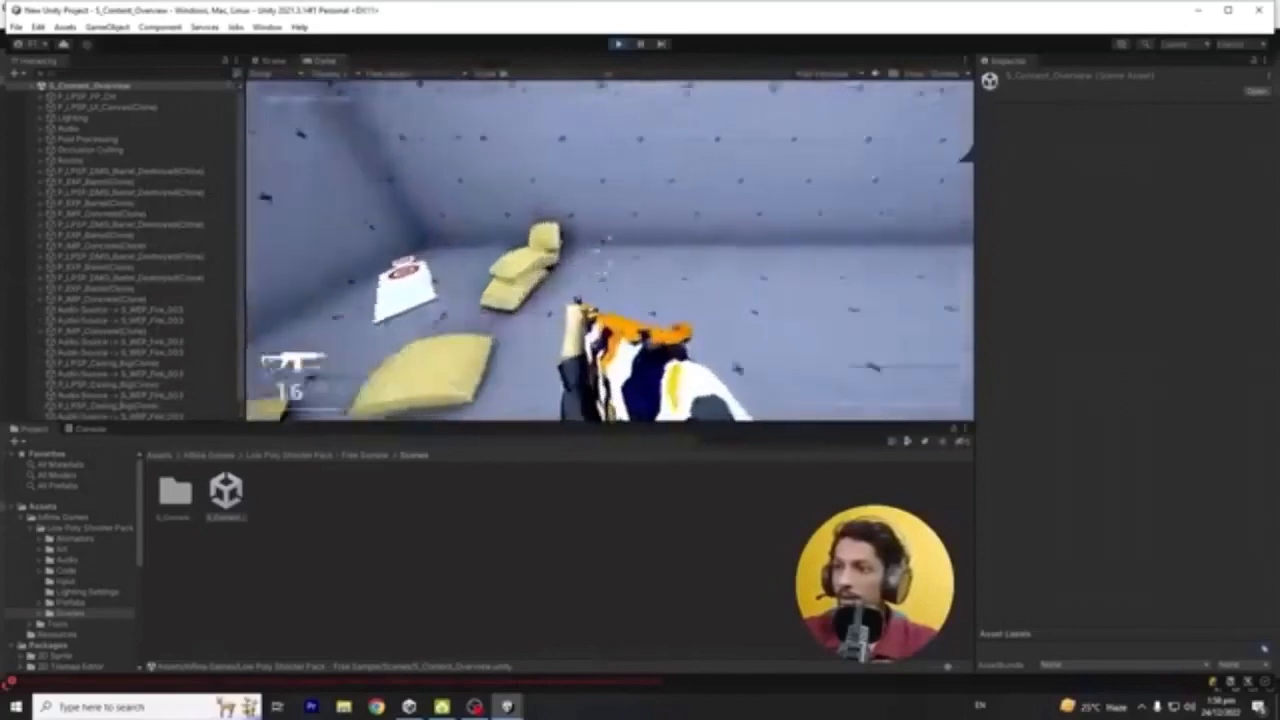
{"action": "key", "text": "r"}
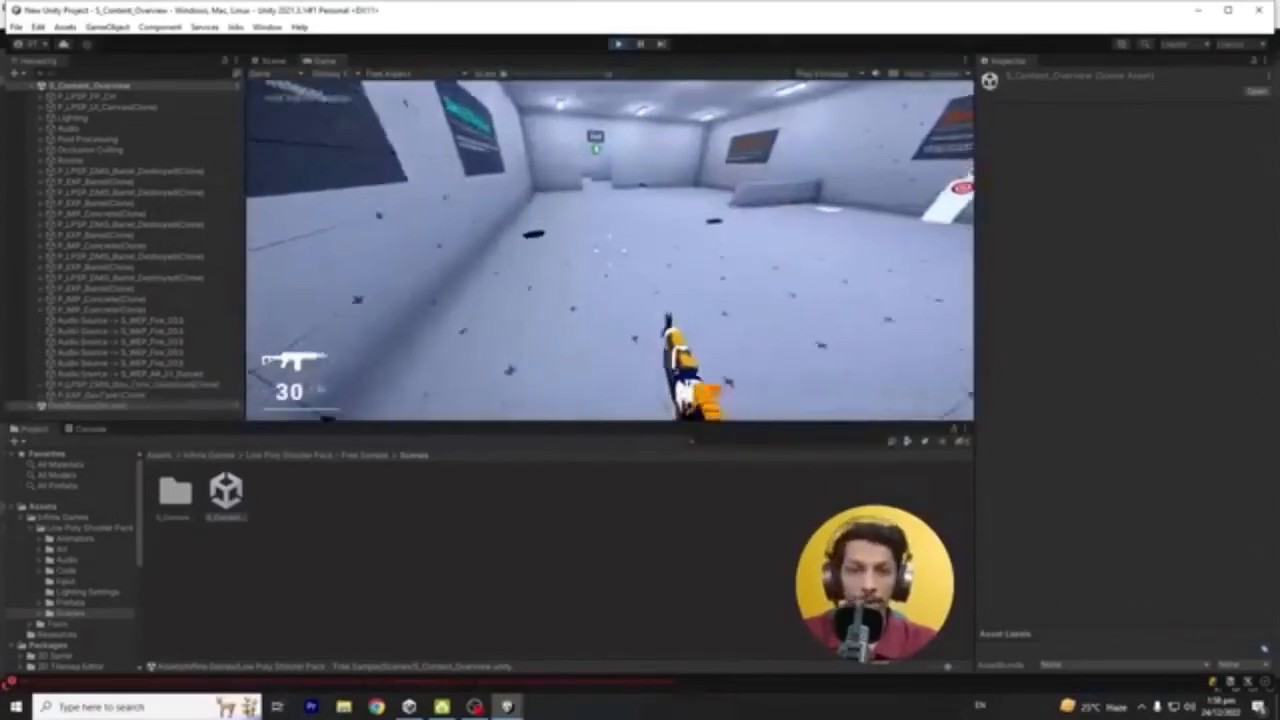
Walk back through the Features room, aim and shoot the targets standing between the low barriers, and reload
{"action": "key", "text": "w"}
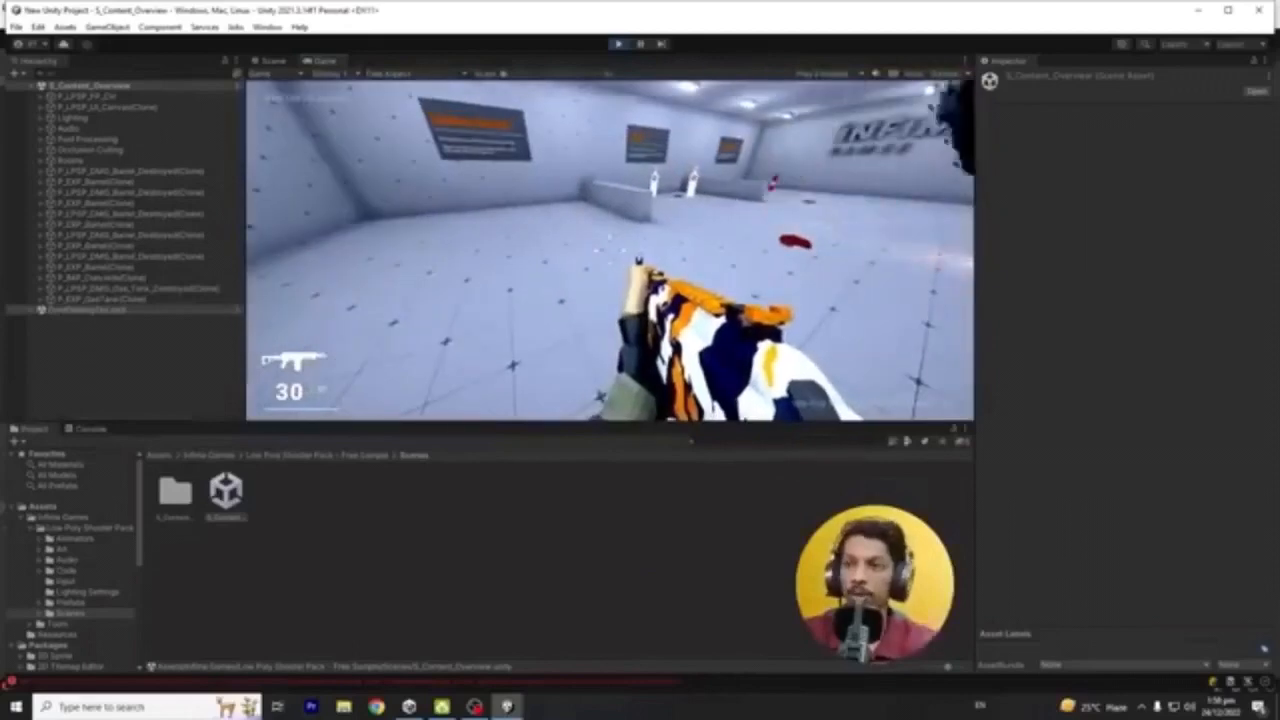
{"action": "key", "text": "w"}
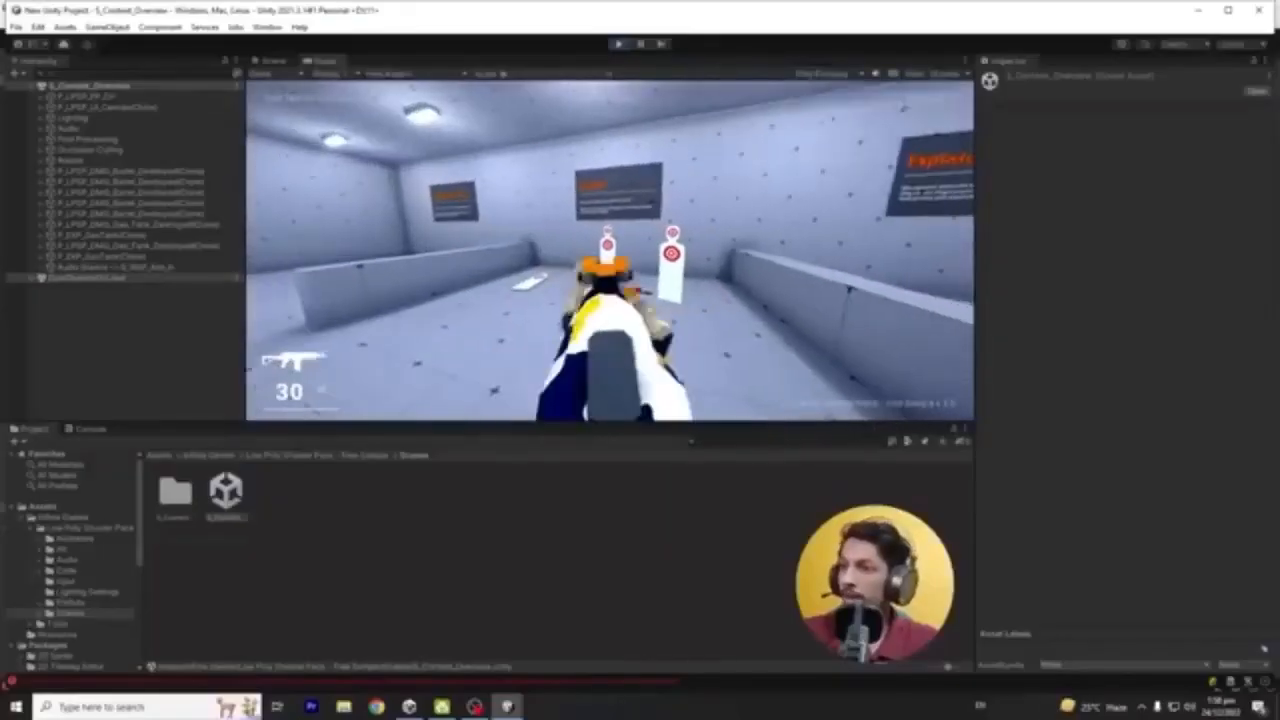
{"action": "left_click", "coordinate": [609, 250]}
{"action": "left_click", "coordinate": [609, 250]}
{"action": "key", "text": "w"}
{"action": "left_click", "coordinate": [609, 250]}
{"action": "left_click", "coordinate": [609, 250]}
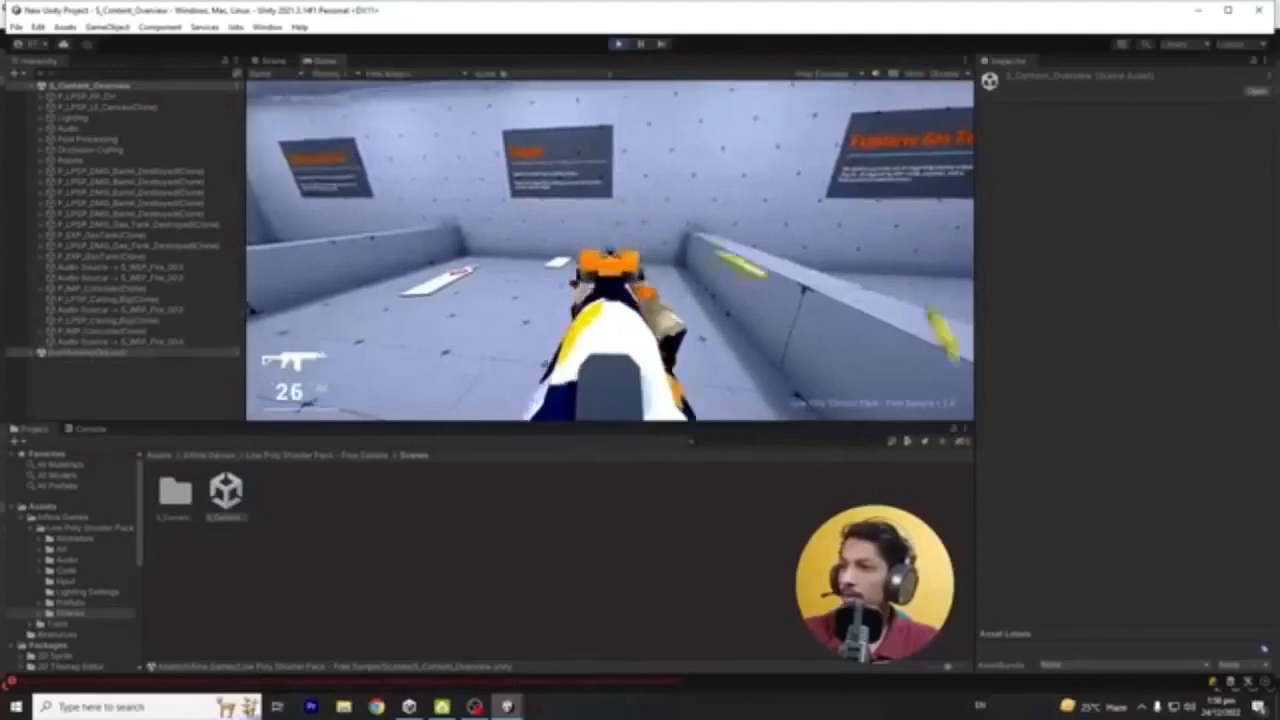
{"action": "key", "text": "r"}
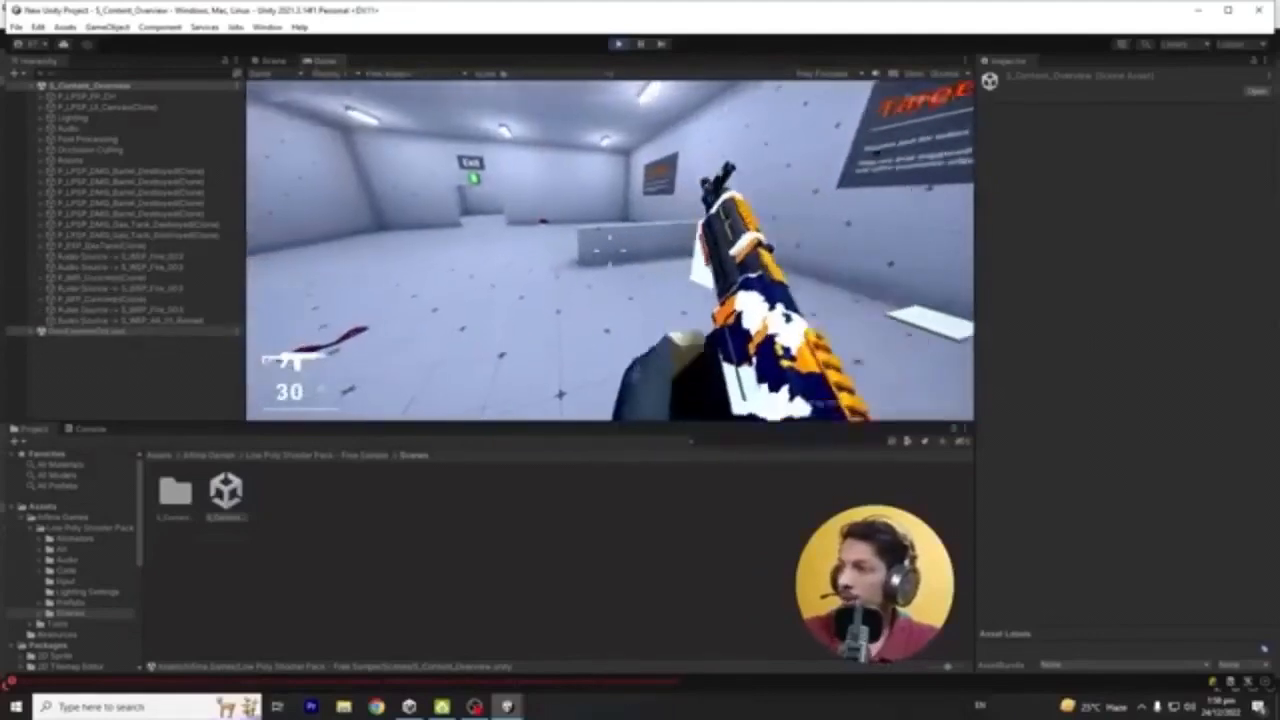
Leave the Features room through the exit and stop Play mode
{"action": "key", "text": "shift+w"}
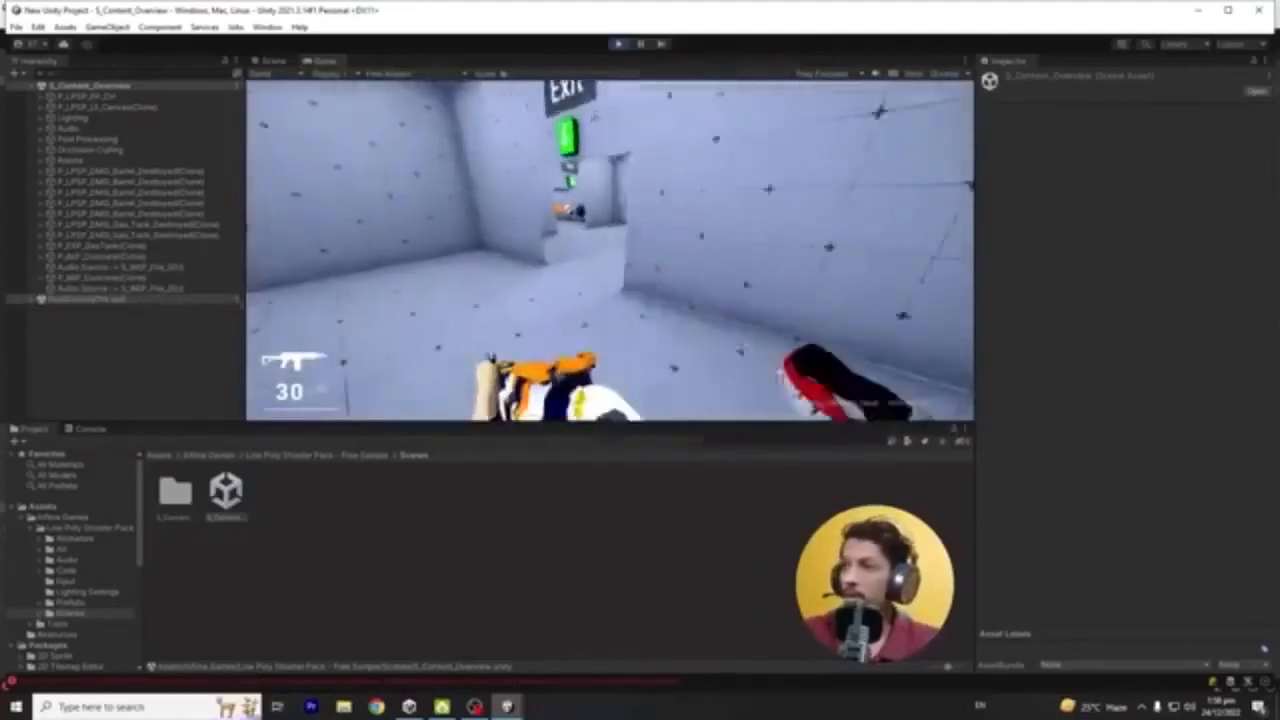
{"action": "key", "text": "w"}
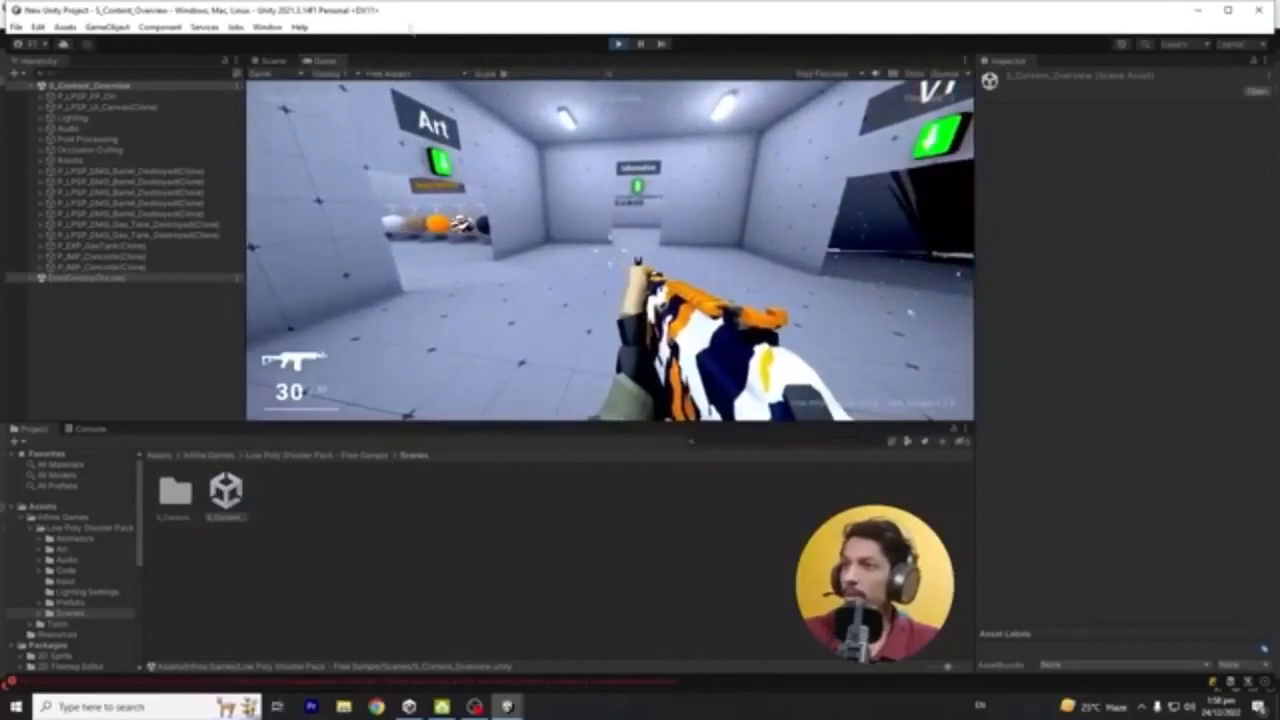
{"action": "left_click", "coordinate": [618, 44]}
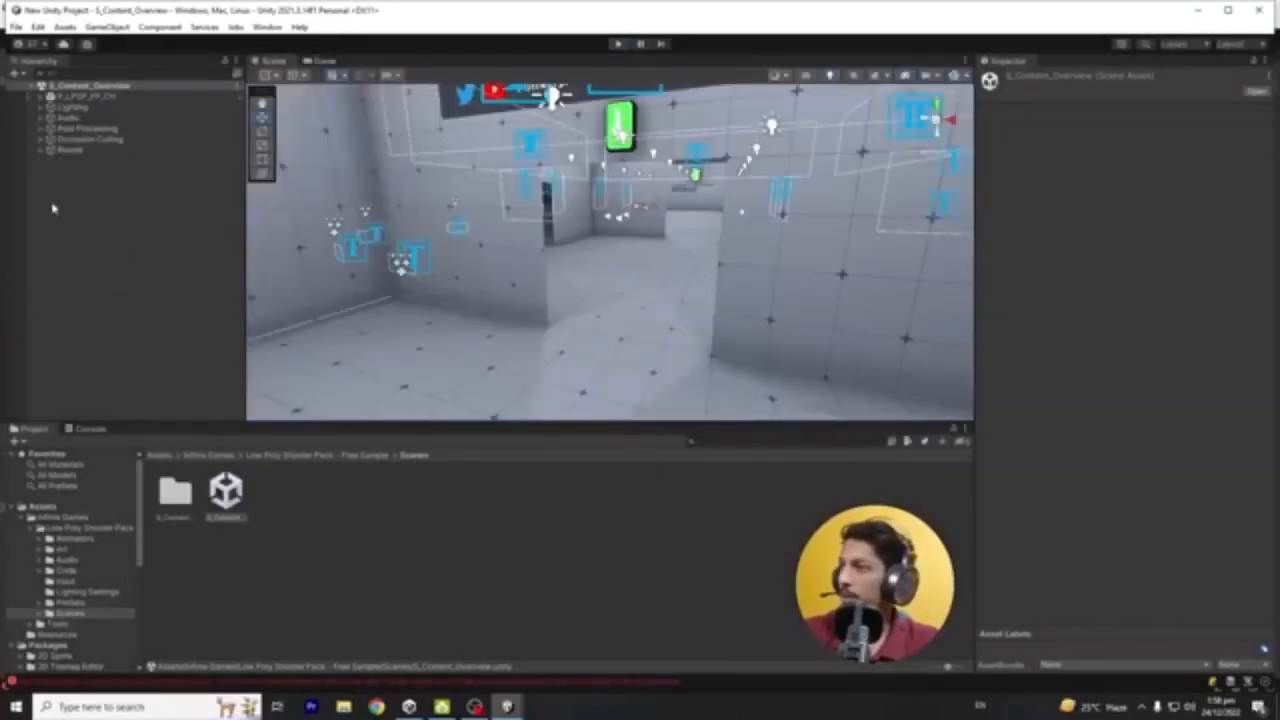
Expand the Rooms group in the scene hierarchy and select the LPSP Free Sample information text in the Spawn Area
{"action": "left_click", "coordinate": [62, 204]}
{"action": "left_click", "coordinate": [44, 149]}
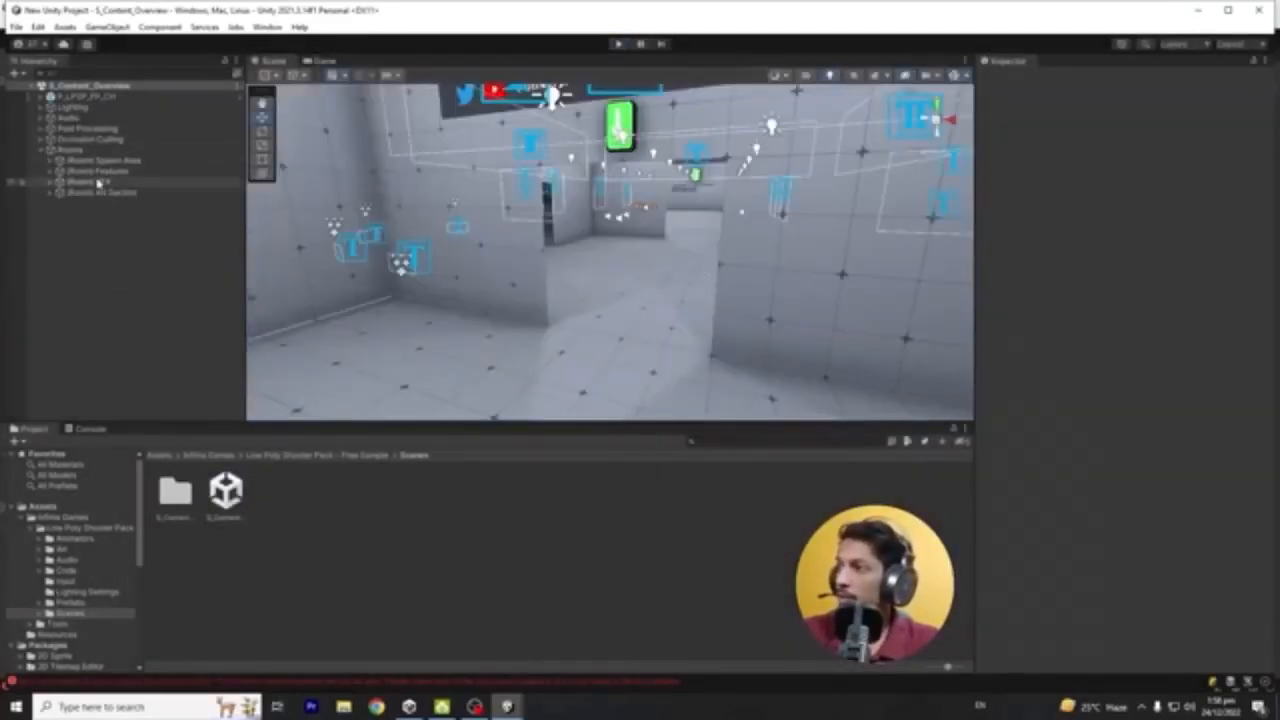
{"action": "right_click_drag", "start_coordinate": [560, 250], "coordinate": [850, 250]}
{"action": "right_click_drag", "start_coordinate": [630, 329], "coordinate": [413, 305]}
{"action": "left_click", "coordinate": [654, 329]}
Select a red explosive barrel in the Features room and move it to a different spot
{"action": "right_click_drag", "start_coordinate": [545, 313], "coordinate": [450, 262]}
{"action": "scroll", "coordinate": [530, 208], "scroll_direction": "up", "scroll_amount": 5}
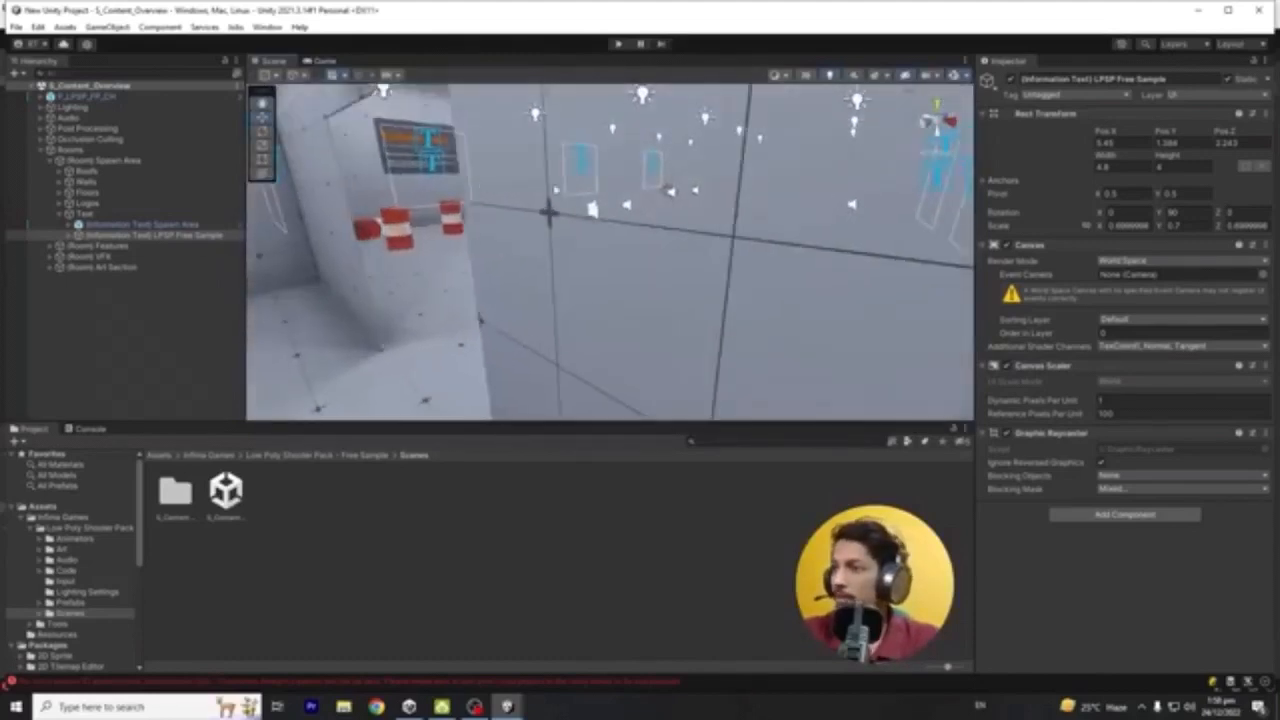
{"action": "left_click", "coordinate": [519, 212]}
{"action": "middle_click_drag", "start_coordinate": [498, 240], "coordinate": [562, 281]}
{"action": "left_click_drag", "start_coordinate": [519, 228], "coordinate": [412, 244]}
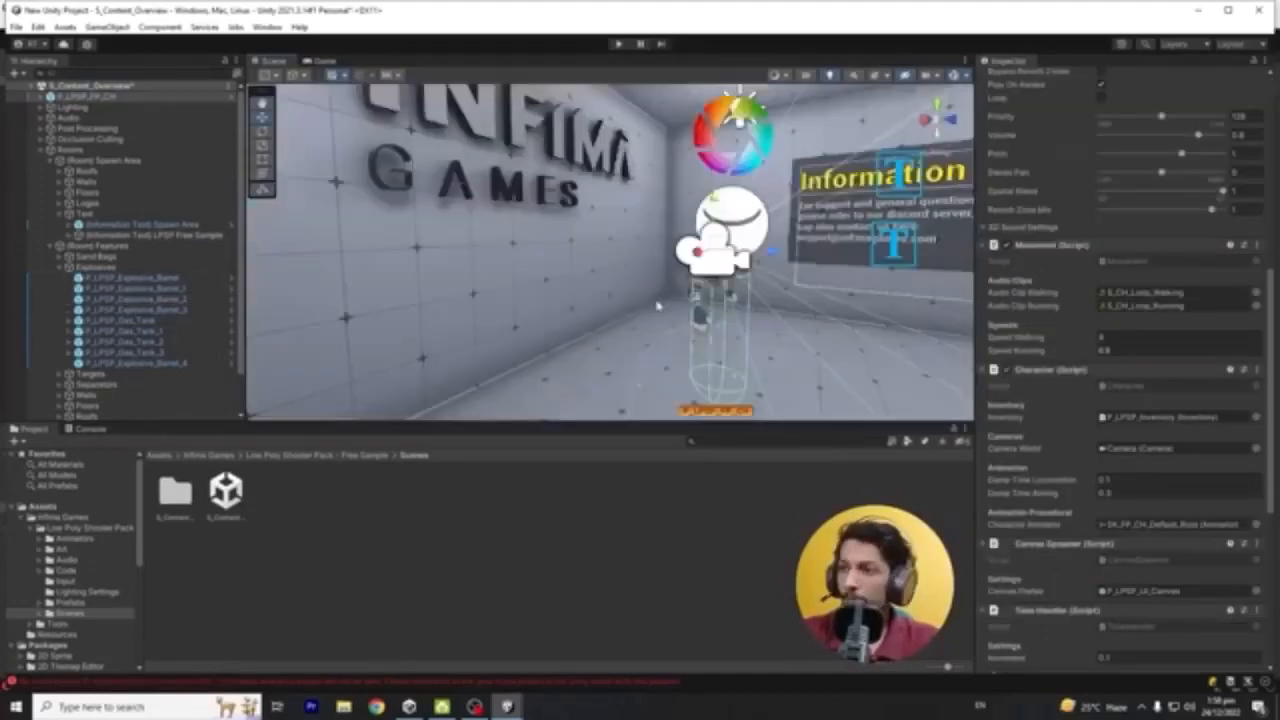
Examine the P_LPSP_FP_CH character's components, from Movement and Character scripts to Player Input, Character Kinematics and the collider
{"action": "middle_click_drag", "start_coordinate": [658, 305], "coordinate": [570, 316]}
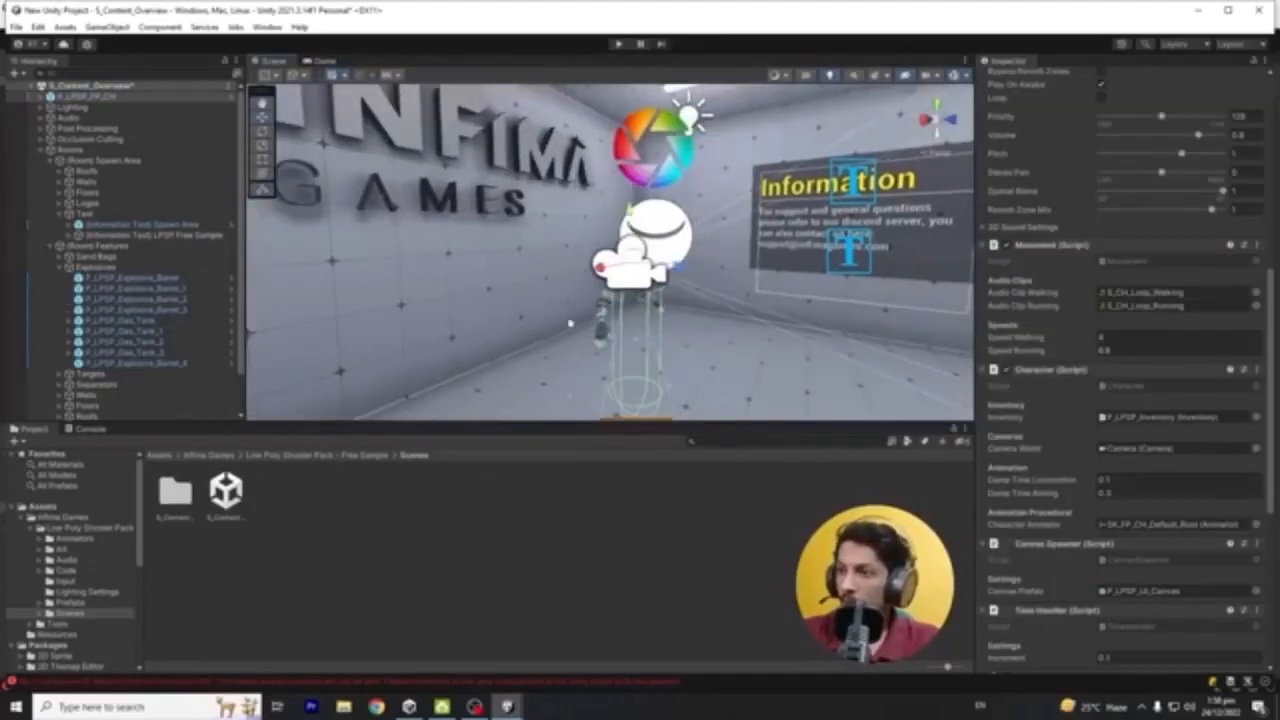
{"action": "scroll", "coordinate": [1040, 220], "scroll_direction": "down", "scroll_amount": 3}
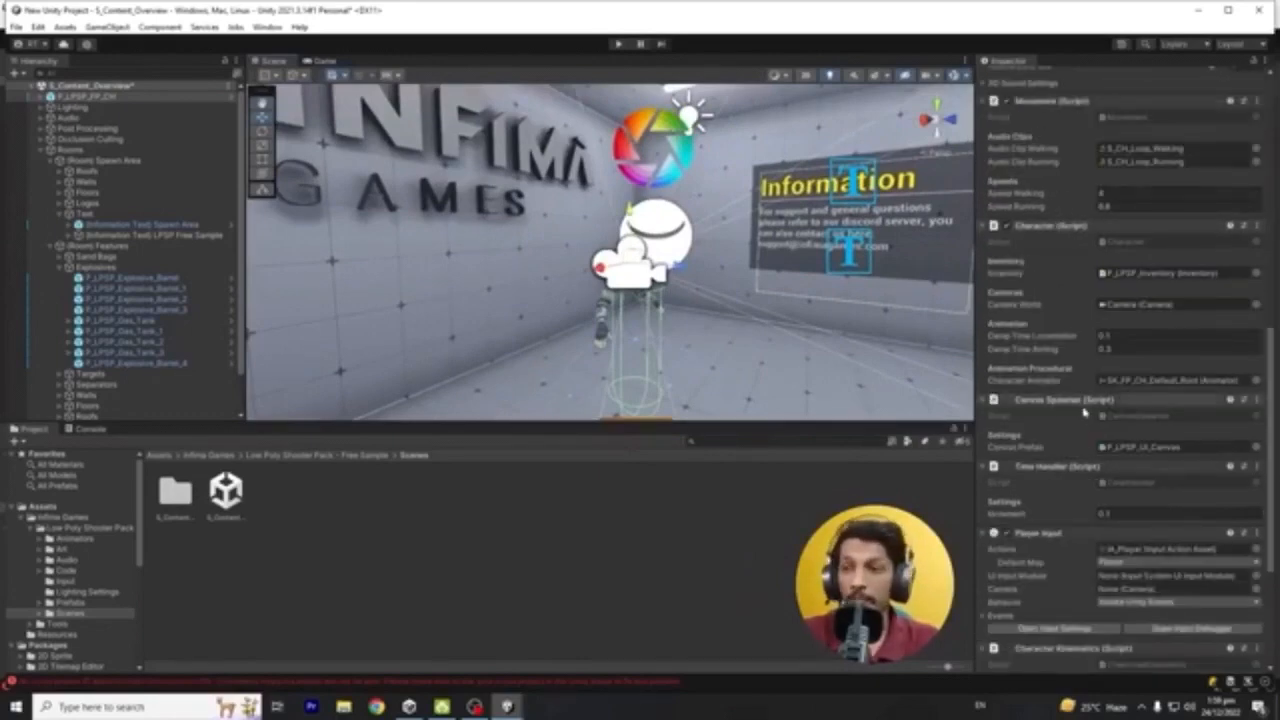
{"action": "scroll", "coordinate": [1044, 409], "scroll_direction": "down", "scroll_amount": 3}
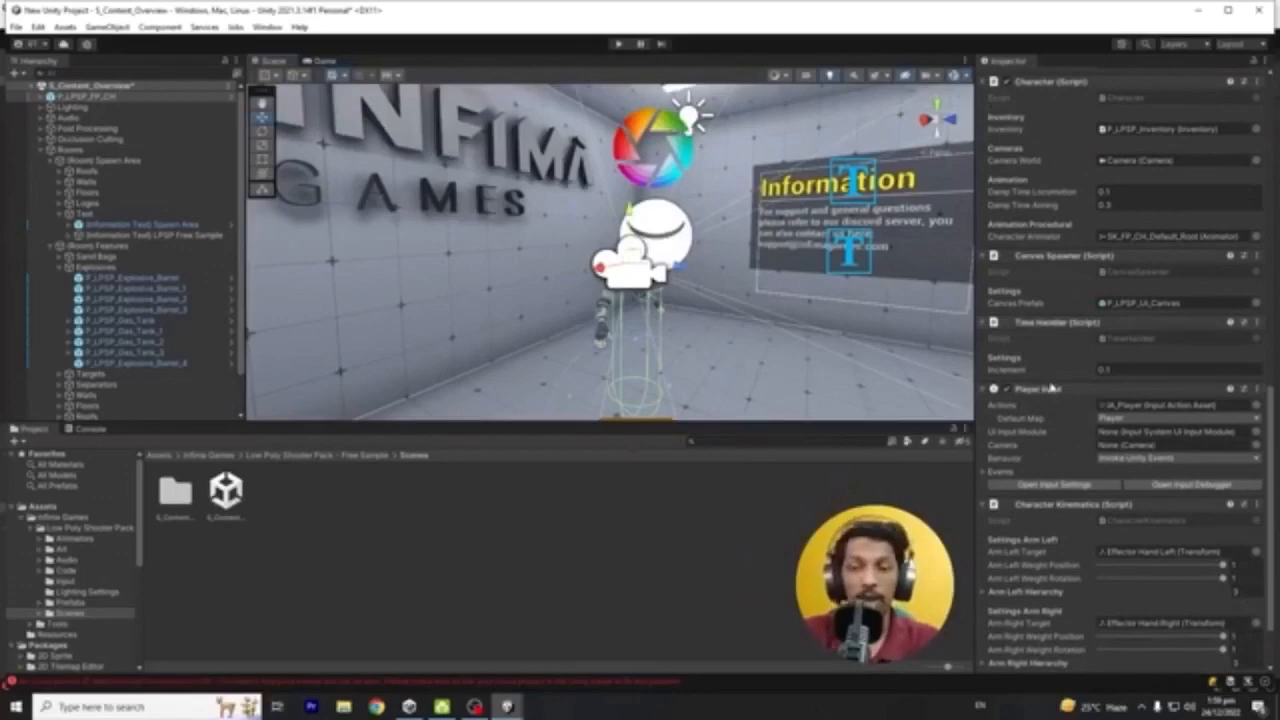
{"action": "scroll", "coordinate": [1050, 340], "scroll_direction": "down", "scroll_amount": 2}
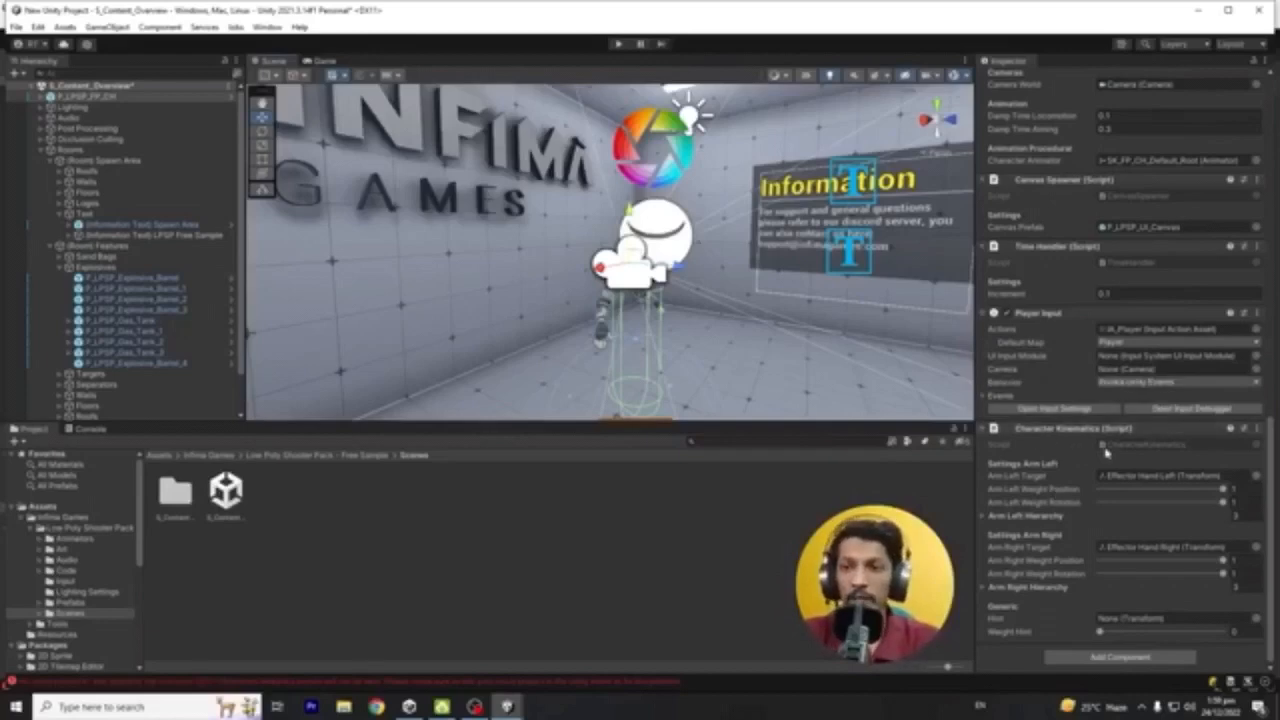
{"action": "scroll", "coordinate": [1030, 476], "scroll_direction": "up", "scroll_amount": 6}
{"action": "scroll", "coordinate": [1030, 476], "scroll_direction": "up", "scroll_amount": 10}
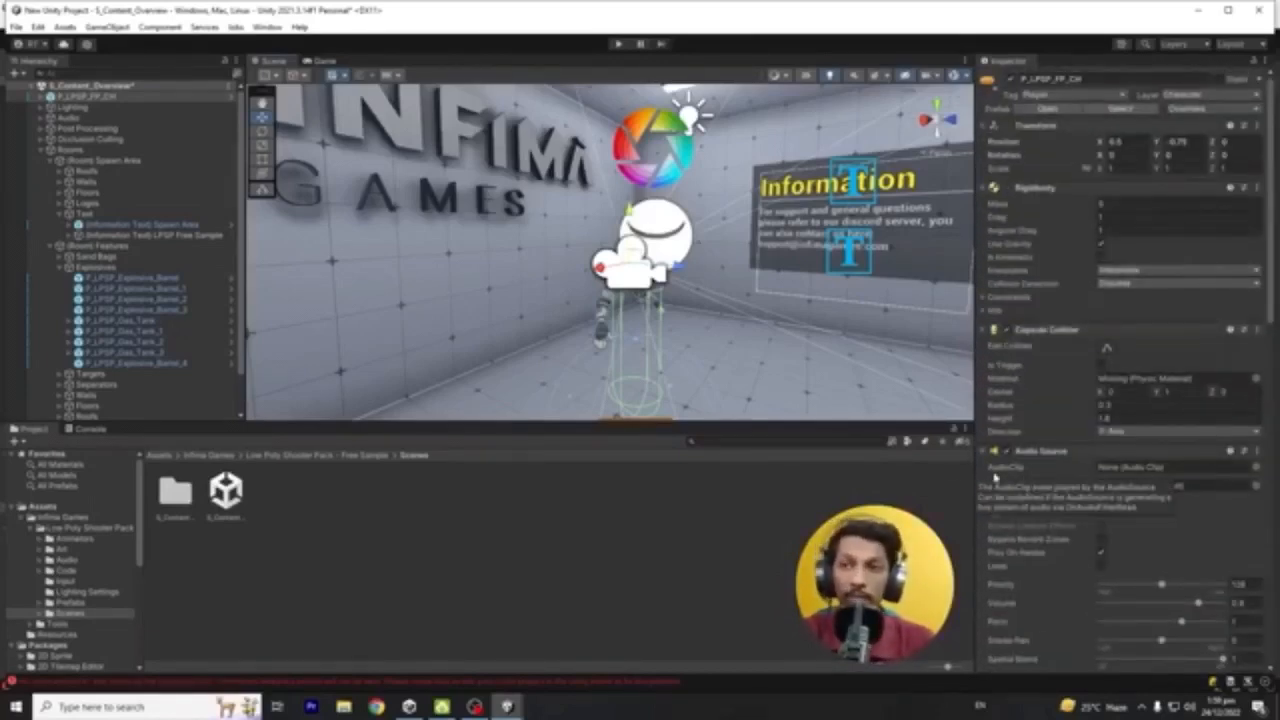
Open the Demo folder inside the shooter pack's Prefabs folder
{"action": "left_click", "coordinate": [277, 457]}
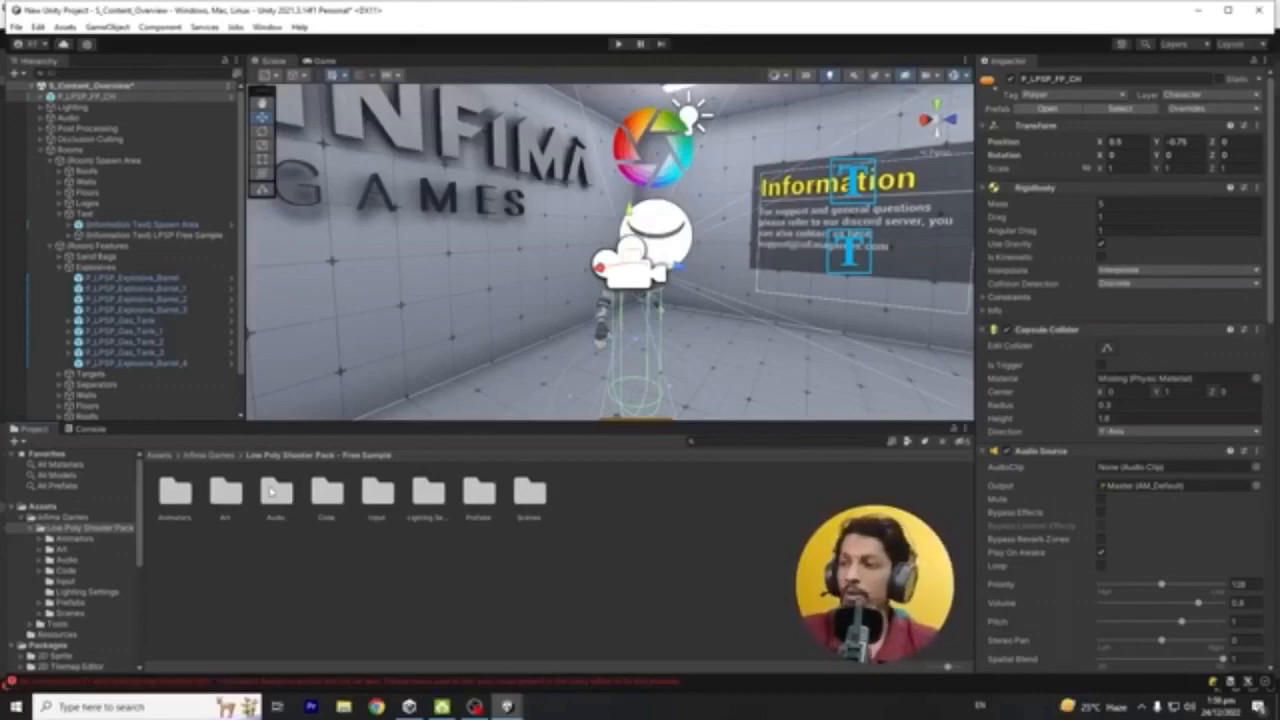
{"action": "left_click", "coordinate": [483, 506]}
{"action": "double_click", "coordinate": [481, 502]}
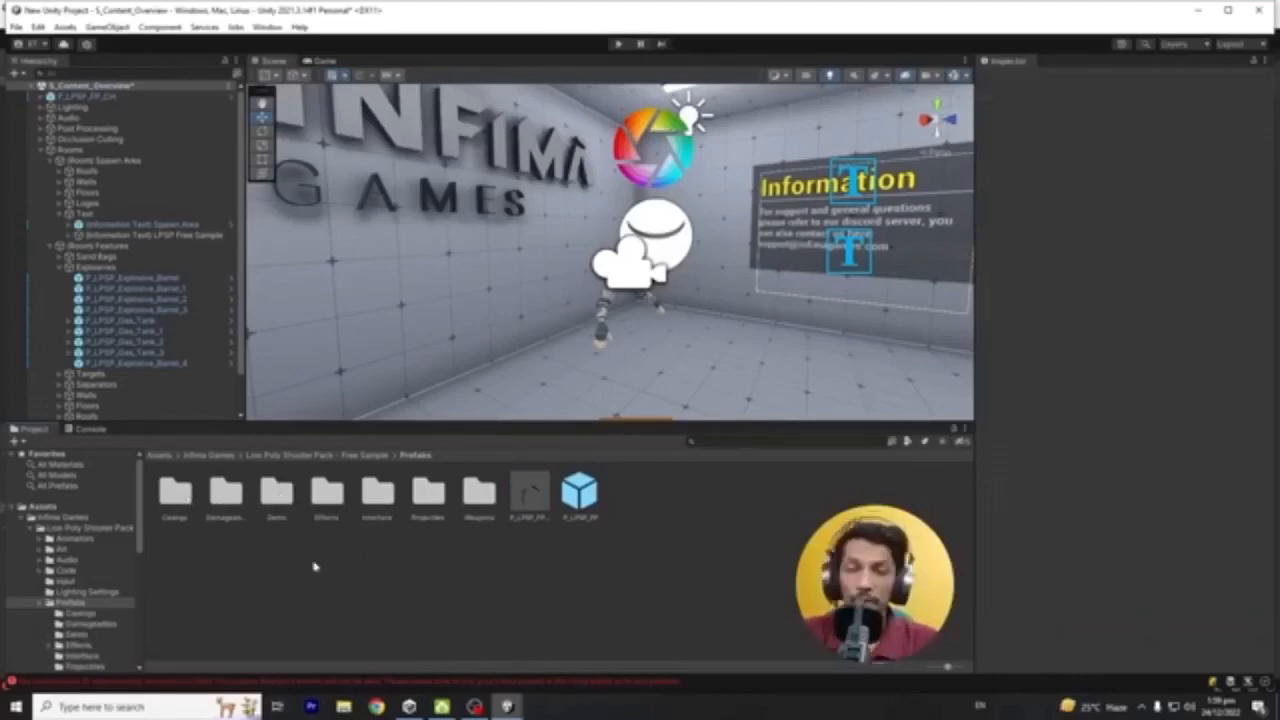
{"action": "double_click", "coordinate": [278, 494]}
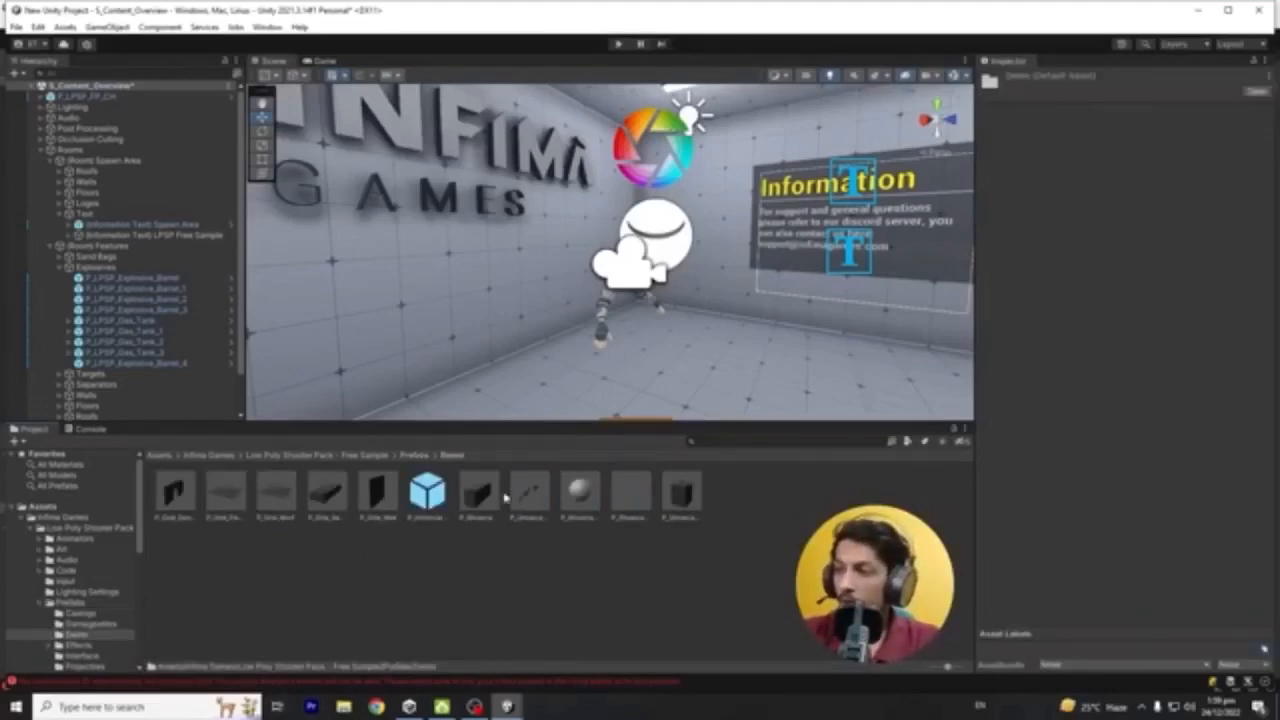
Place the P_Showcase_Bullets prefab from the Demo folder on the spawn area floor near the Information board
{"action": "right_click_drag", "start_coordinate": [692, 385], "coordinate": [943, 368]}
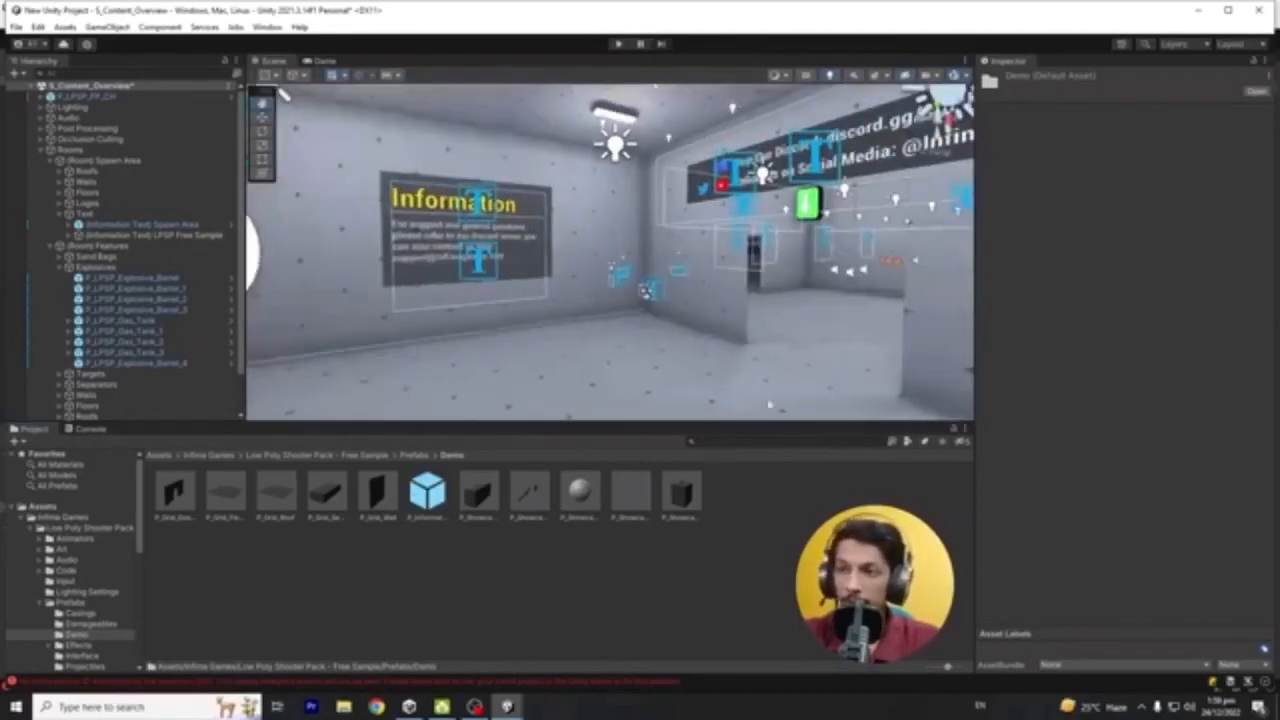
{"action": "left_click", "coordinate": [355, 498]}
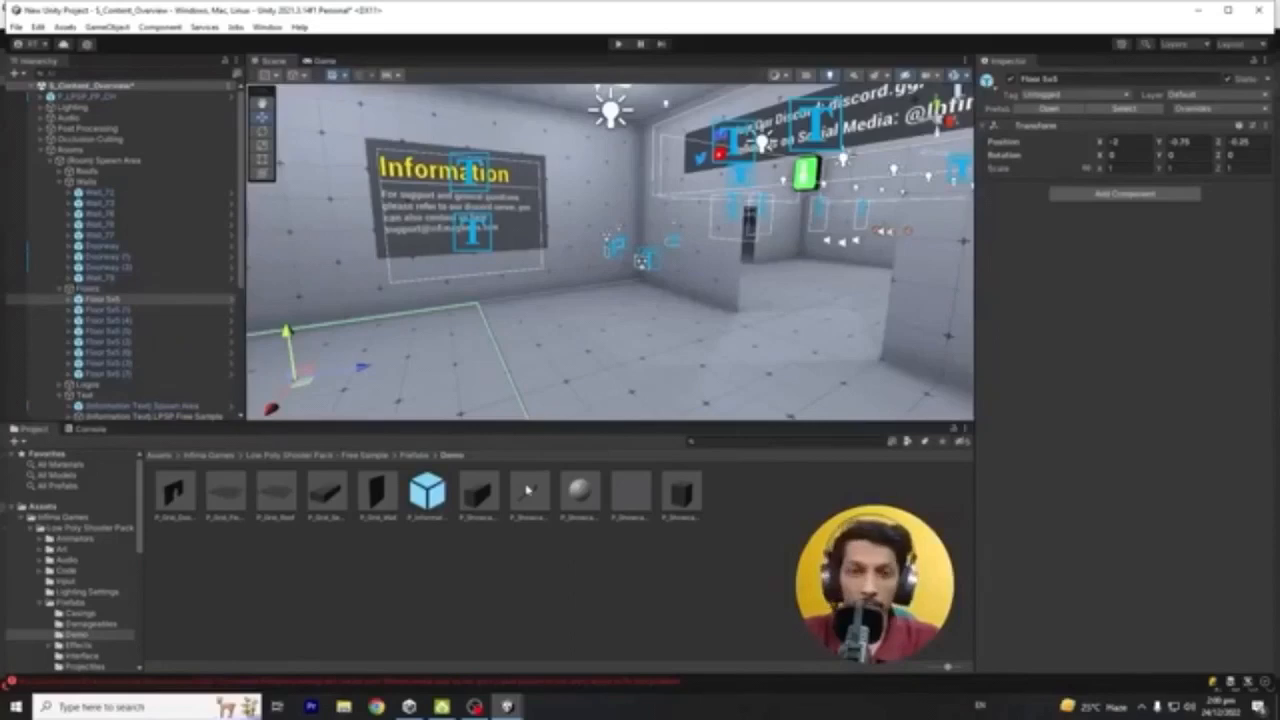
{"action": "left_click_drag", "start_coordinate": [528, 490], "coordinate": [657, 318]}
{"action": "right_click_drag", "start_coordinate": [657, 319], "coordinate": [629, 342]}
{"action": "key", "text": "w"}
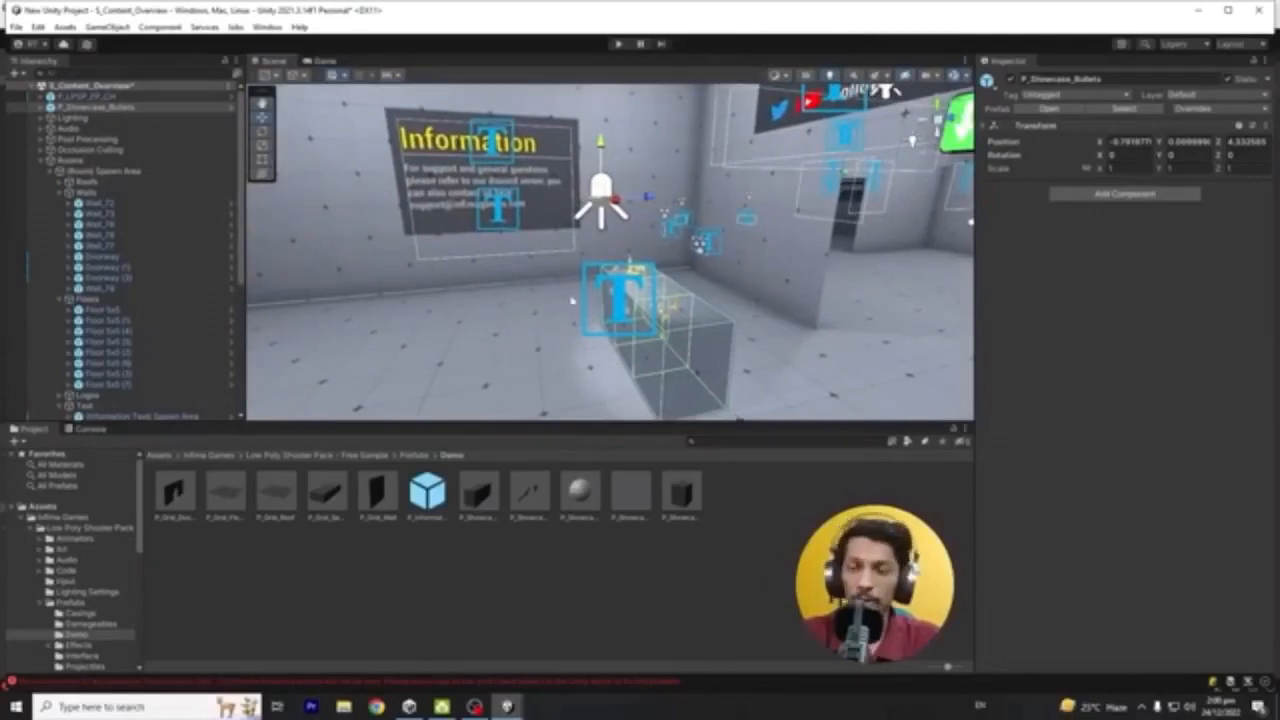
Place three target prefabs from the Damageables folder at different spots on the spawn area floor around the bullet showcase
{"action": "left_click", "coordinate": [413, 456]}
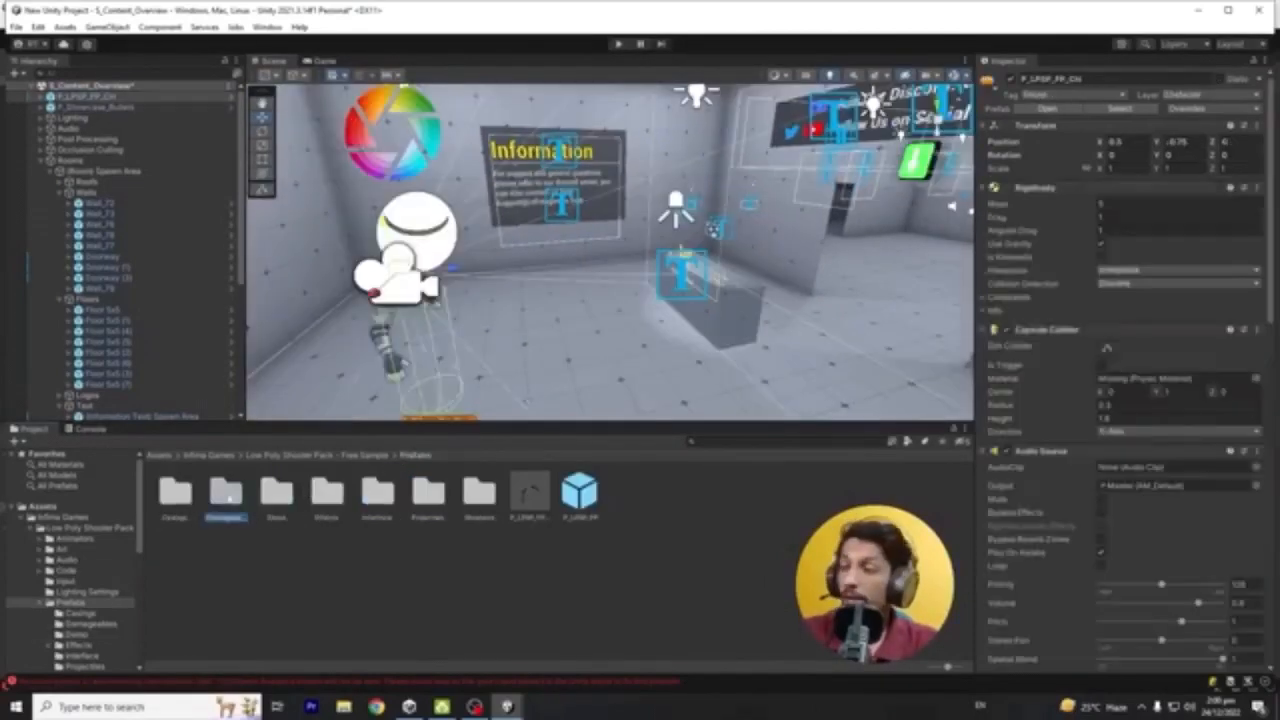
{"action": "double_click", "coordinate": [225, 490]}
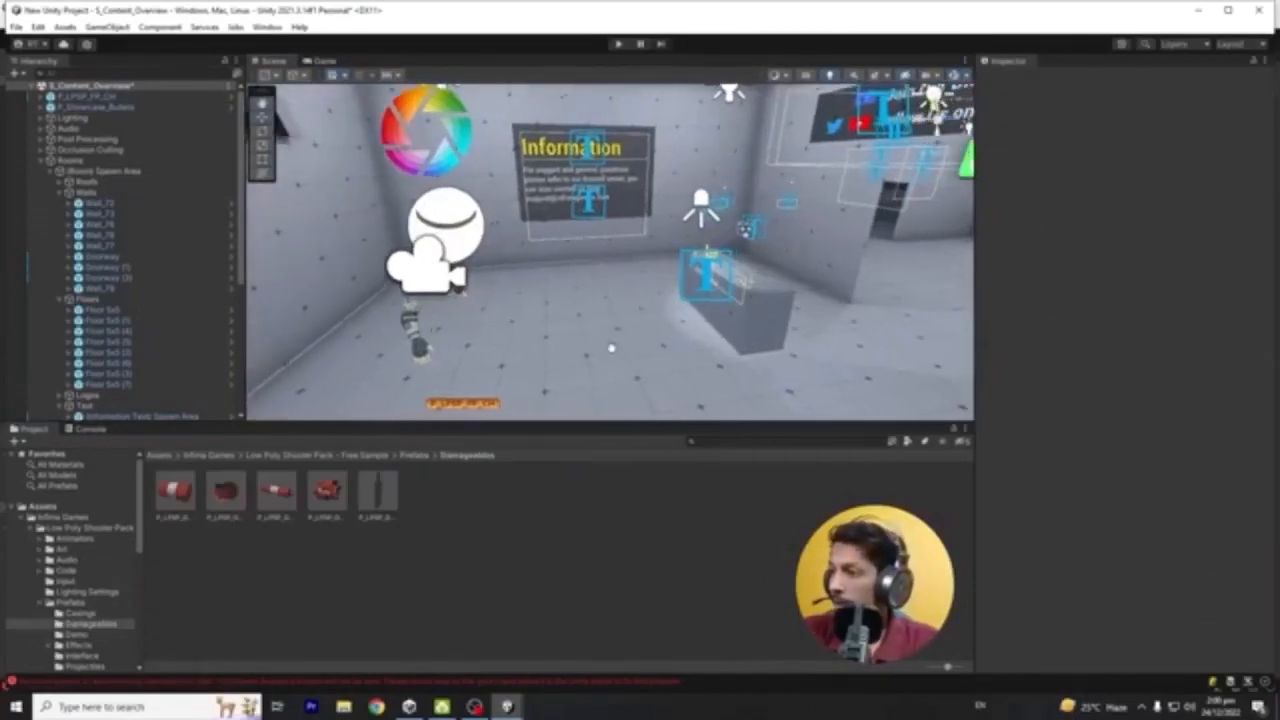
{"action": "left_click_drag", "start_coordinate": [378, 490], "coordinate": [614, 338]}
{"action": "right_click_drag", "start_coordinate": [614, 338], "coordinate": [808, 261]}
{"action": "left_click_drag", "start_coordinate": [378, 492], "coordinate": [850, 331]}
{"action": "left_click", "coordinate": [414, 498]}
{"action": "left_click_drag", "start_coordinate": [378, 490], "coordinate": [850, 300]}
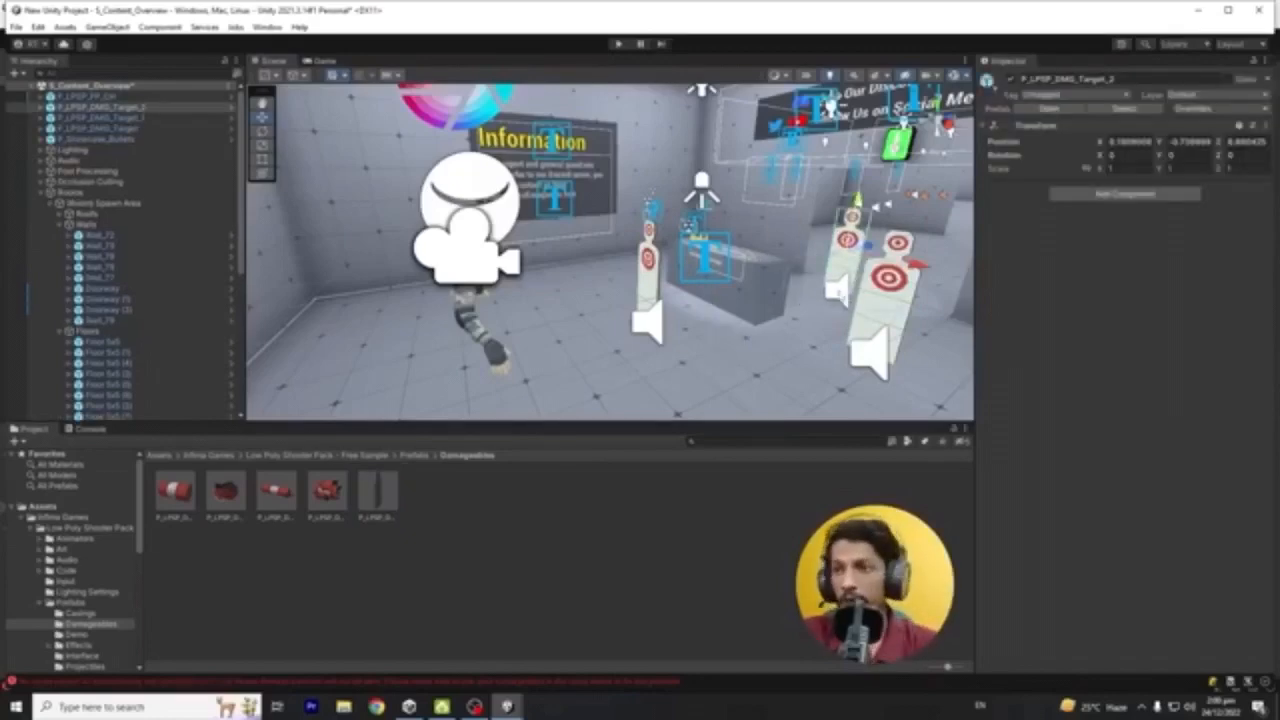
Start play mode and shoot at the newly placed targets in the spawn area with the rifle
{"action": "left_click", "coordinate": [618, 44]}
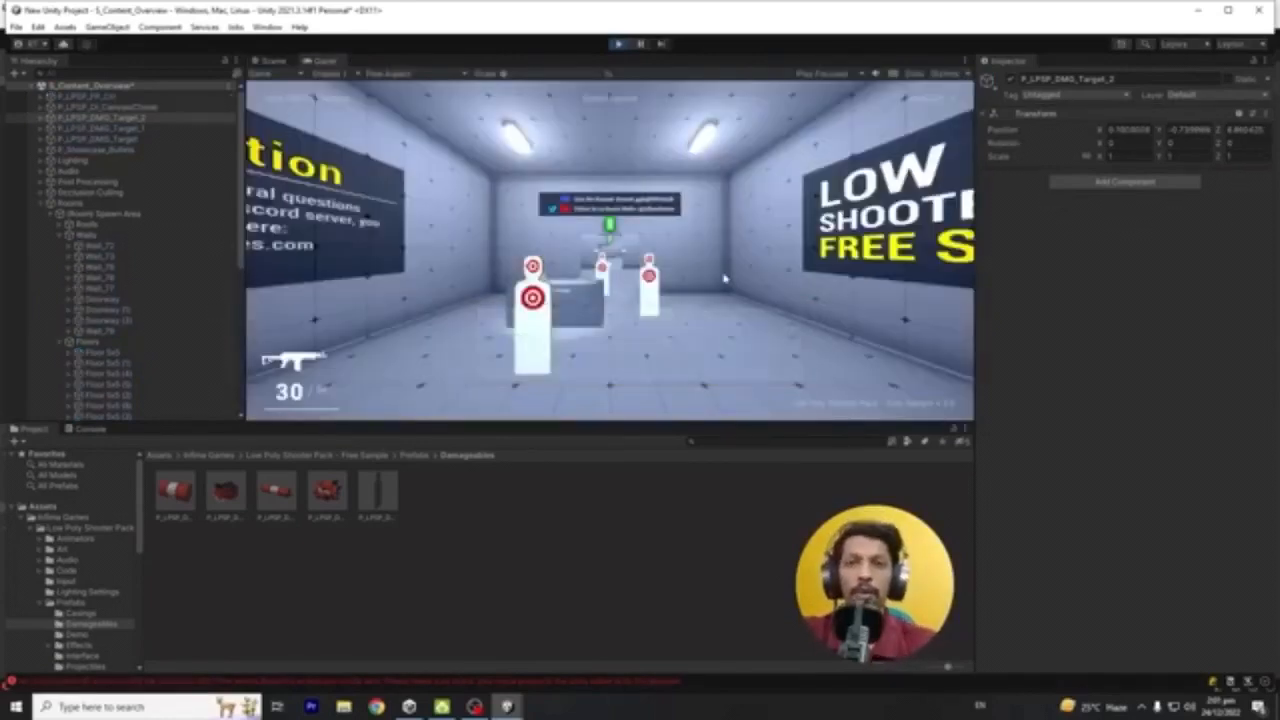
{"action": "key", "text": "w"}
{"action": "left_click", "coordinate": [708, 224]}
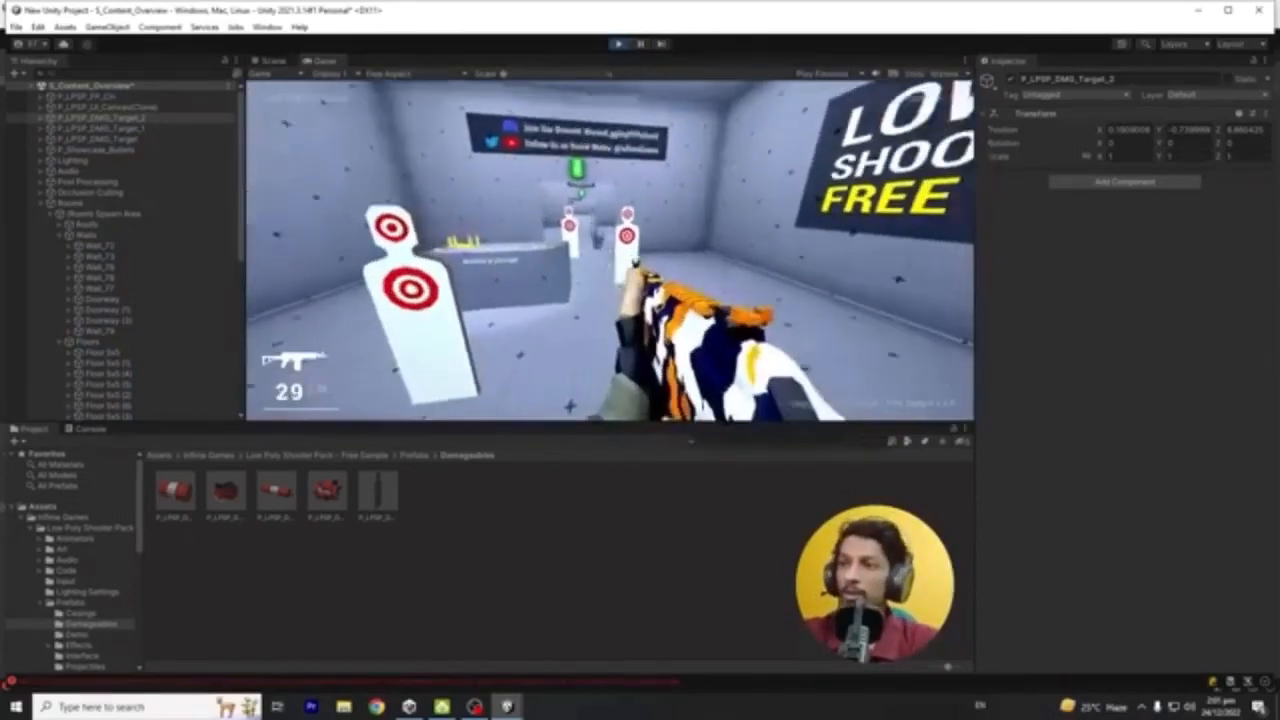
{"action": "left_click", "coordinate": [610, 250]}
{"action": "key", "text": "s"}
{"action": "left_click", "coordinate": [610, 250]}
{"action": "left_click", "coordinate": [610, 250]}
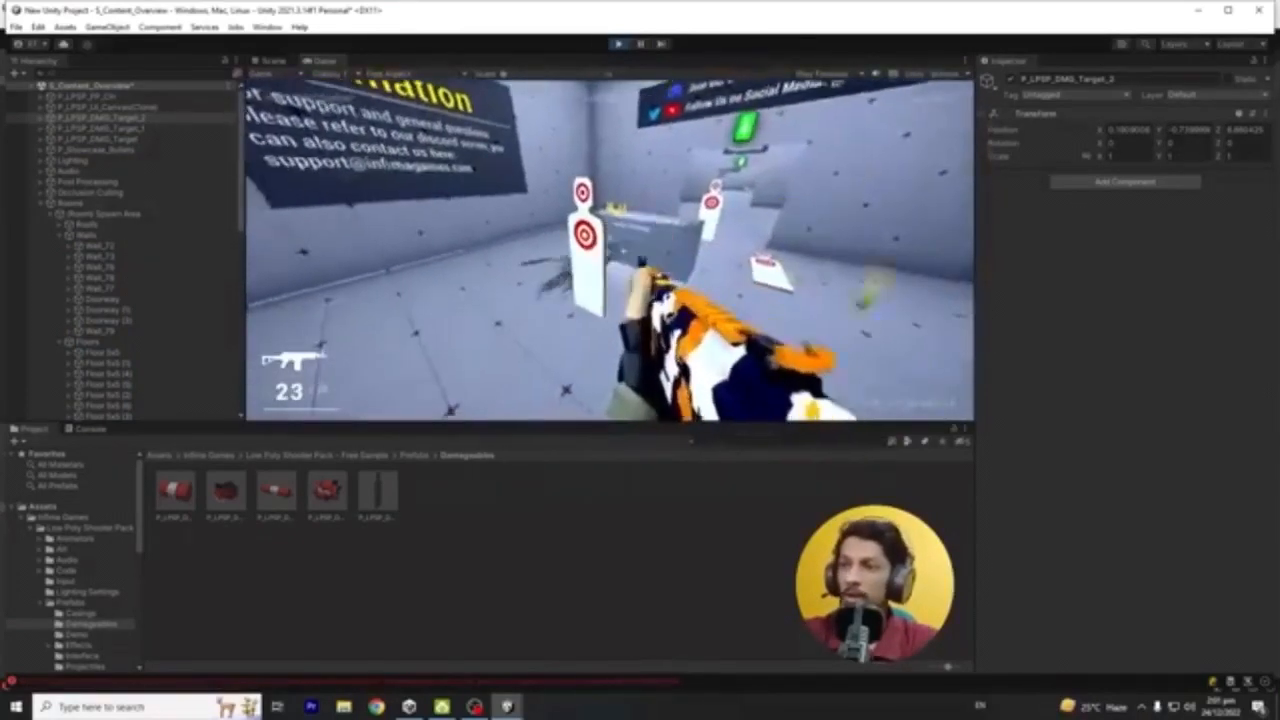
{"action": "left_click", "coordinate": [610, 250]}
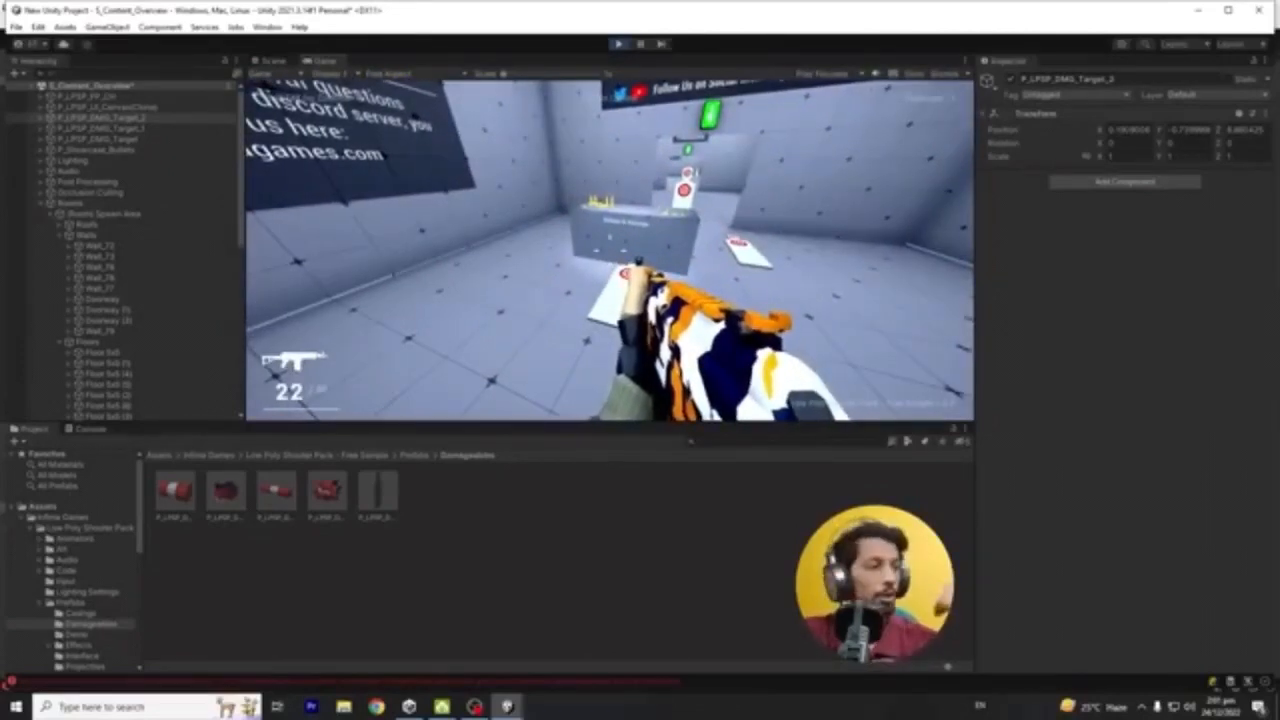
Walk up to the remaining target beyond the bullet showcase, shoot it while aiming, and reload the rifle
{"action": "key", "text": "w"}
{"action": "key", "text": "w"}
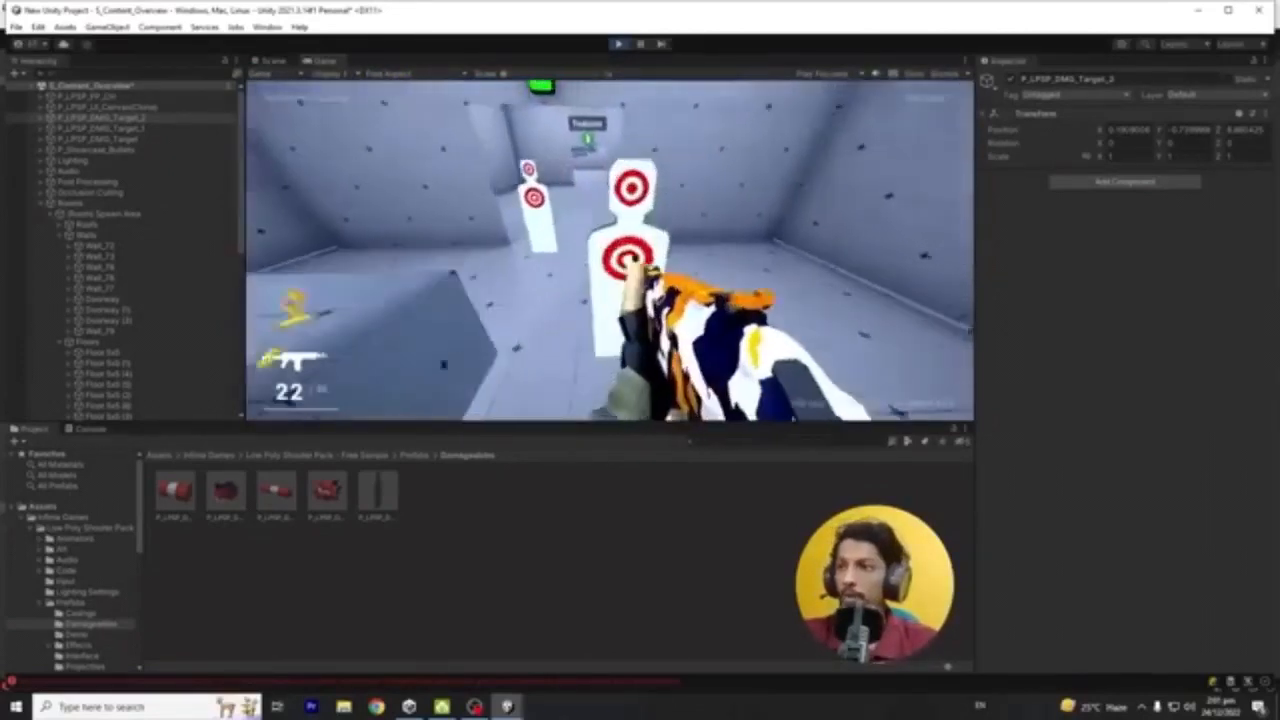
{"action": "key", "text": "s"}
{"action": "right_click", "coordinate": [610, 250]}
{"action": "left_click", "coordinate": [610, 250]}
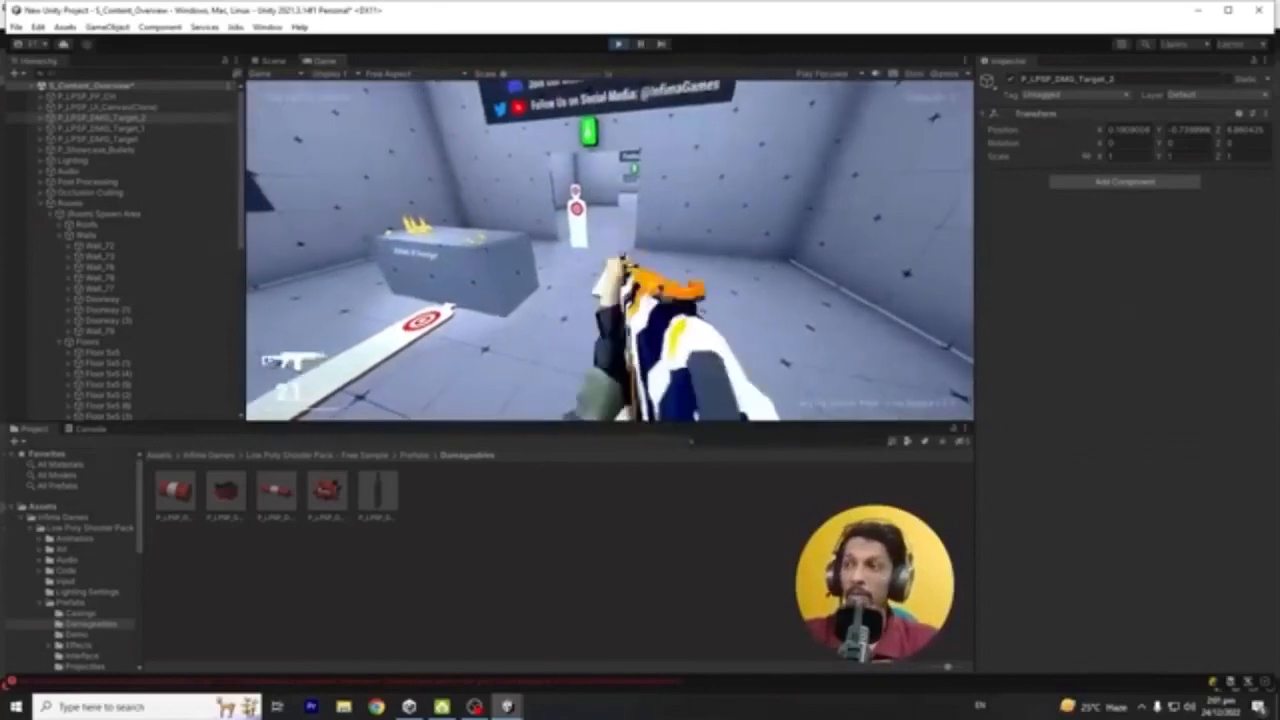
{"action": "key", "text": "s"}
{"action": "key", "text": "r"}
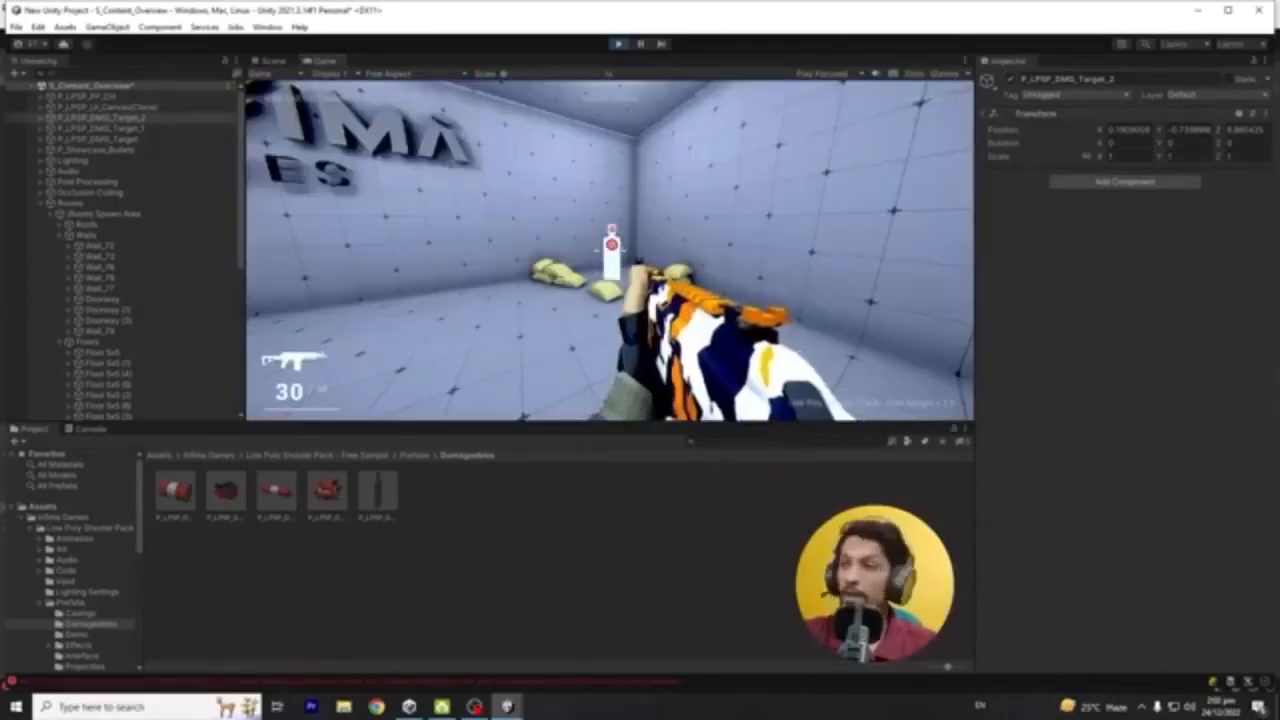
Aim down the sights at the target between the sandbags in the room corner, shoot it and reload
{"action": "key", "text": "w"}
{"action": "key", "text": "s"}
{"action": "right_click", "coordinate": [610, 250]}
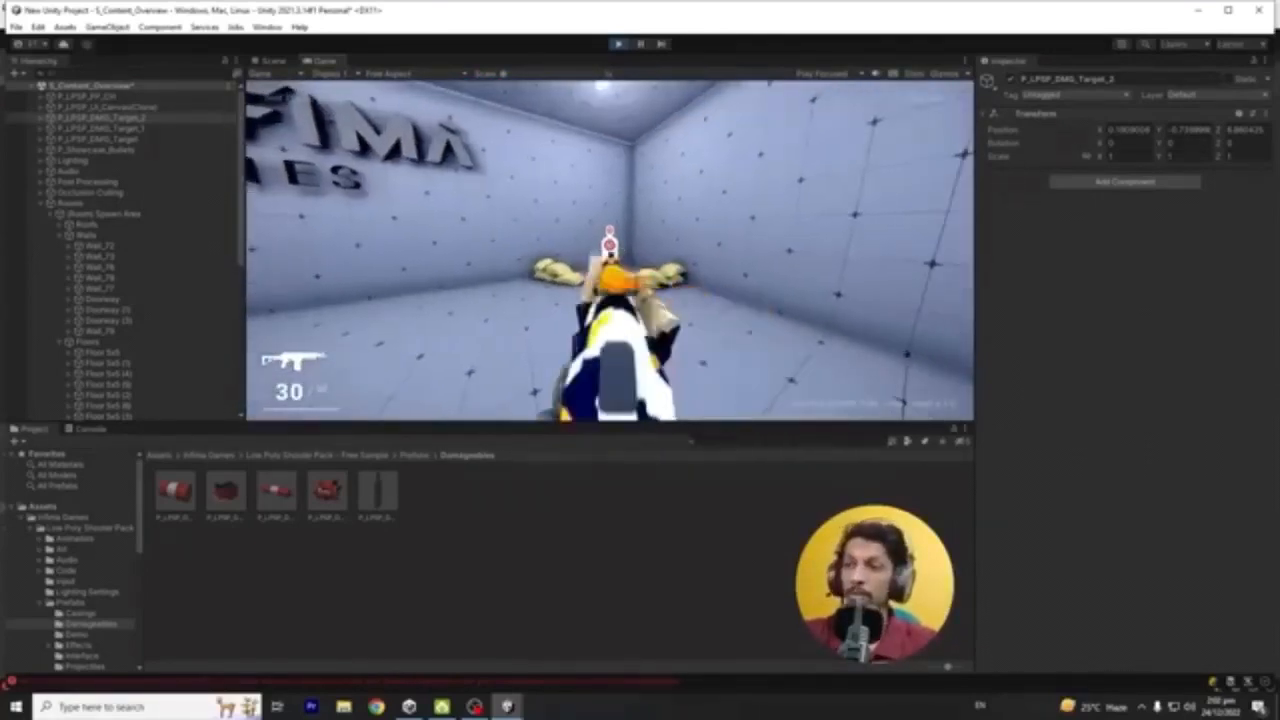
{"action": "left_click", "coordinate": [610, 250]}
{"action": "right_click", "coordinate": [610, 250]}
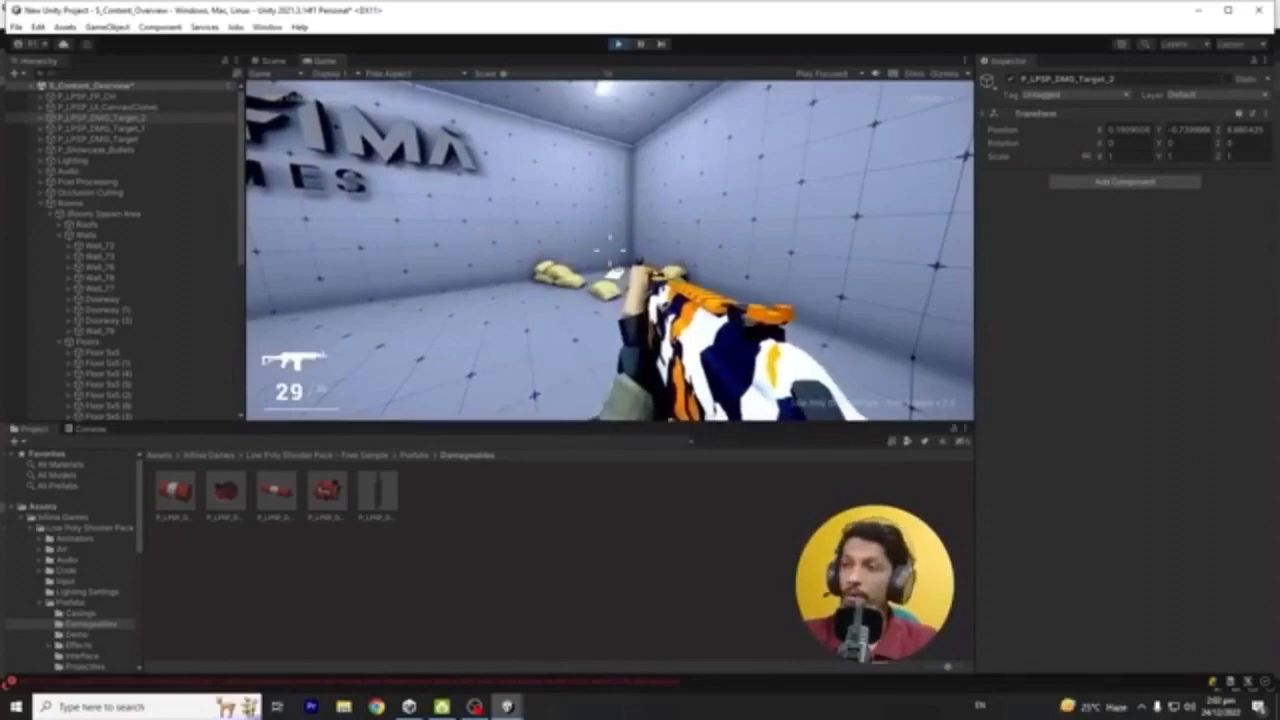
{"action": "key", "text": "r"}
Approach the sandbags and run back across the room towards the red barrels and the row of targets
{"action": "key", "text": "w"}
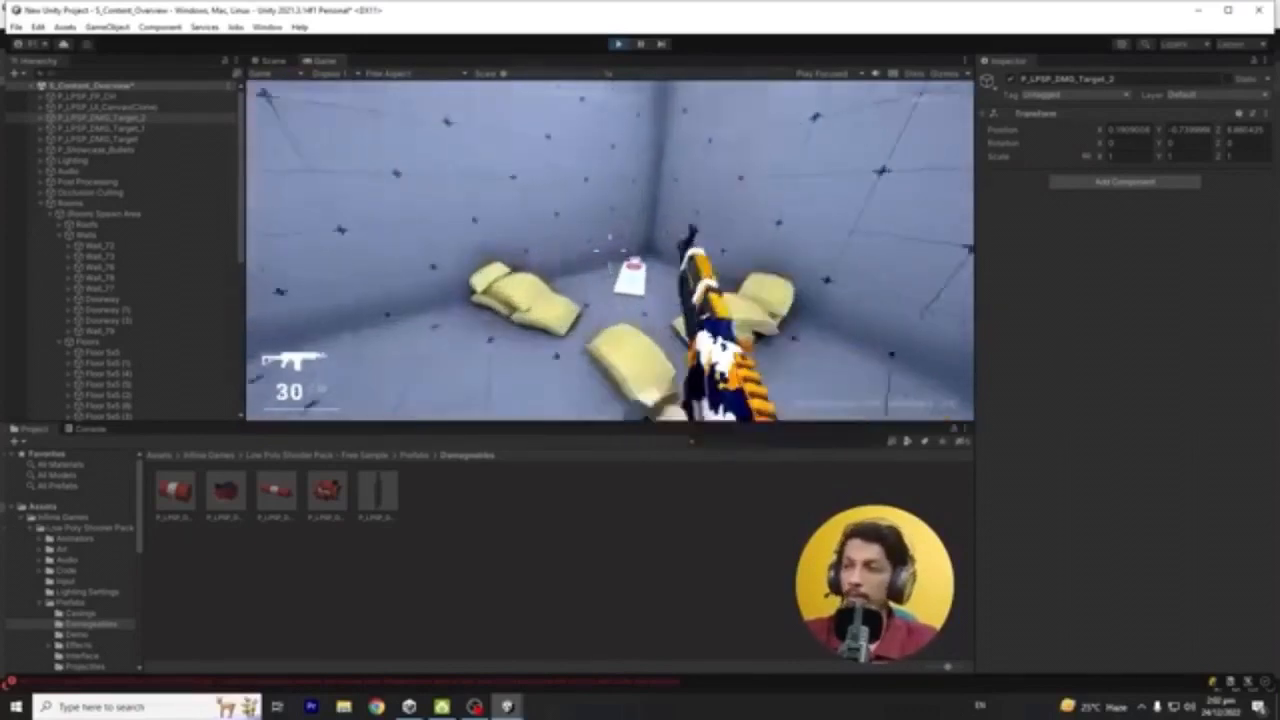
{"action": "key", "text": "shift+w"}
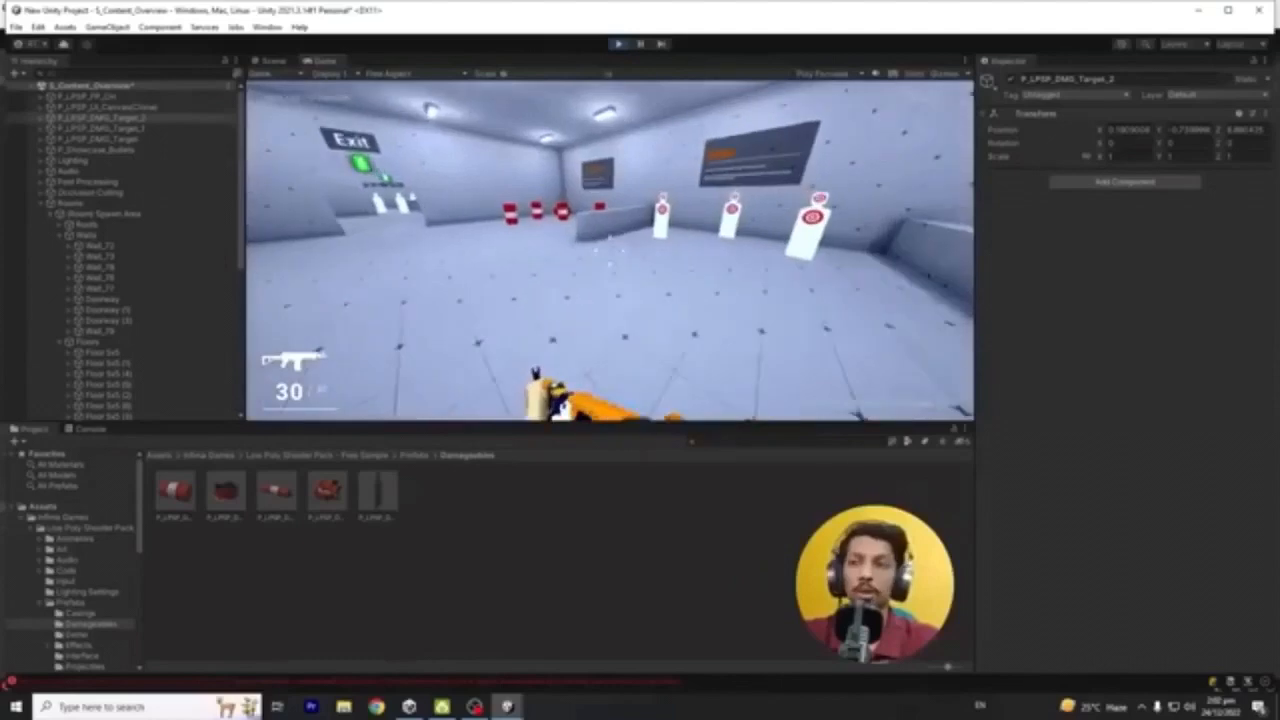
{"action": "key", "text": "w"}
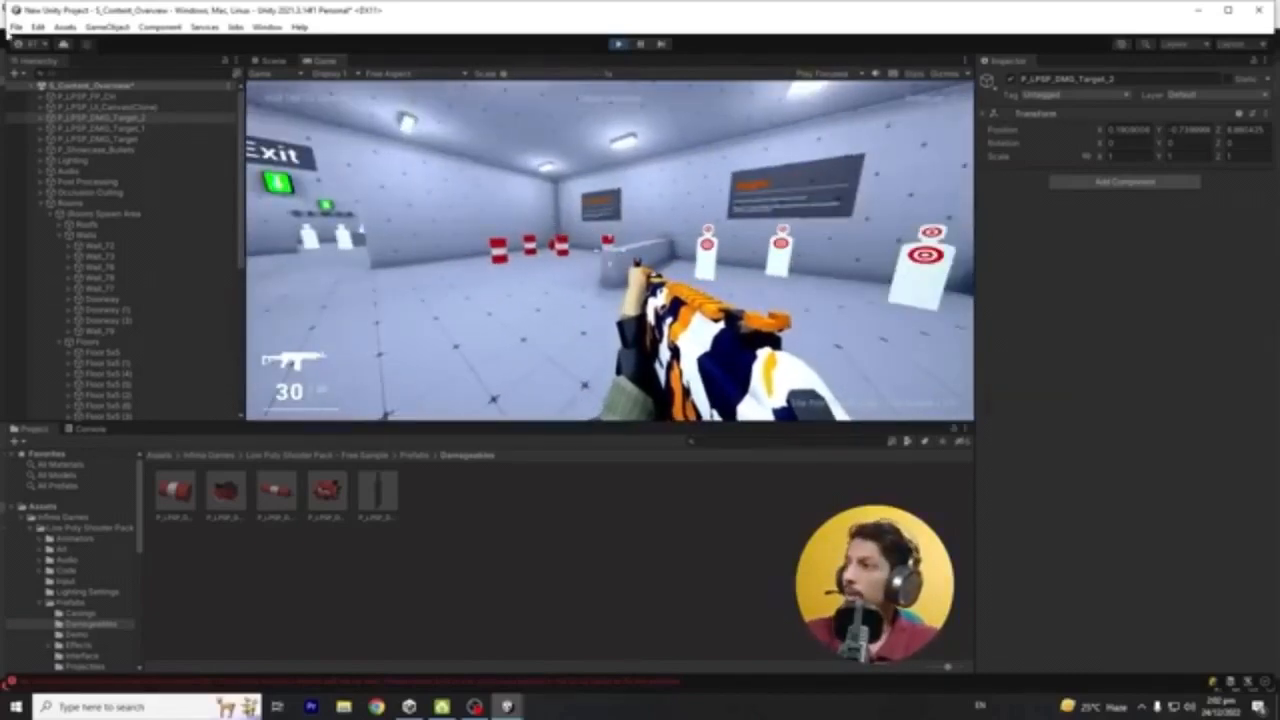
Open the build settings and select the S_Content_Overview scene in the list of scenes in the build
{"action": "left_click", "coordinate": [15, 27]}
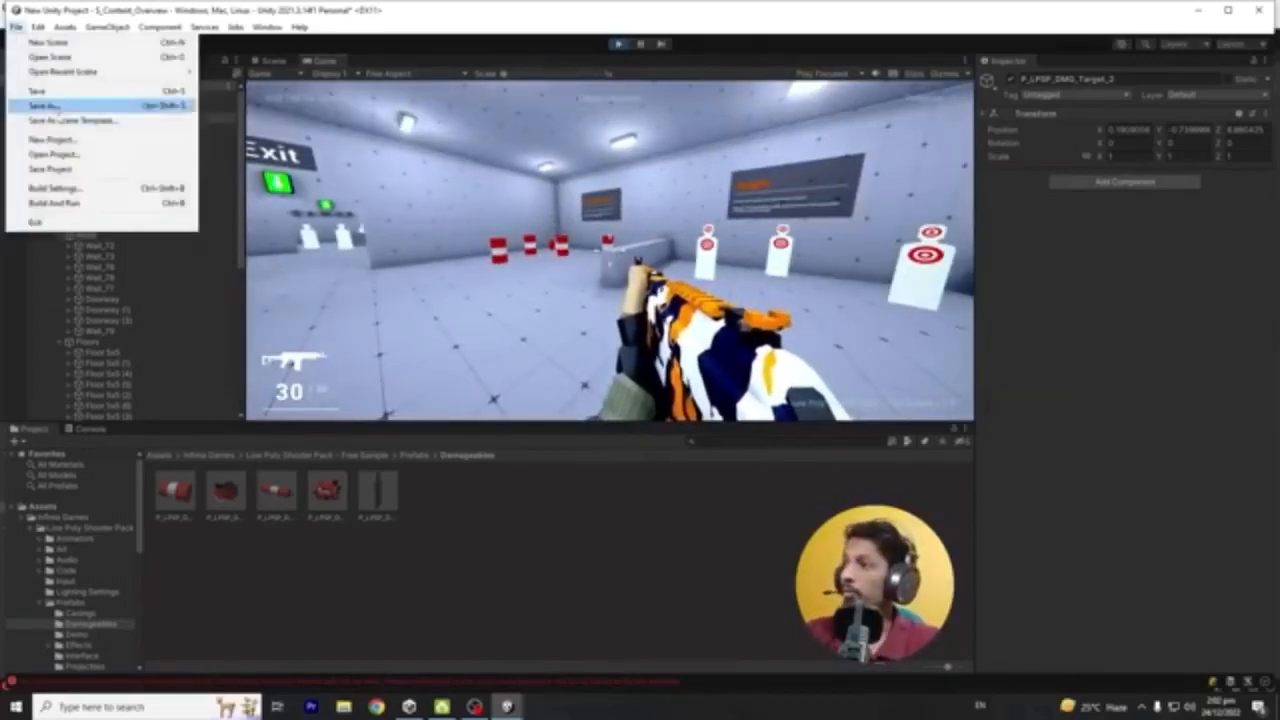
{"action": "left_click", "coordinate": [50, 186]}
{"action": "left_click", "coordinate": [508, 117]}
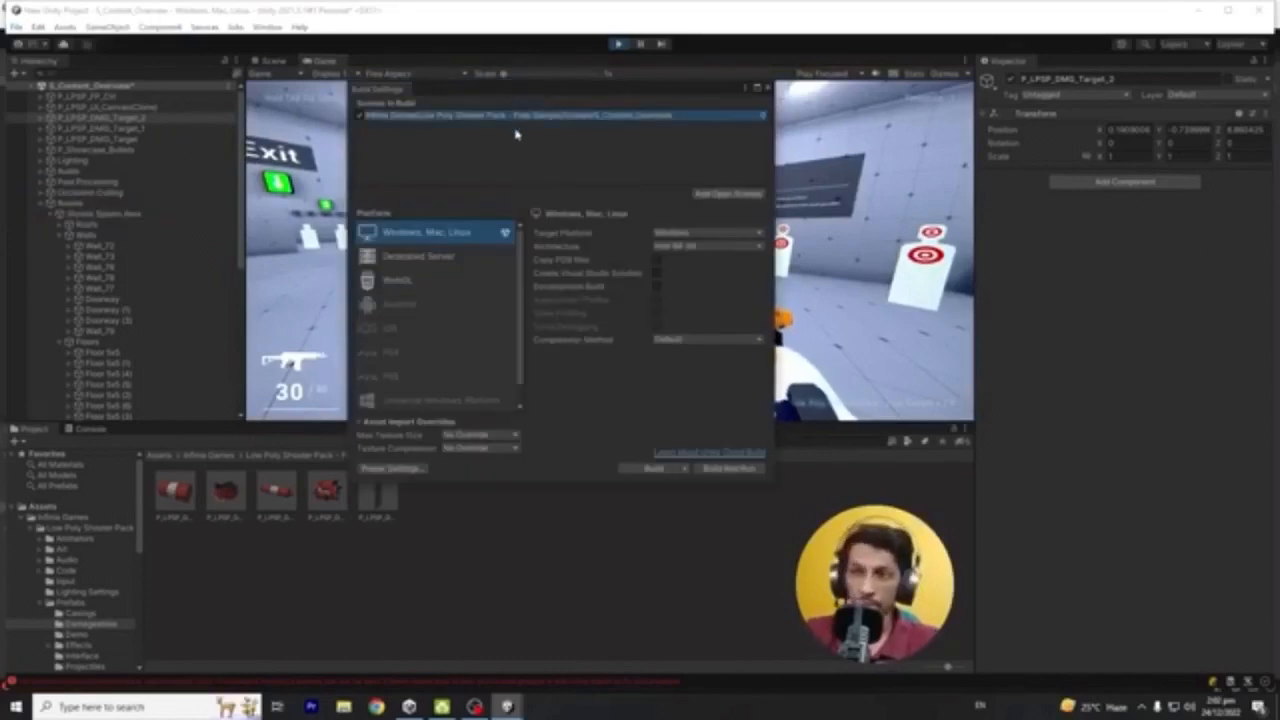